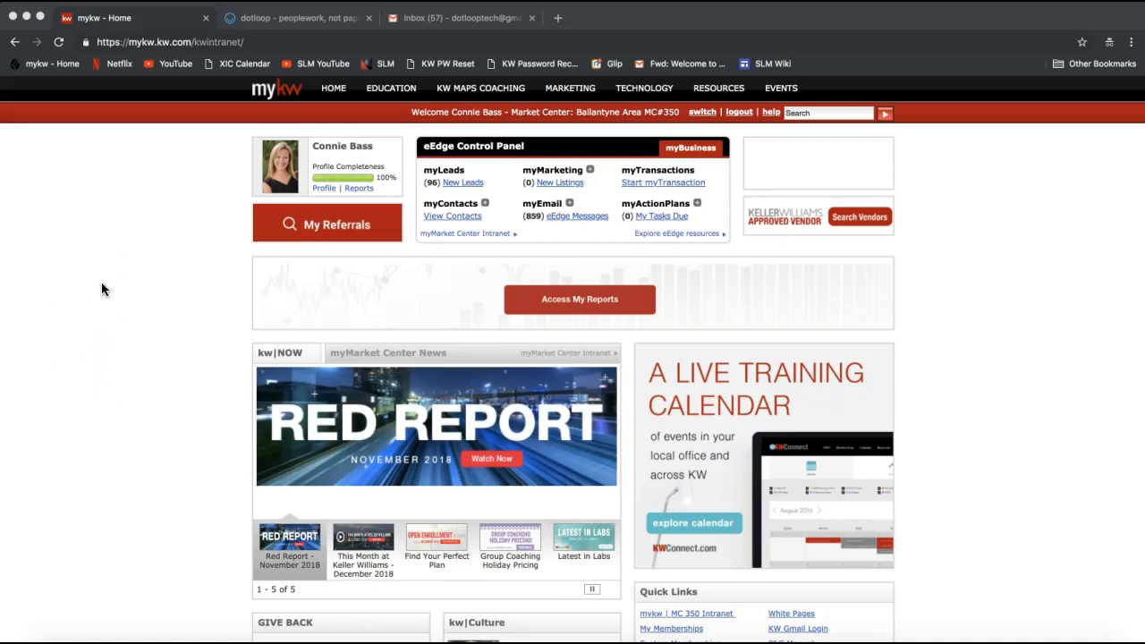
left_click(184, 42)
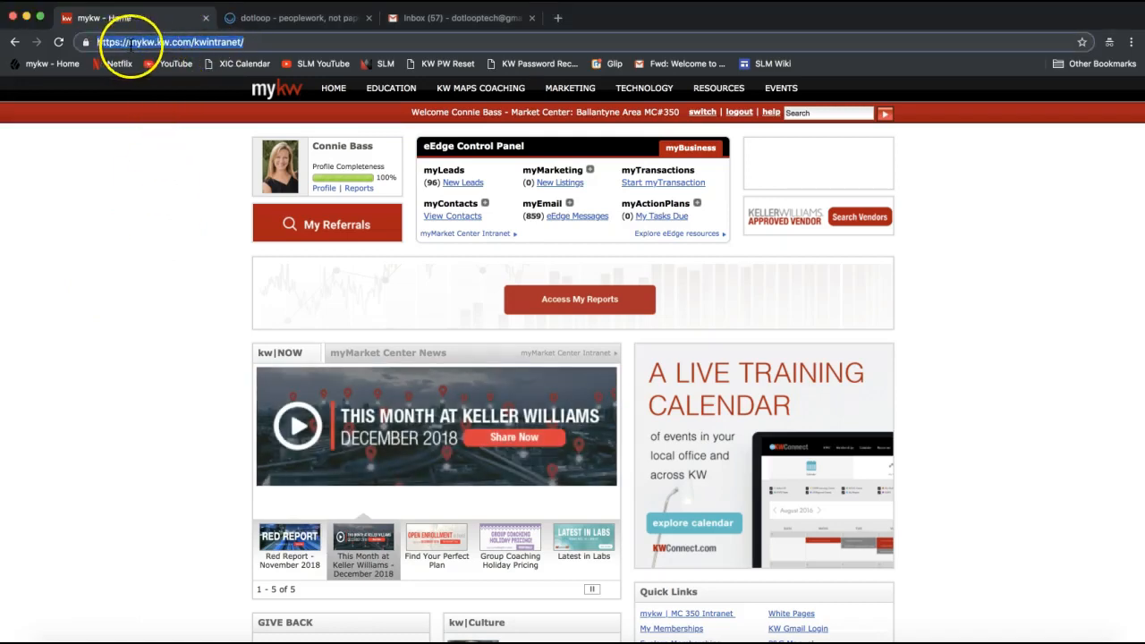
left_click(130, 44)
left_click_drag(193, 42, 247, 42)
key("BackSpace")
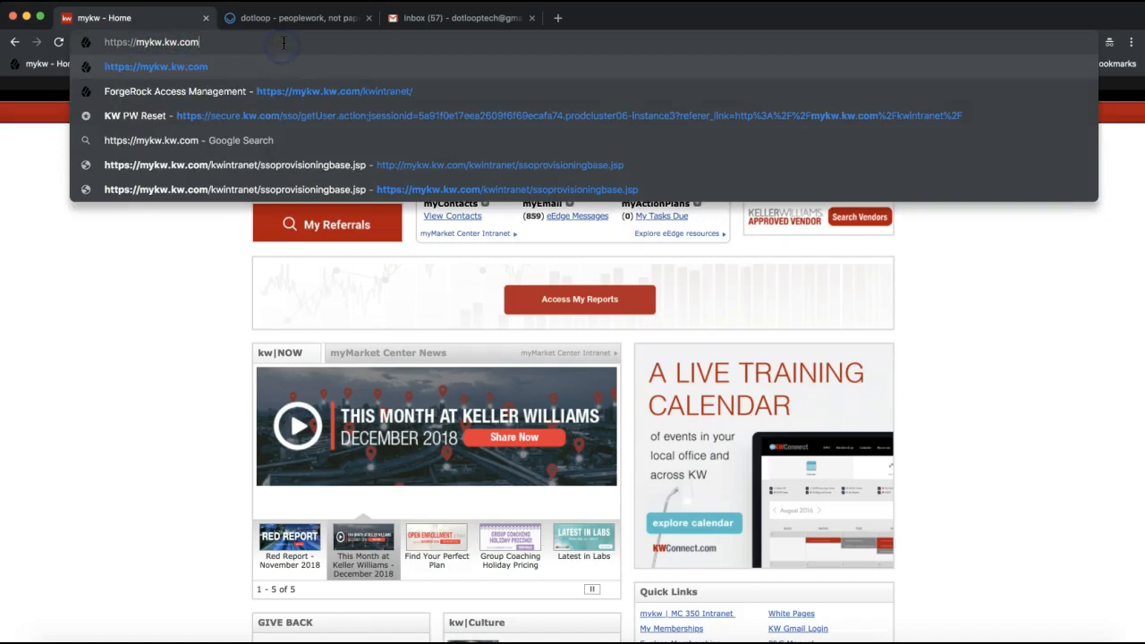
triple_click(171, 43)
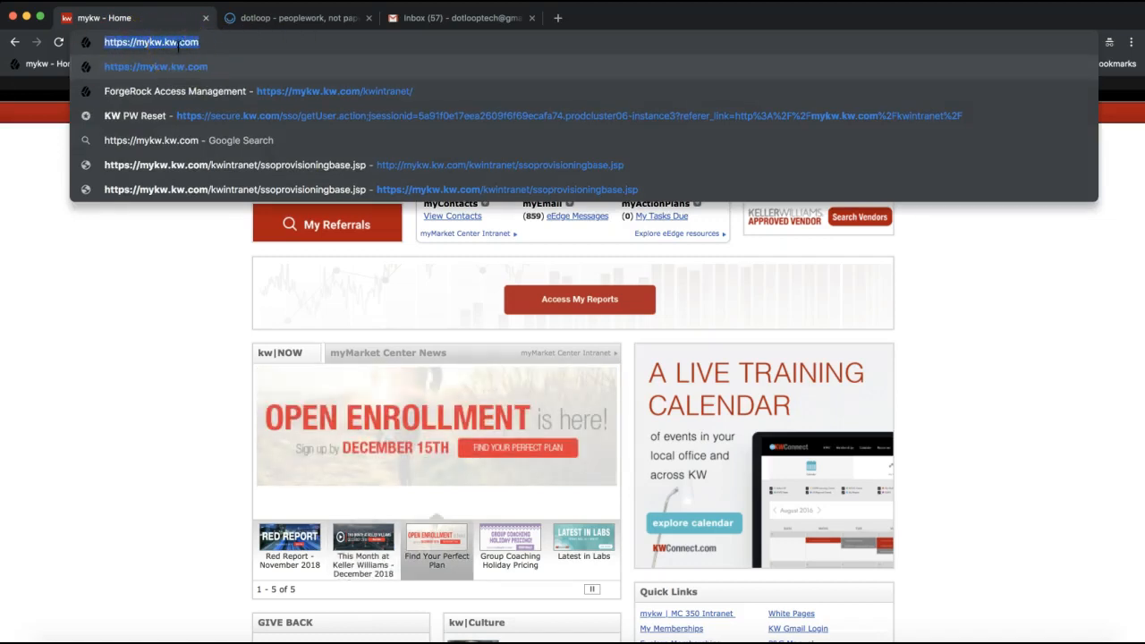
left_click(195, 292)
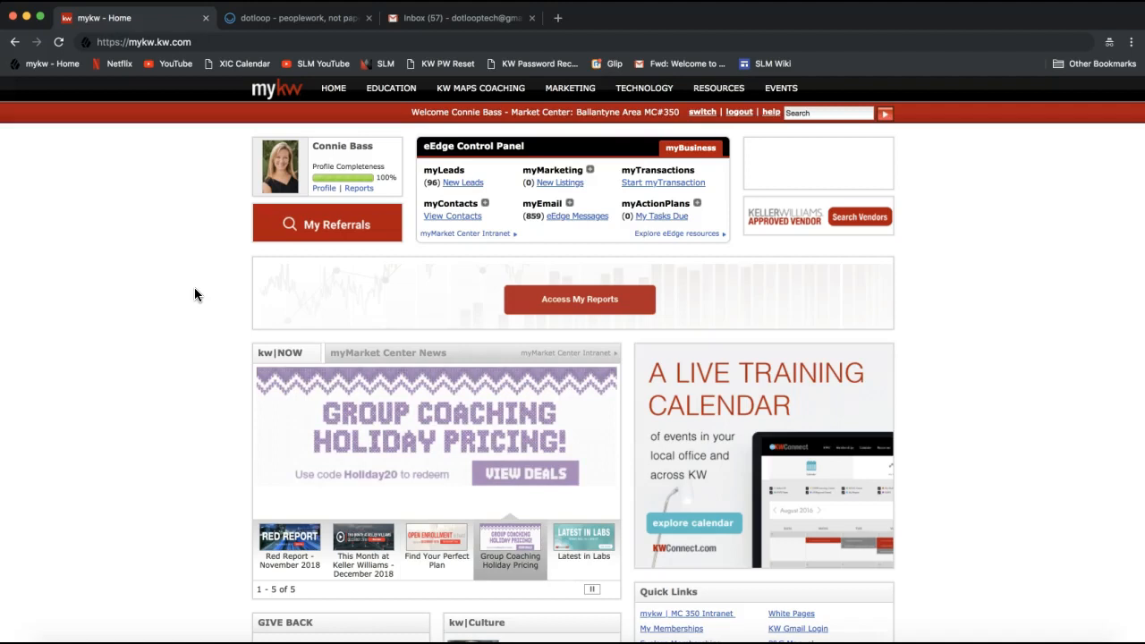
Point out myTransactions in the eEdge Control Panel and switch to the open dotloop page
double_click(662, 169)
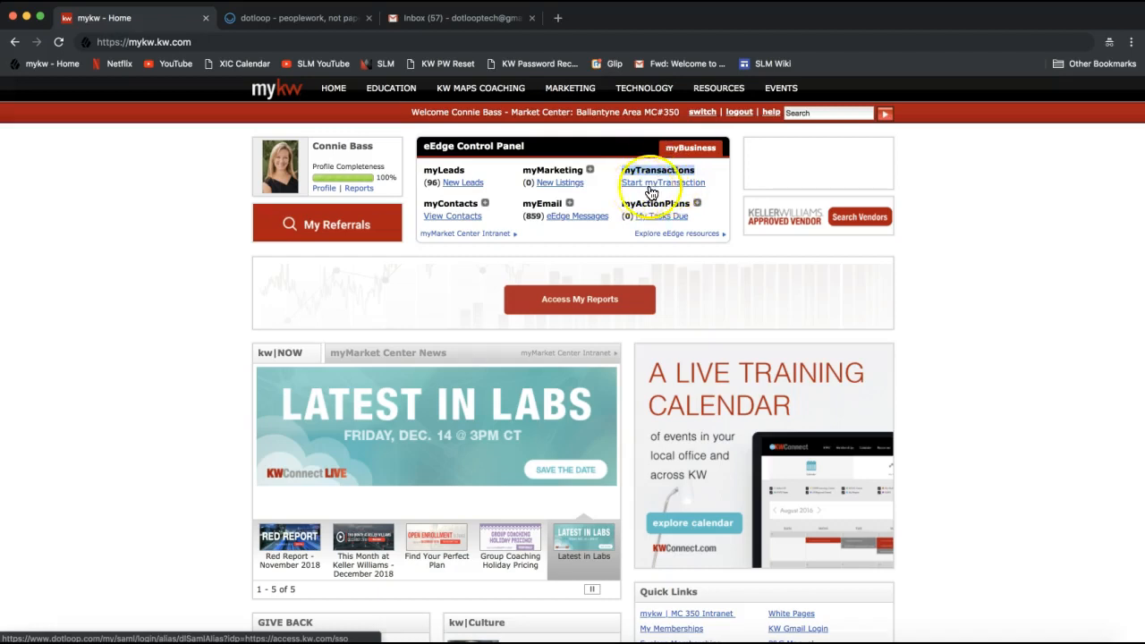
left_click_drag(423, 146, 537, 147)
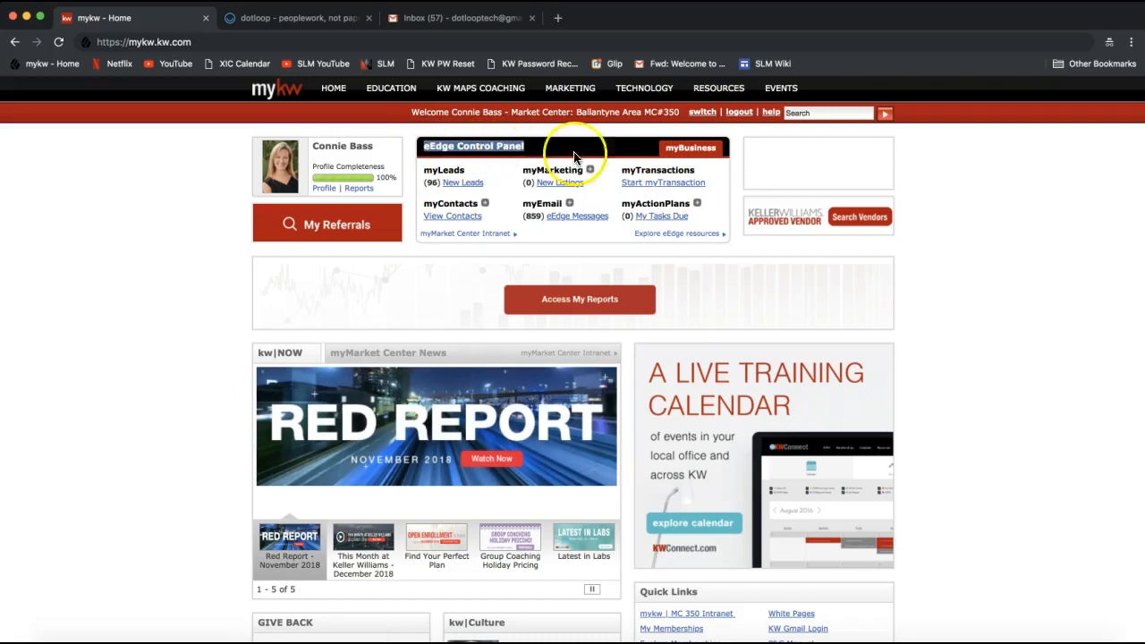
double_click(646, 171)
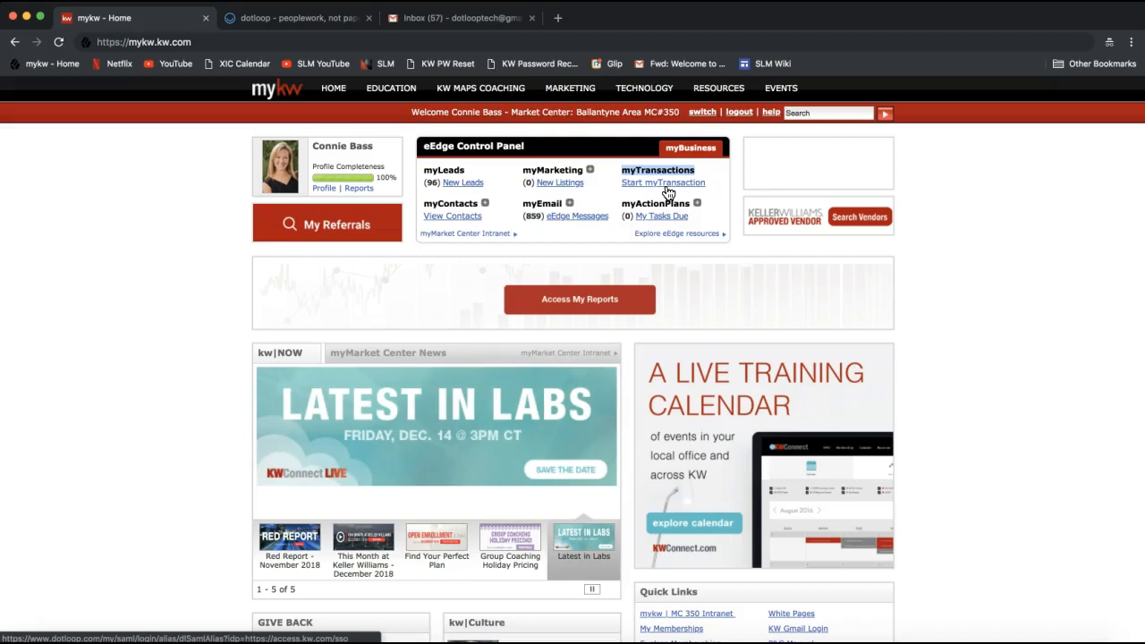
left_click(299, 18)
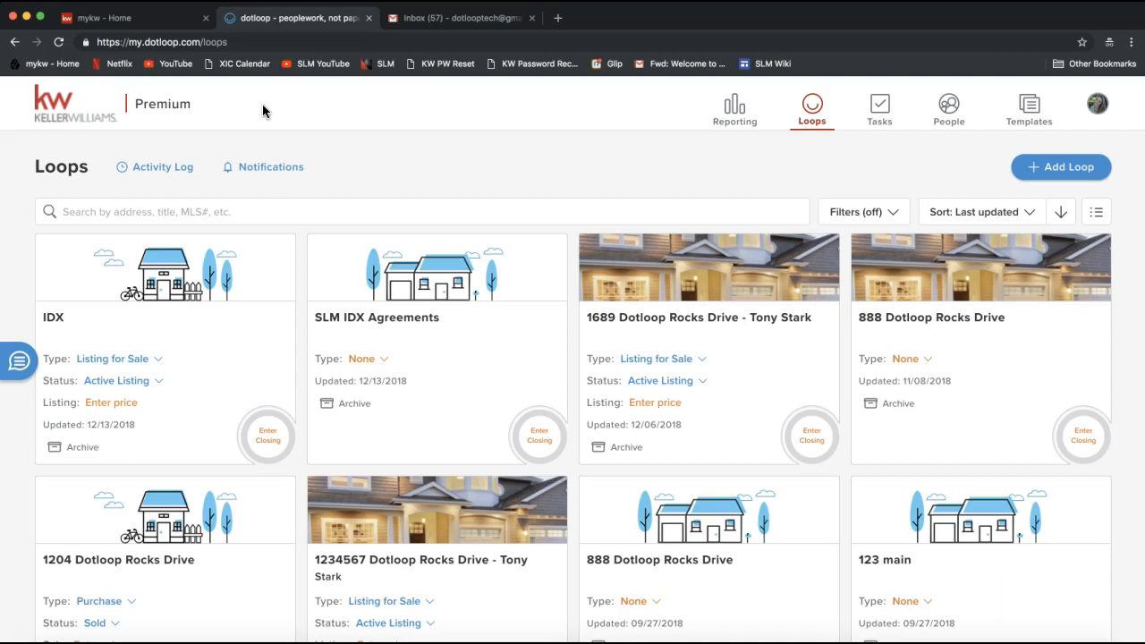
Switch to old dotloop from the profile options and return to the new loops page through the early access link
left_click(1099, 106)
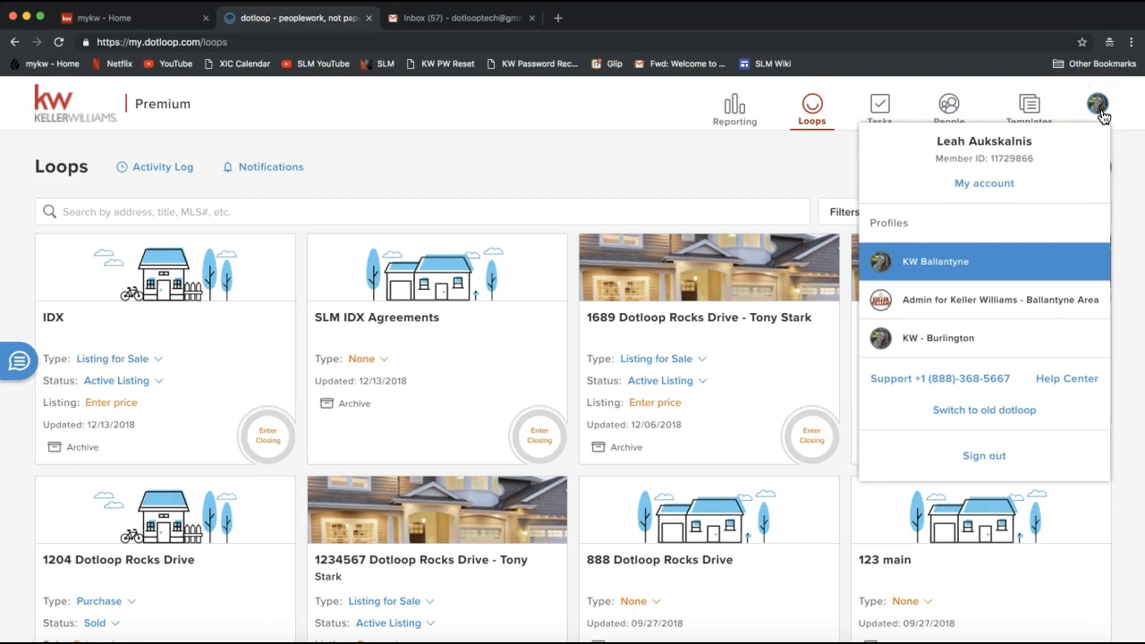
left_click(985, 413)
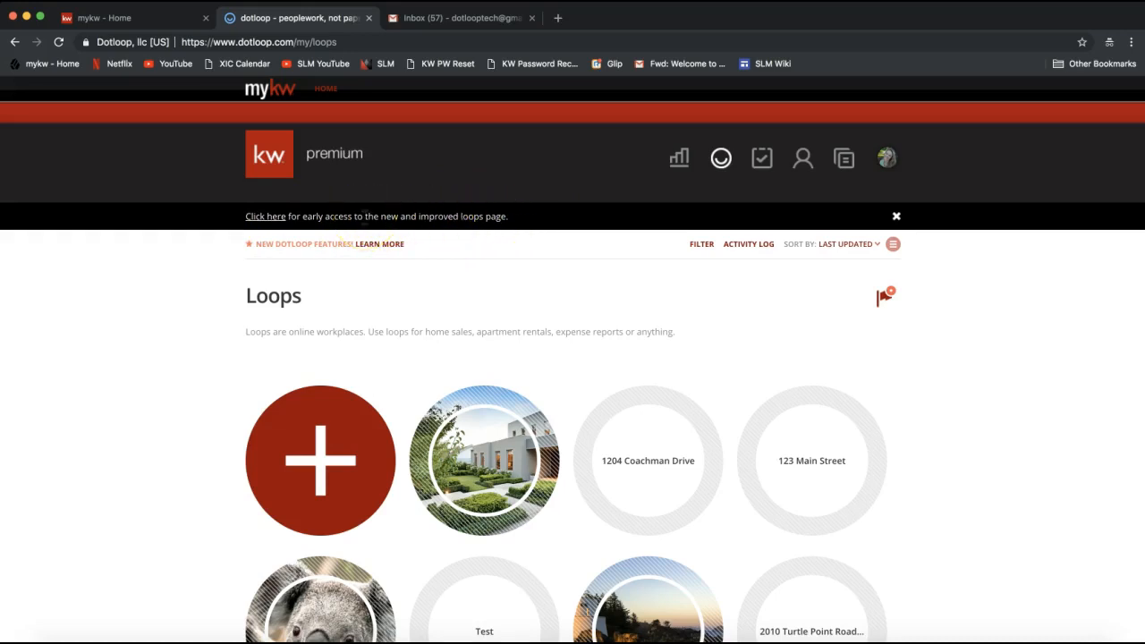
left_click(272, 224)
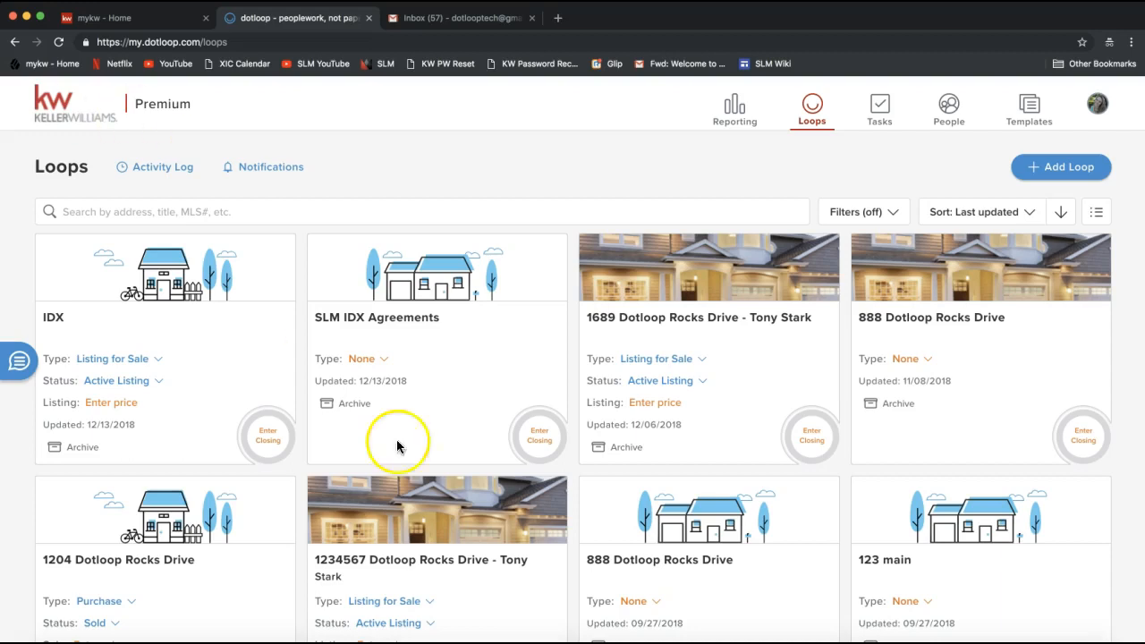
Send the support e-mail address to everyone in the join.me meeting chat and close the chat window
left_click(783, 642)
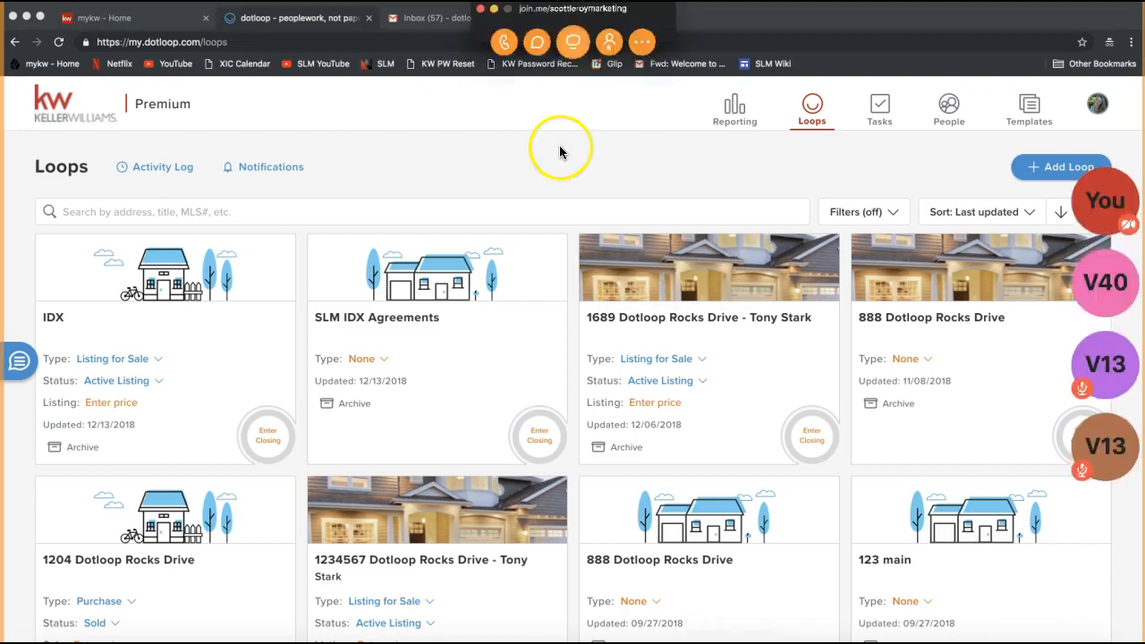
left_click(537, 42)
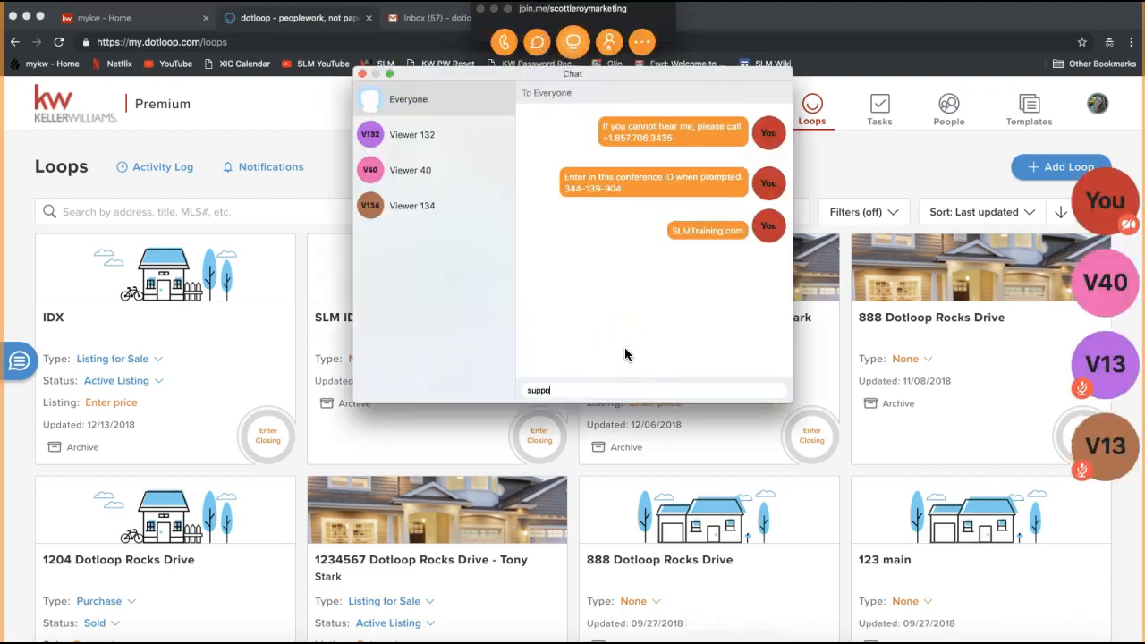
key("Return")
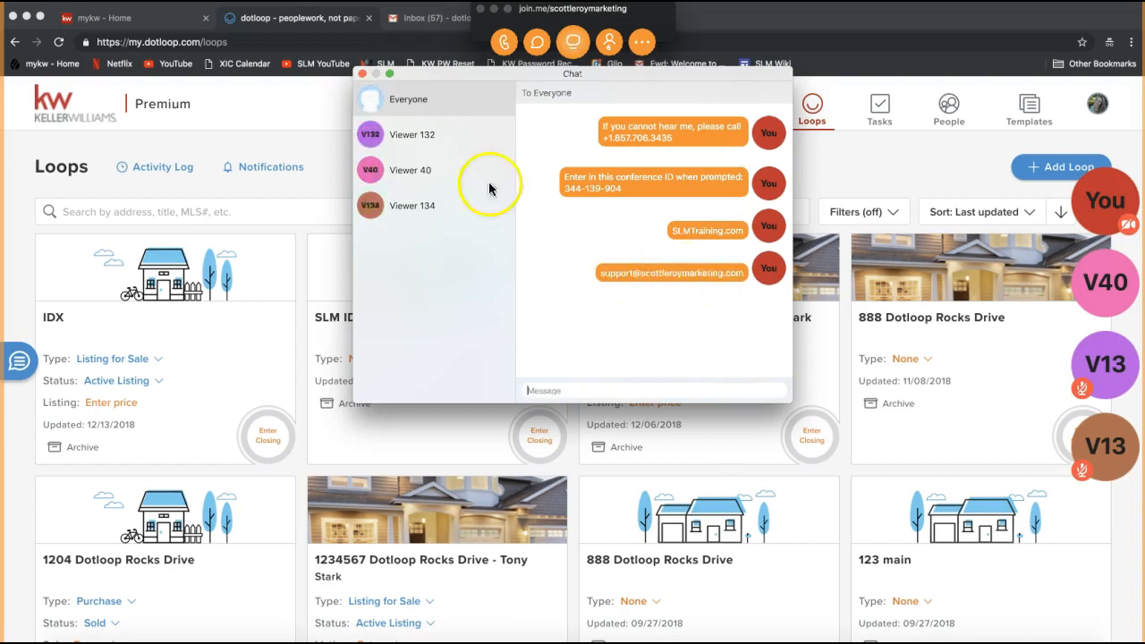
left_click(362, 73)
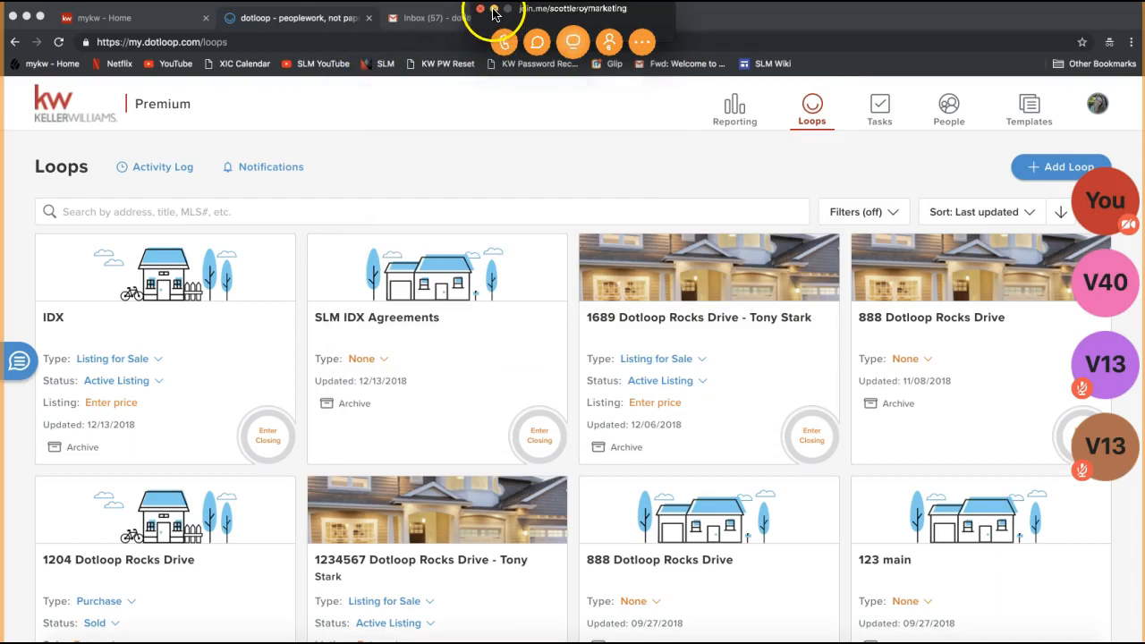
Look over the loops page's navigation, search field, profile options and filter list
left_click(86, 108)
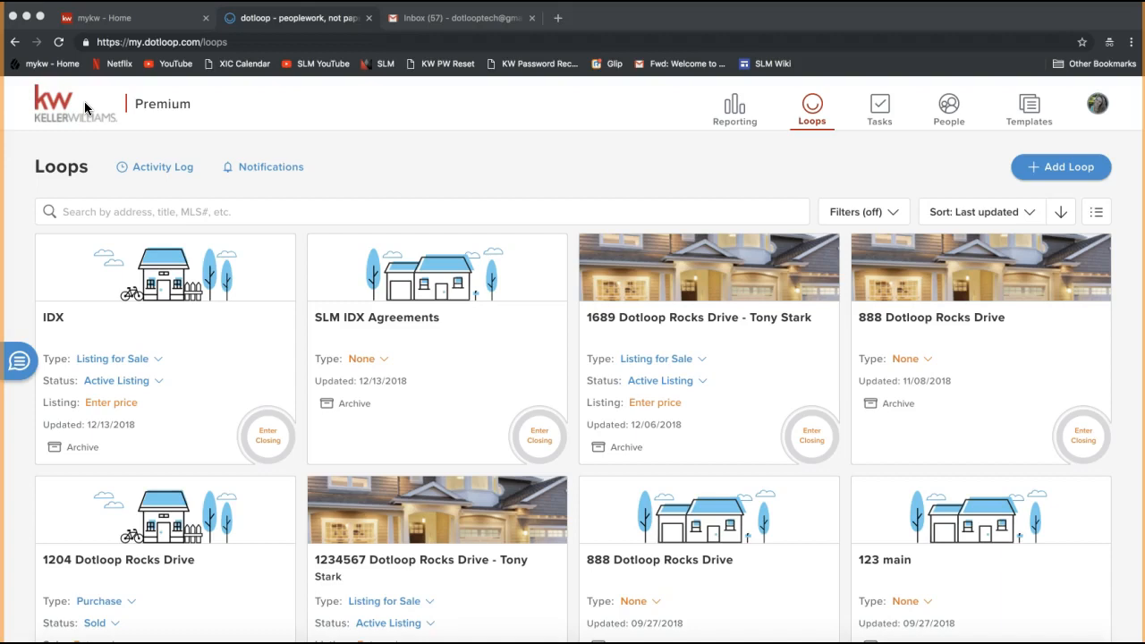
left_click(735, 114)
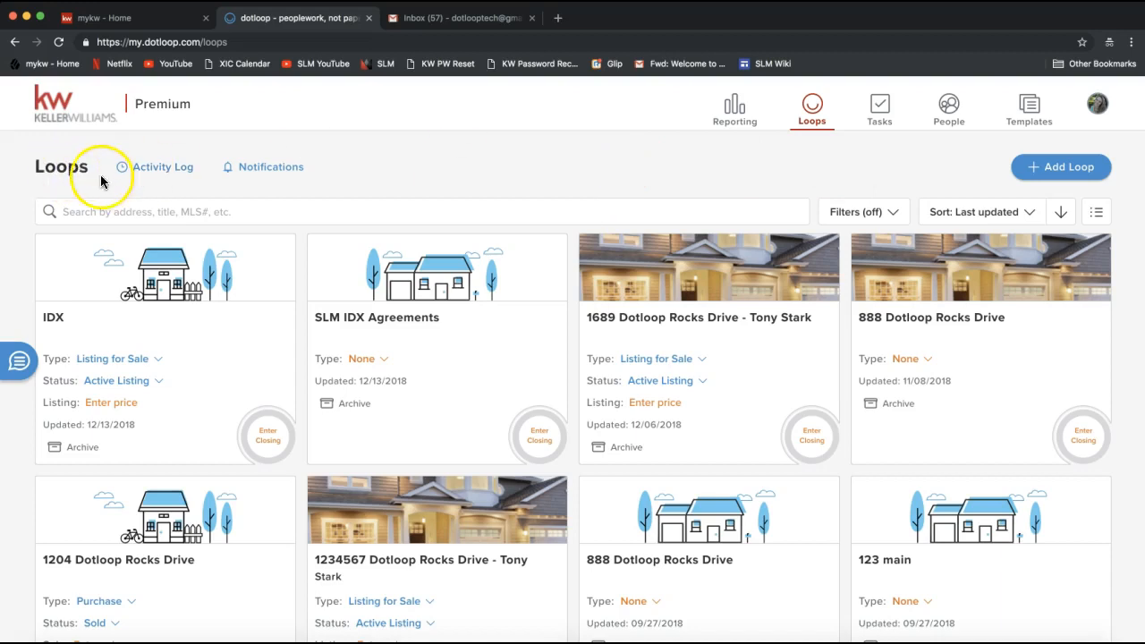
left_click(98, 212)
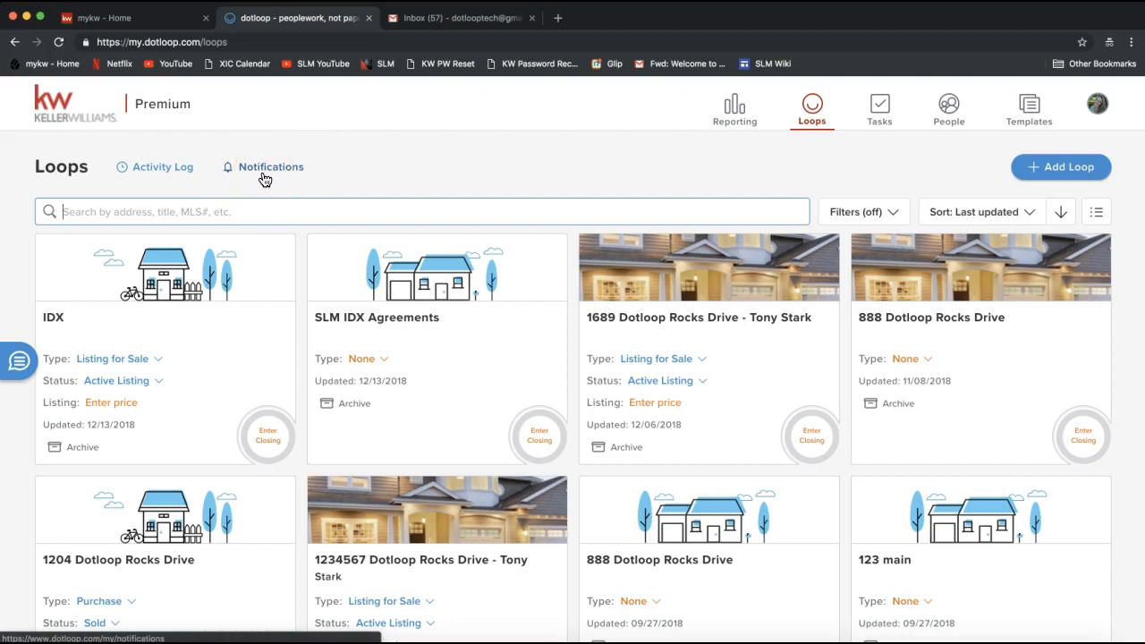
left_click(1098, 104)
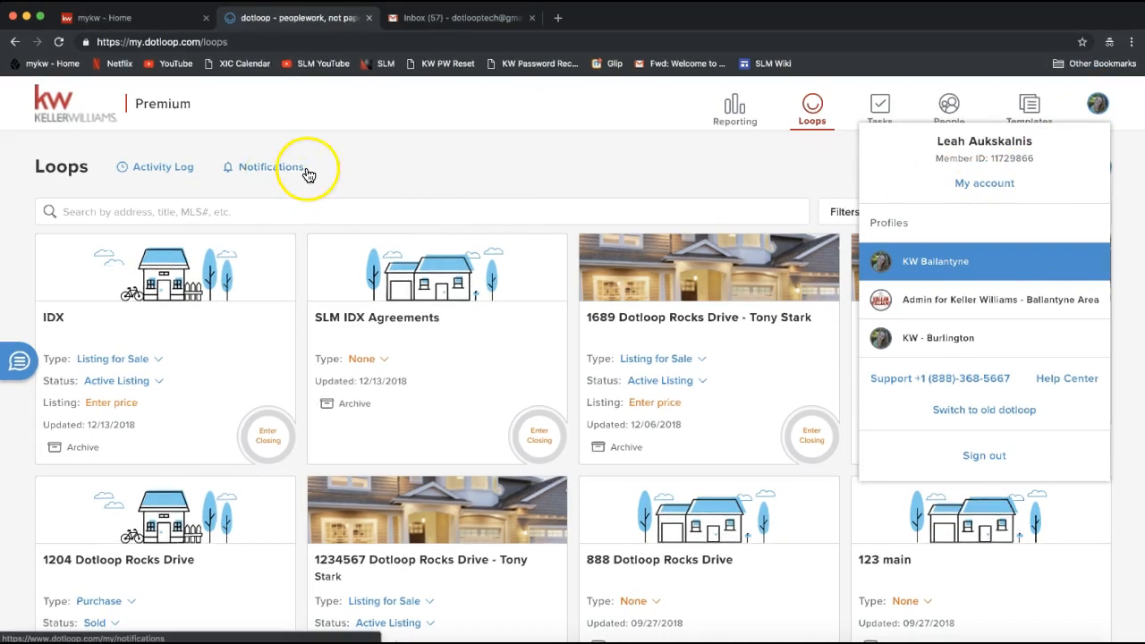
left_click(410, 174)
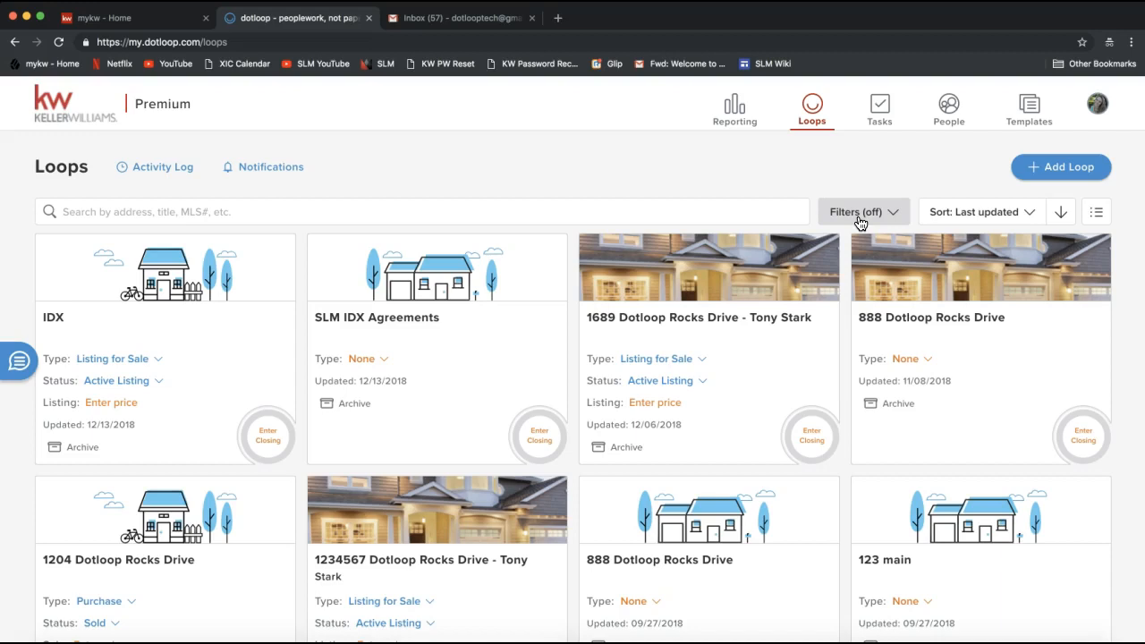
left_click(845, 213)
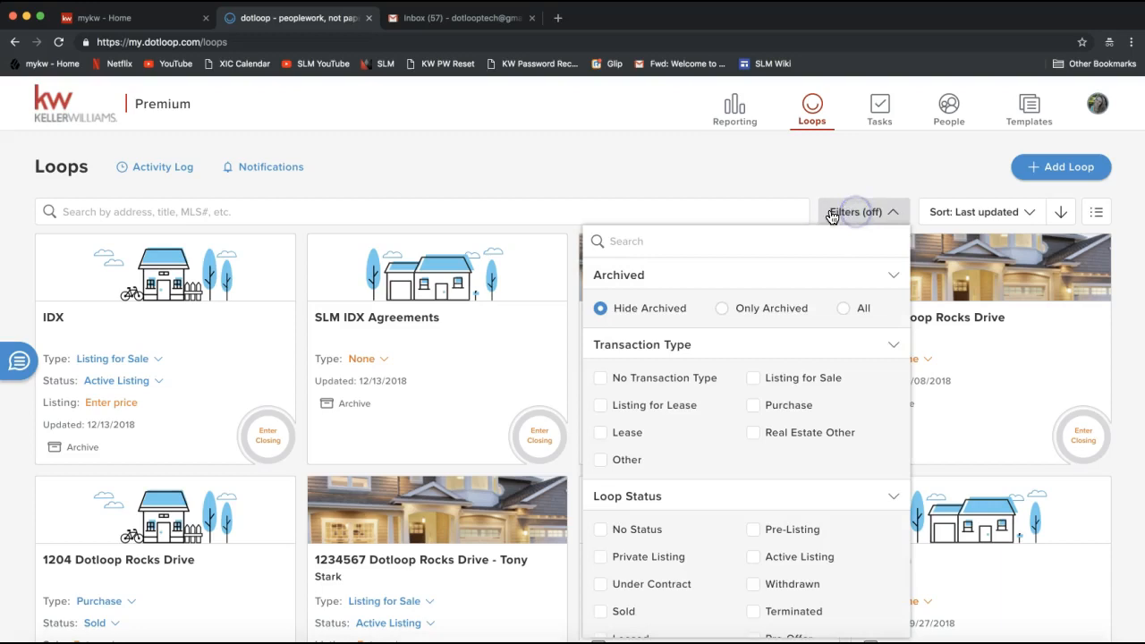
left_click(884, 218)
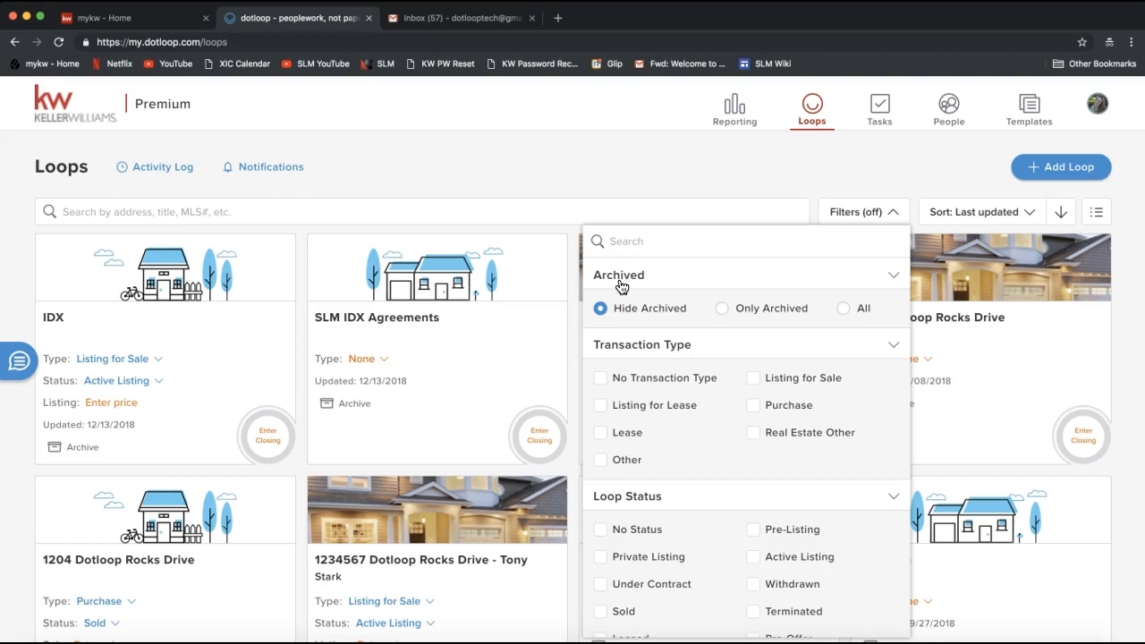
left_click(318, 193)
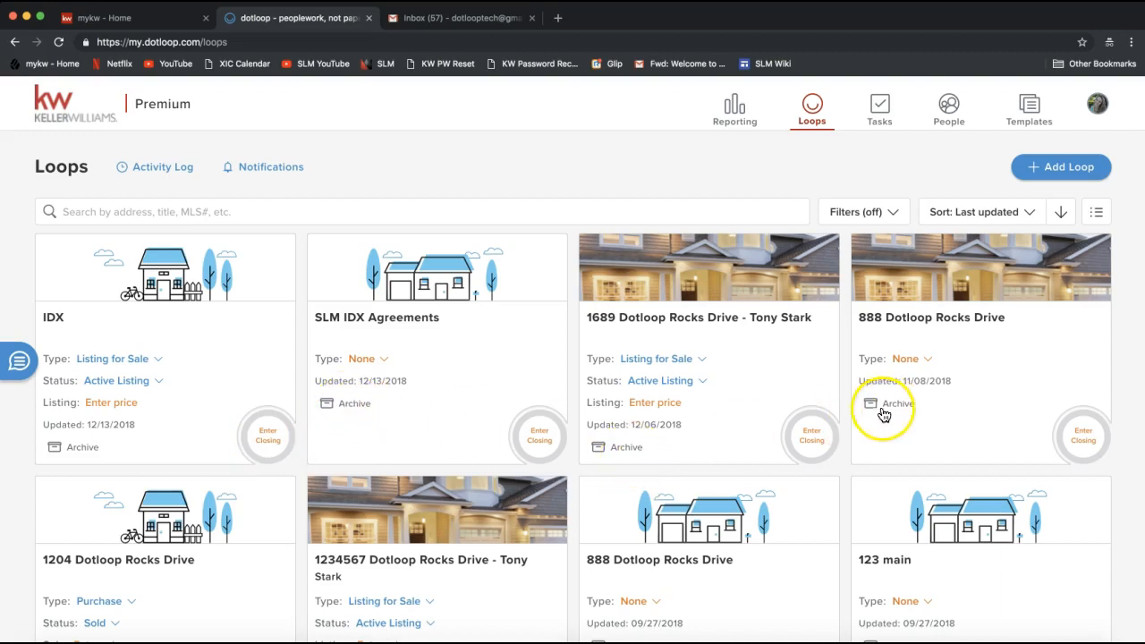
Archive the SLM IDX Agreements loop and try the Only Archived and All filter options before returning to Hide Archived
left_click(349, 410)
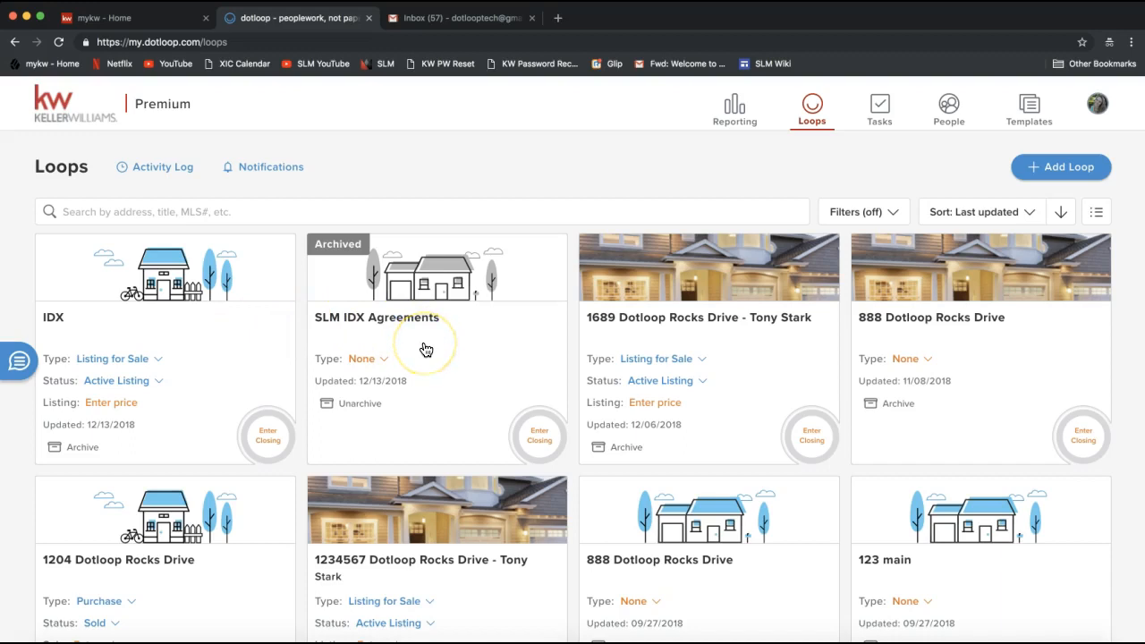
left_click(875, 214)
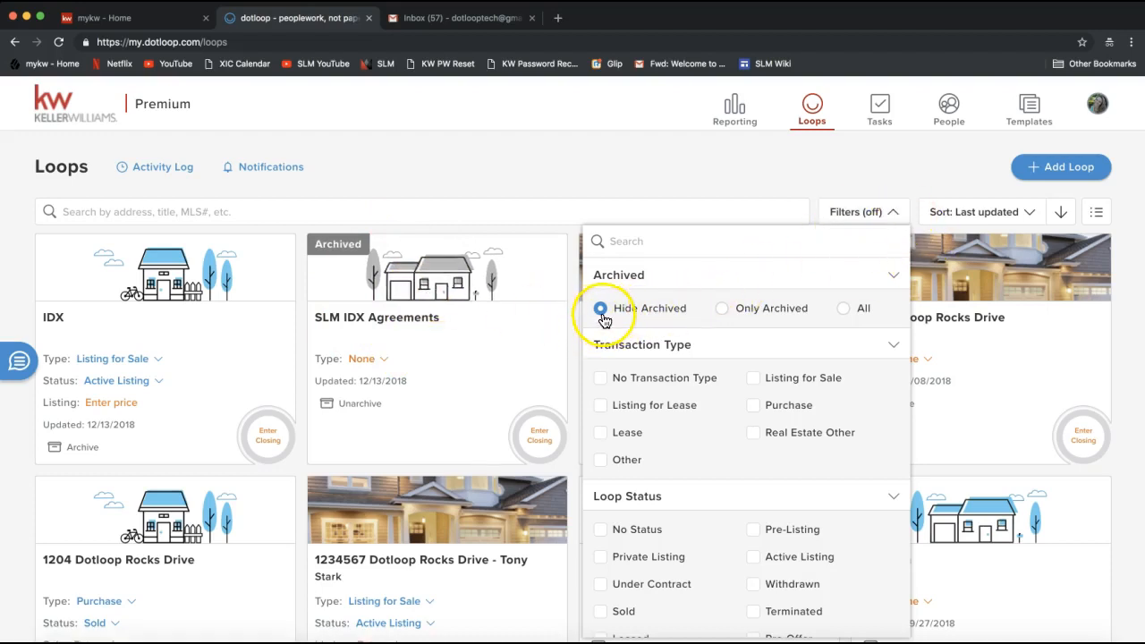
left_click(724, 311)
left_click(848, 315)
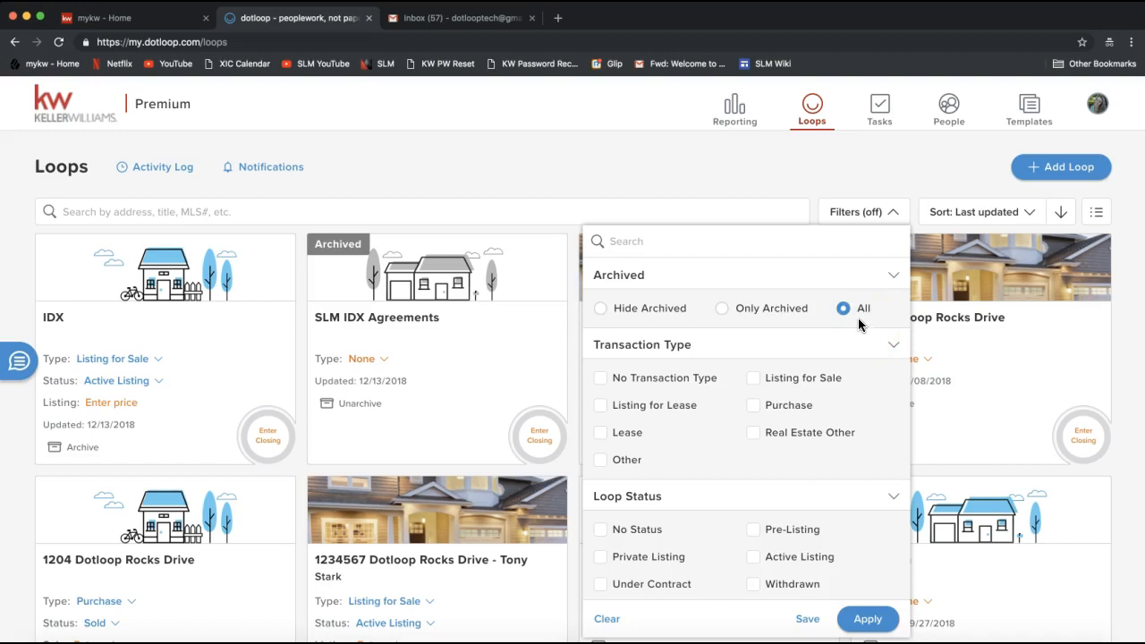
left_click(600, 309)
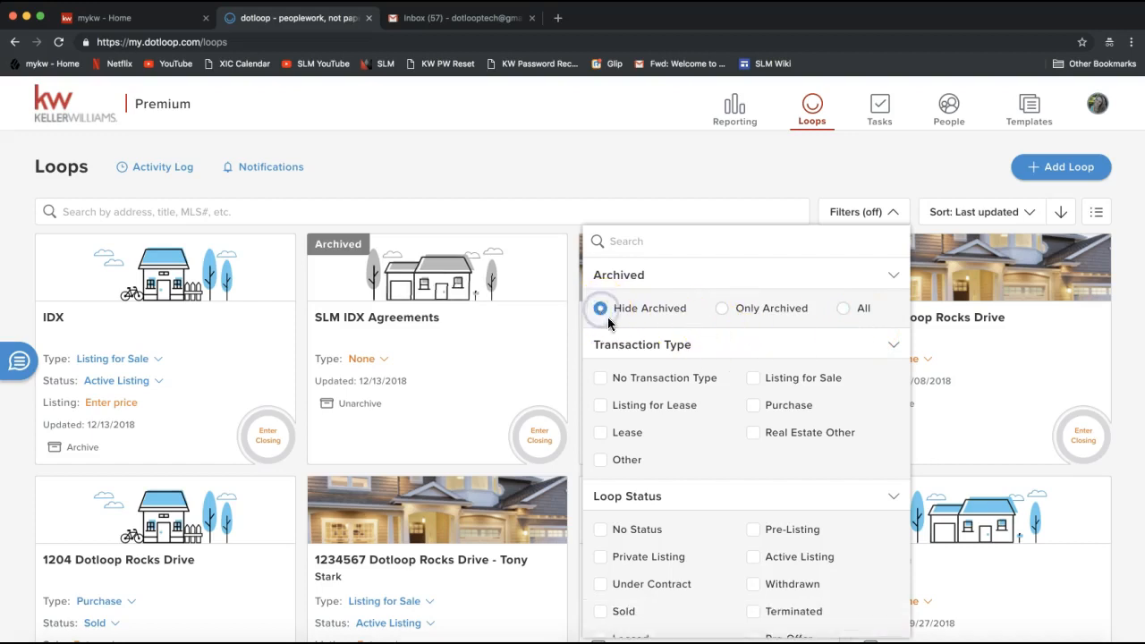
Examine the transaction type, loop status and review stage options in the loop filters
scroll(670, 296, "down", 2)
scroll(605, 273, "up", 2)
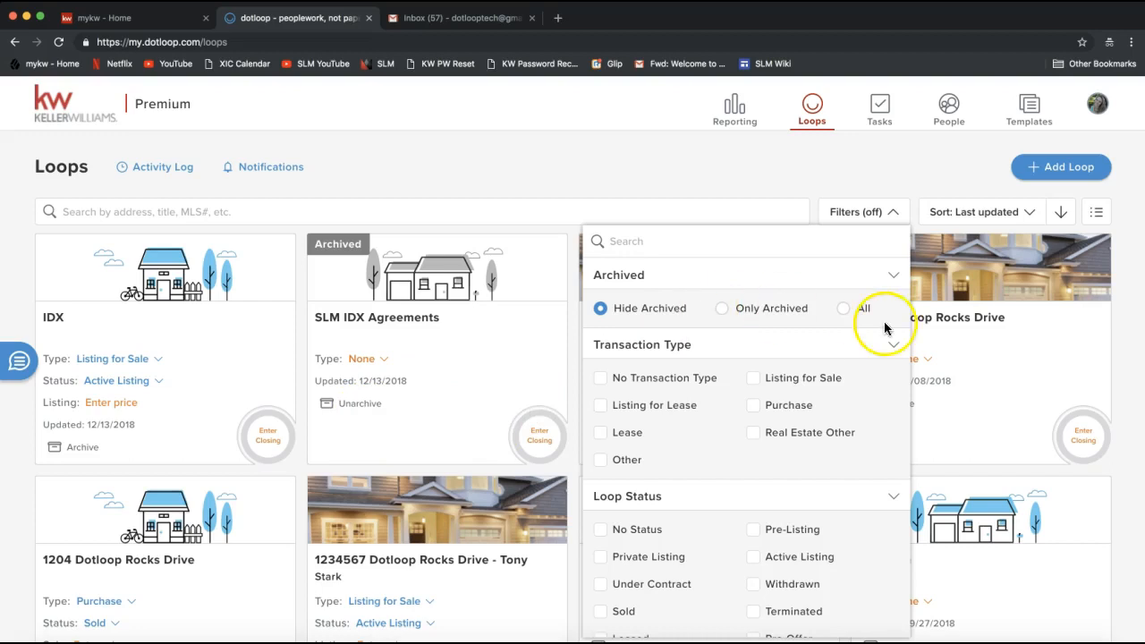
scroll(1000, 295, "down", 1)
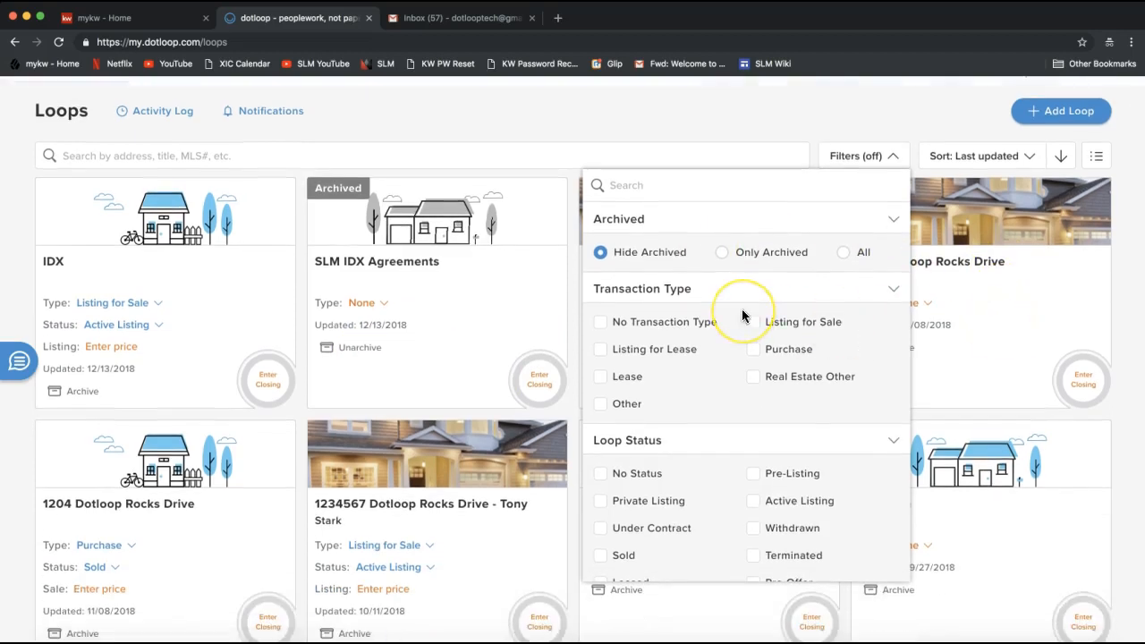
scroll(743, 317, "down", 2)
scroll(742, 309, "down", 5)
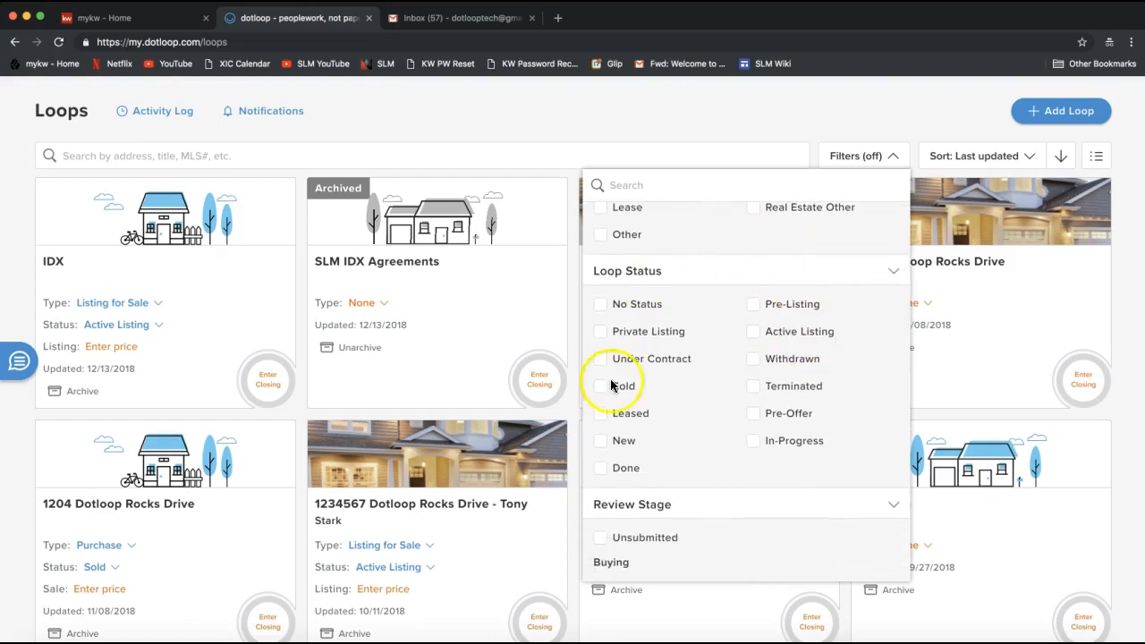
scroll(674, 426, "up", 5)
left_click(596, 439)
left_click(667, 439)
scroll(670, 402, "down", 4)
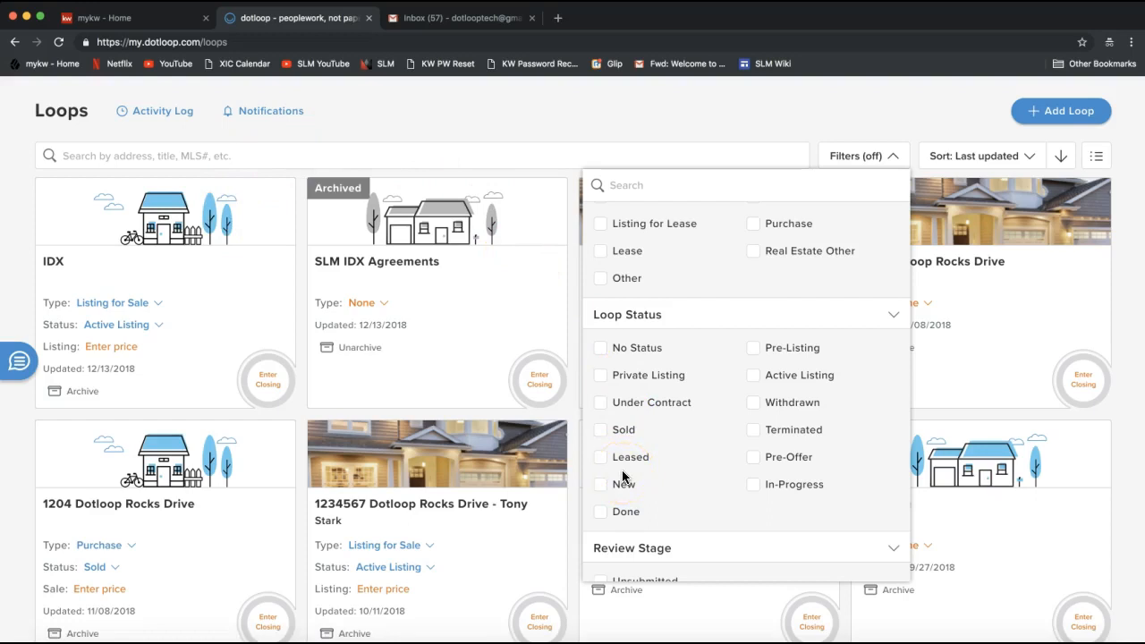
Filter the loops by No Status, Private Listing, Under Contract, Leased, New, Pre-Listing, Active Listing, Pre-Offer and In-Progress loop statuses
left_click(600, 349)
left_click(606, 441)
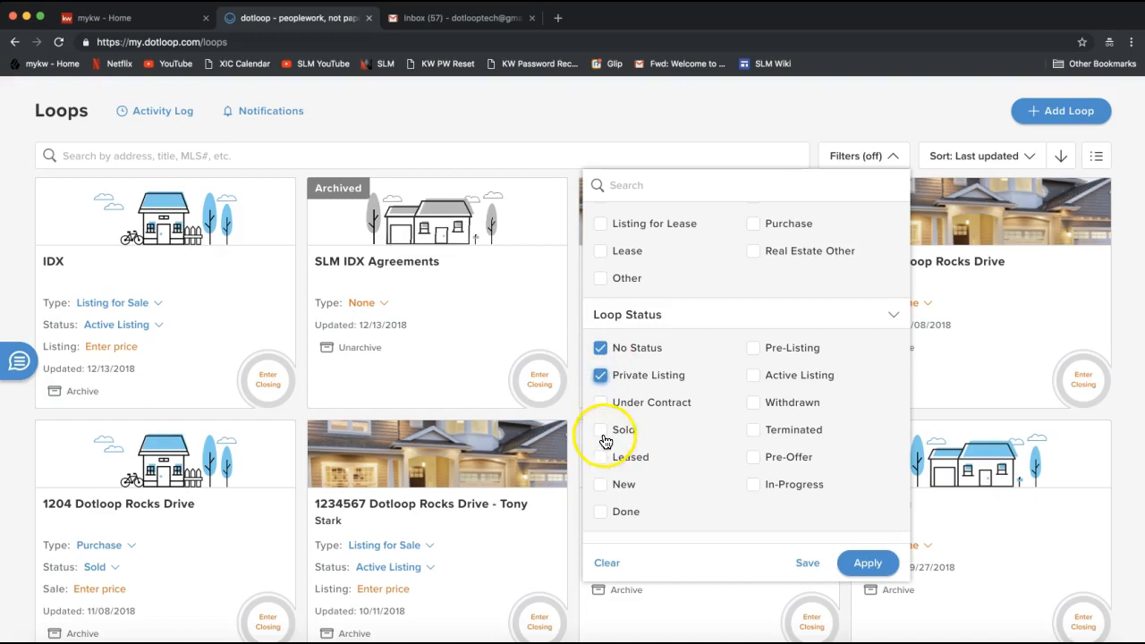
left_click(599, 405)
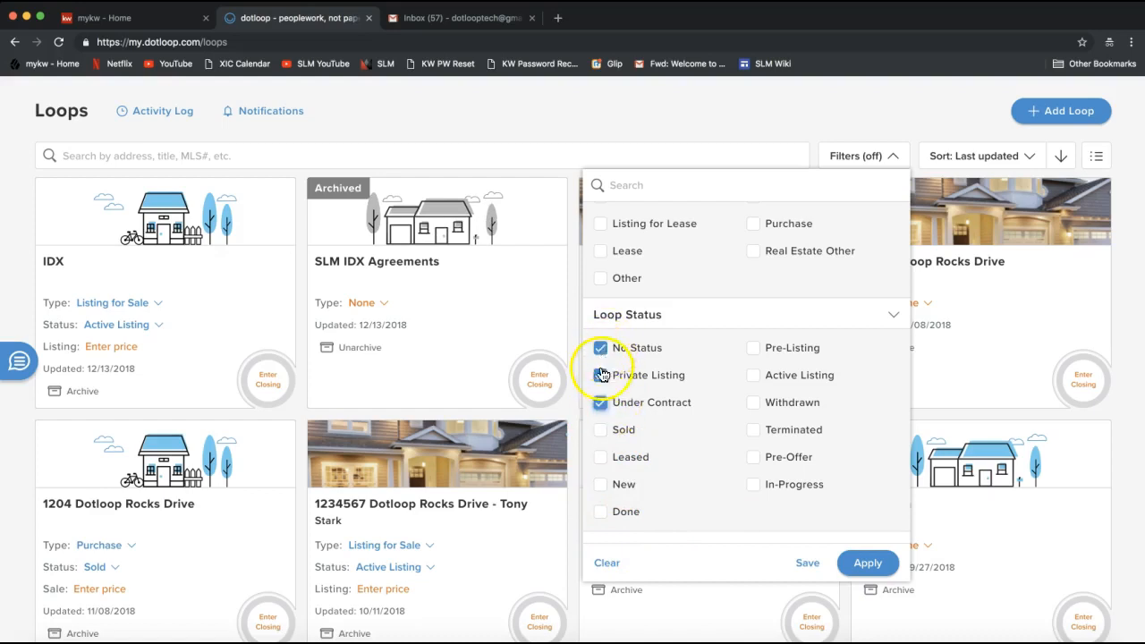
left_click(601, 457)
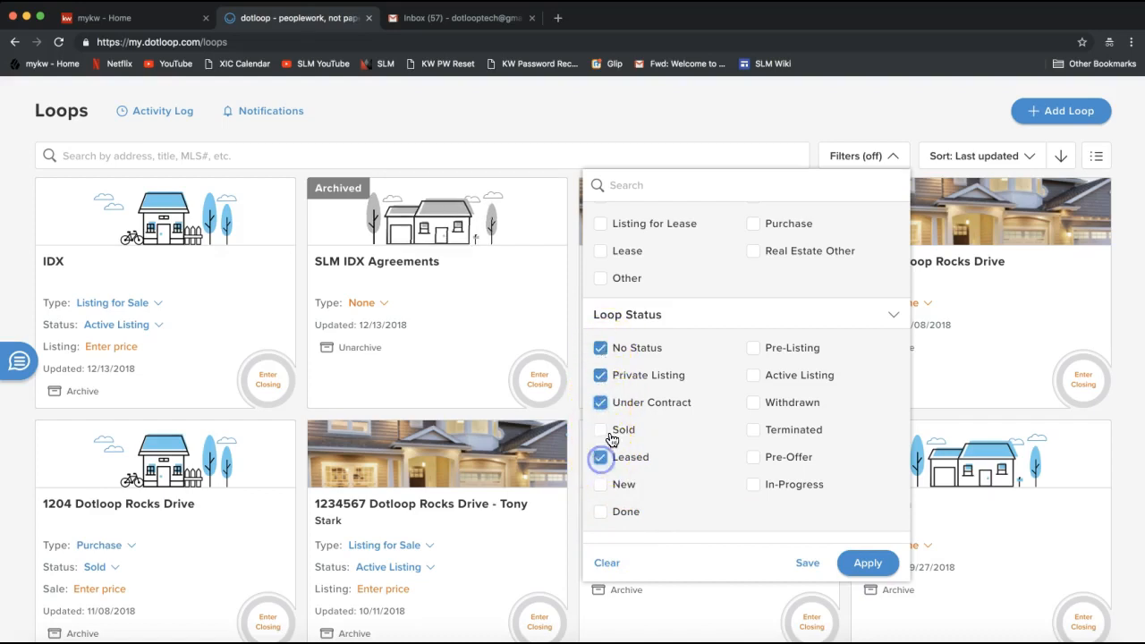
left_click(600, 484)
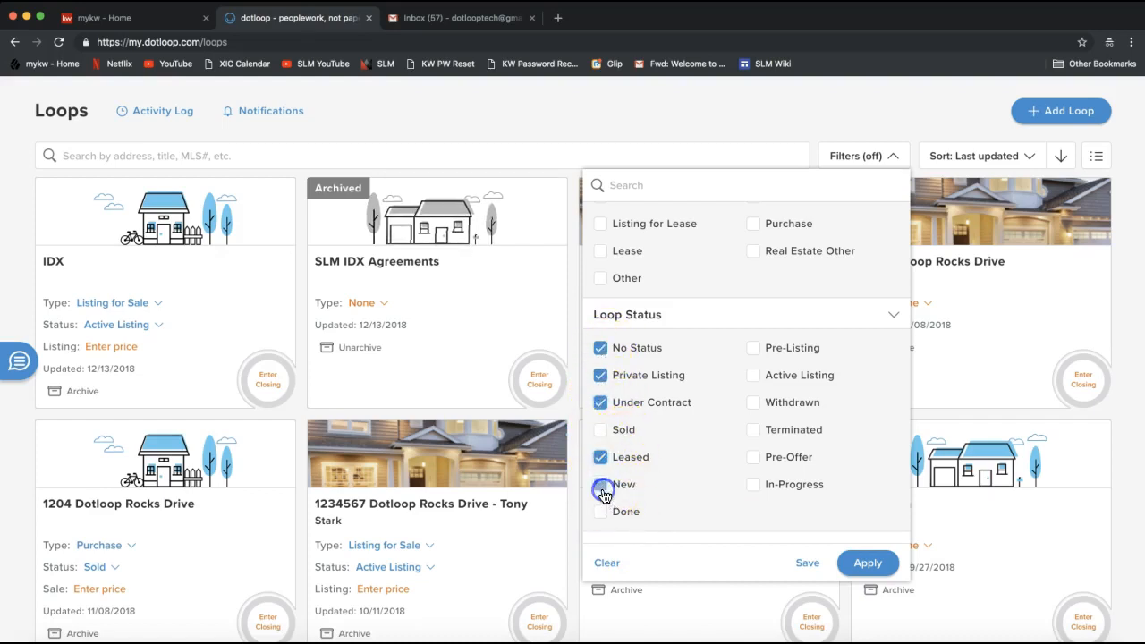
left_click(754, 349)
left_click(754, 375)
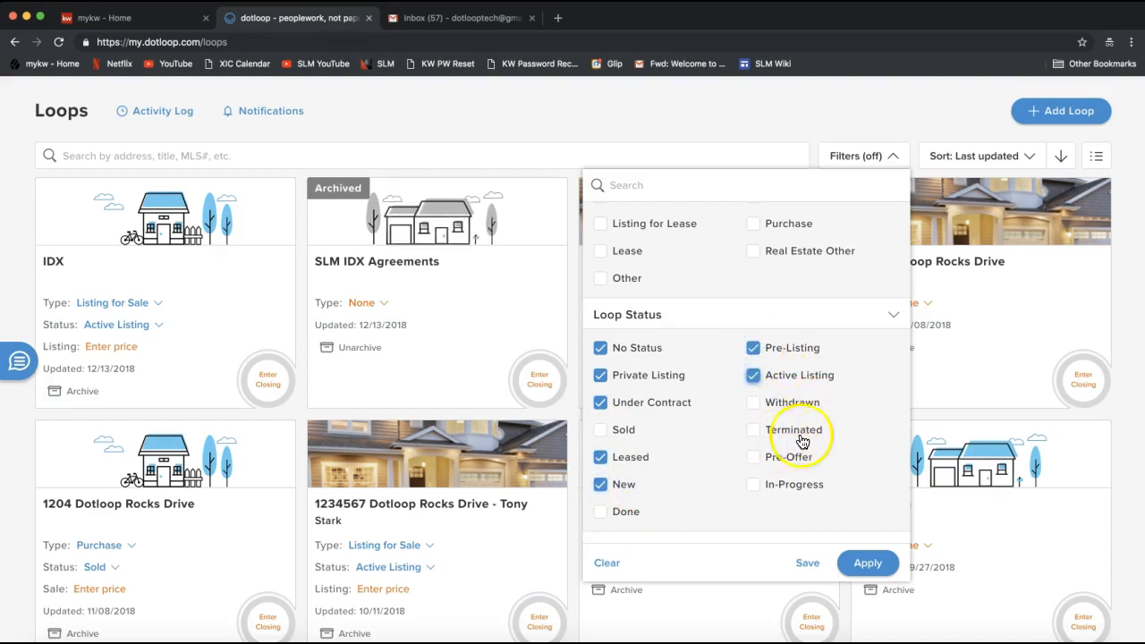
left_click(754, 458)
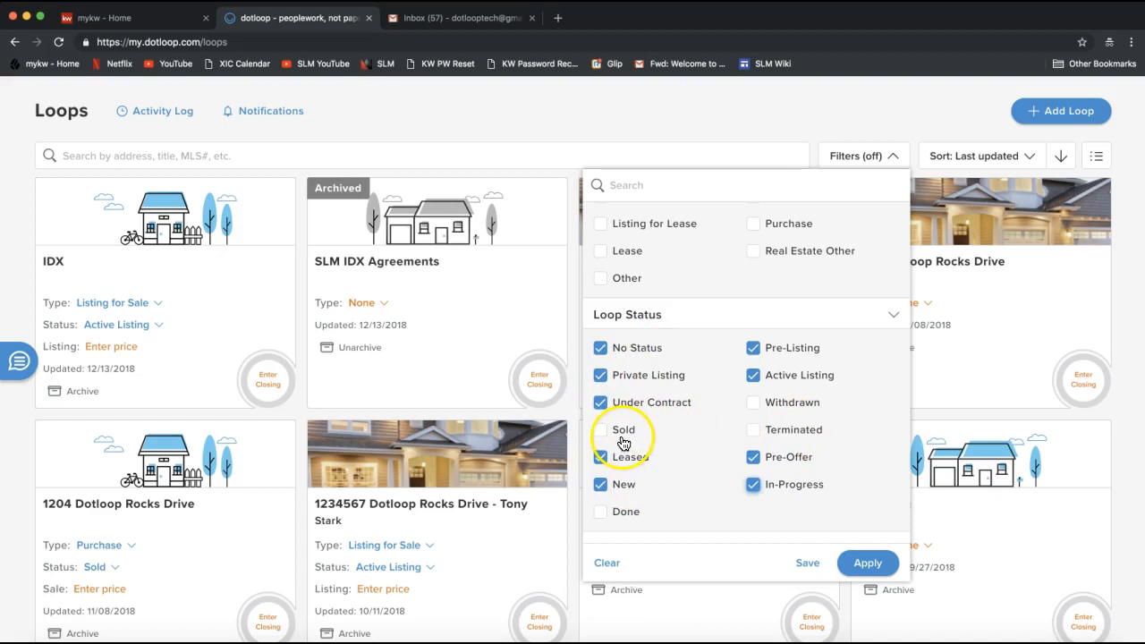
scroll(742, 394, "up", 3)
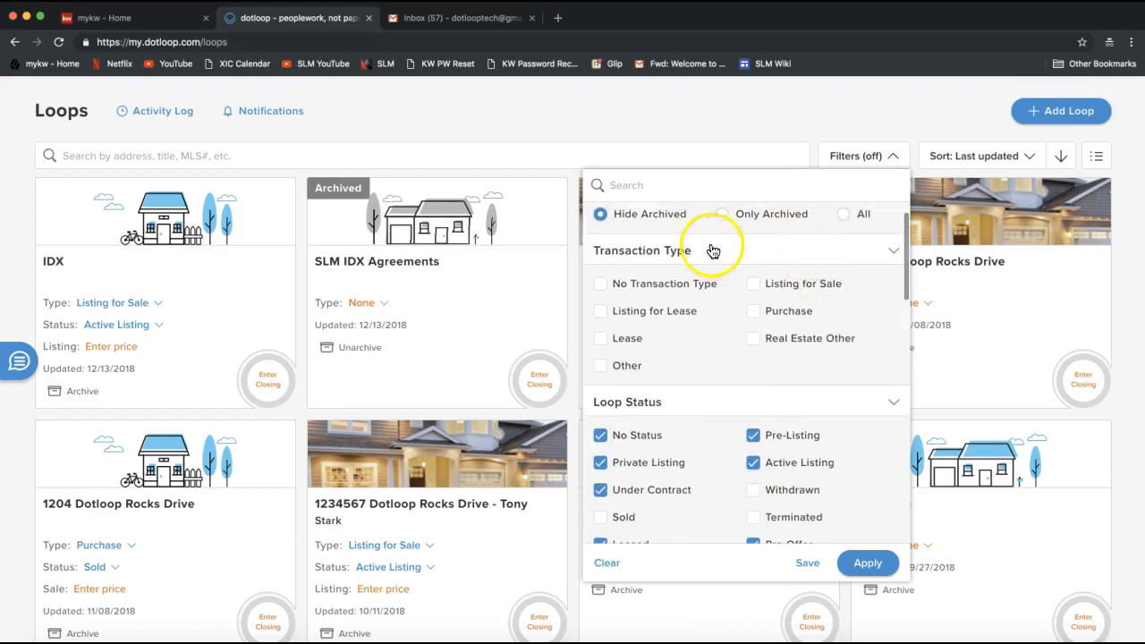
scroll(770, 357, "down", 3)
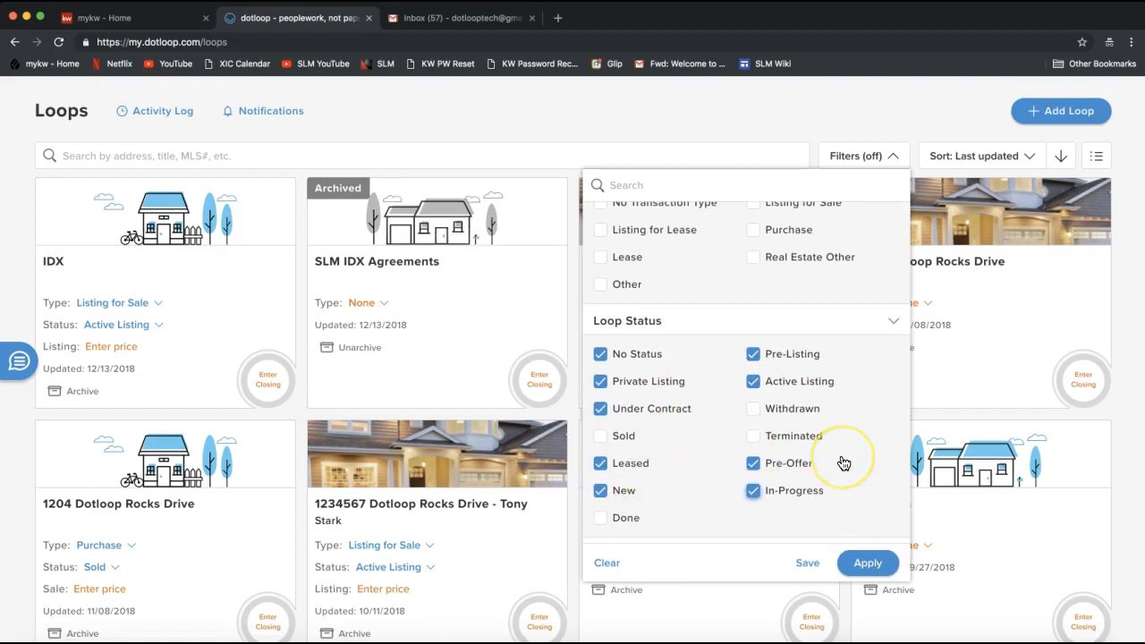
scroll(844, 463, "down", 1)
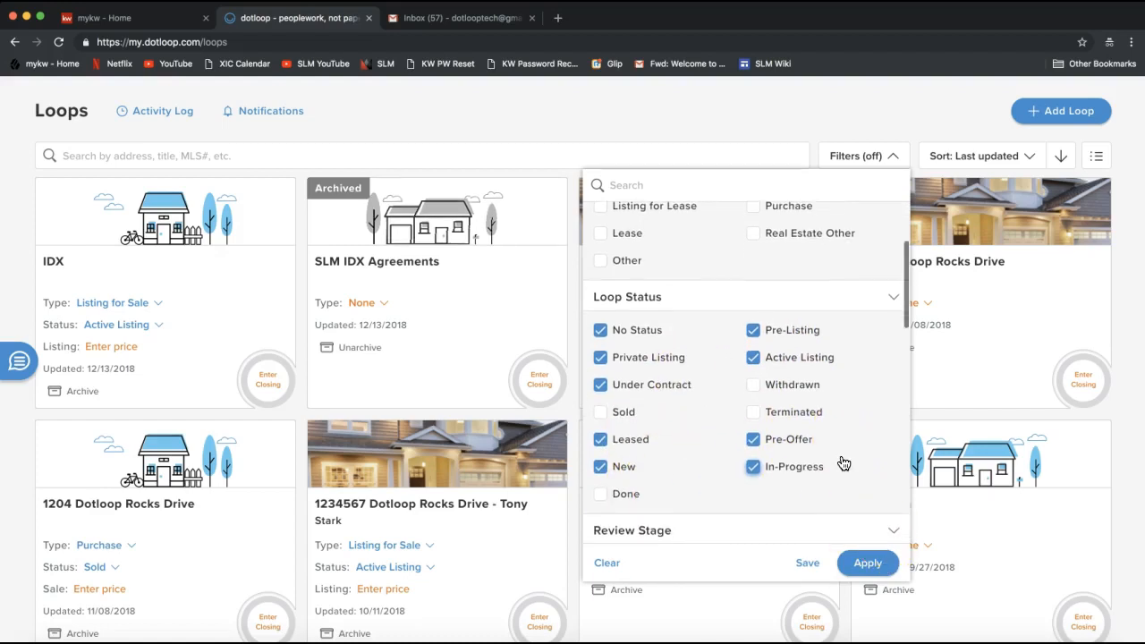
left_click(870, 567)
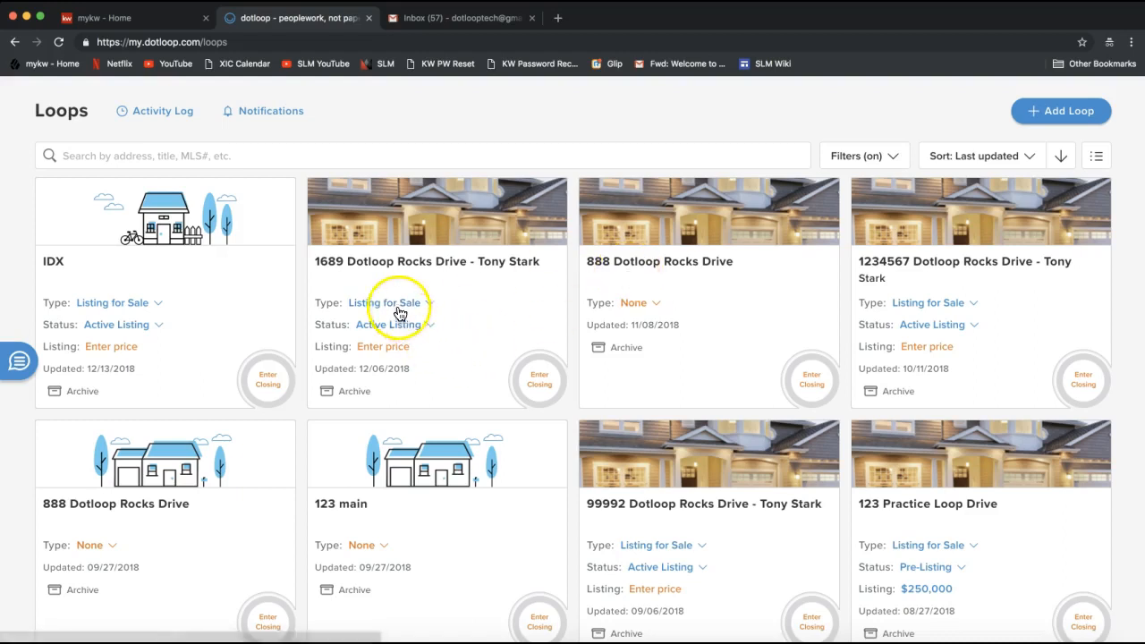
Set the transaction type of the 888 Dotloop Rocks Drive loop updated 11/08/2018 to Purchase
double_click(329, 325)
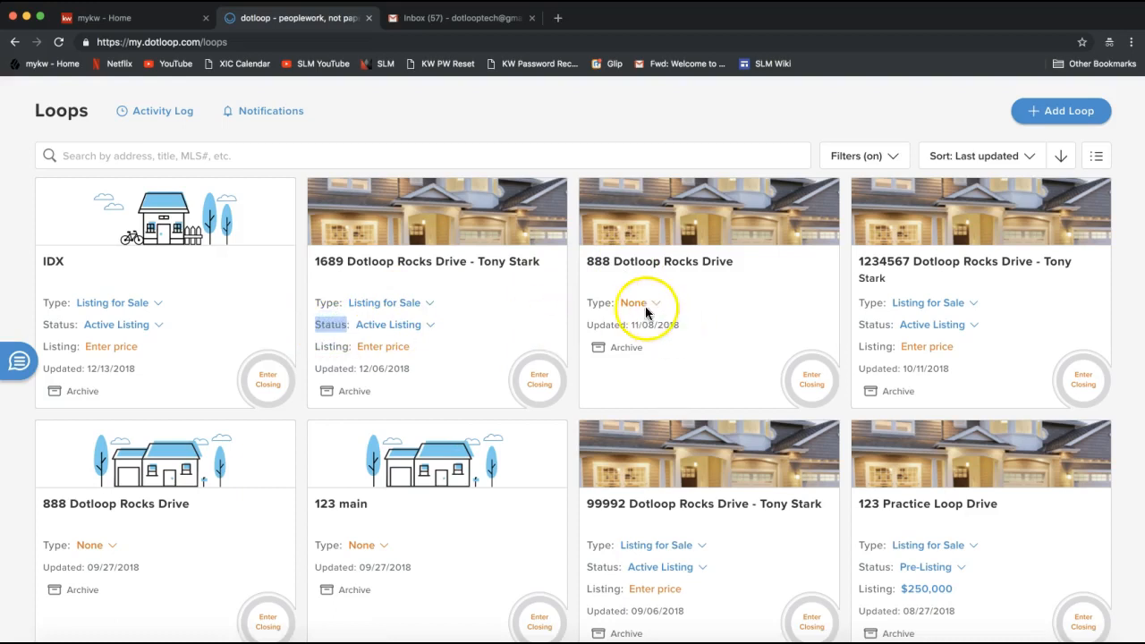
left_click(598, 302)
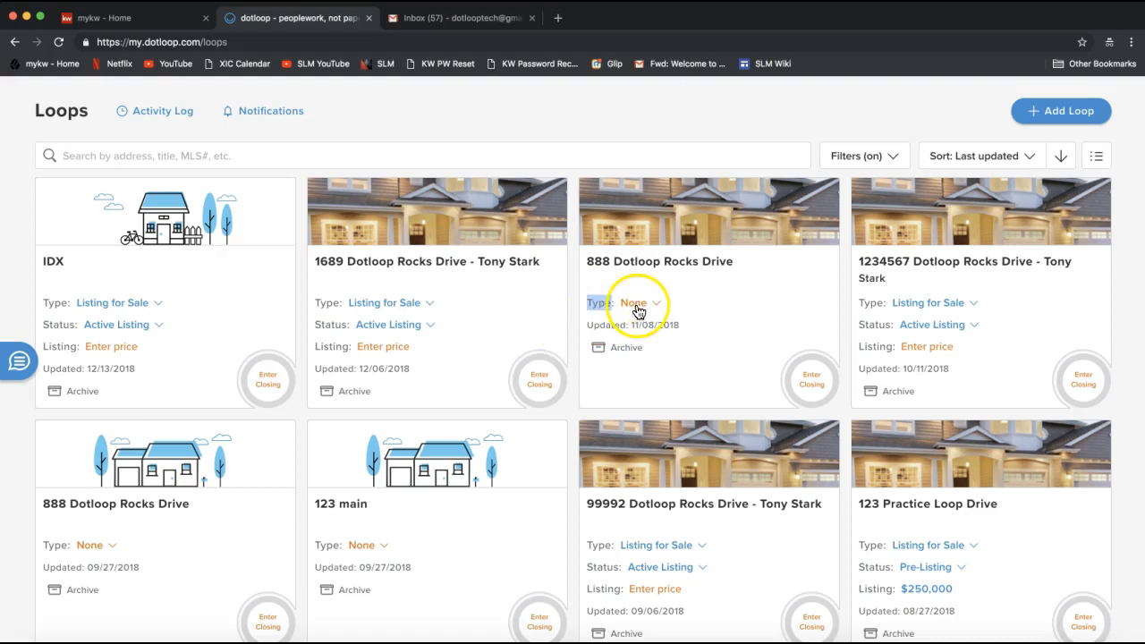
left_click(636, 305)
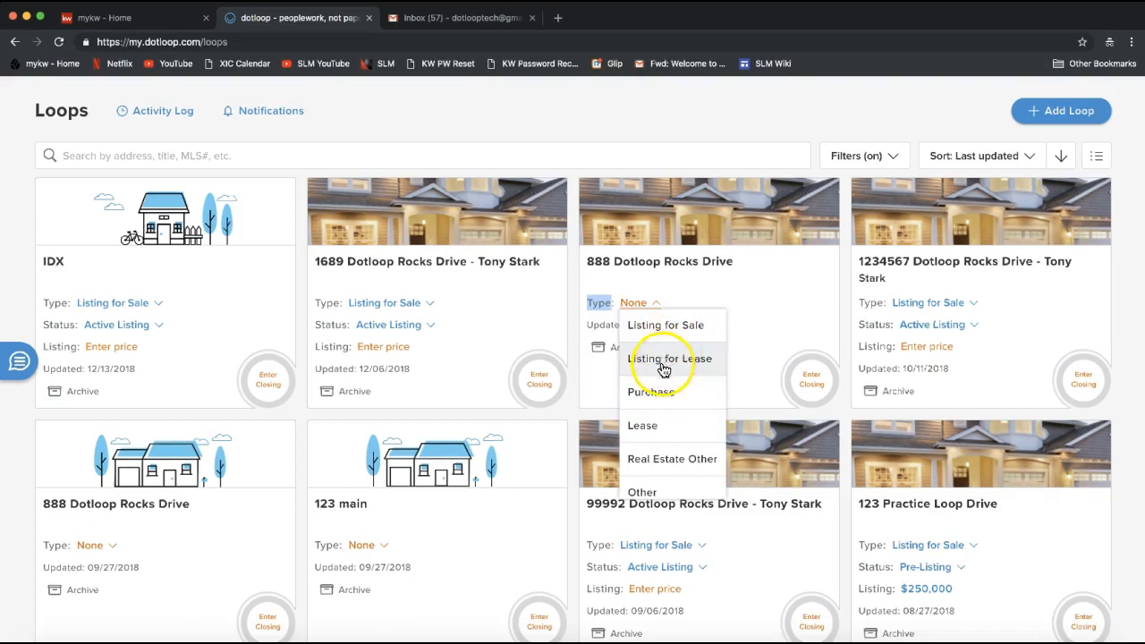
left_click(655, 394)
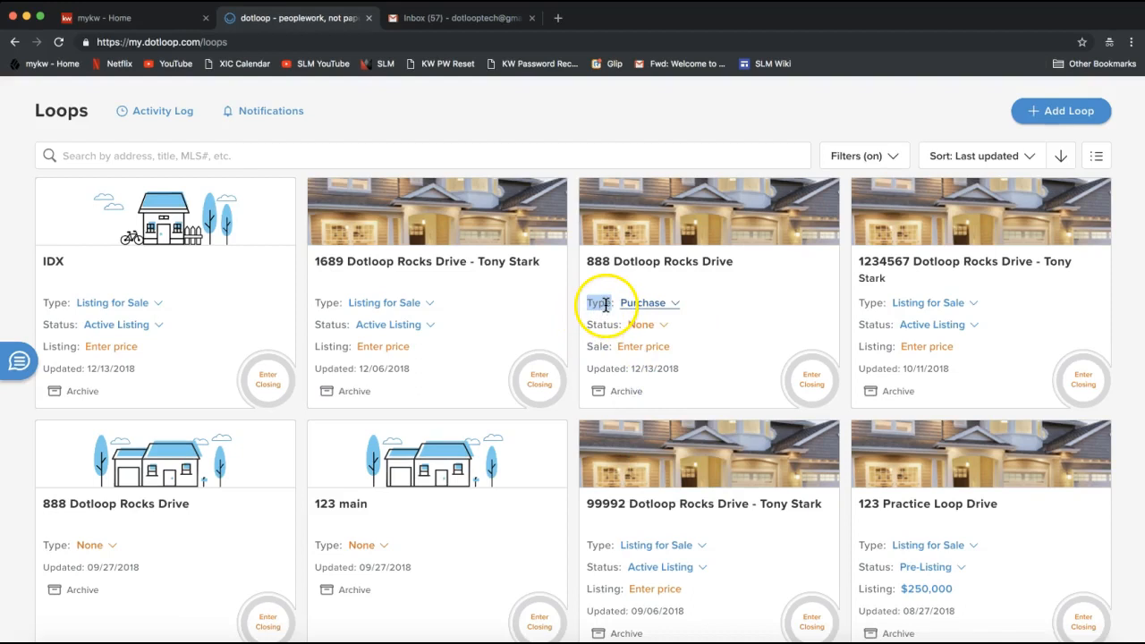
left_click(598, 303)
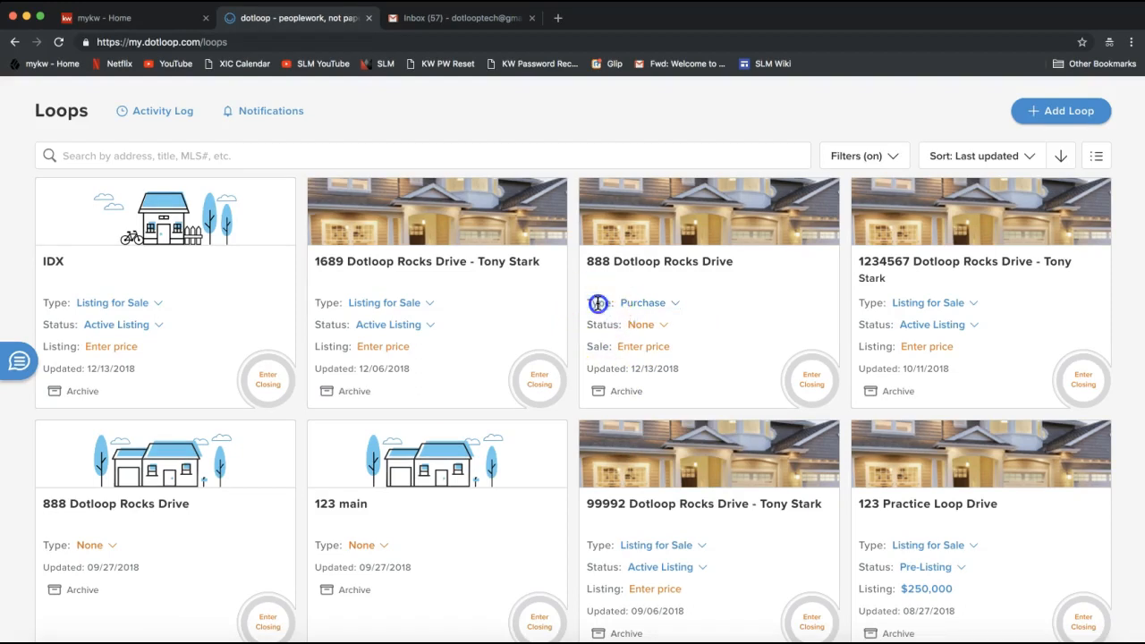
Set the status of the 888 Dotloop Rocks Drive purchase loop to Sold and reload the loops page
left_click(596, 325)
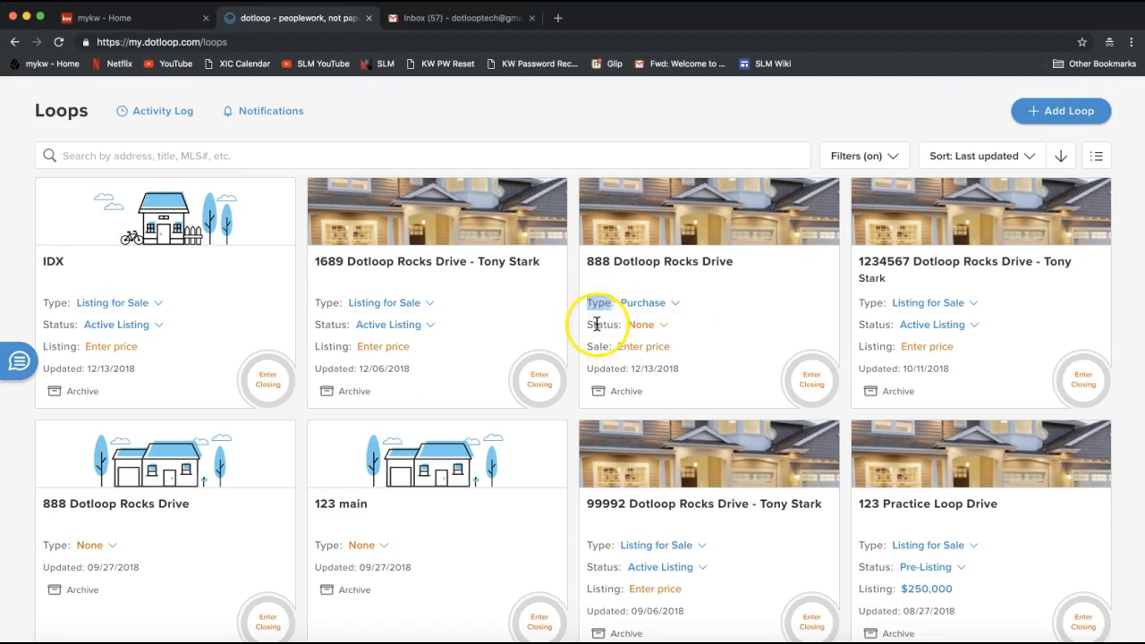
double_click(597, 325)
left_click(651, 327)
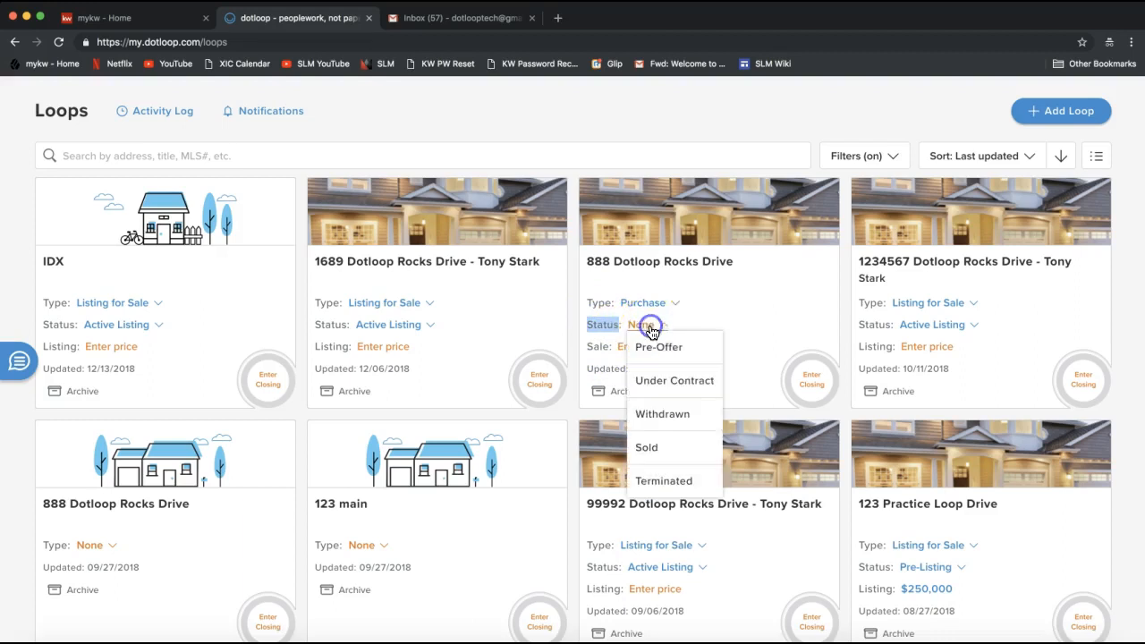
left_click(666, 354)
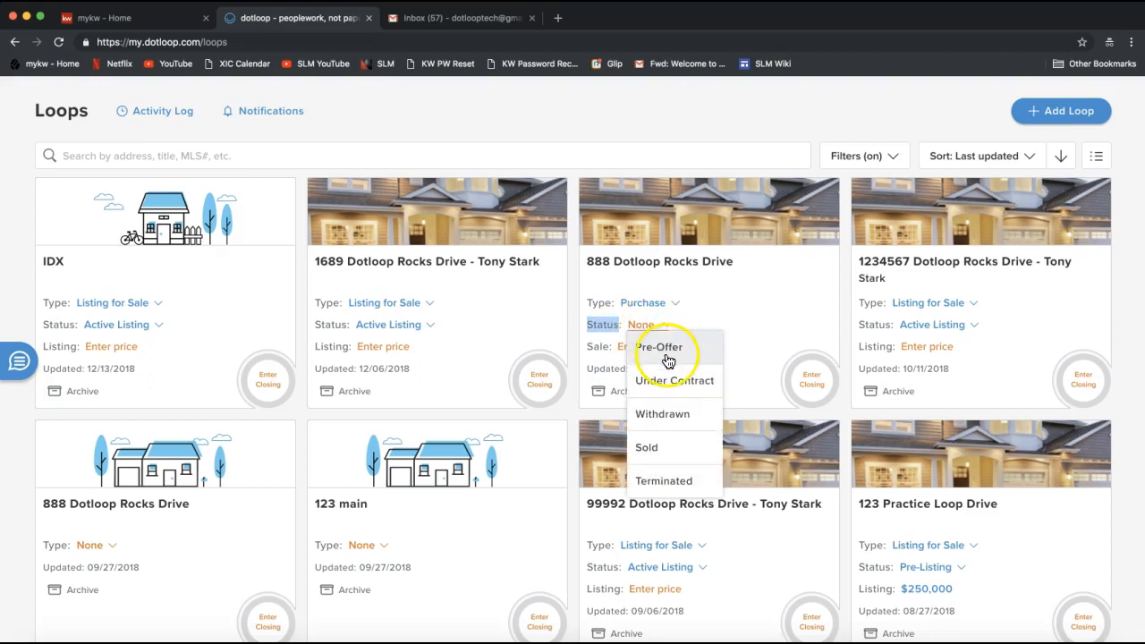
left_click(677, 385)
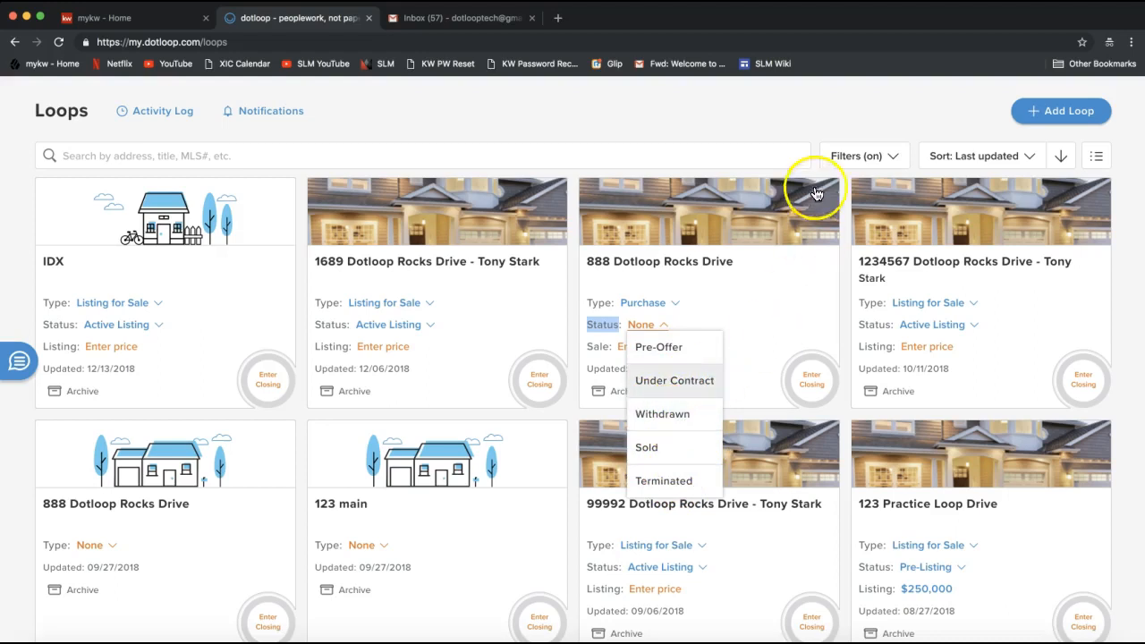
left_click(665, 451)
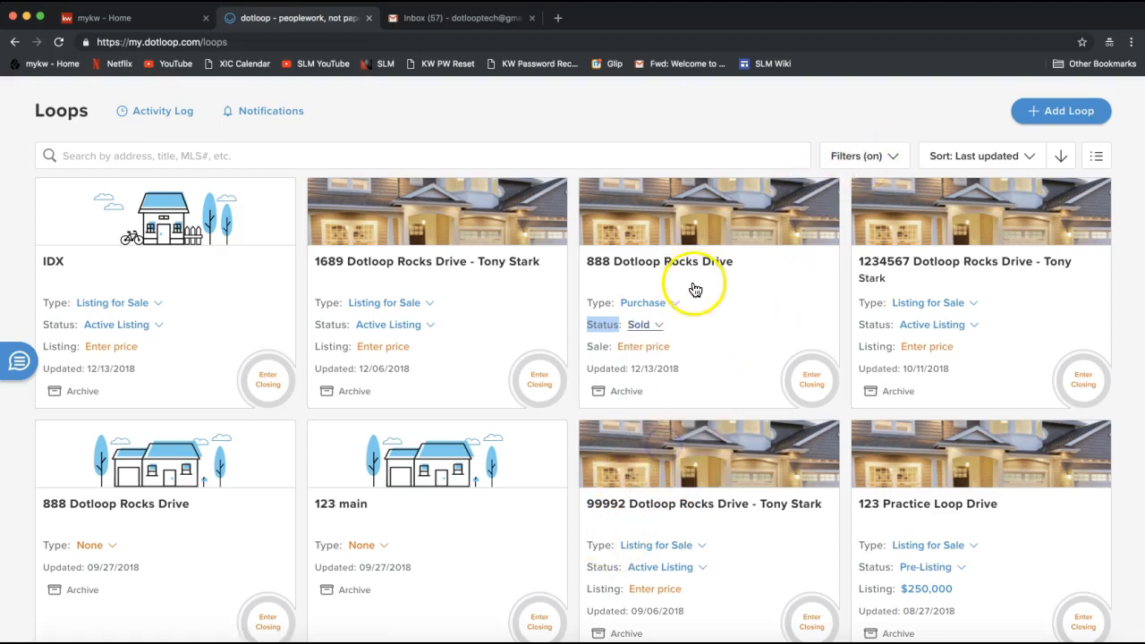
left_click(640, 334)
left_click(659, 333)
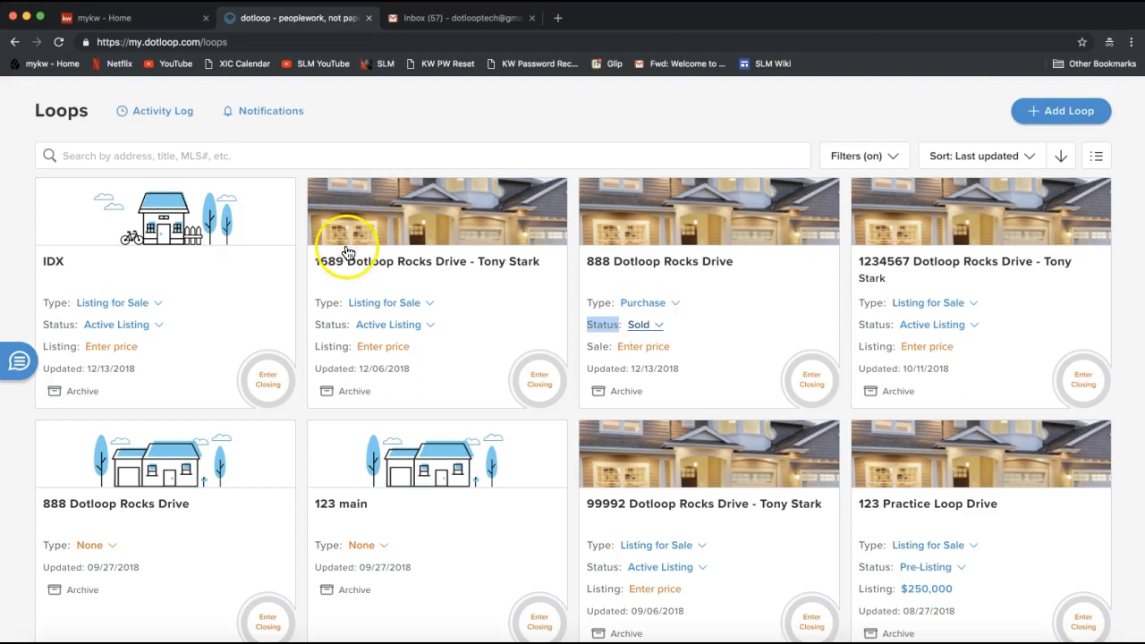
scroll(817, 114, "up", 1)
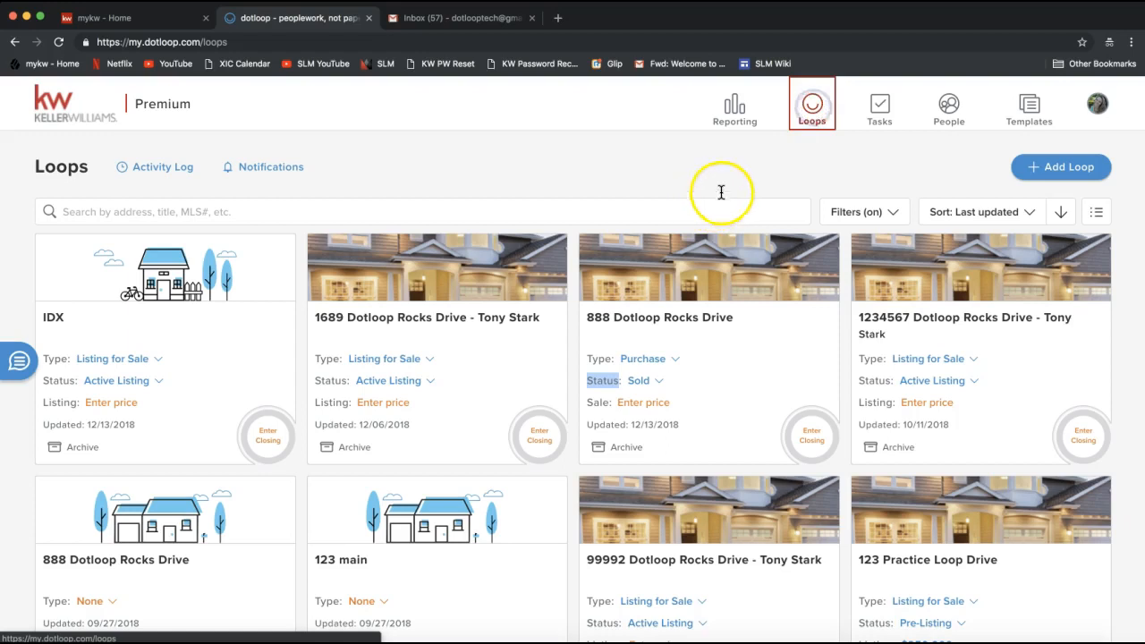
left_click(59, 43)
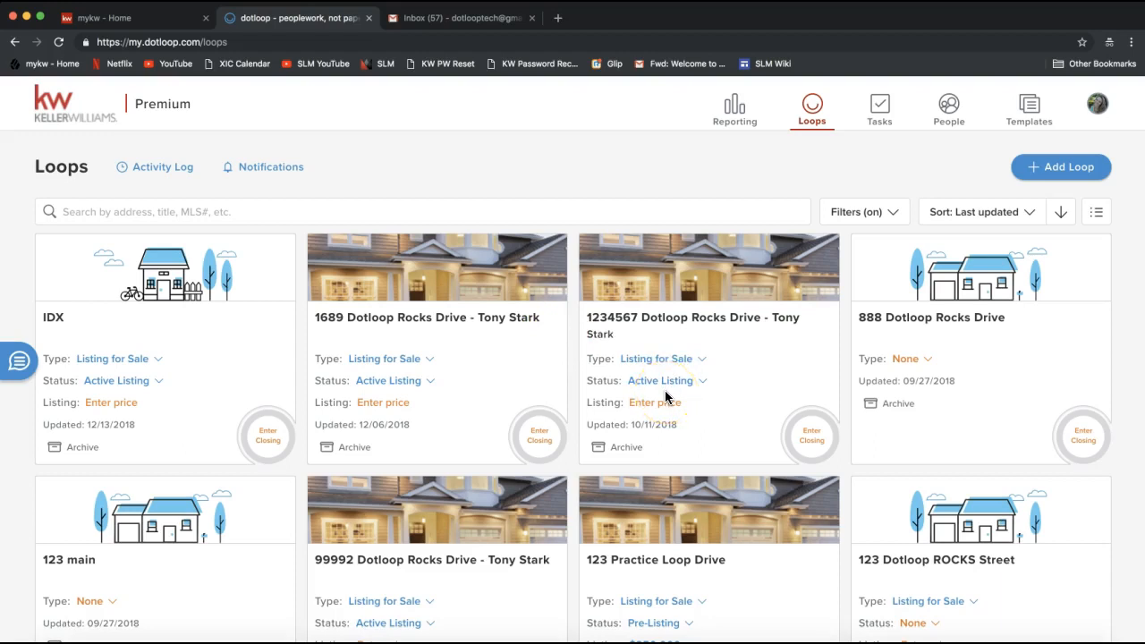
Review the selected loop statuses in the filters and clear all filters
left_click(860, 222)
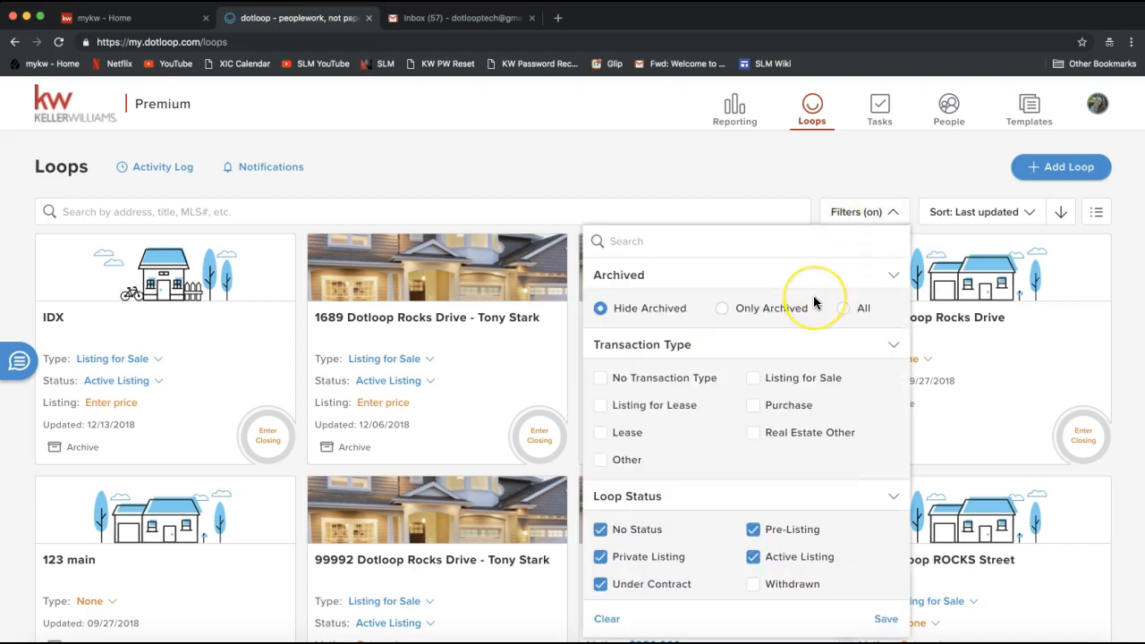
scroll(819, 302, "down", 1)
scroll(797, 394, "down", 1)
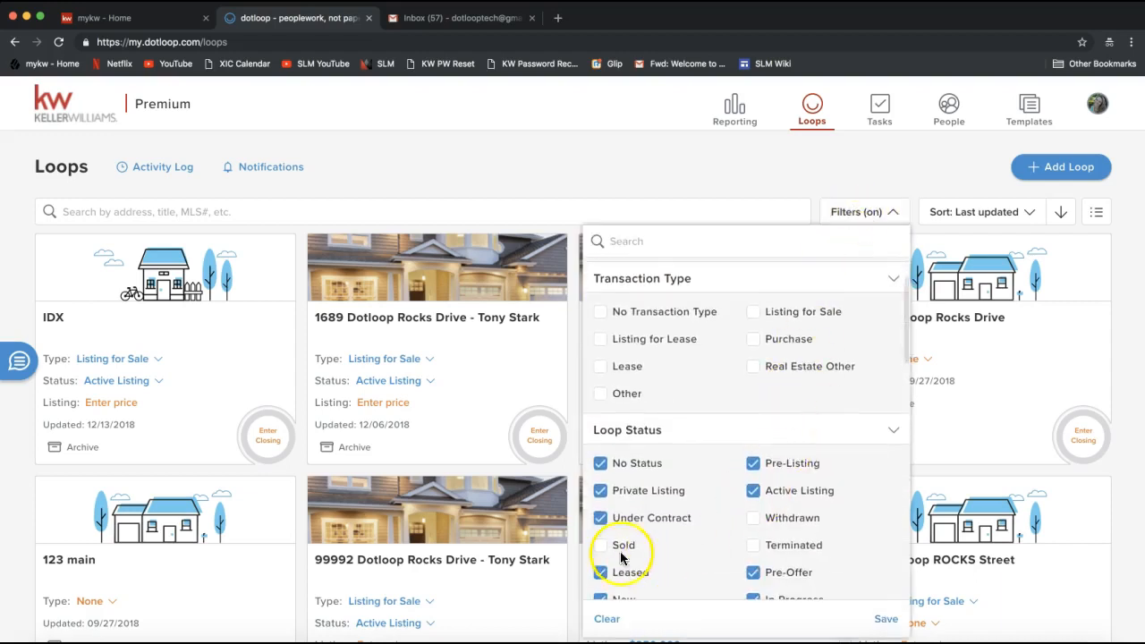
scroll(792, 494, "up", 2)
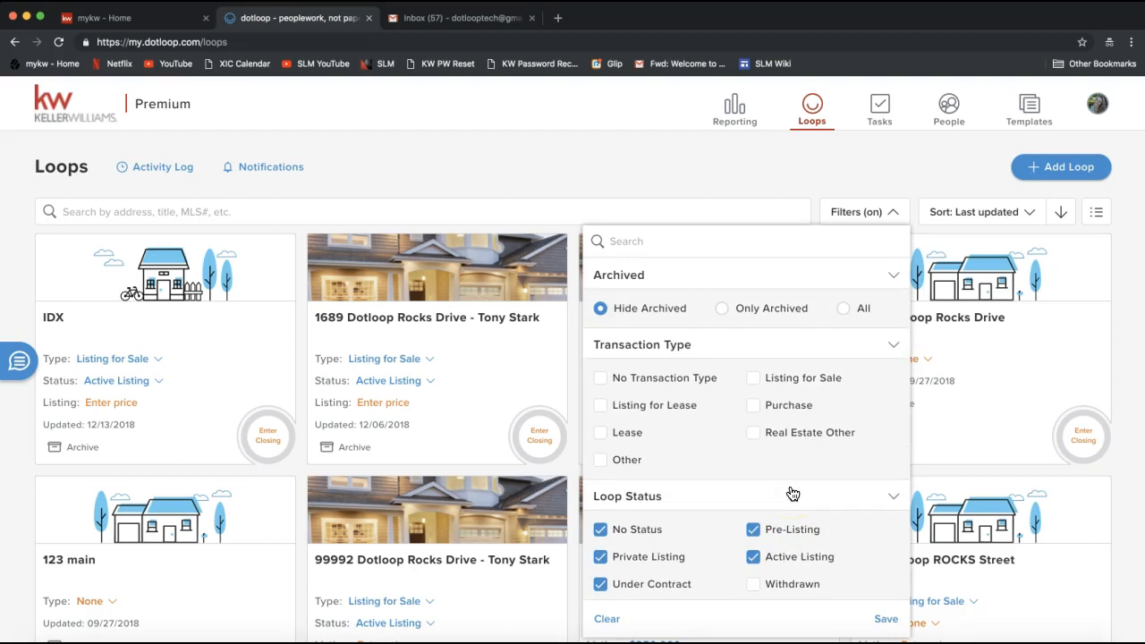
scroll(727, 508, "down", 1)
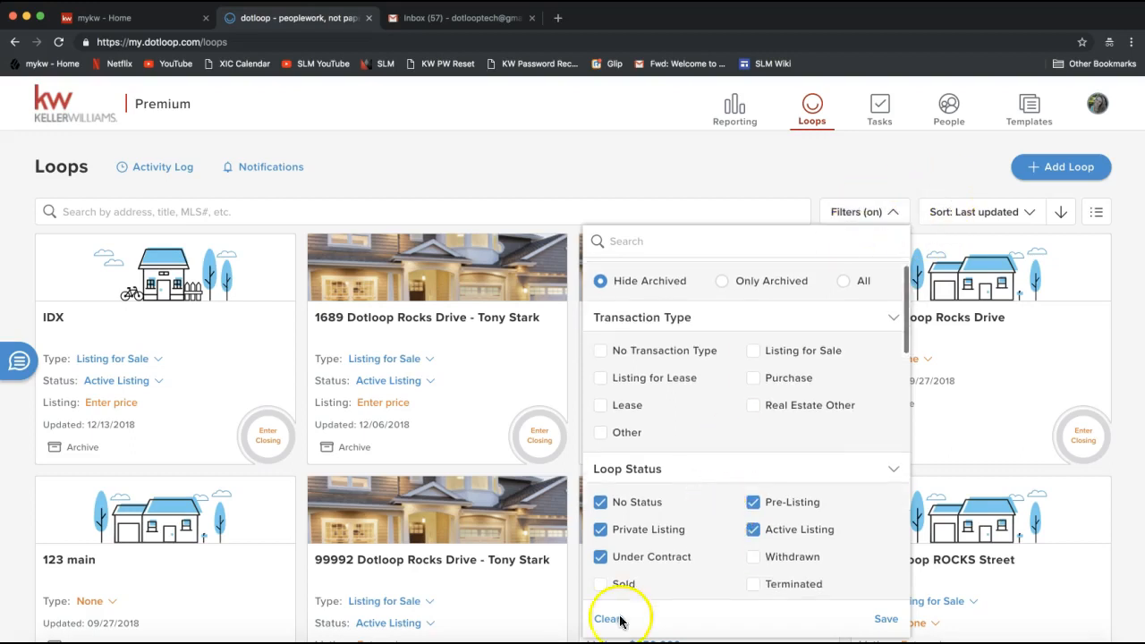
left_click(608, 619)
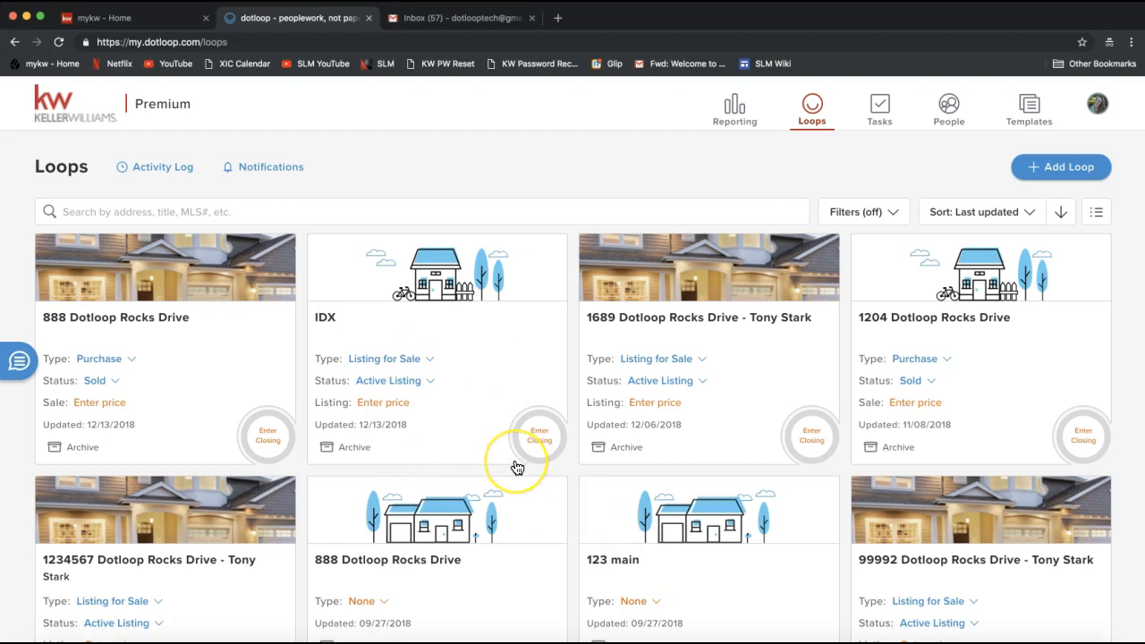
Look over the sort criteria available for the loops and switch the loops page from cards to list view
left_click(401, 207)
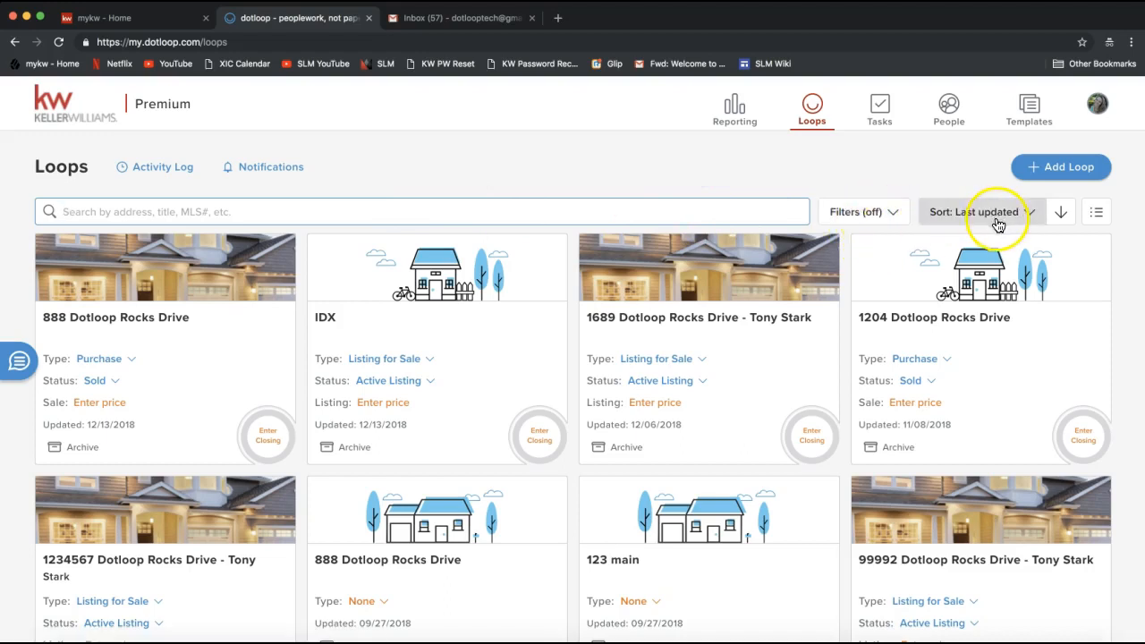
scroll(984, 215, "down", 1)
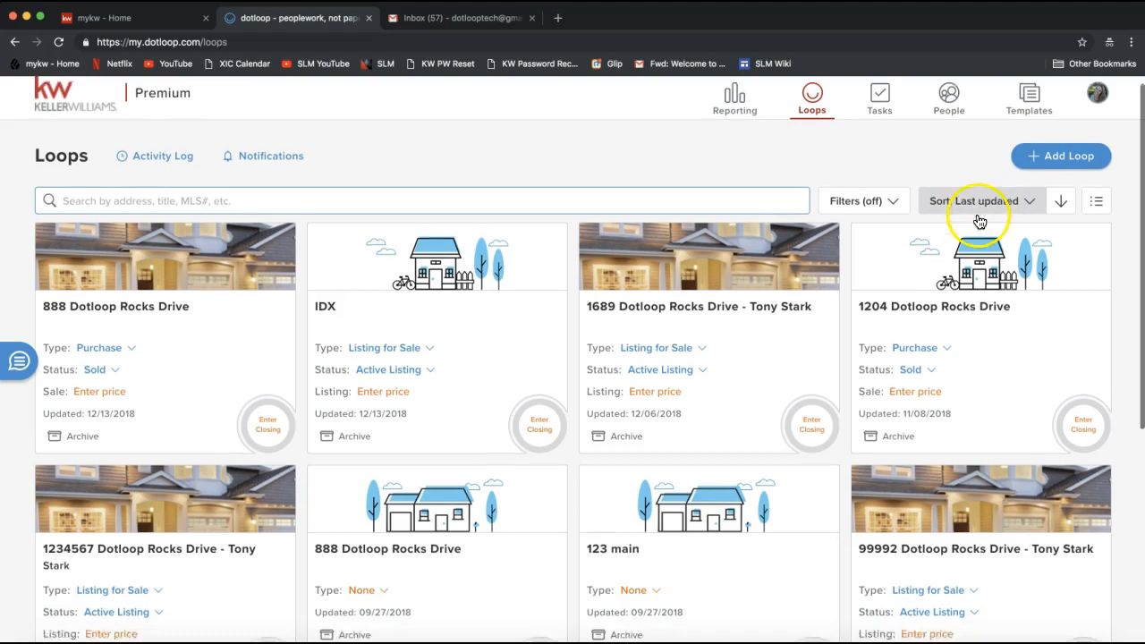
scroll(966, 195, "up", 1)
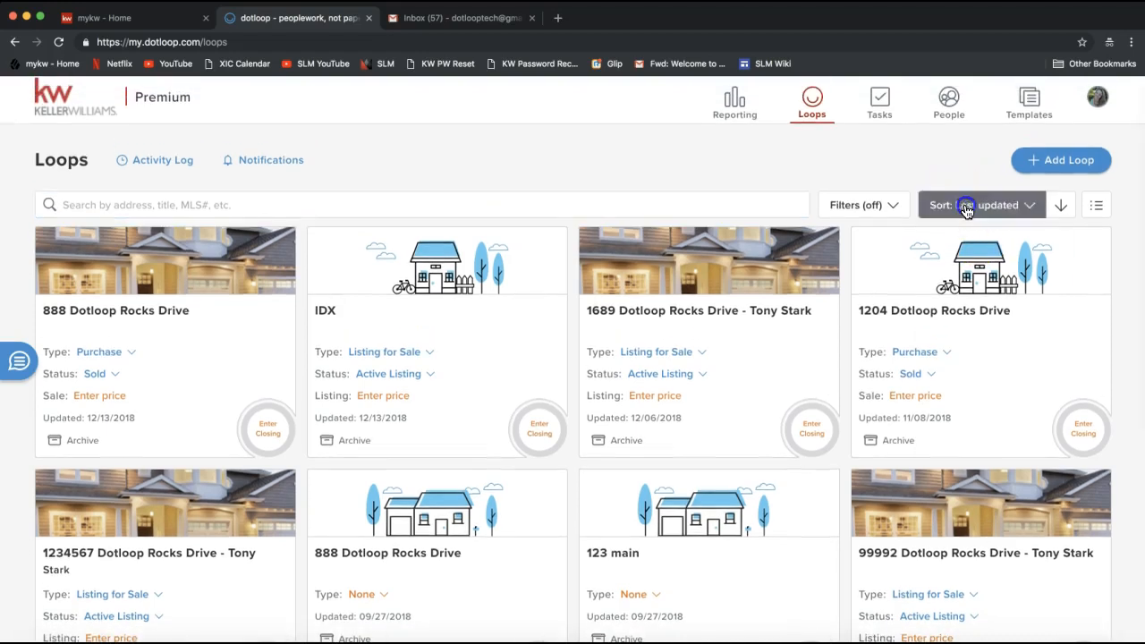
left_click(969, 205)
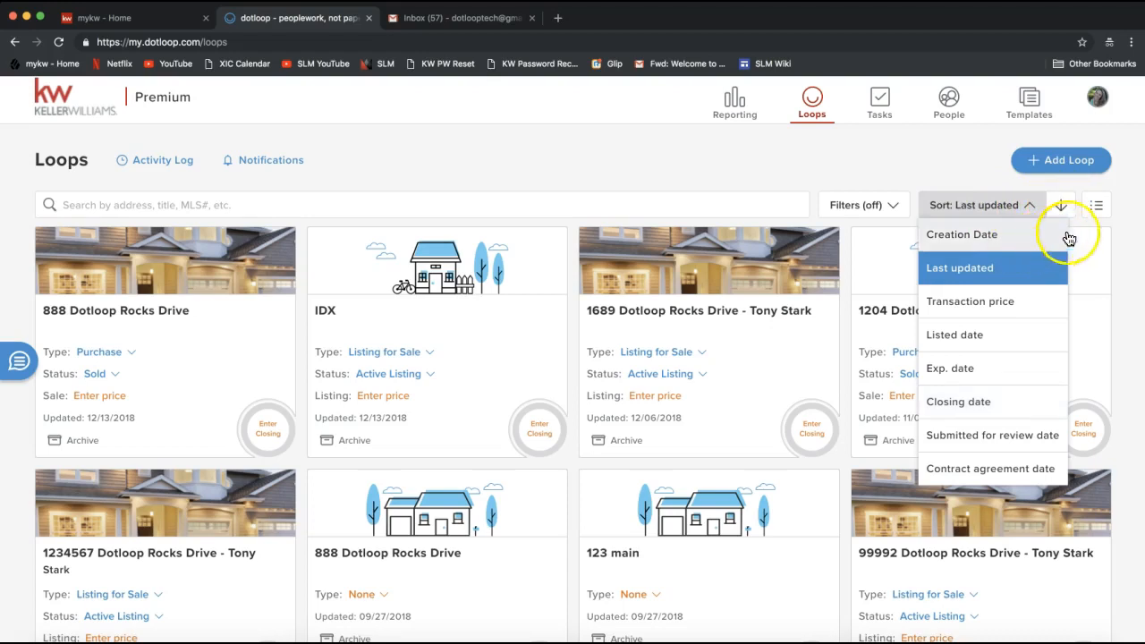
left_click(1131, 204)
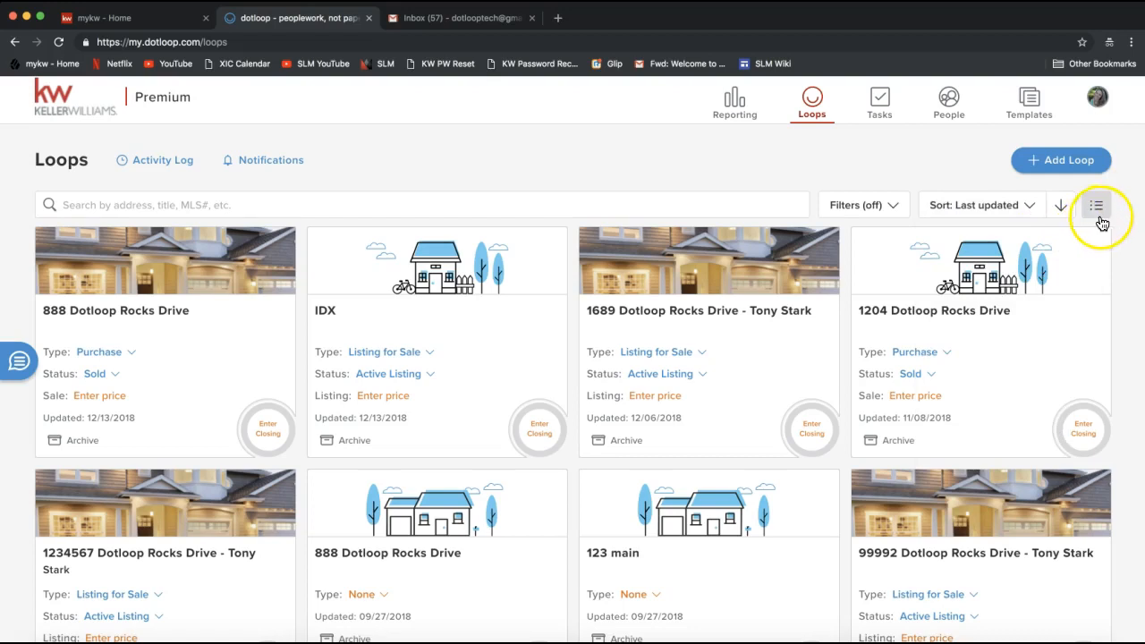
left_click(1099, 211)
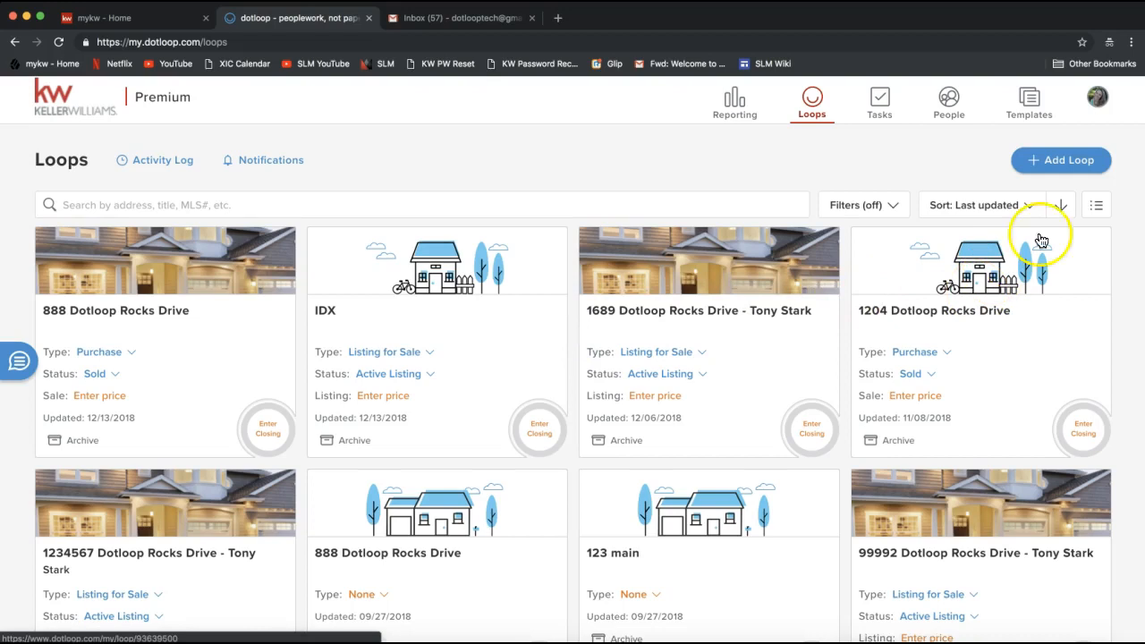
left_click(1098, 215)
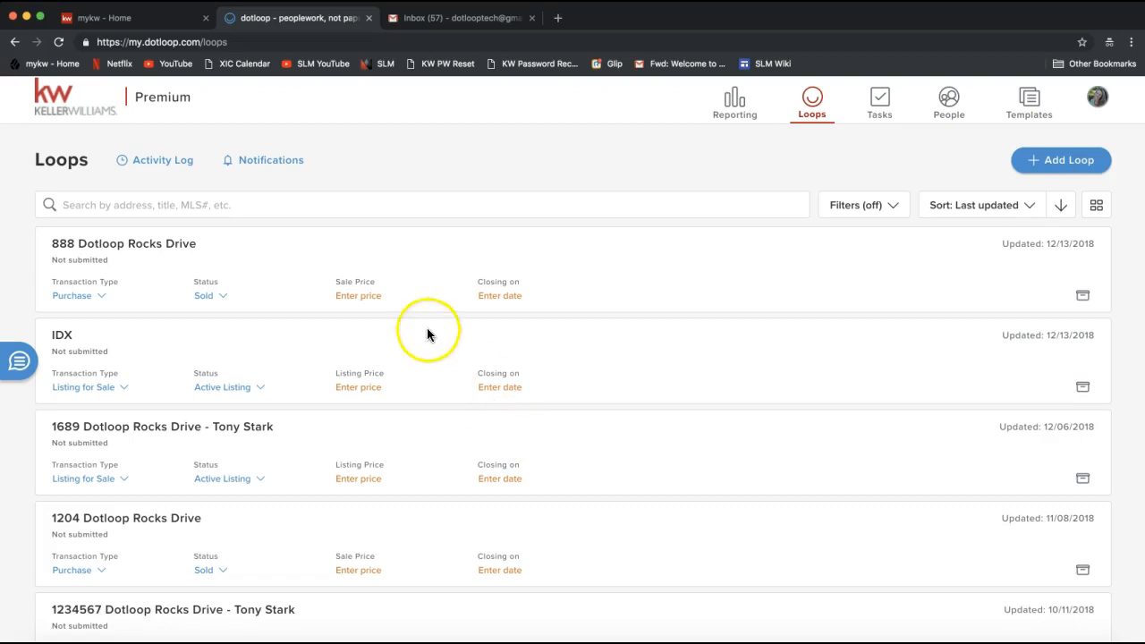
Switch the loops page from list view back to card view
left_click(166, 204)
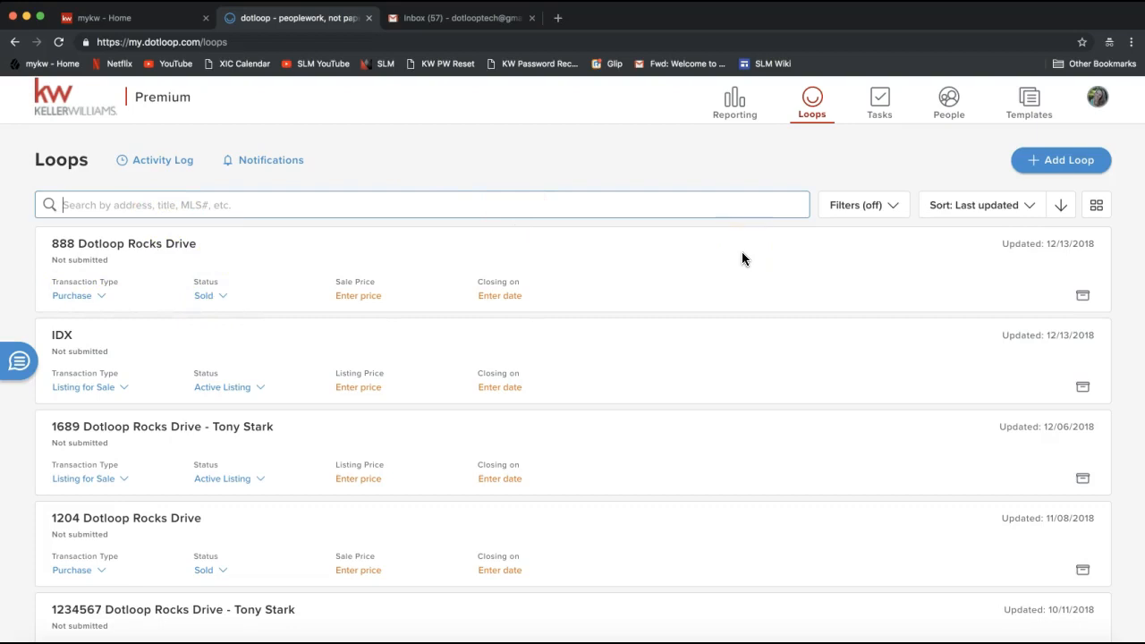
left_click(1095, 208)
left_click(1100, 206)
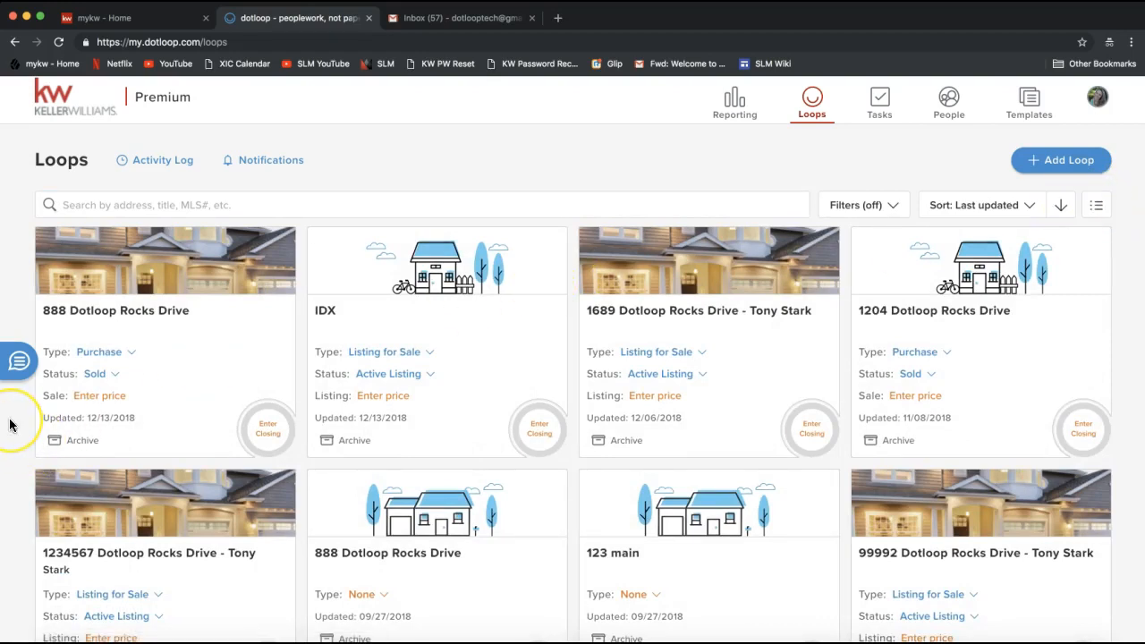
Open Messenger on the loops page and start a new conversation
left_click(14, 373)
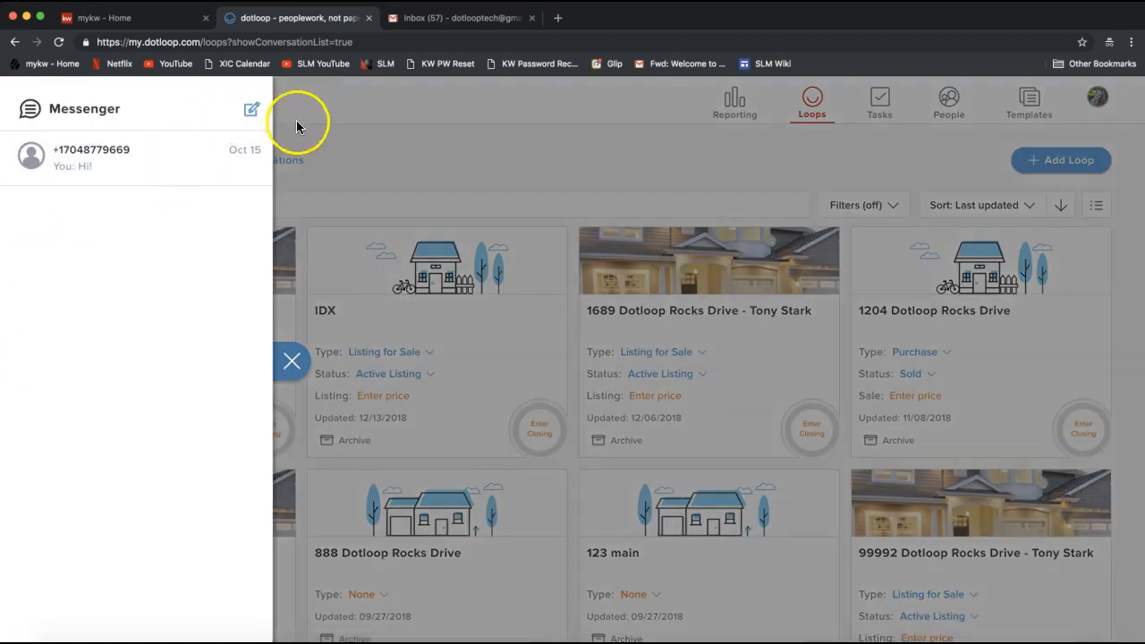
left_click(297, 126)
left_click(20, 374)
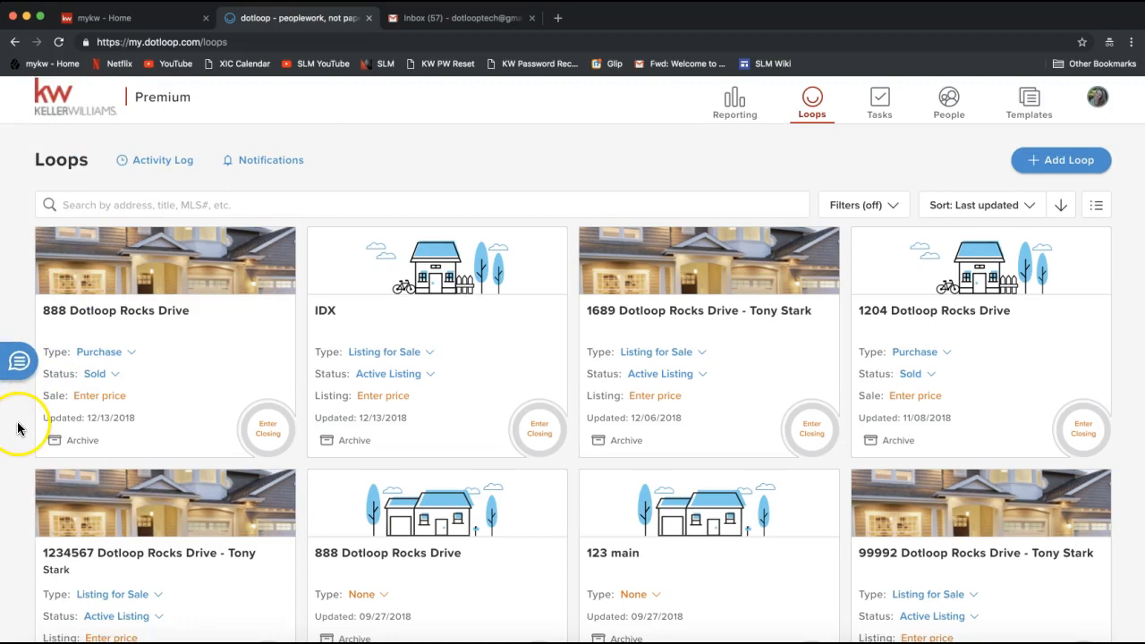
left_click(20, 361)
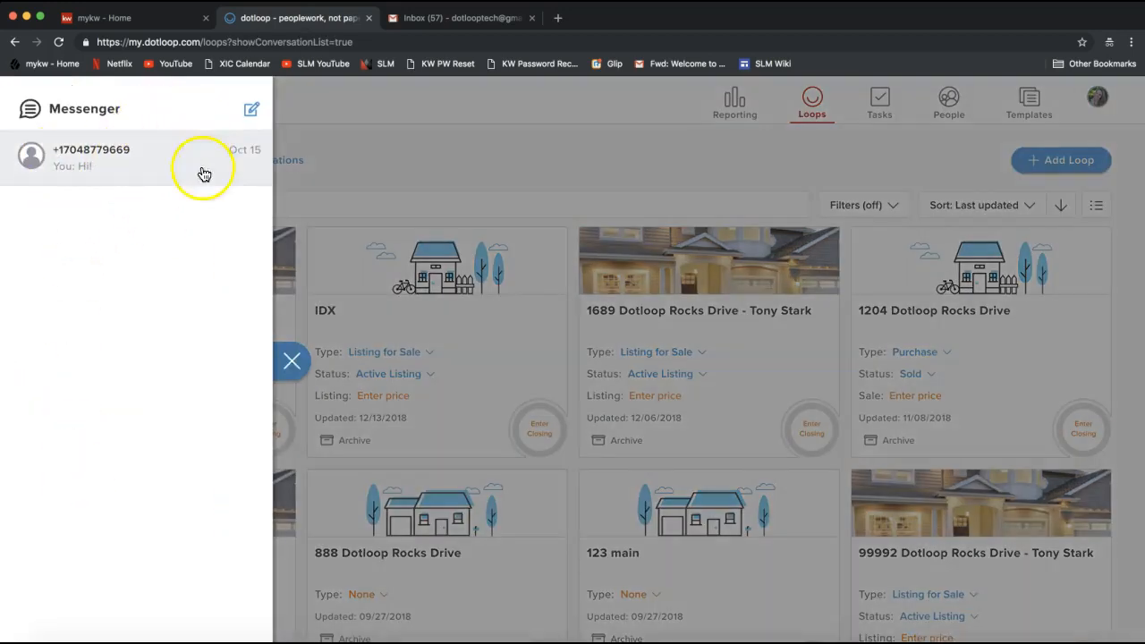
left_click(253, 114)
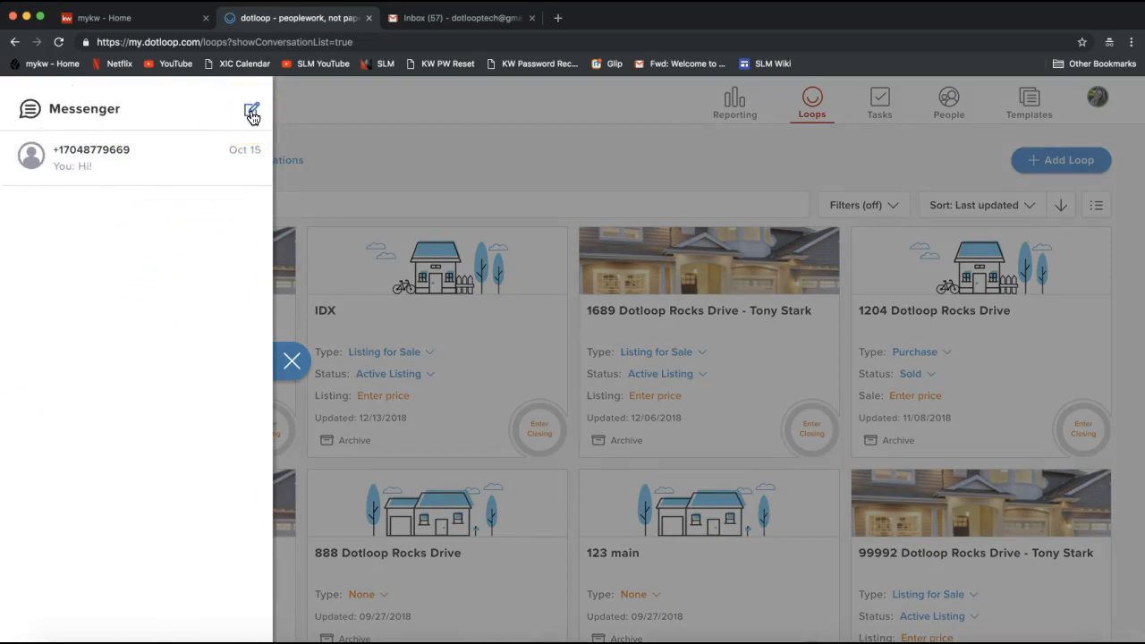
left_click(252, 114)
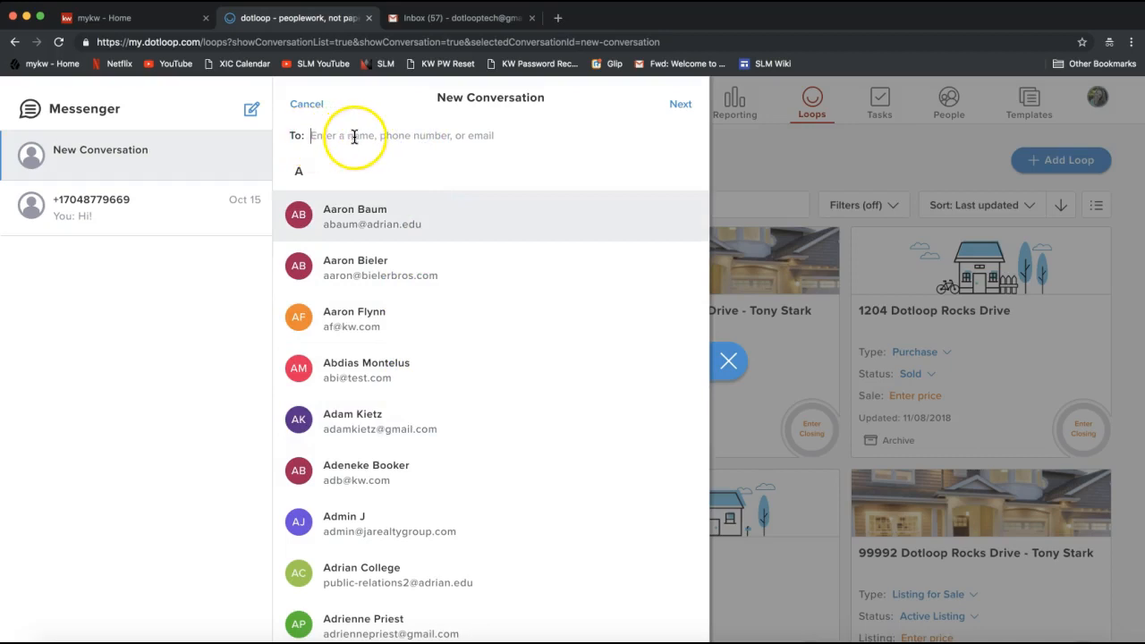
Address the new conversation to a phone number, open its message thread and close Messenger without sending anything
left_click(478, 141)
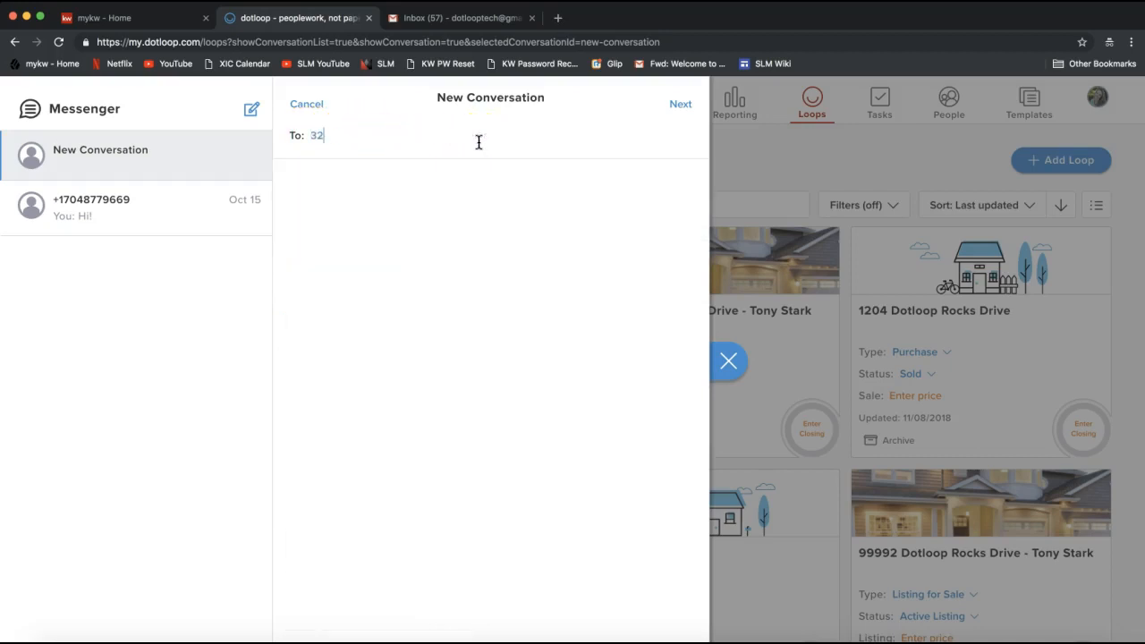
left_click(679, 103)
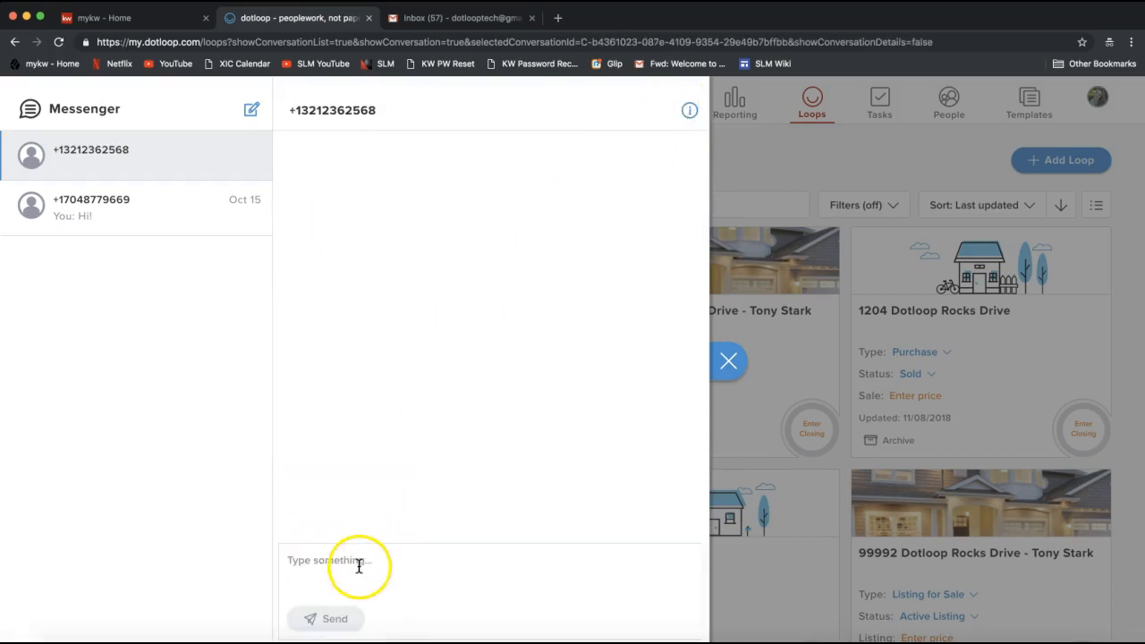
left_click(356, 562)
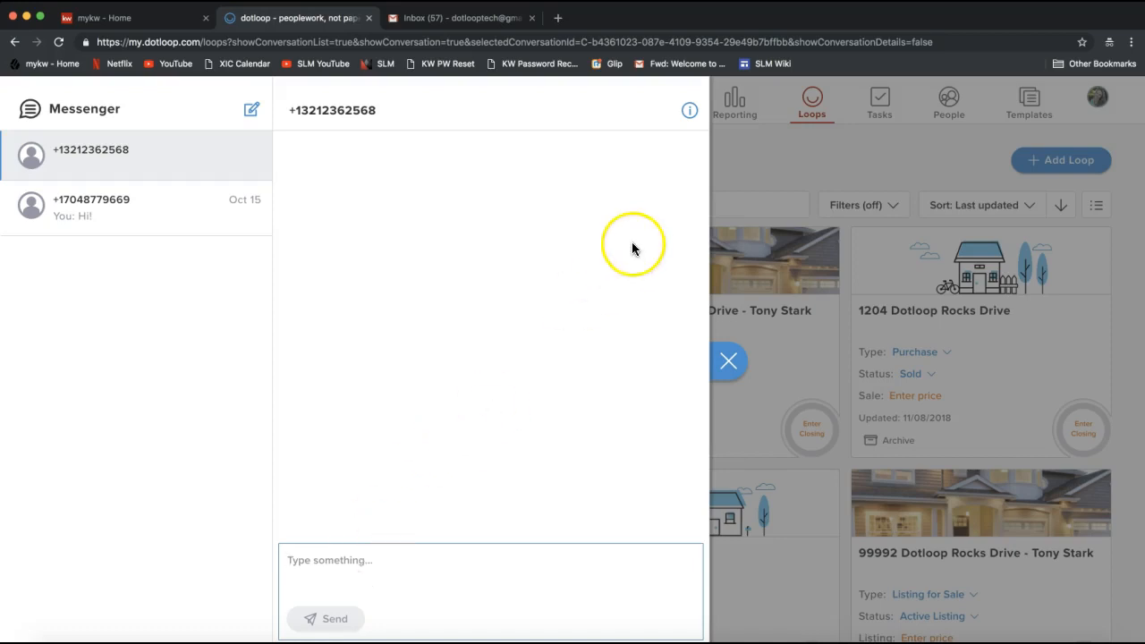
left_click(775, 144)
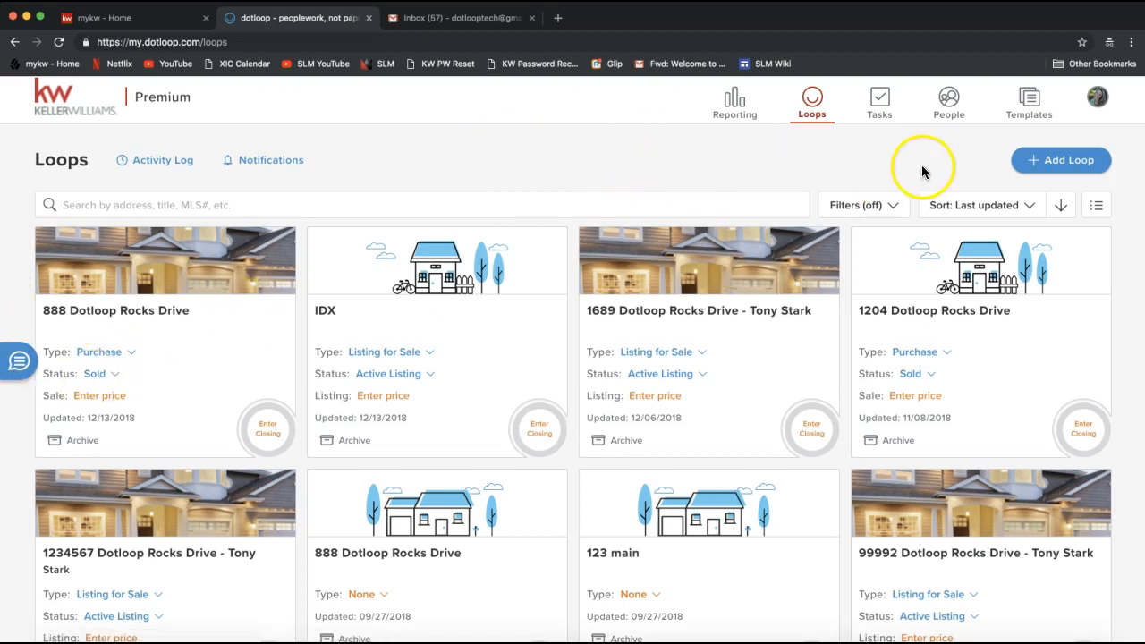
Start adding a new loop named 767 Dotloop Rocks Drive and continue to the template stage
left_click(1065, 167)
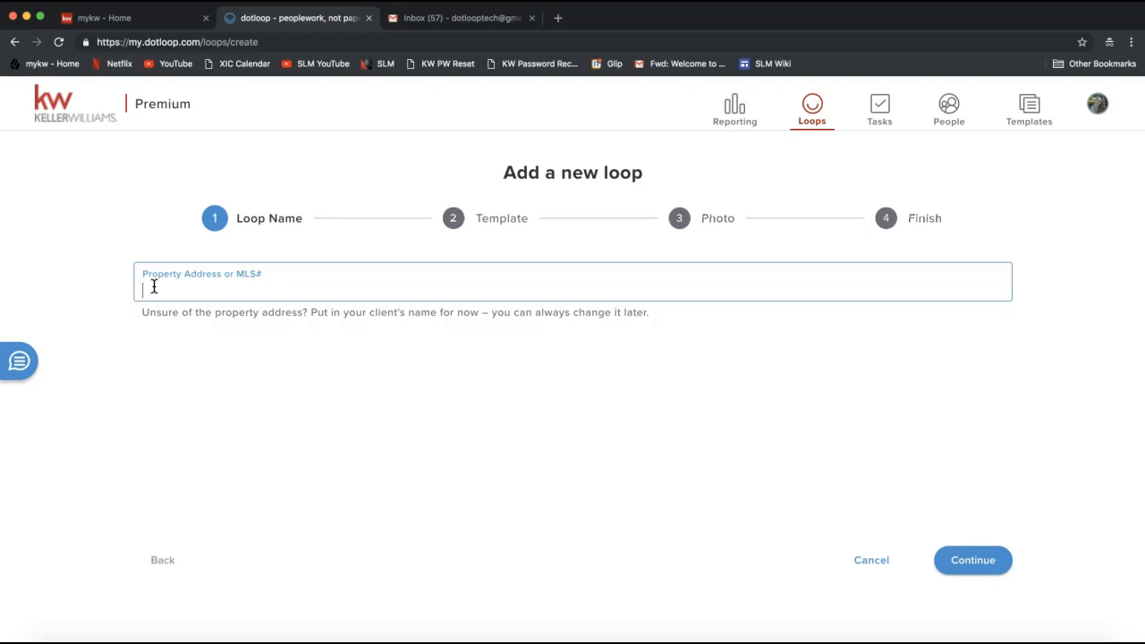
type("67")
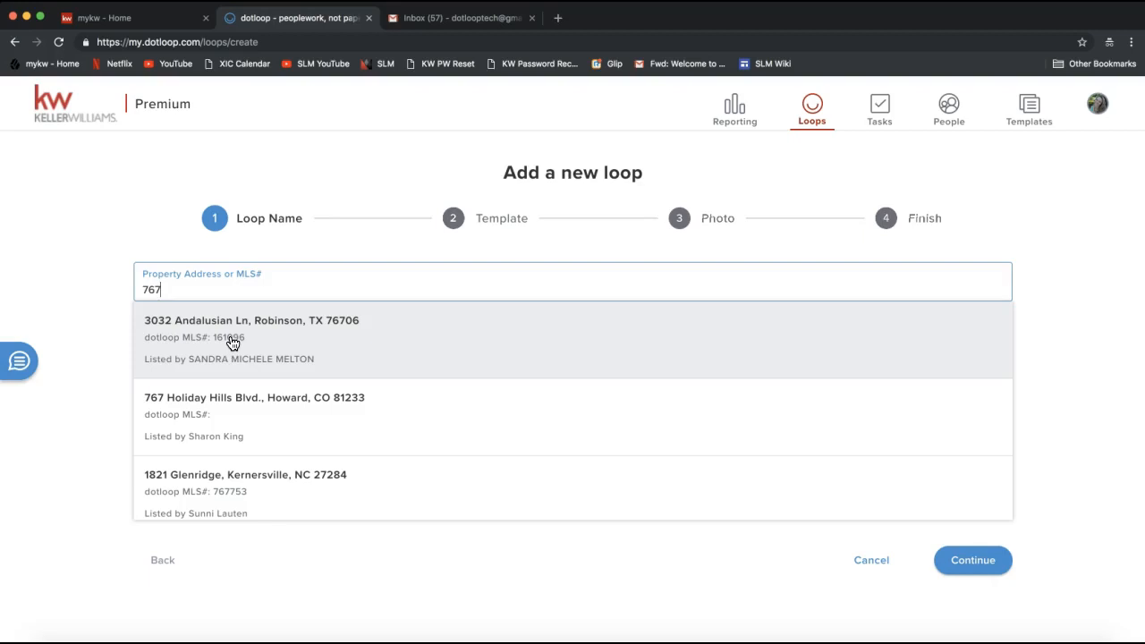
left_click(230, 341)
type("Dotloop Rocks Drive")
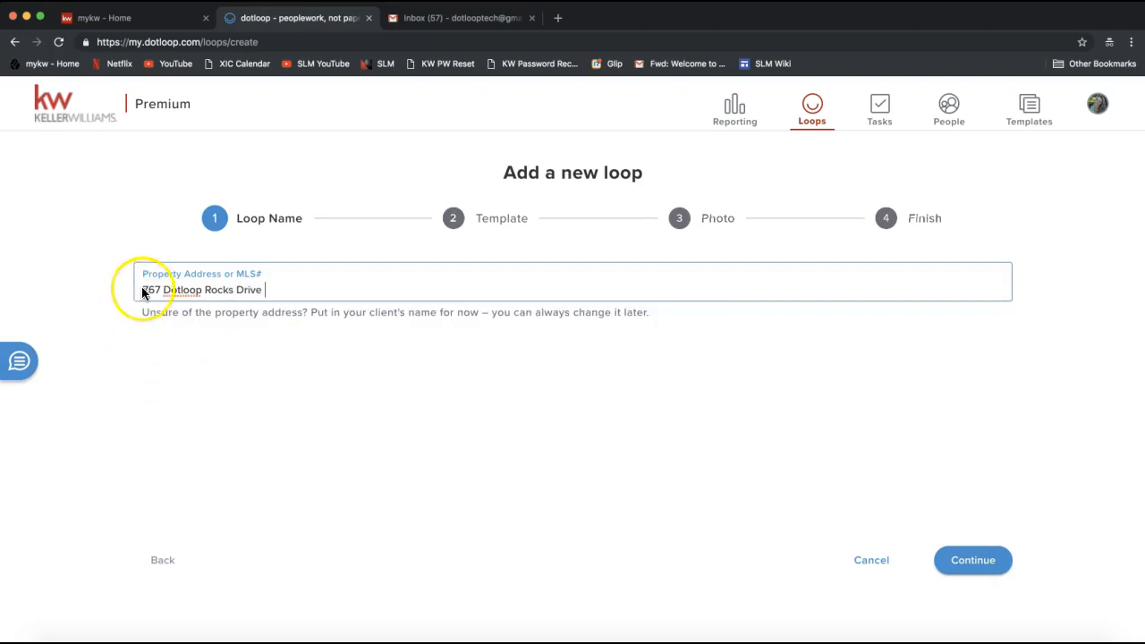
triple_click(143, 290)
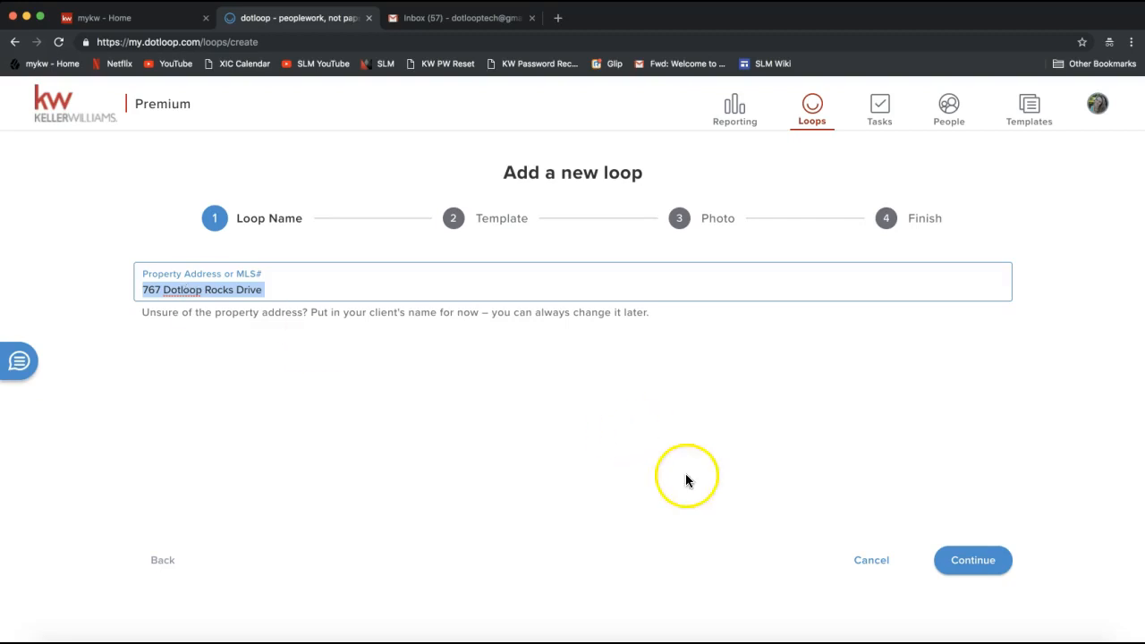
left_click(982, 563)
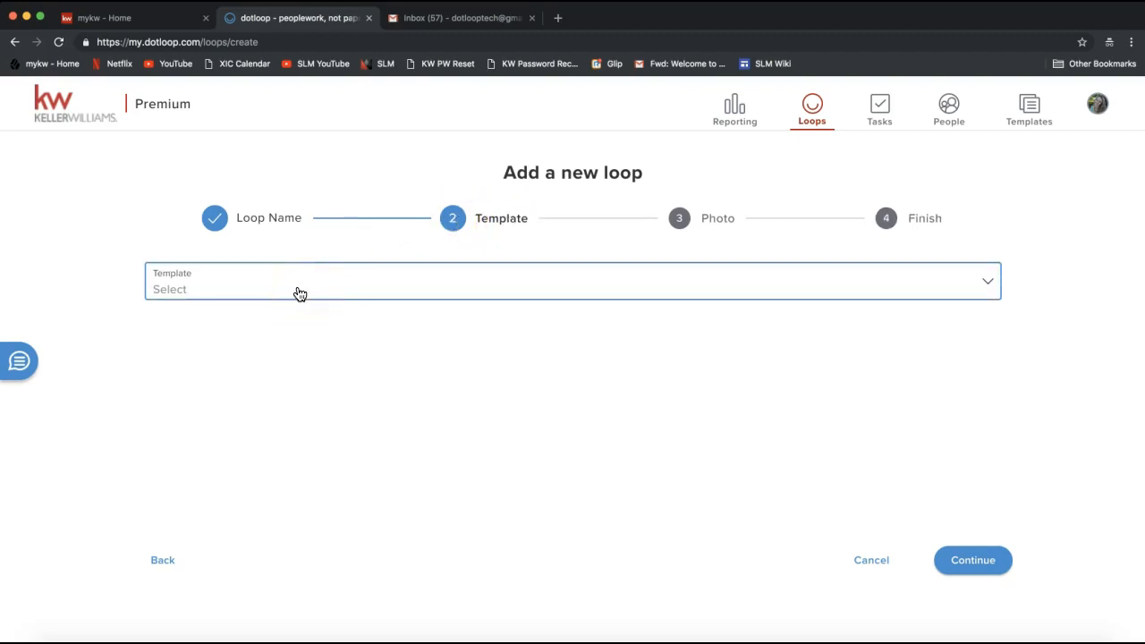
Look over the available loop templates and continue to the photo stage without choosing one
left_click(257, 292)
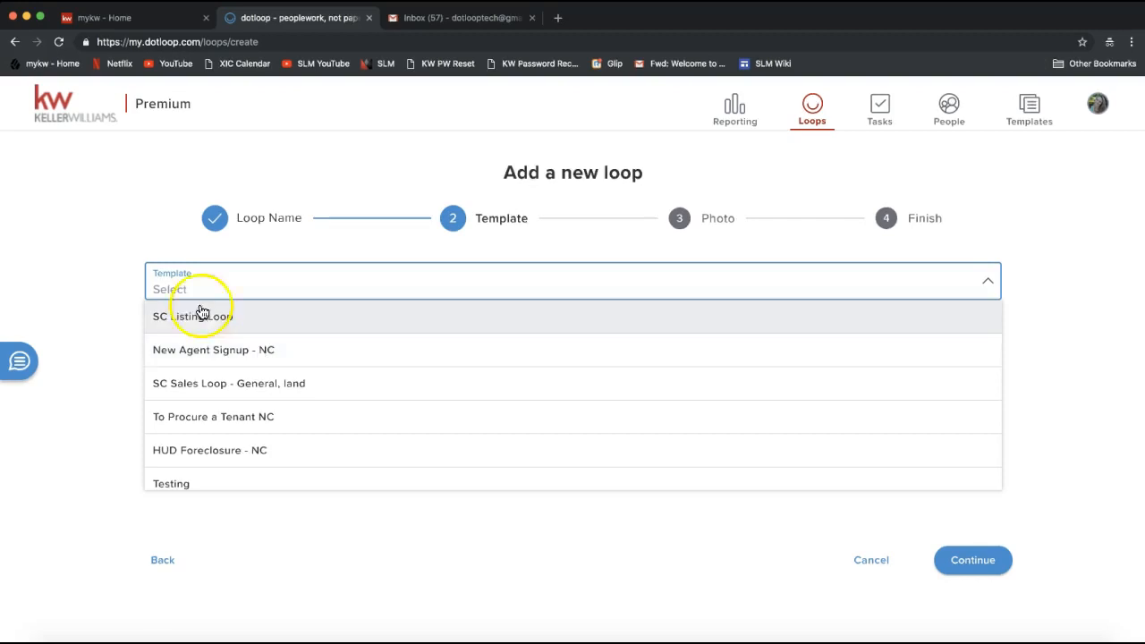
left_click(111, 280)
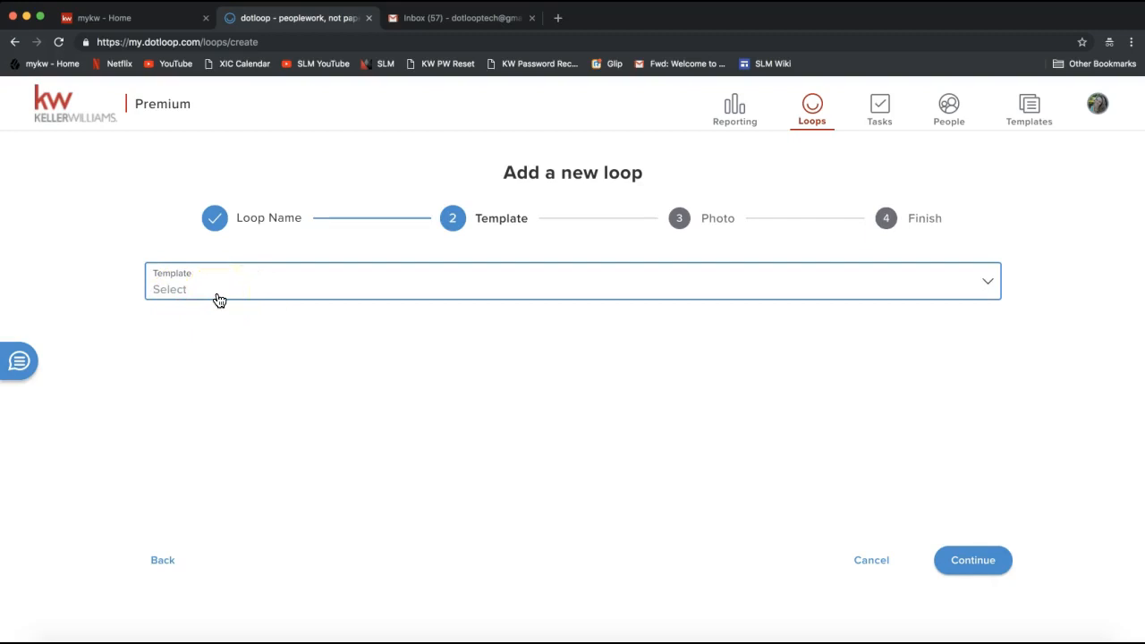
left_click(911, 597)
left_click(972, 565)
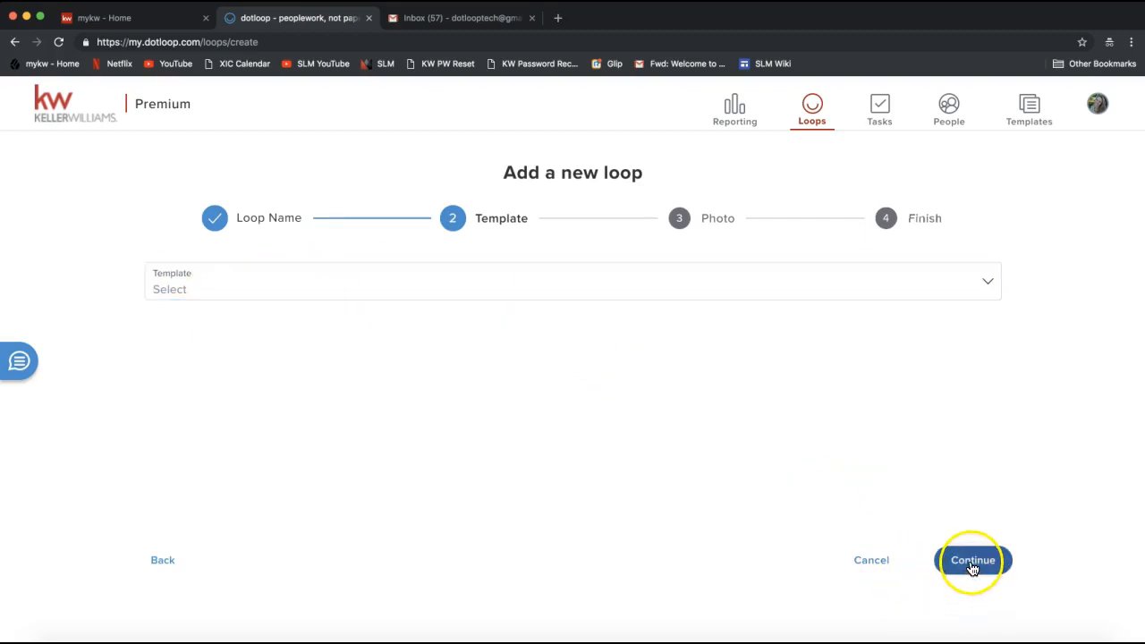
left_click(972, 566)
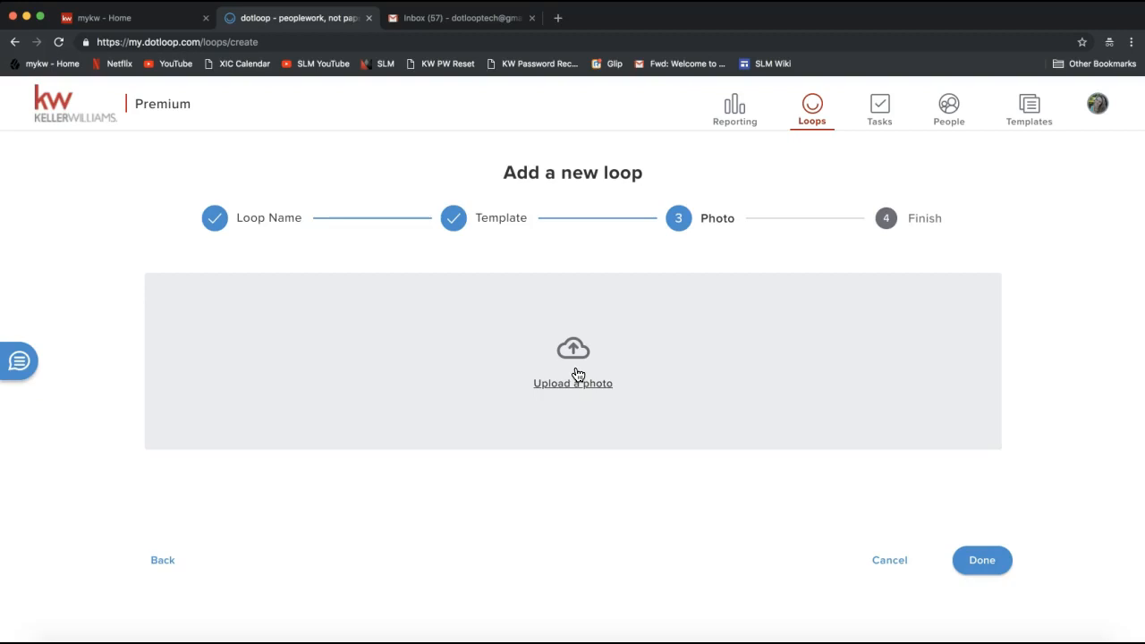
Upload the Home.jpg house picture from the Desktop folder as the new loop's photo
left_click(580, 379)
left_click(585, 374)
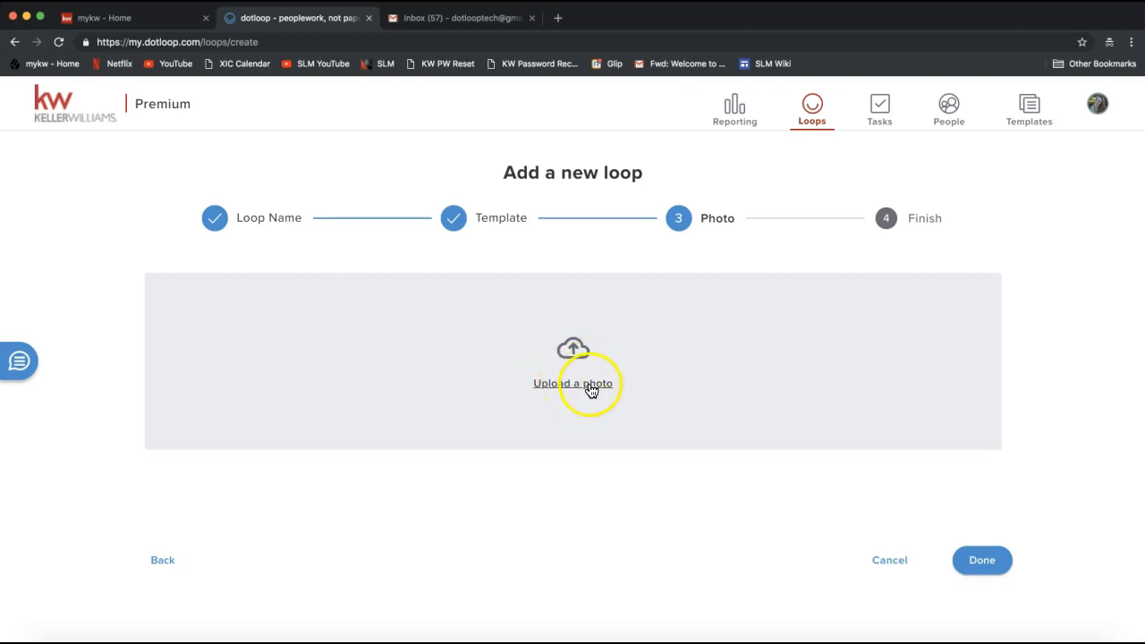
left_click(590, 388)
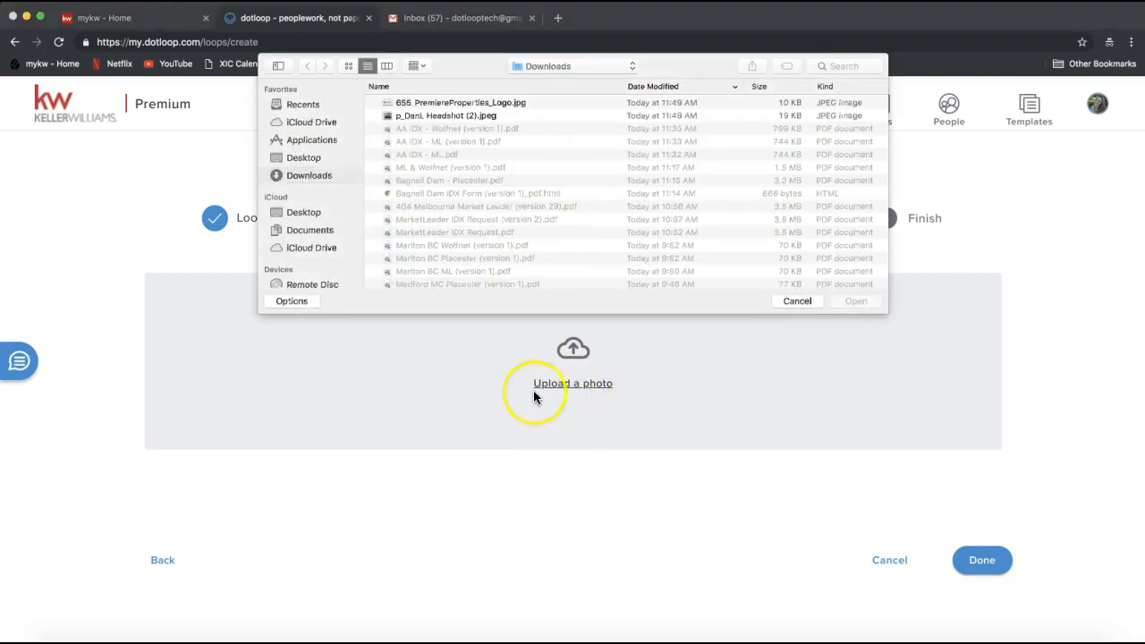
left_click(305, 160)
scroll(505, 184, "down", 10)
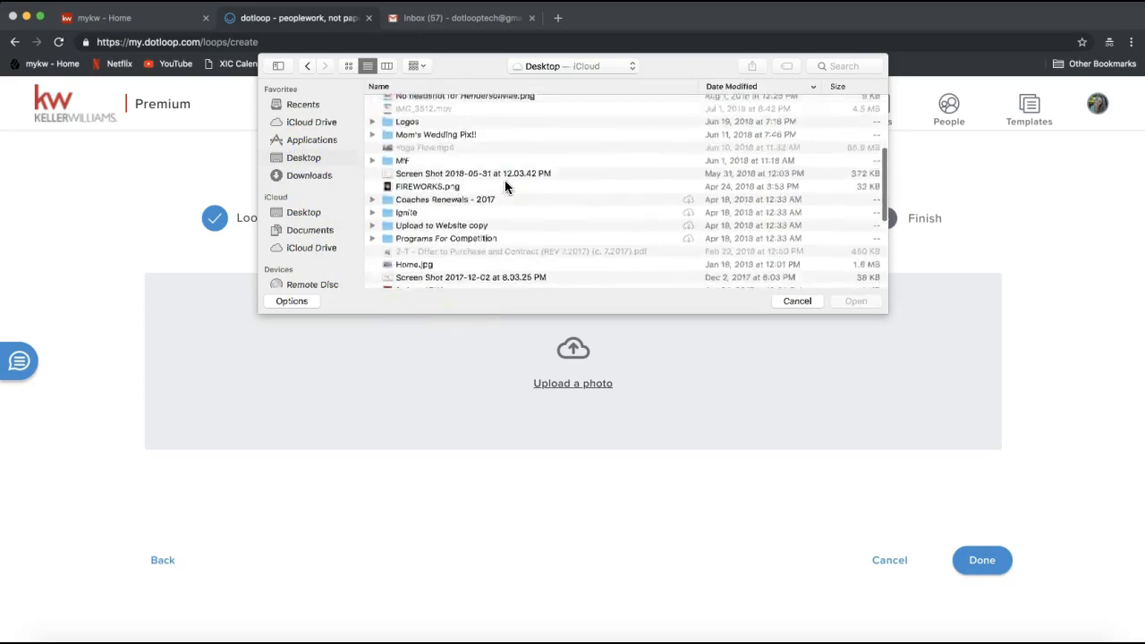
scroll(506, 186, "down", 5)
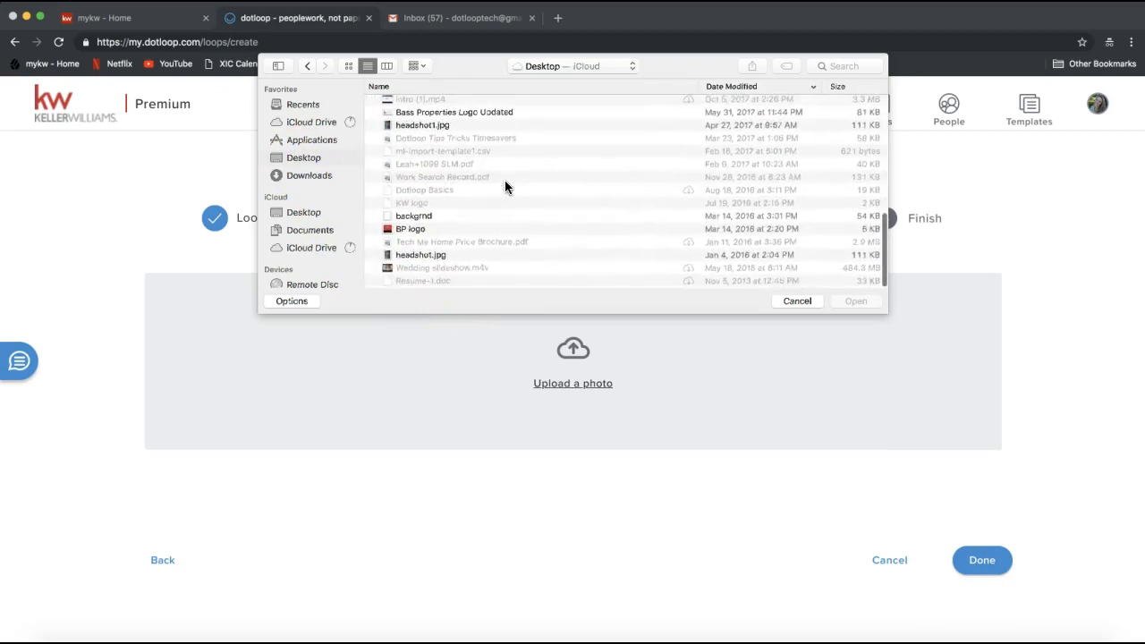
scroll(410, 226, "up", 3)
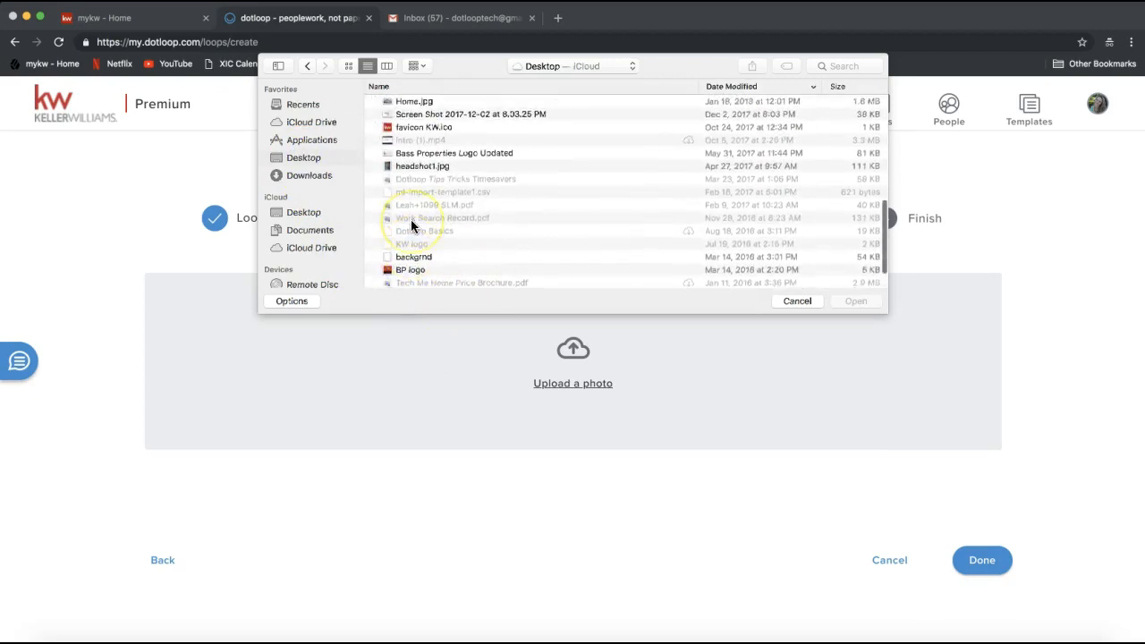
double_click(414, 156)
left_click(449, 480)
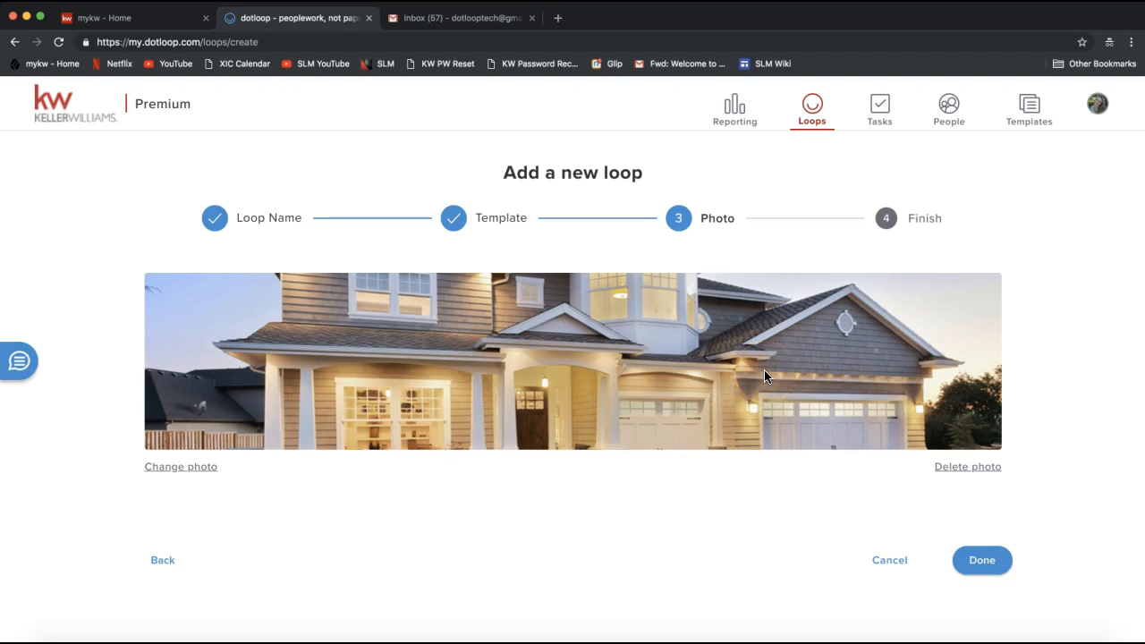
Finish creating the loop and view its page from the documents down to the People section
left_click(987, 573)
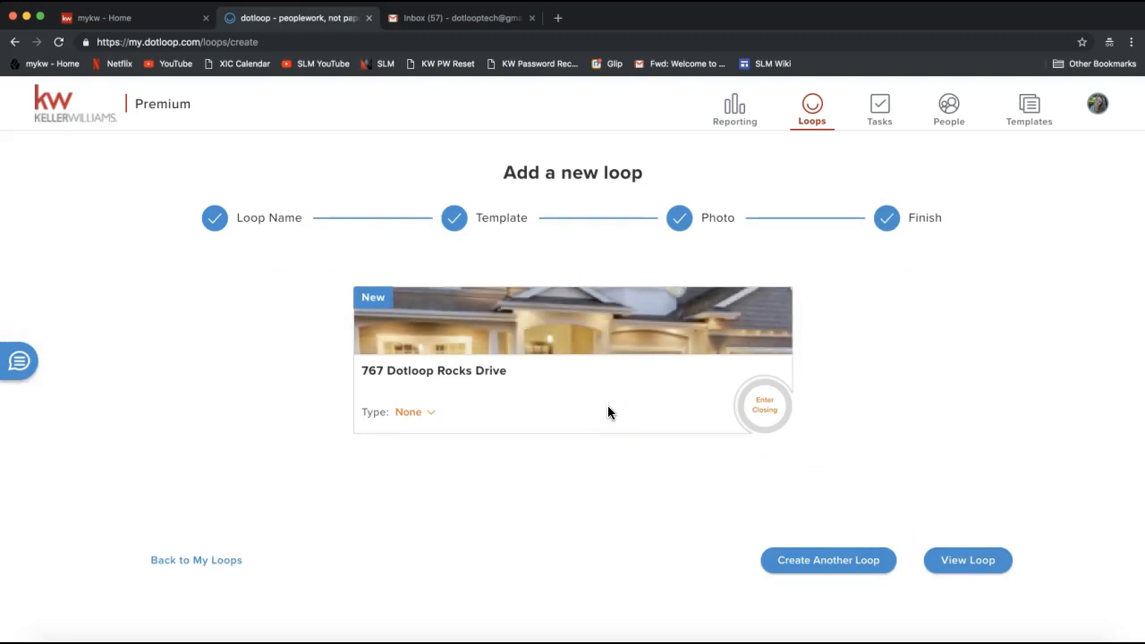
left_click(796, 560)
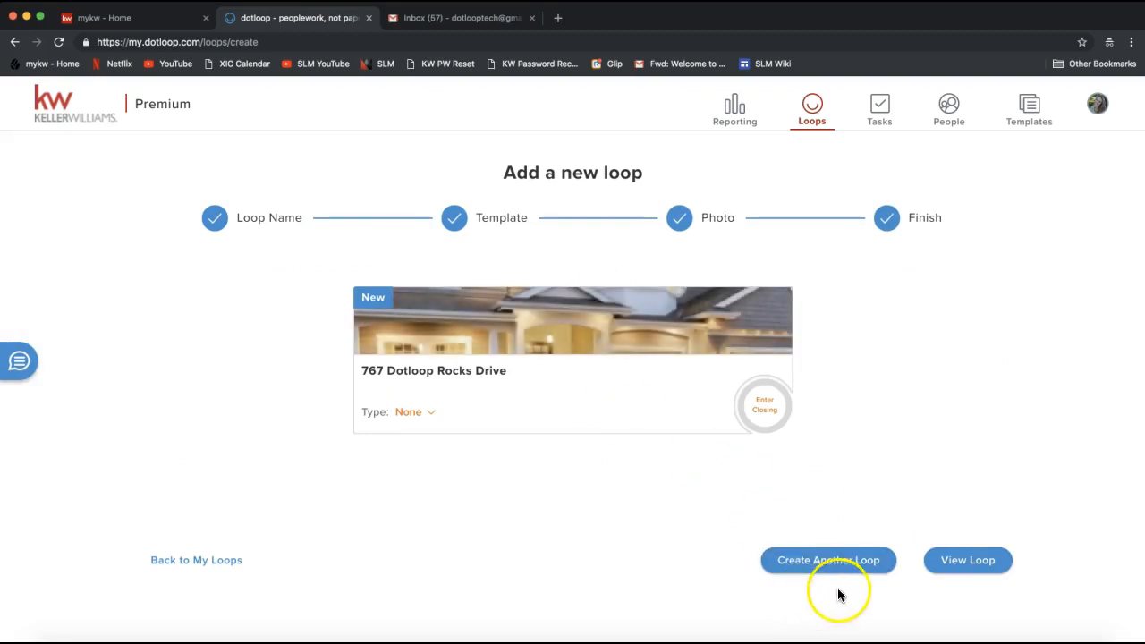
left_click(976, 567)
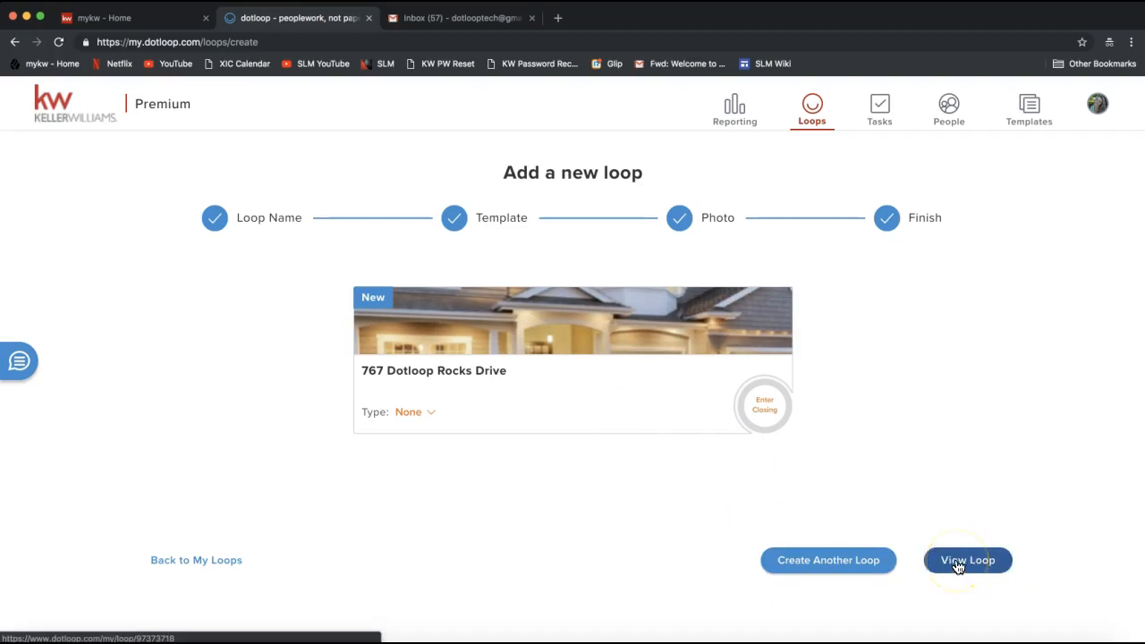
left_click(957, 564)
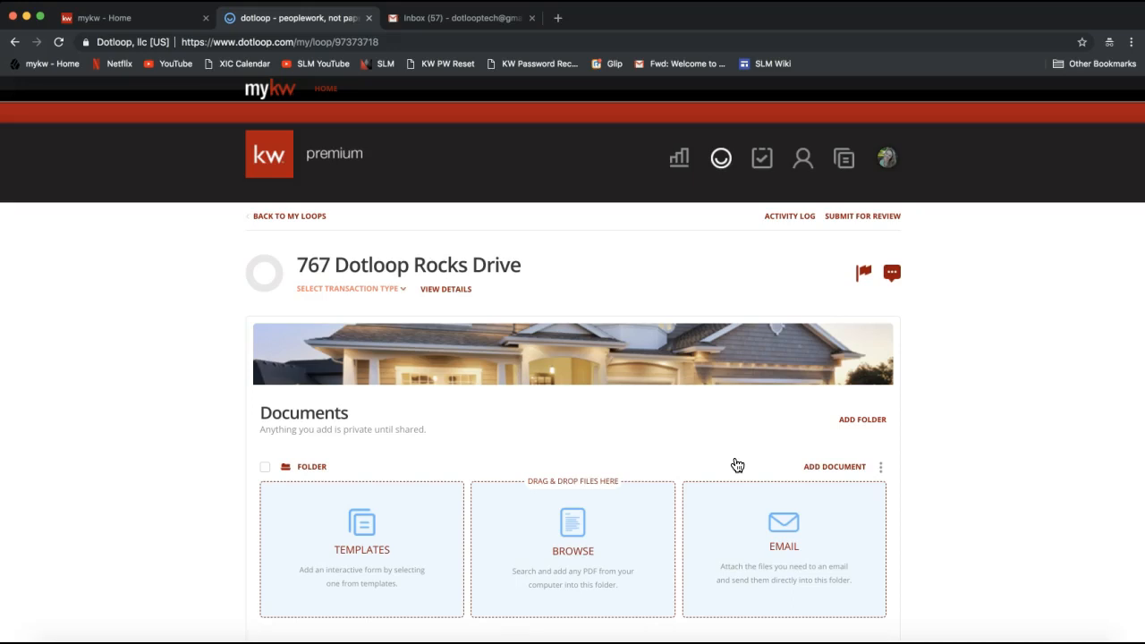
left_click(946, 355)
scroll(947, 361, "down", 5)
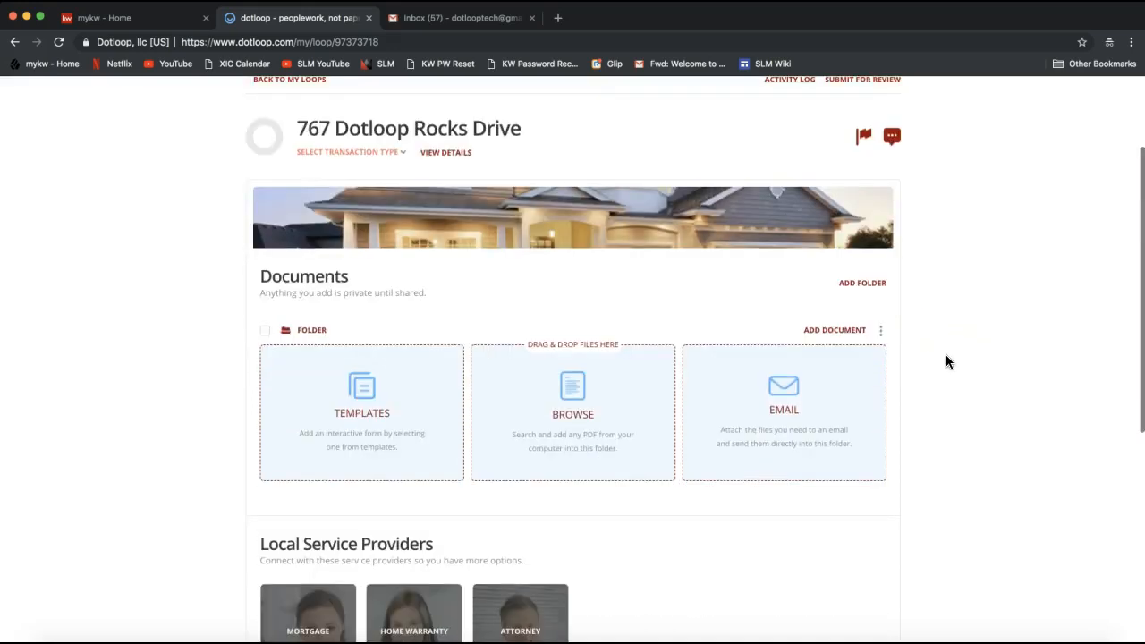
scroll(947, 362, "down", 2)
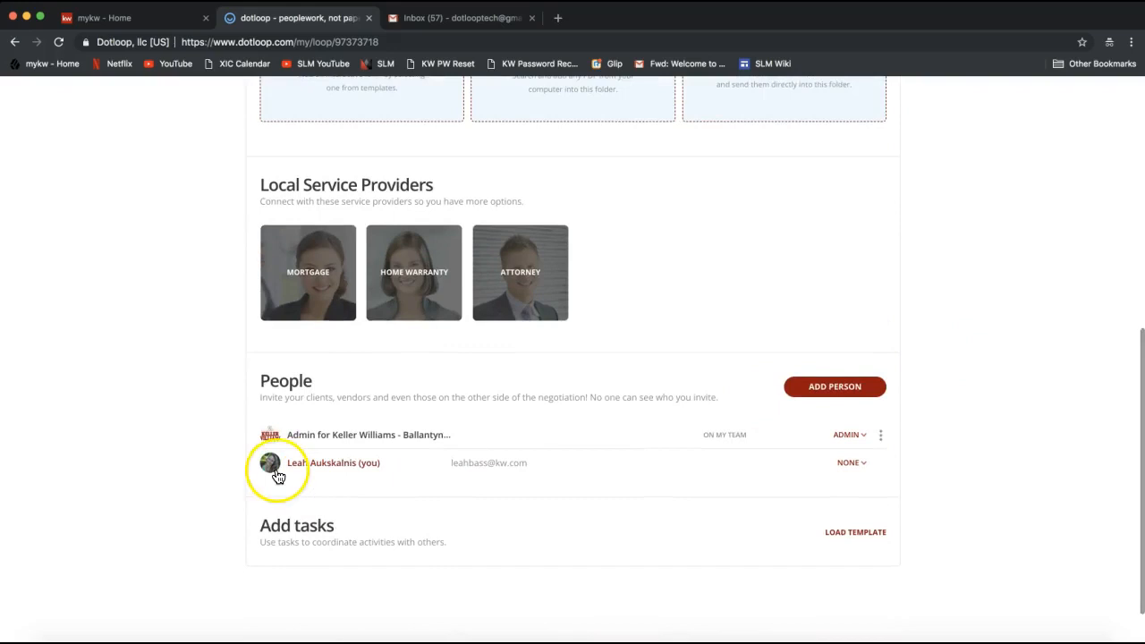
double_click(280, 383)
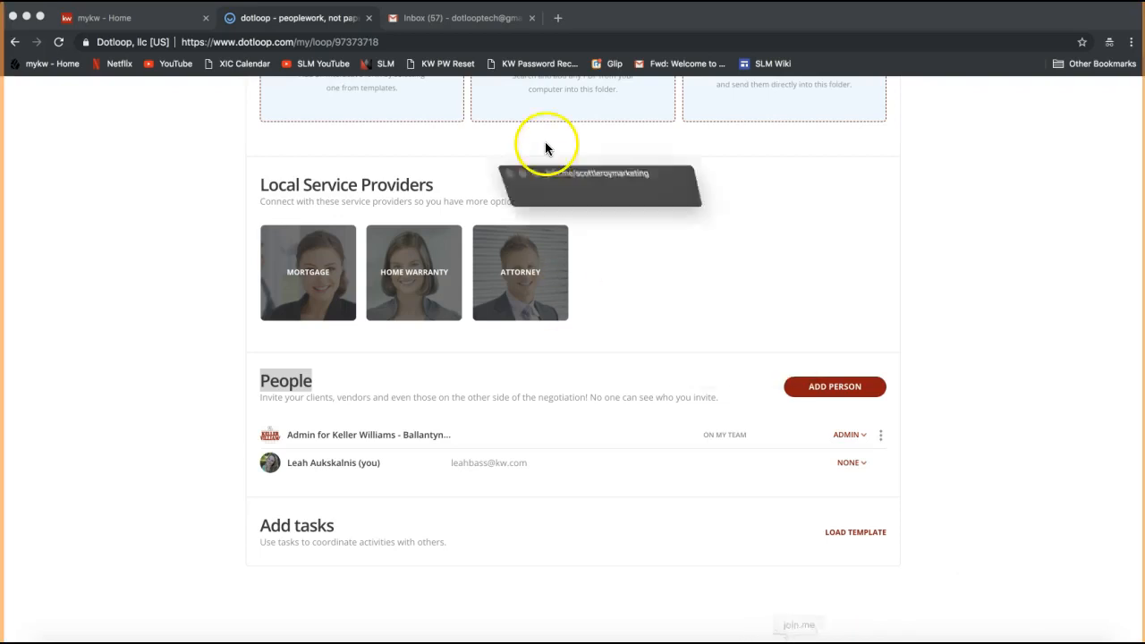
Switch to the join.me meeting chat, send the copied Google Drive sharing link to everyone and close the chat
left_click(537, 41)
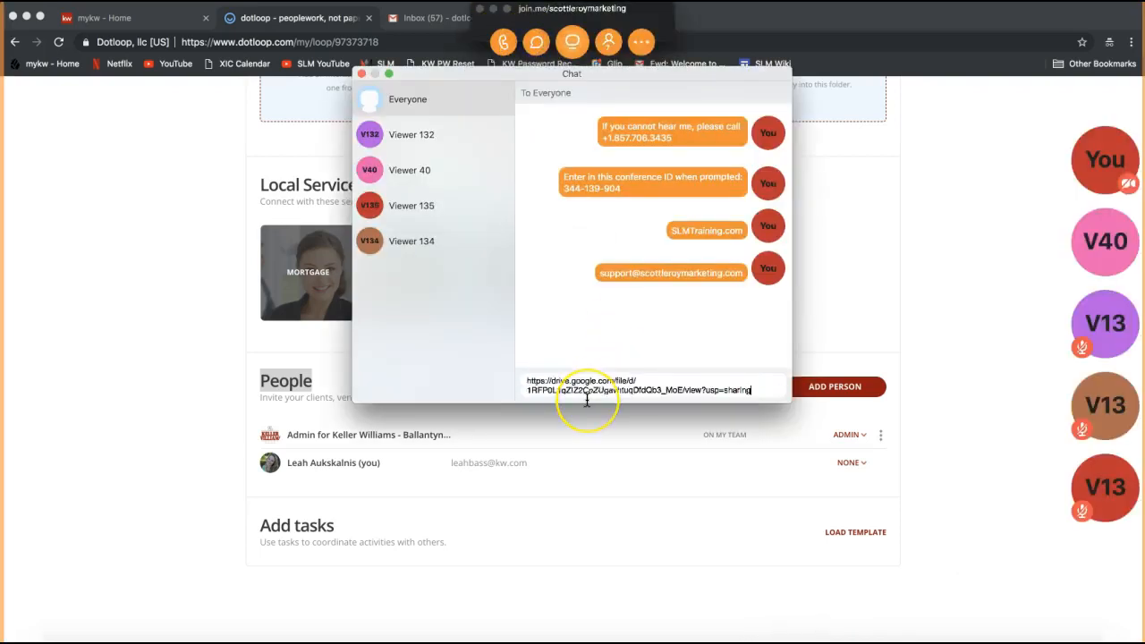
key("Return")
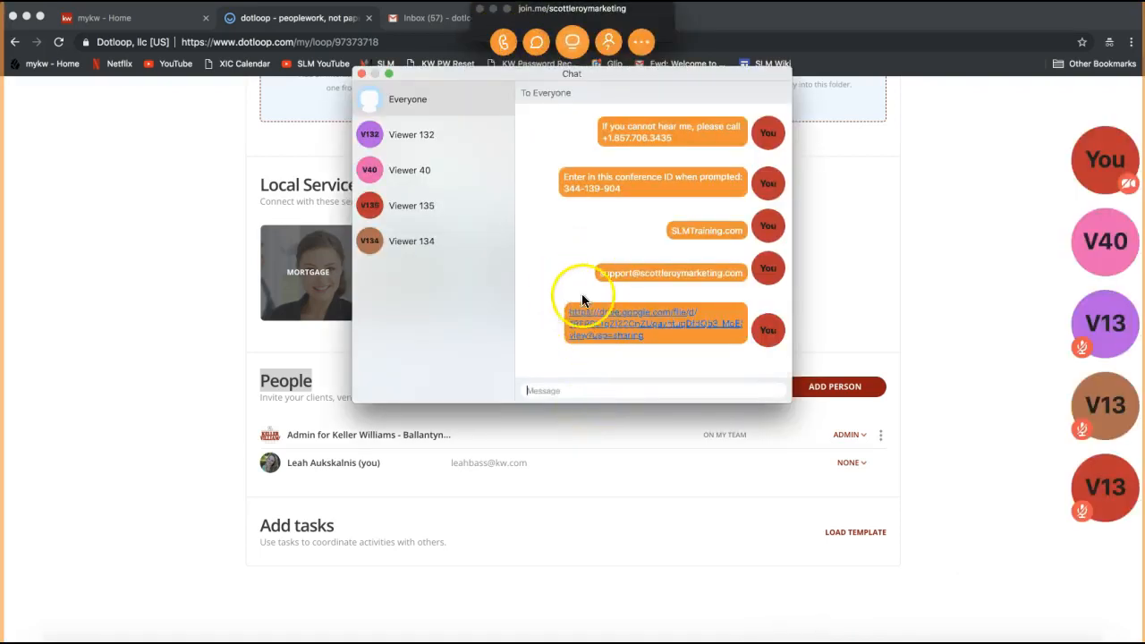
left_click(361, 77)
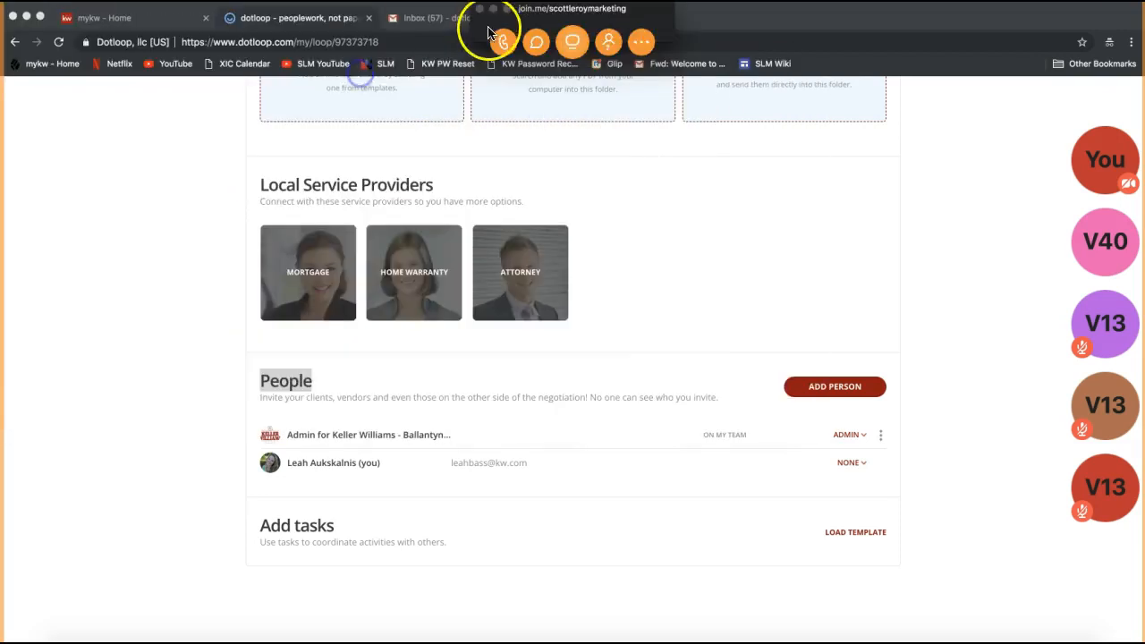
Minimize the join.me meeting window and return to the loop's People section
left_click(493, 8)
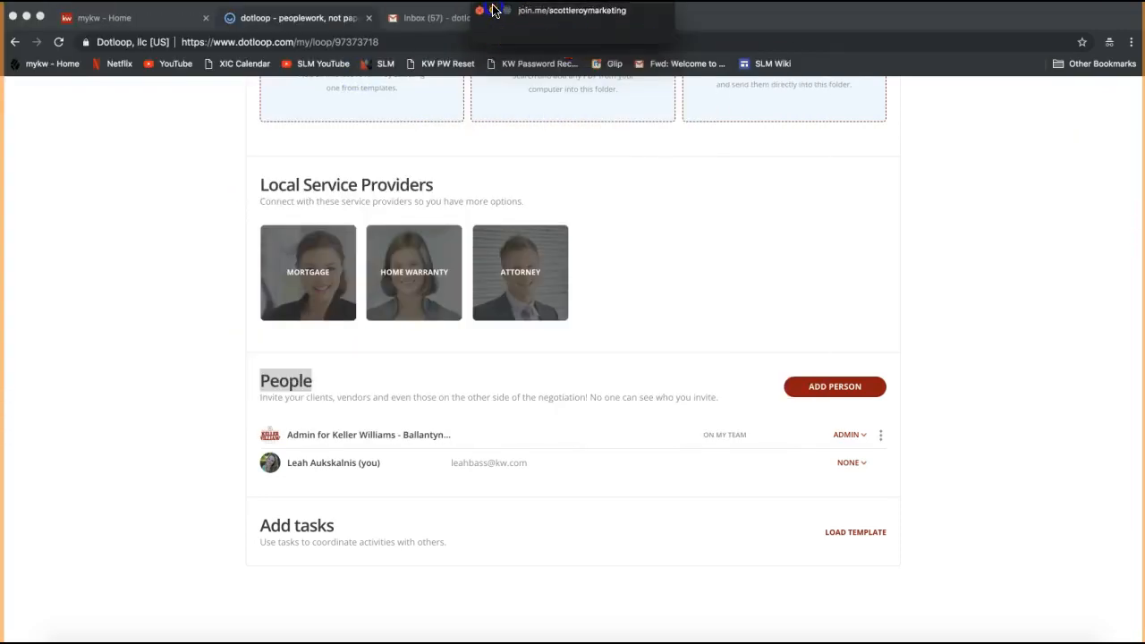
left_click(242, 291)
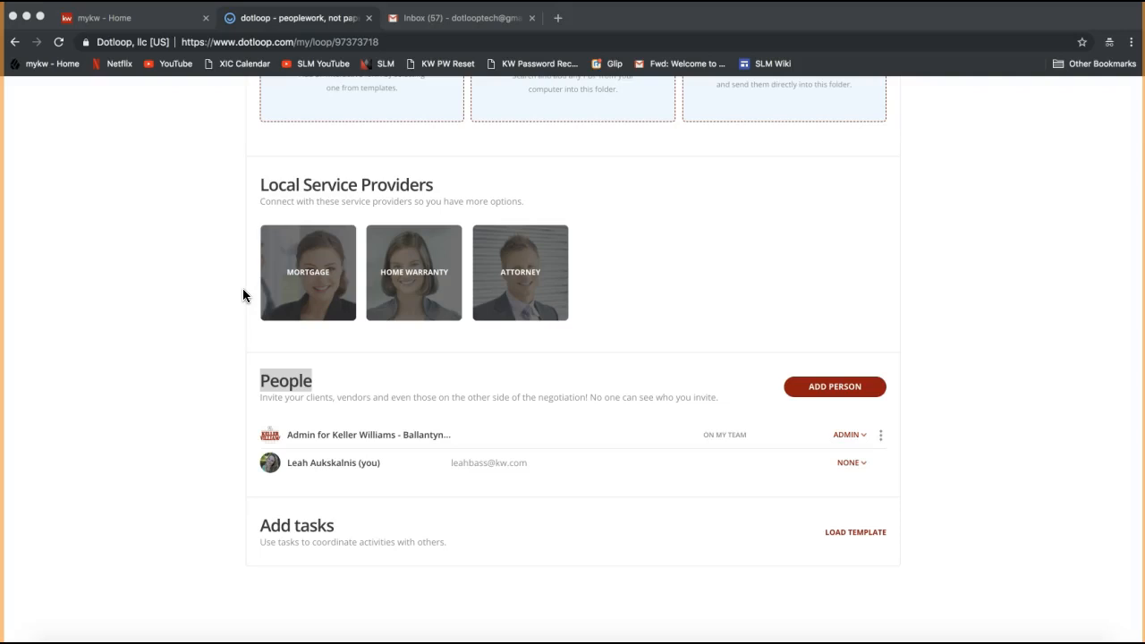
left_click(148, 390)
left_click(341, 528)
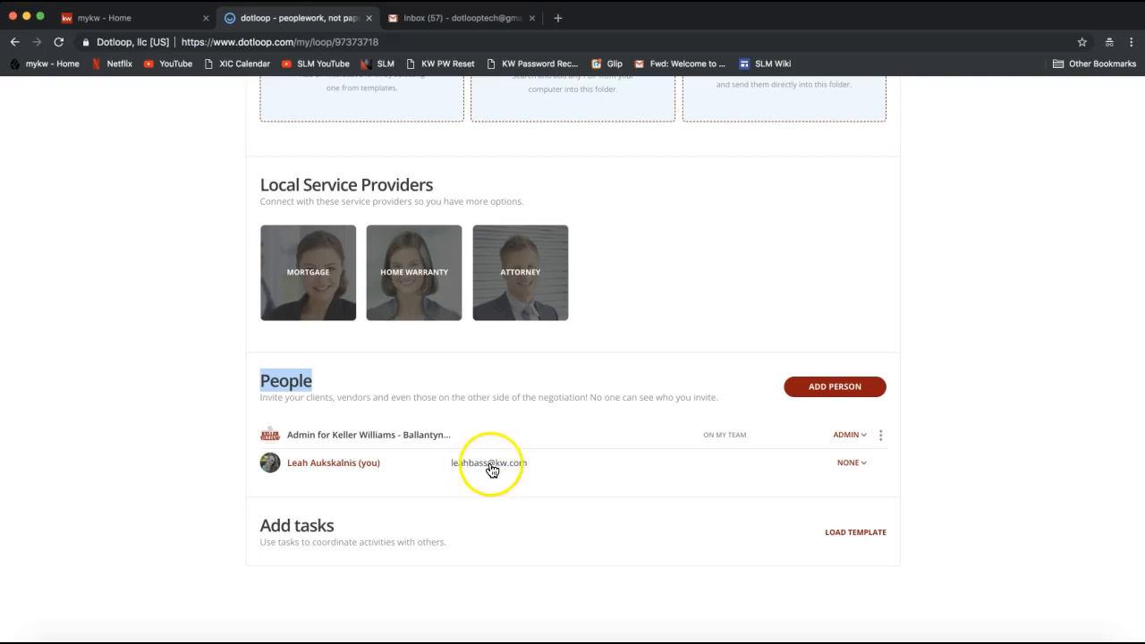
left_click(223, 413)
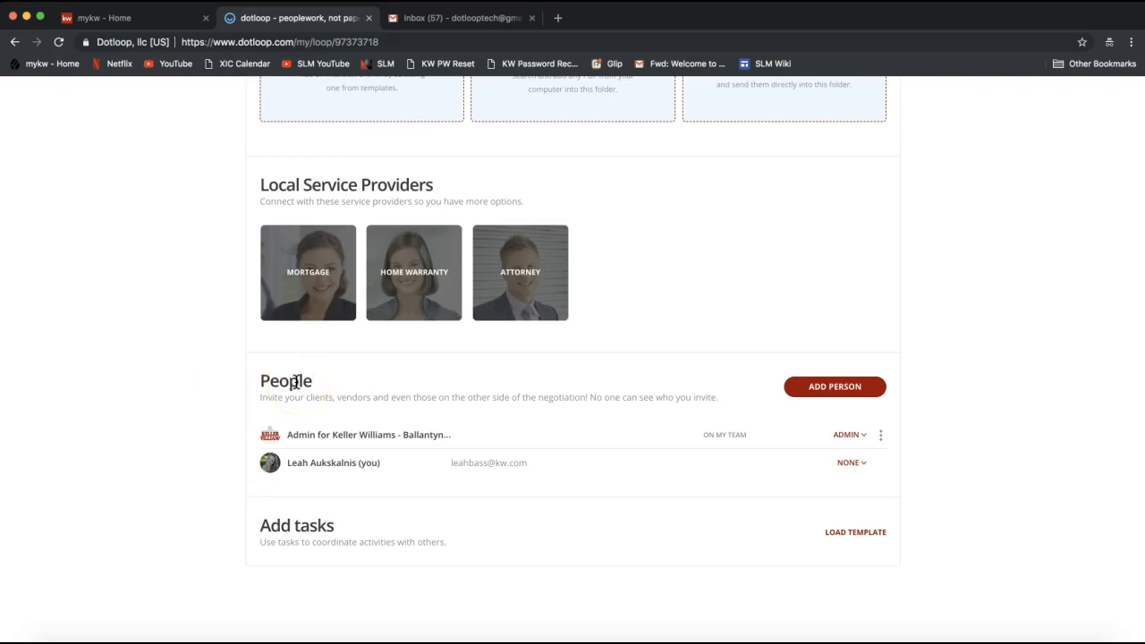
Start adding a person to the loop, entering the client's full name and filling in the e-mail from the matching saved contact
left_click(833, 394)
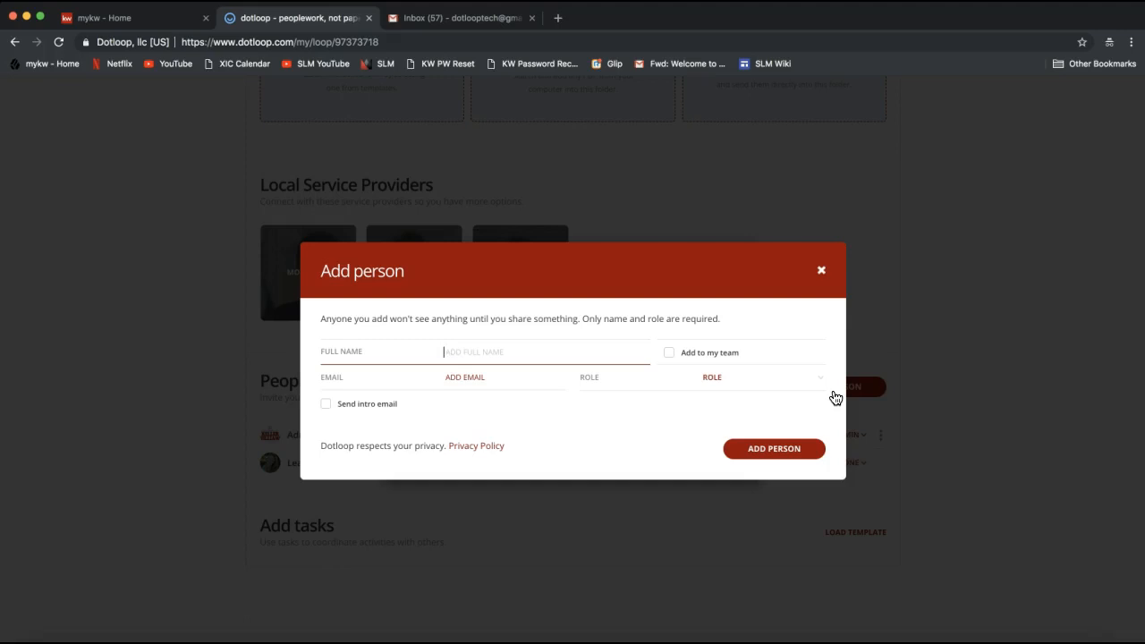
type("Tony Stark")
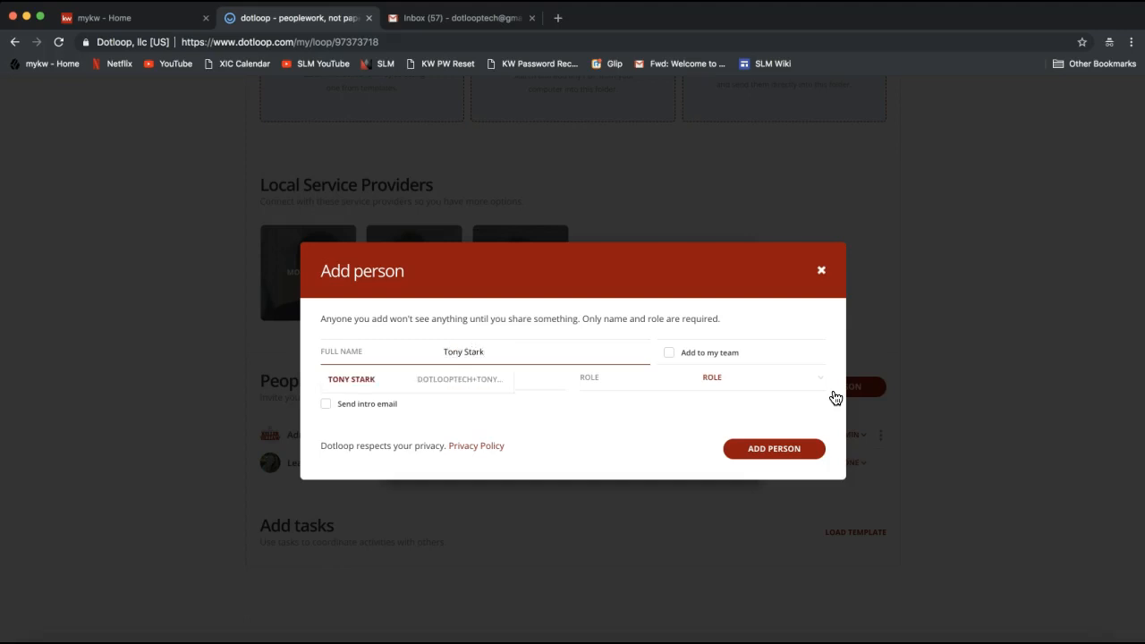
left_click(495, 380)
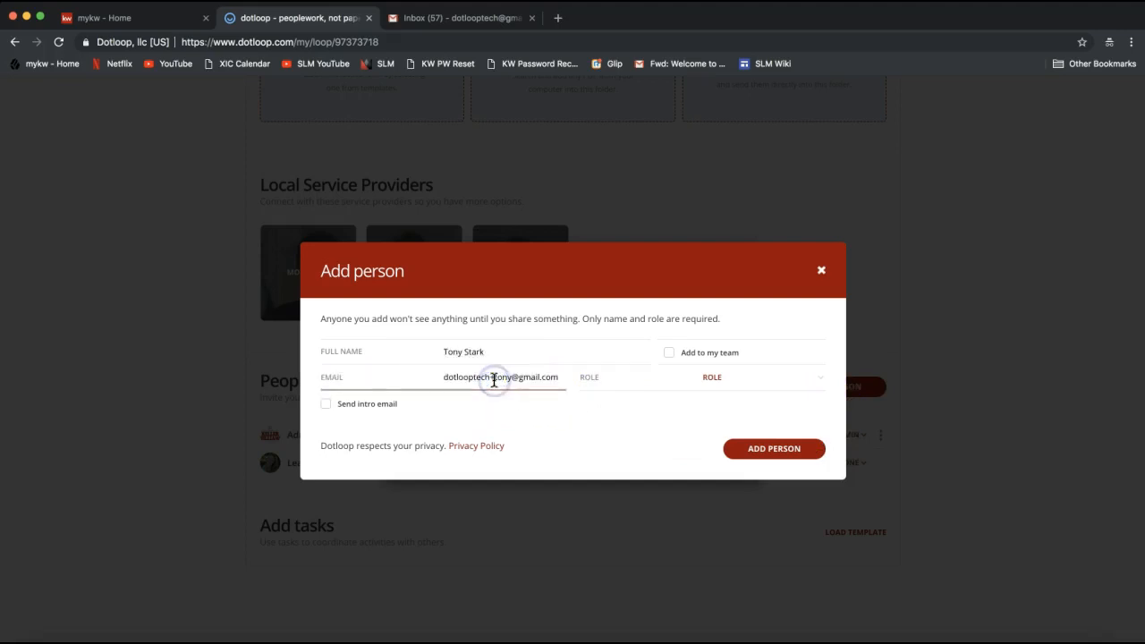
left_click(450, 346)
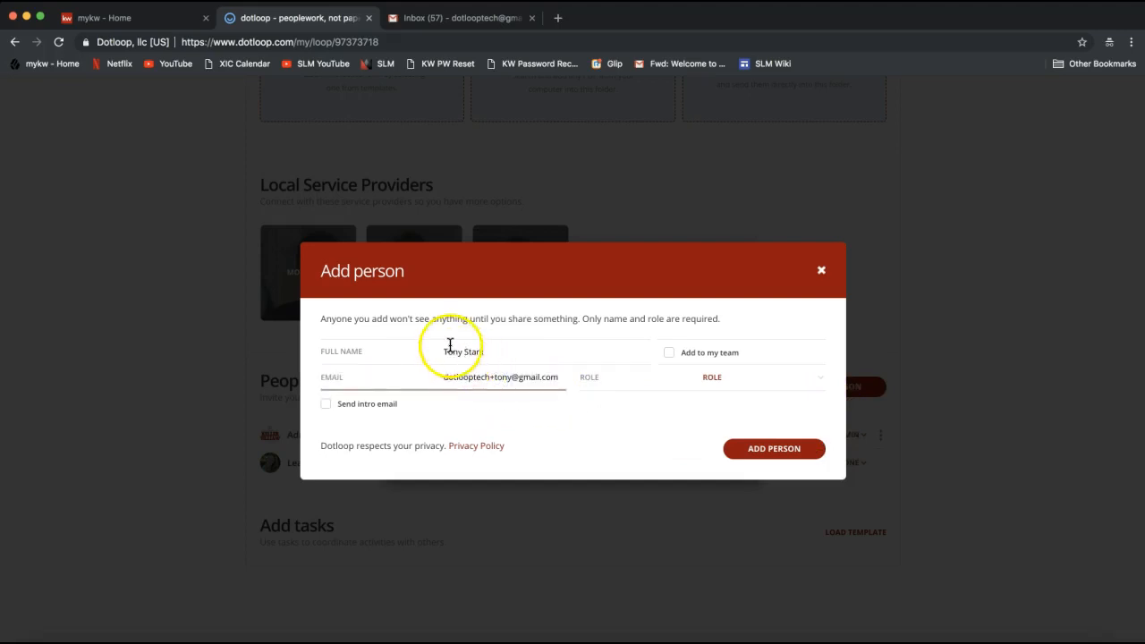
left_click(453, 349)
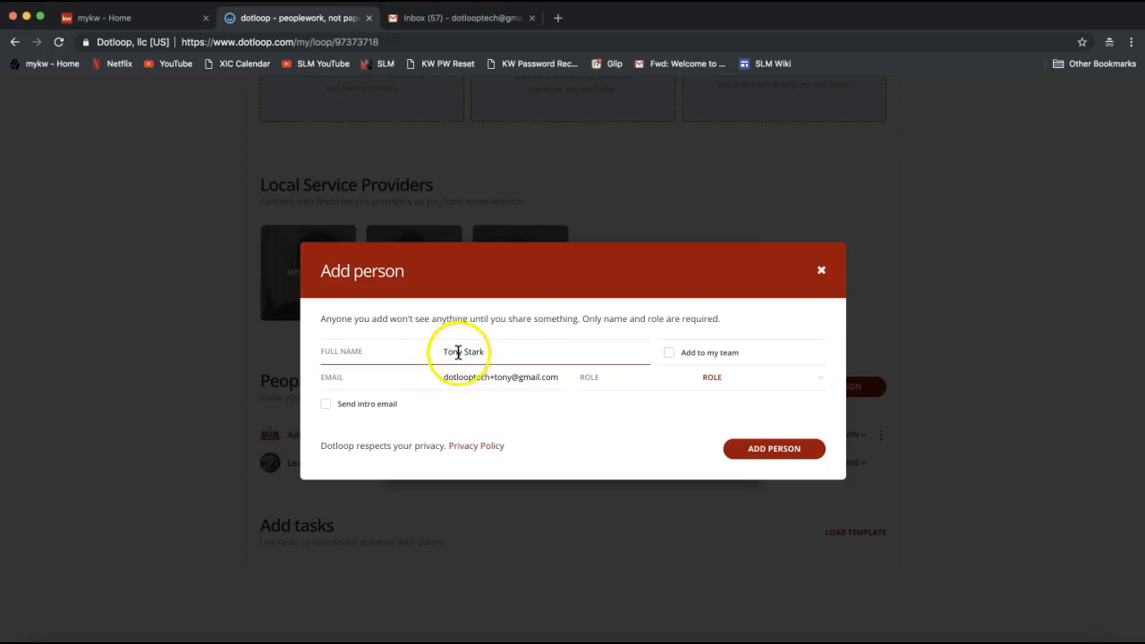
left_click(427, 431)
left_click(510, 379)
left_click(698, 394)
left_click(497, 383)
triple_click(483, 377)
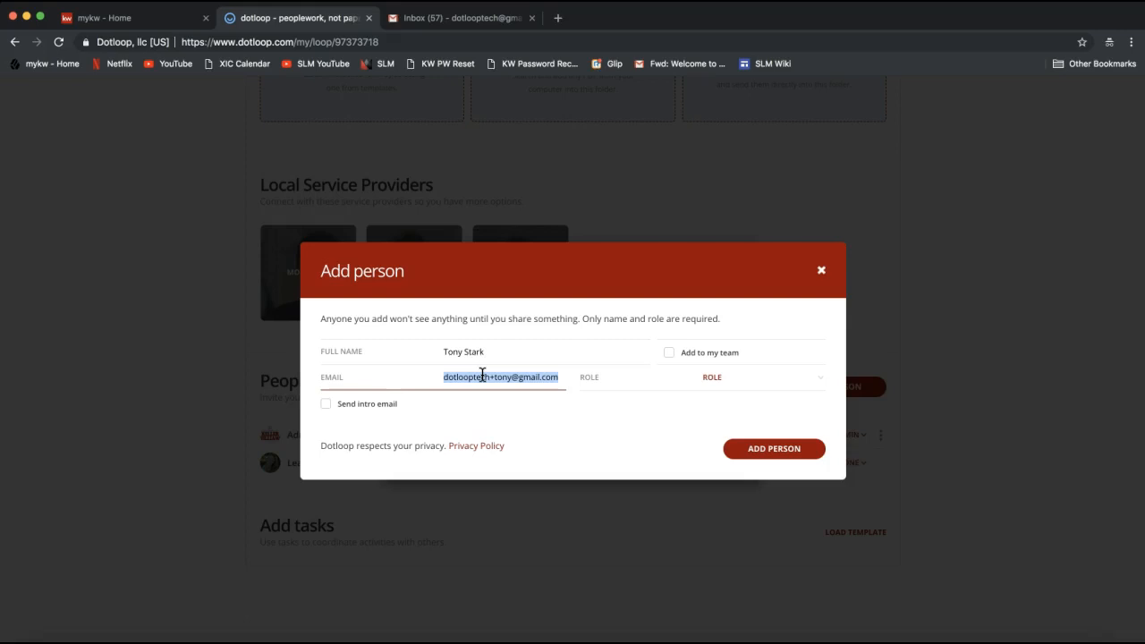
Set the new person's role to Seller and look over the other available roles
left_click(731, 377)
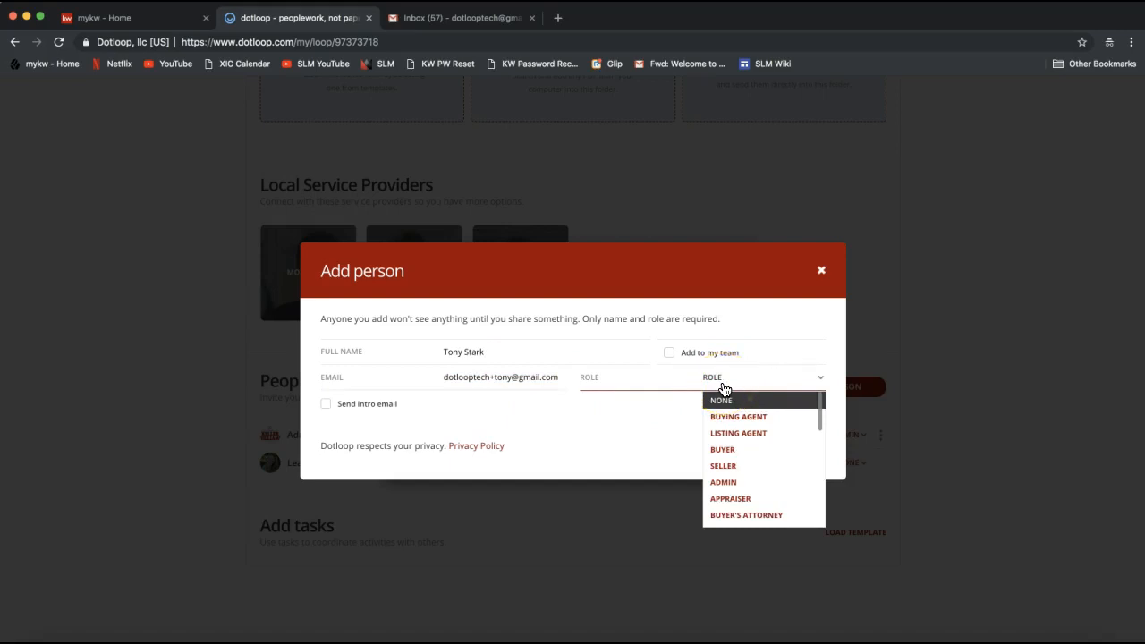
left_click(728, 385)
left_click(722, 380)
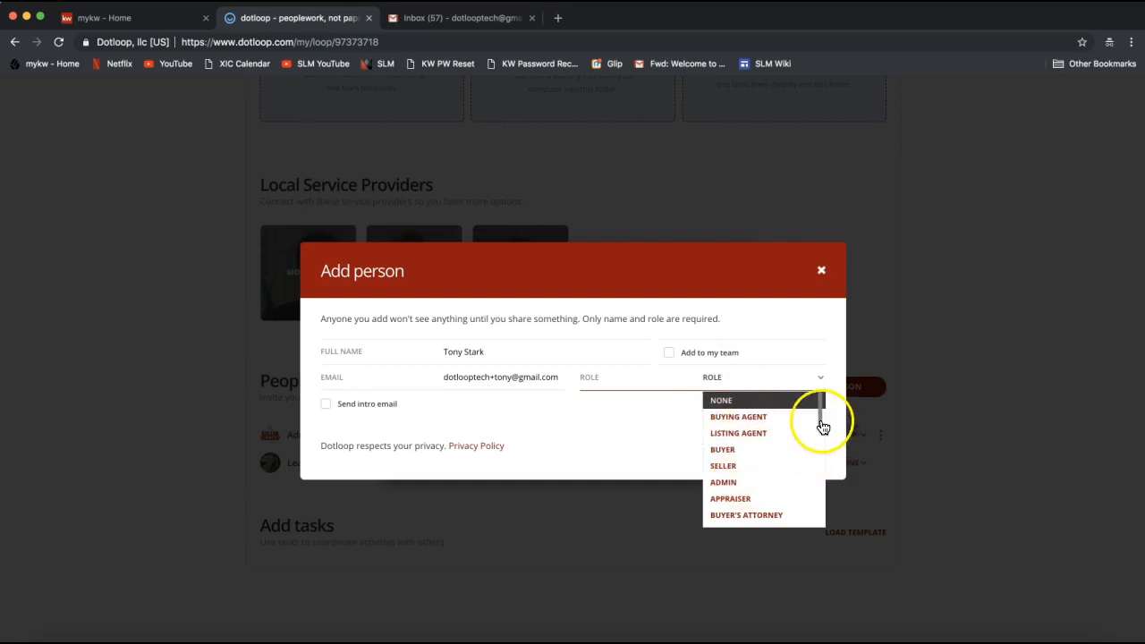
mouse_move(820, 422)
left_mouse_down()
mouse_move(821, 455)
mouse_move(822, 413)
left_mouse_up()
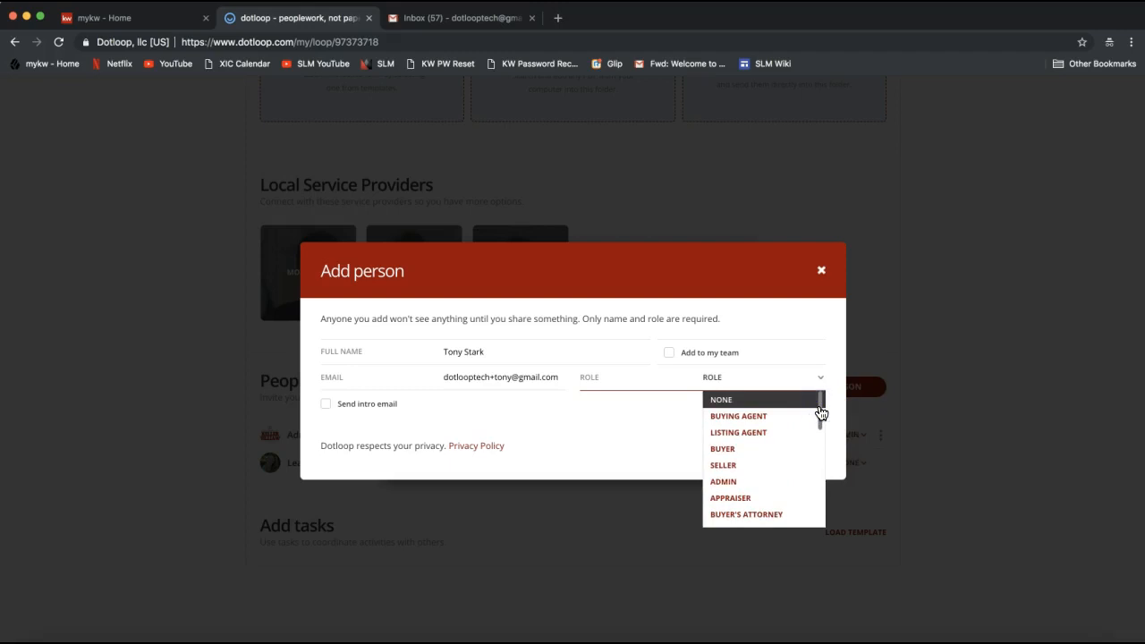
left_click(742, 472)
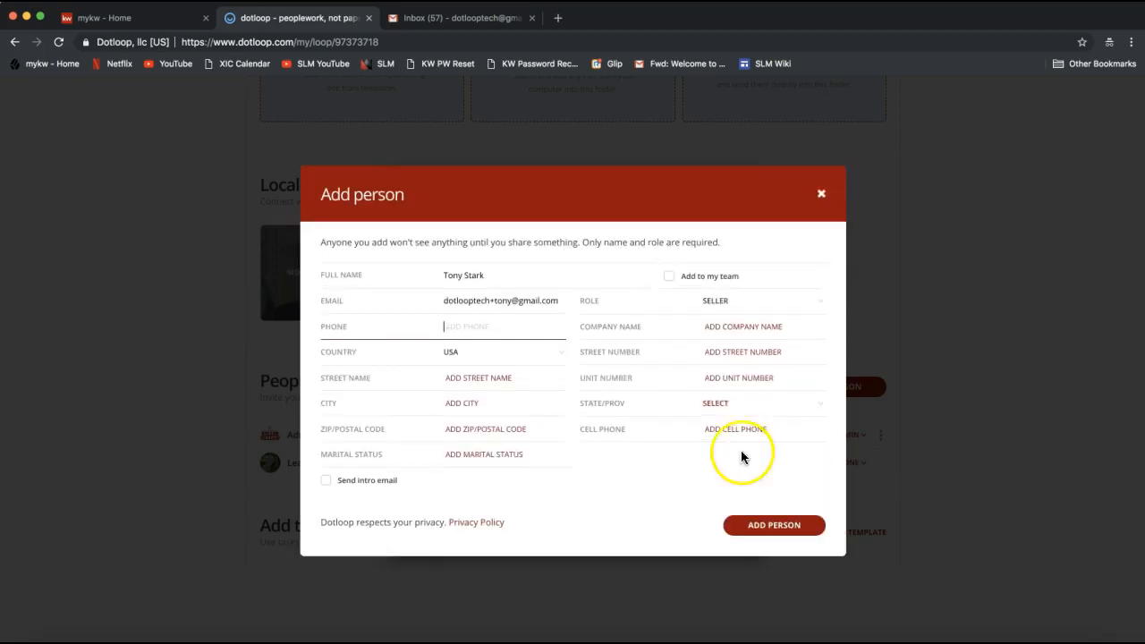
left_click(728, 305)
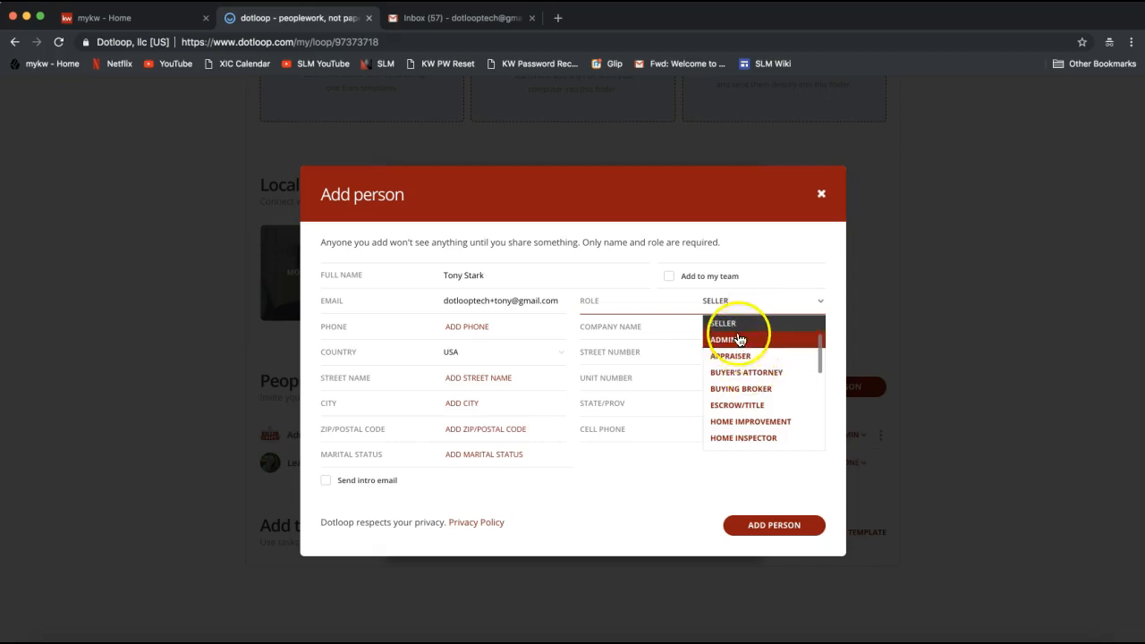
scroll(739, 338, "up", 2)
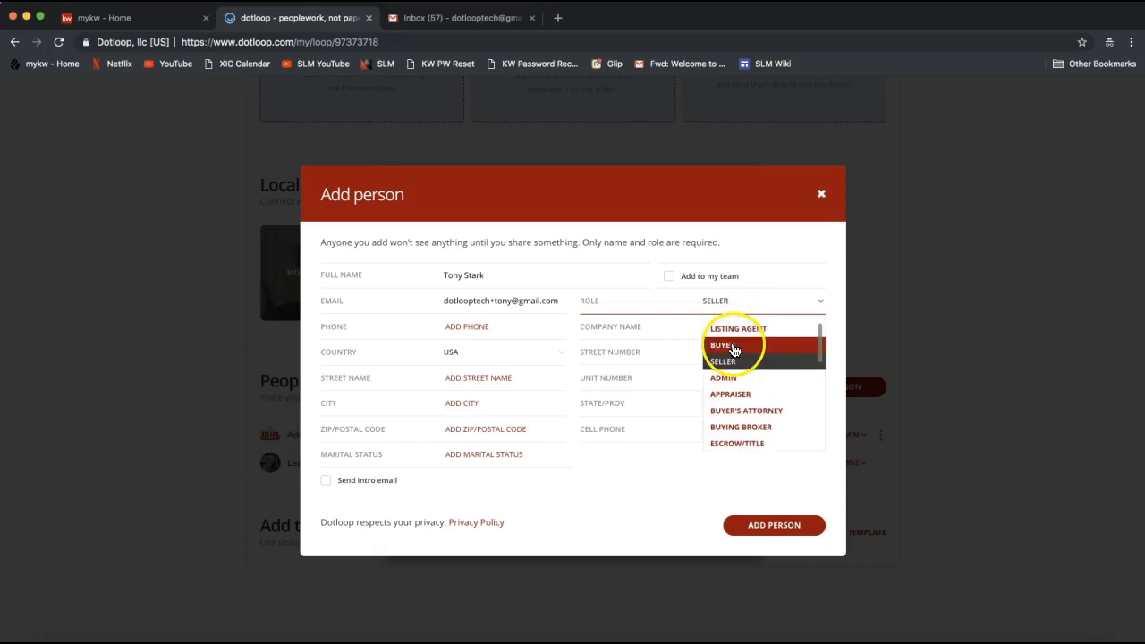
left_click(767, 242)
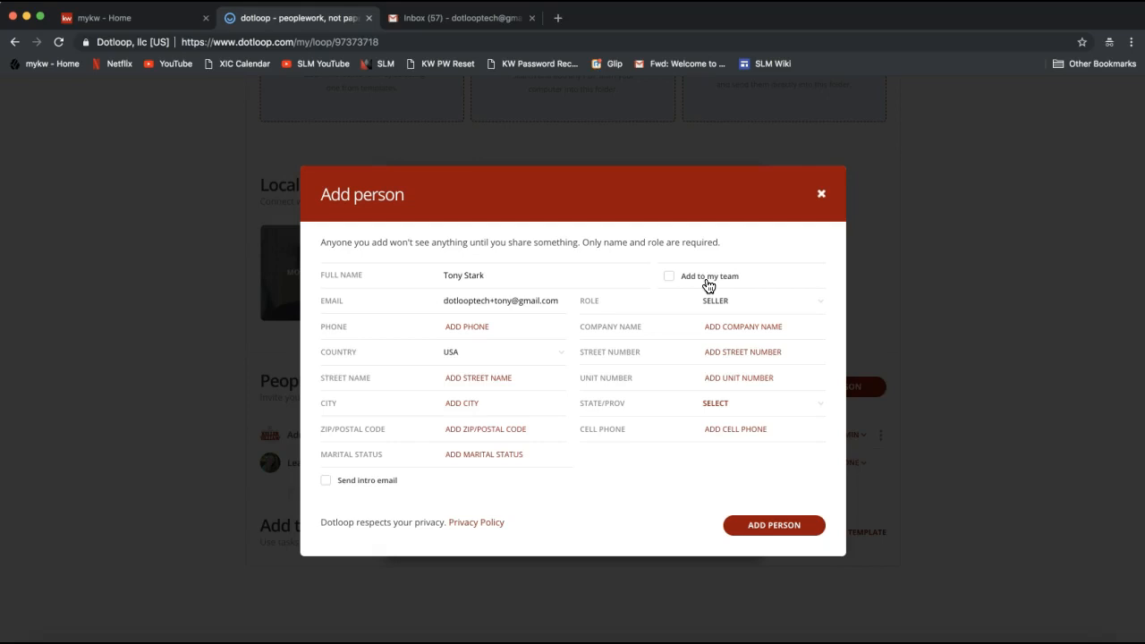
Go over the Add to my team option, leave it unselected and add the seller to the loop
left_click(662, 280)
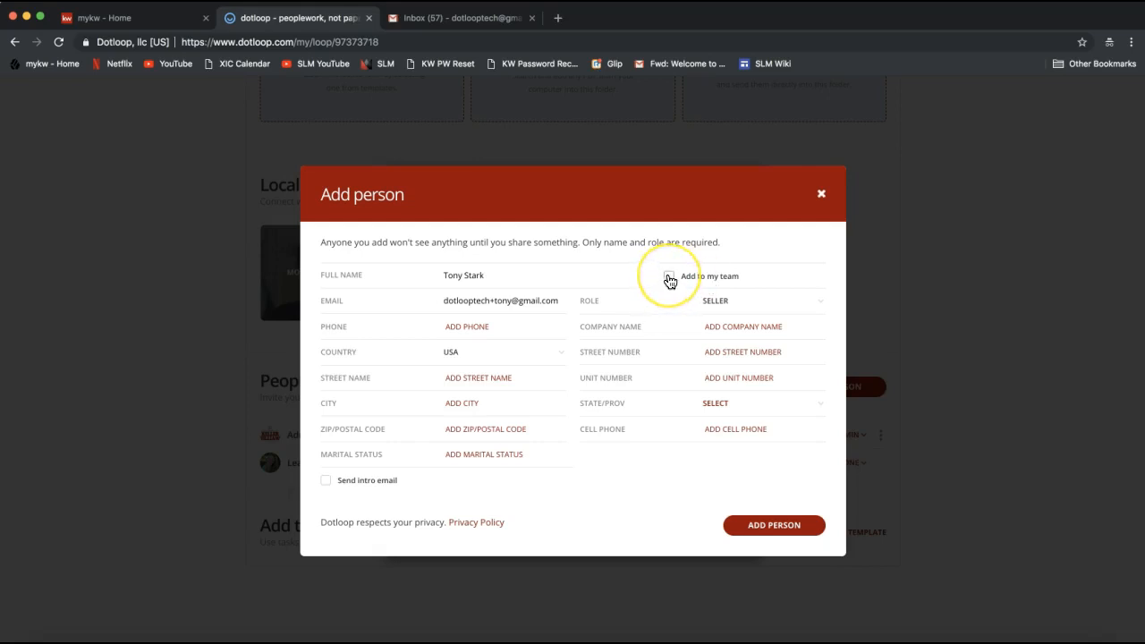
left_click(670, 280)
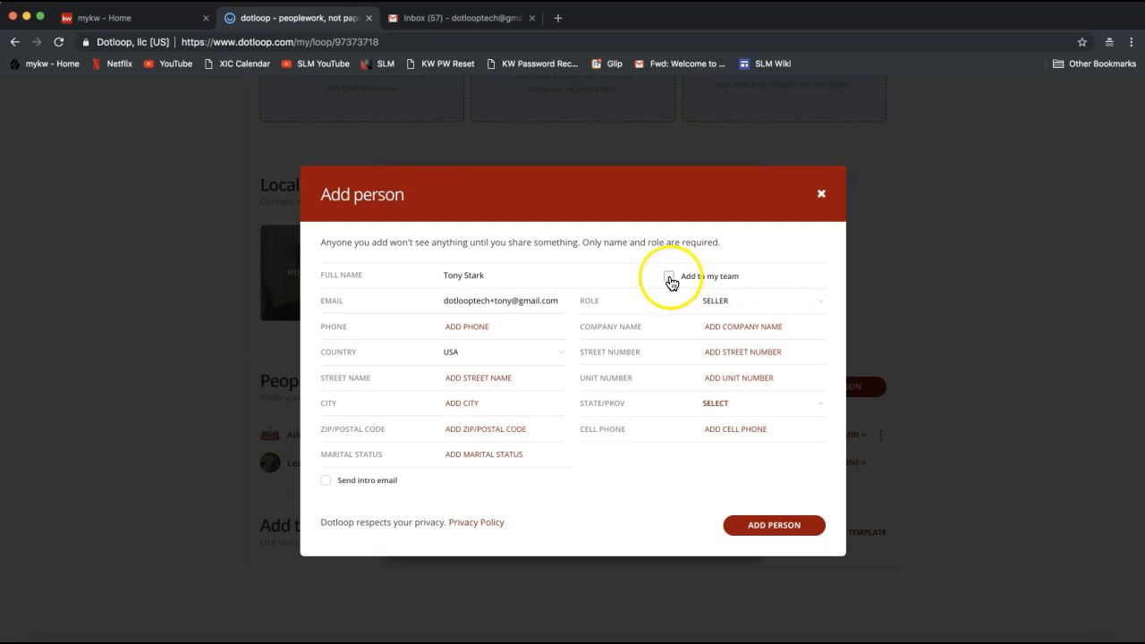
left_click(484, 279)
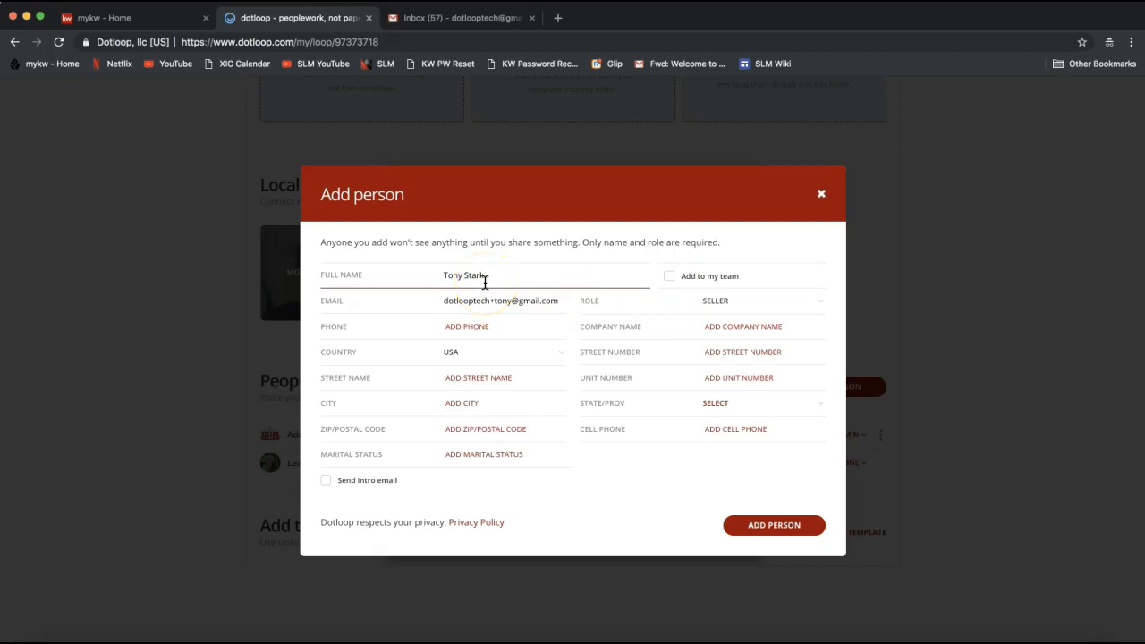
left_click(752, 264)
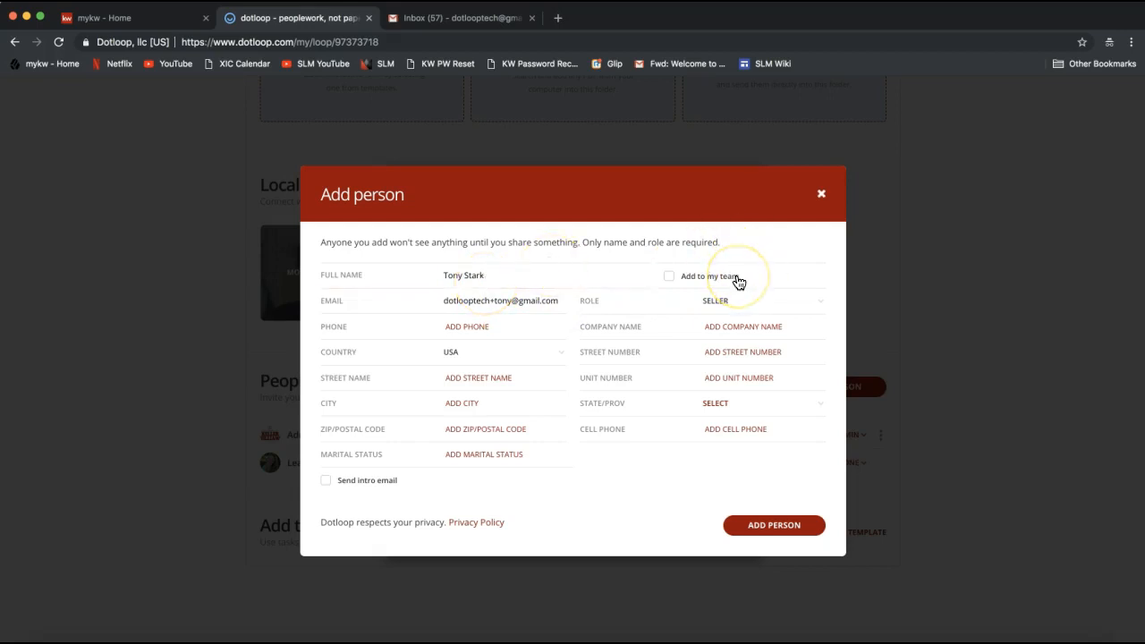
left_click(702, 281)
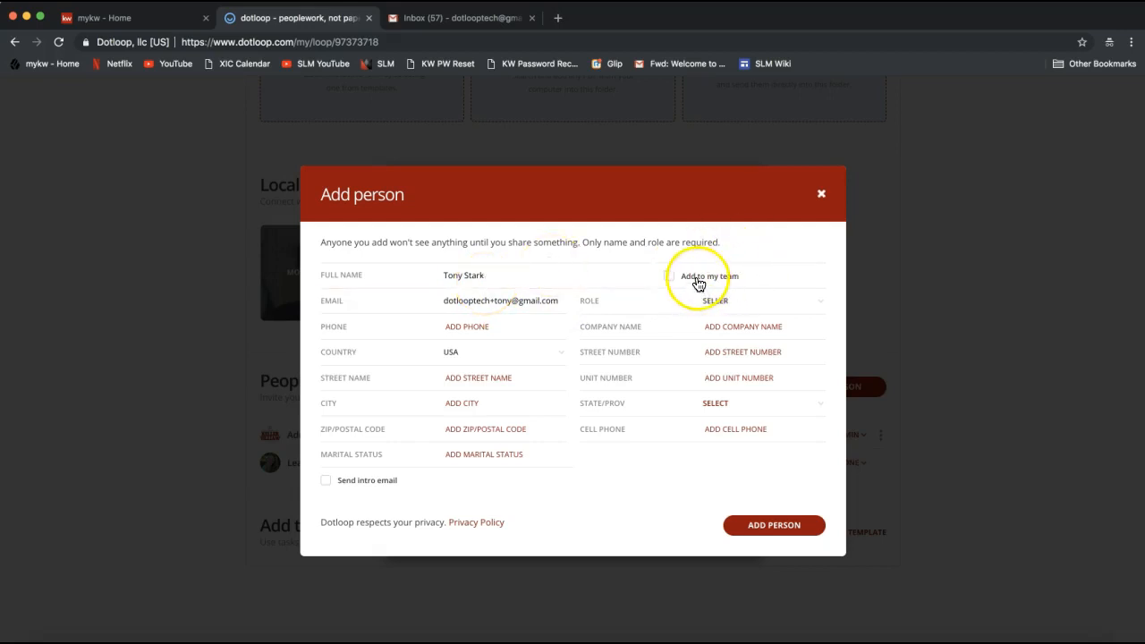
left_click(542, 270)
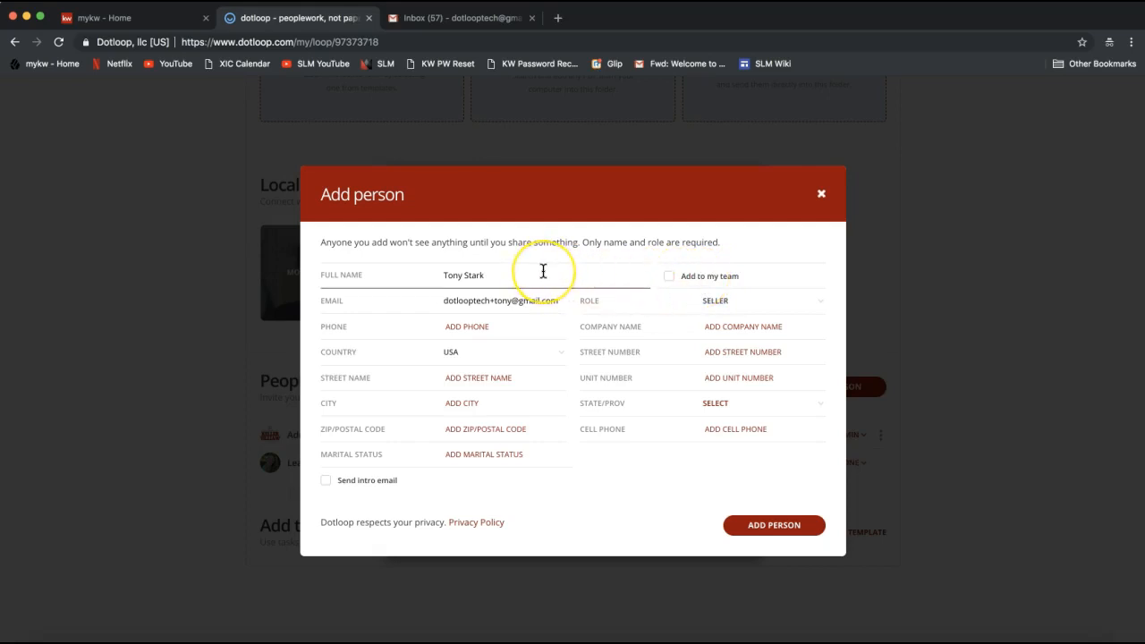
left_click(670, 284)
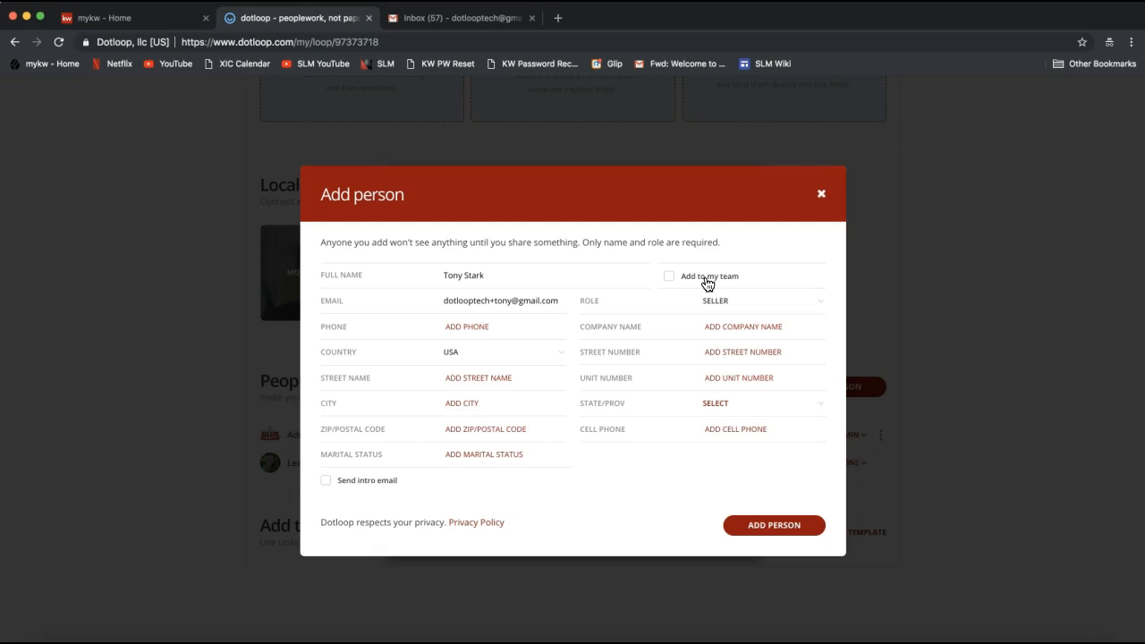
left_click(670, 280)
left_click(791, 527)
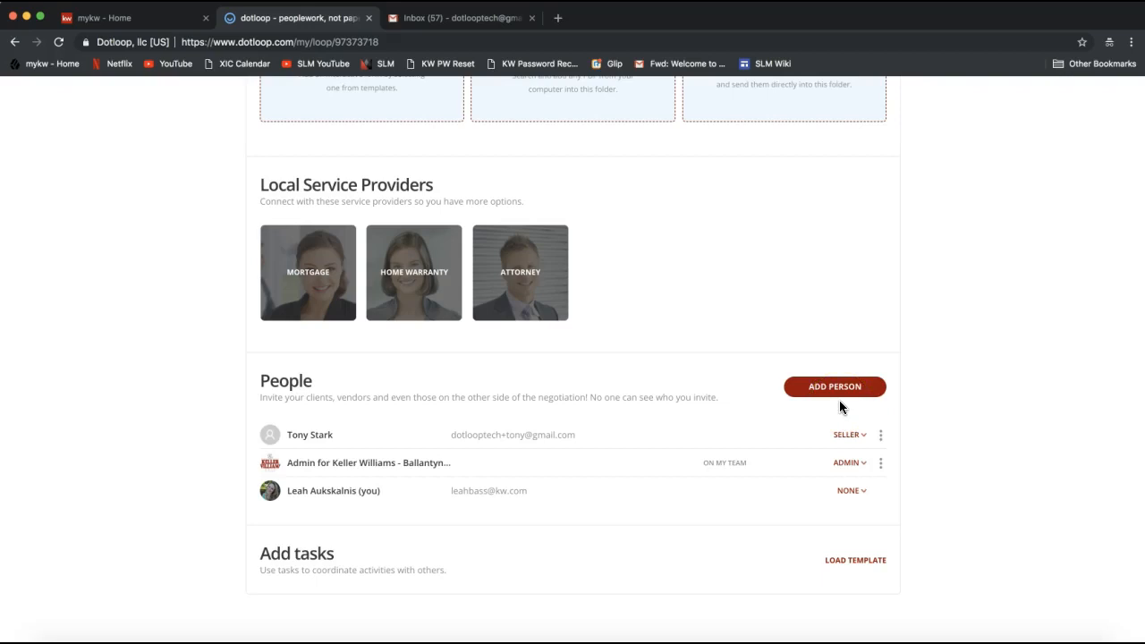
Rename the existing folder in the loop's Documents section as Listing Folder
scroll(839, 402, "up", 5)
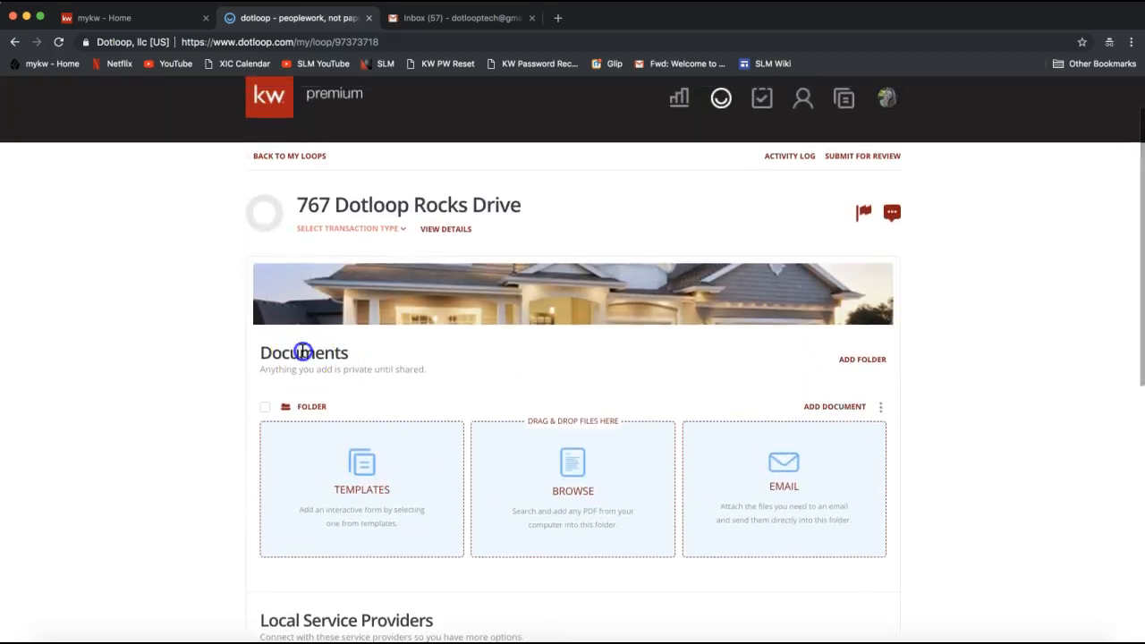
double_click(303, 352)
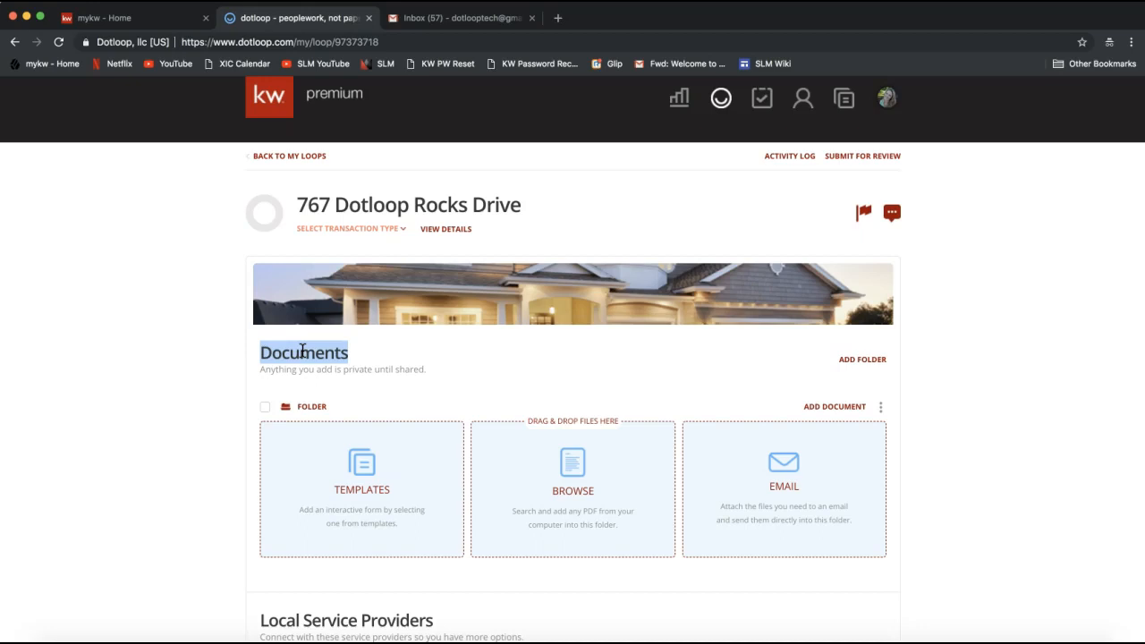
scroll(301, 351, "down", 2)
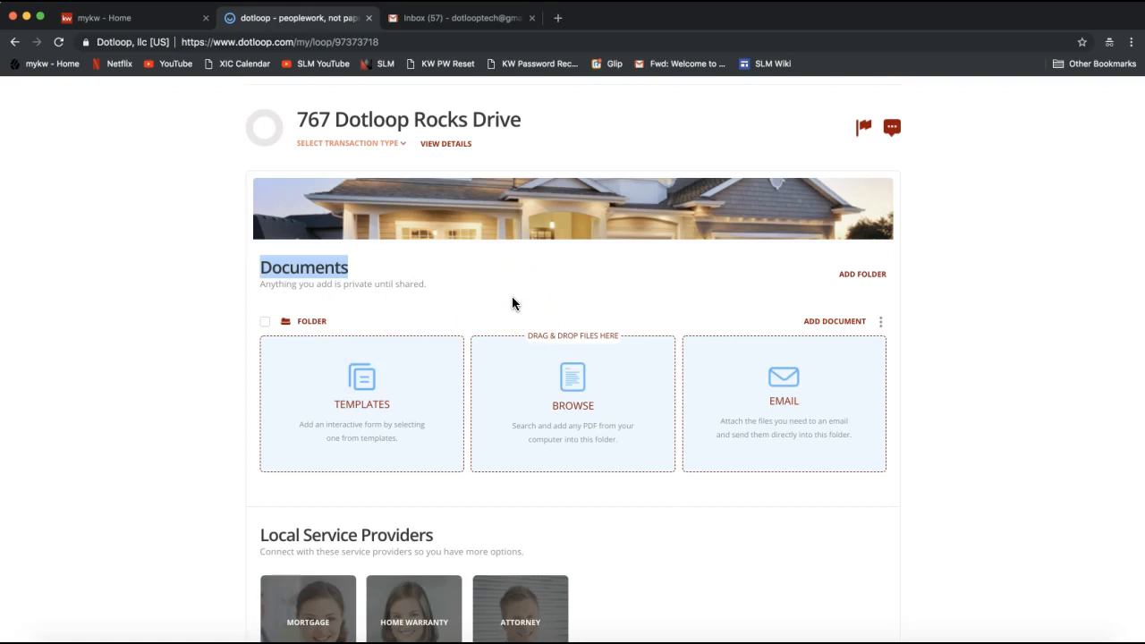
left_click(882, 324)
left_click(904, 313)
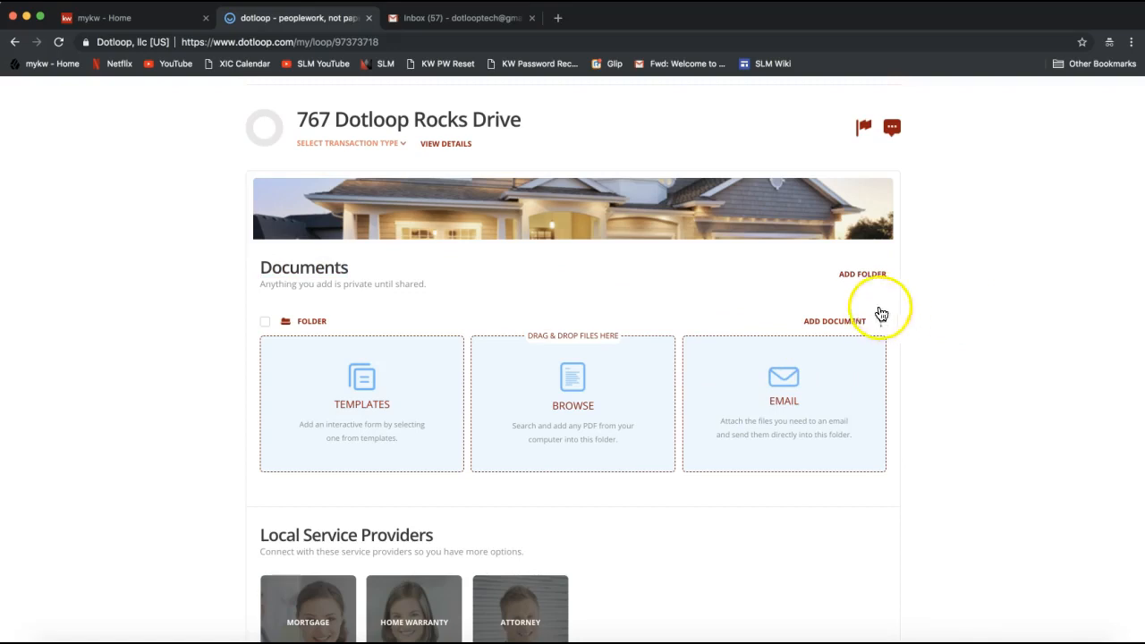
left_click(882, 324)
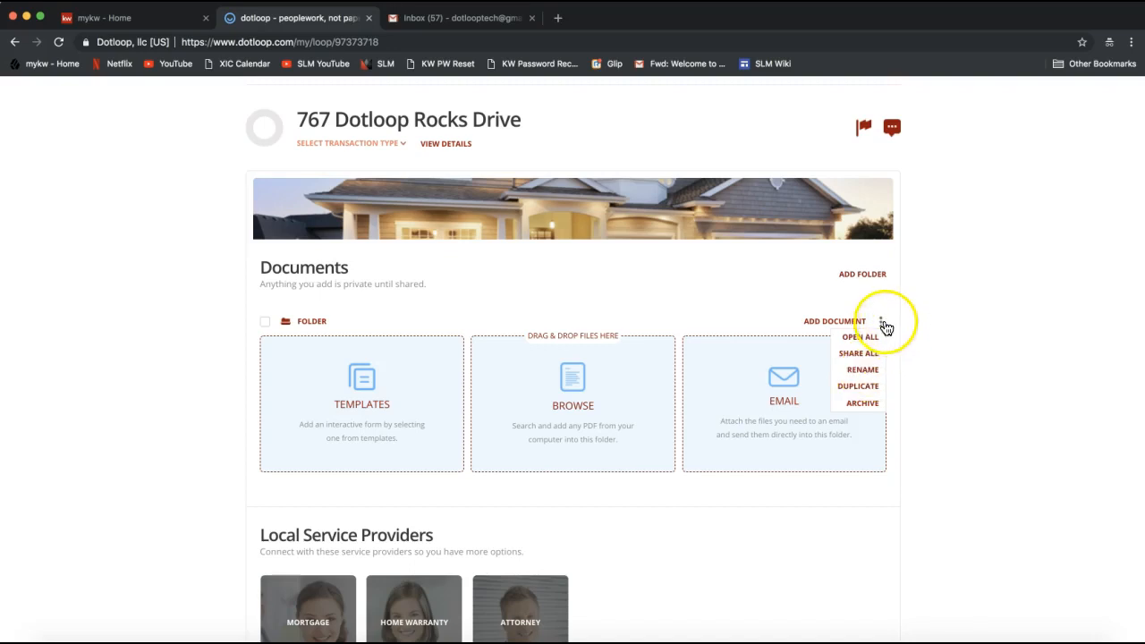
left_click(859, 374)
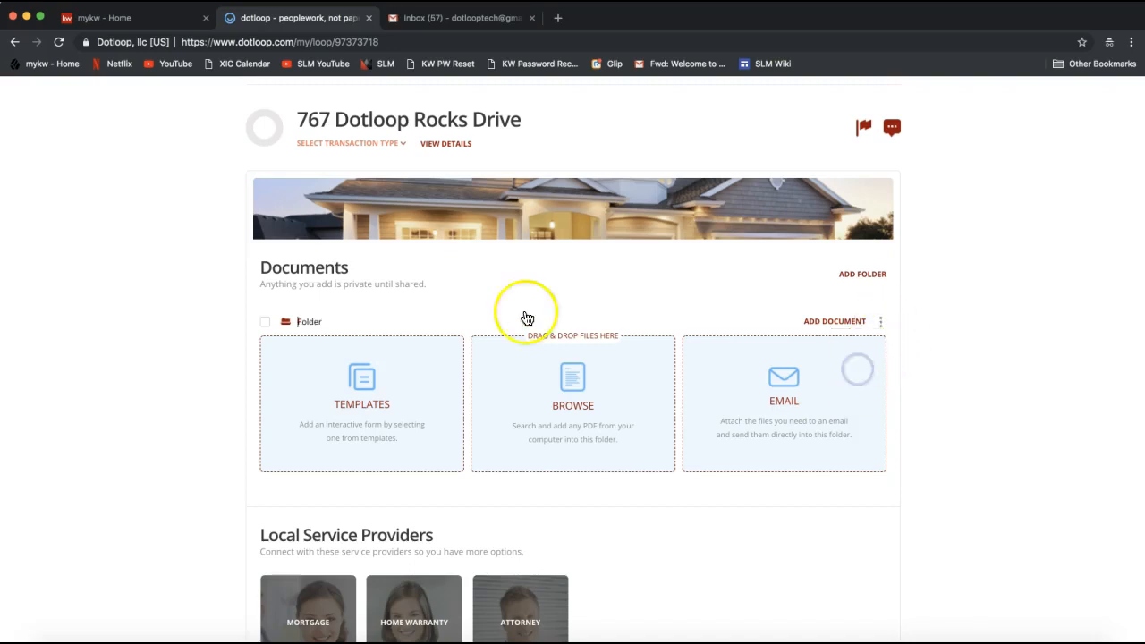
type("Listing")
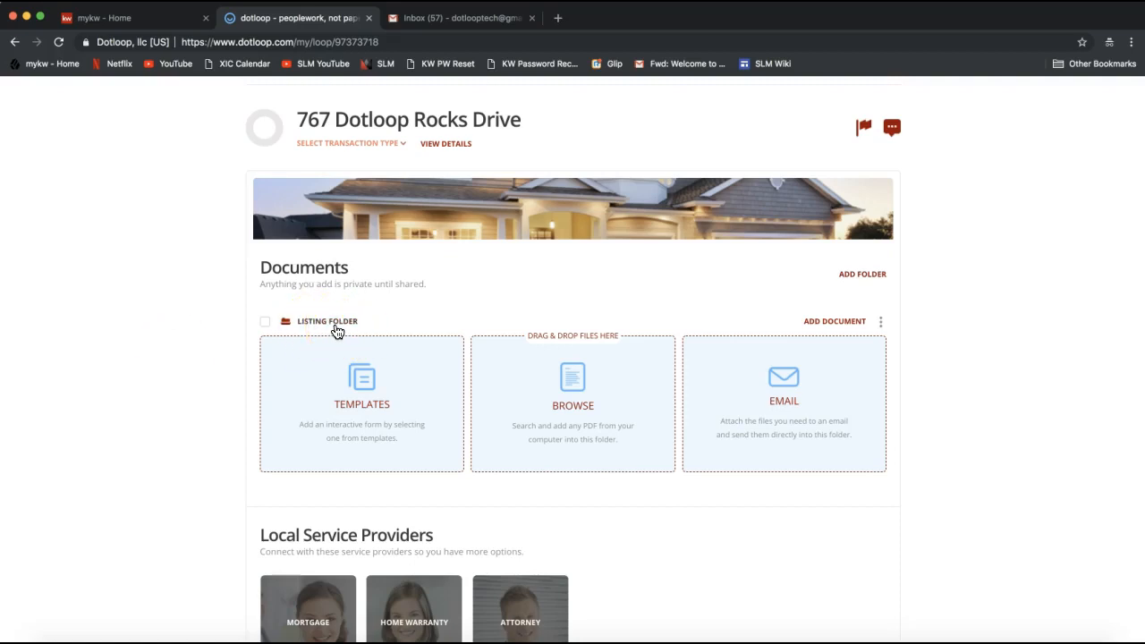
Show the actions available for the Listing Folder, including Rename, without applying any of them
left_click(880, 321)
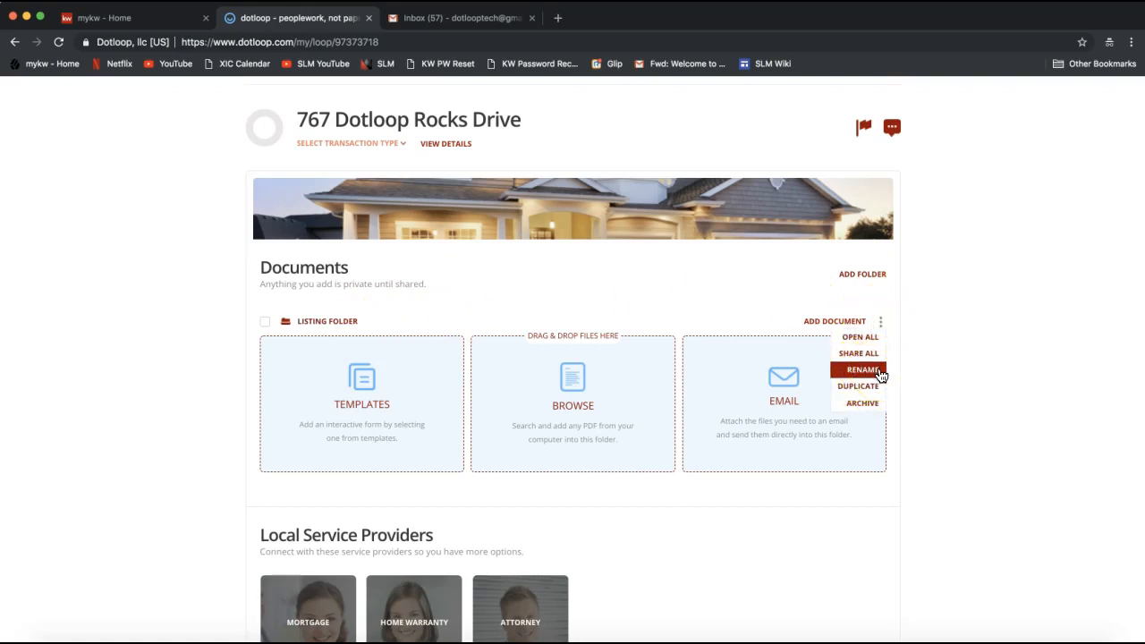
left_click(944, 348)
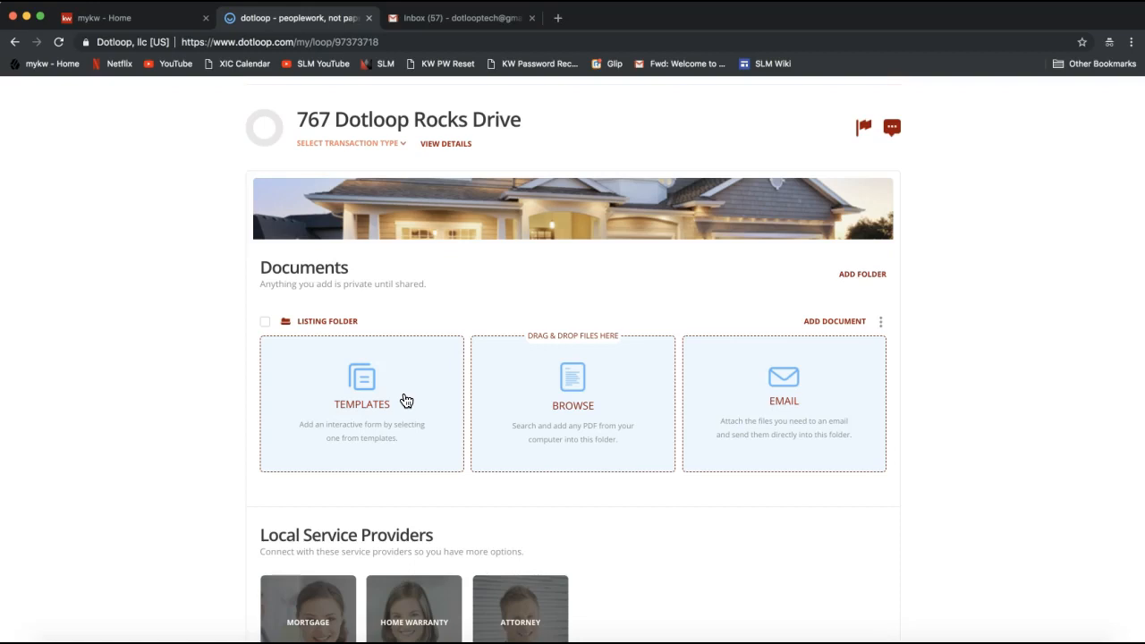
left_click(645, 296)
Add a new folder to the loop's Documents section and name it Sales Folder
left_click(861, 279)
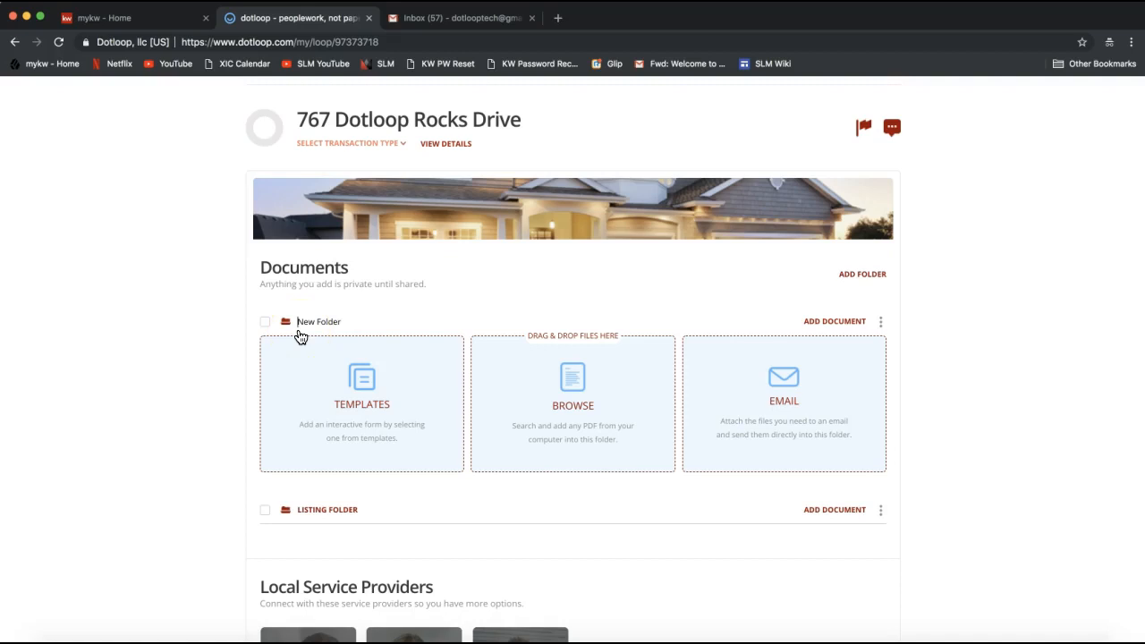
key("Right")
key("Right")
key("BackSpace")
key("BackSpace")
key("BackSpace")
type("Sales")
left_click(84, 389)
Add another folder to the Documents section and name it Closing Folder
left_click(851, 281)
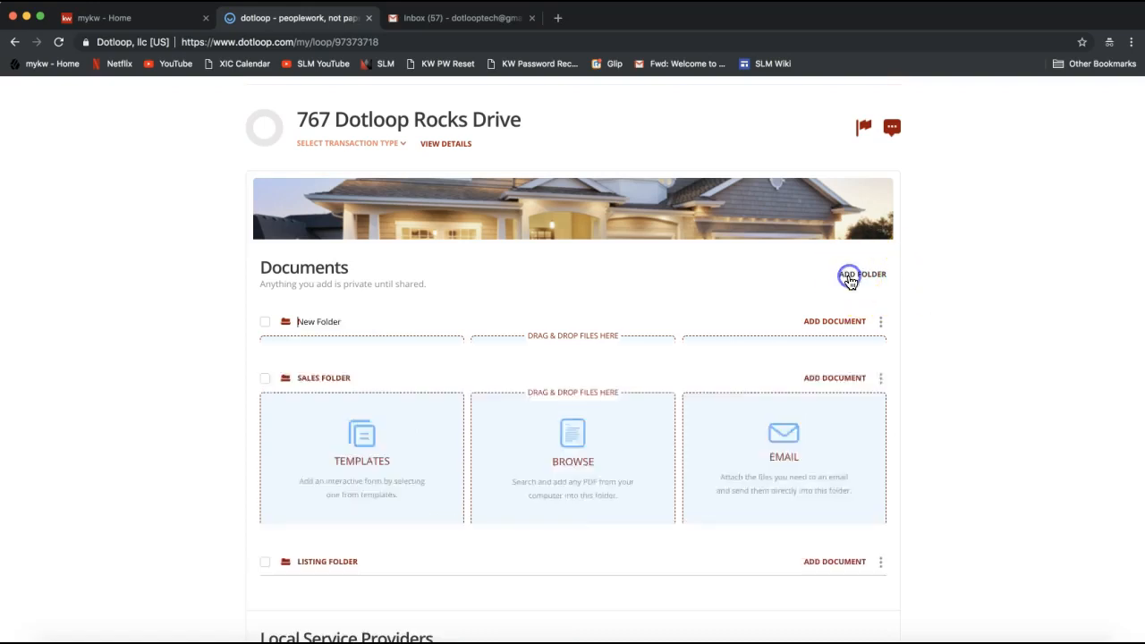
left_click(882, 322)
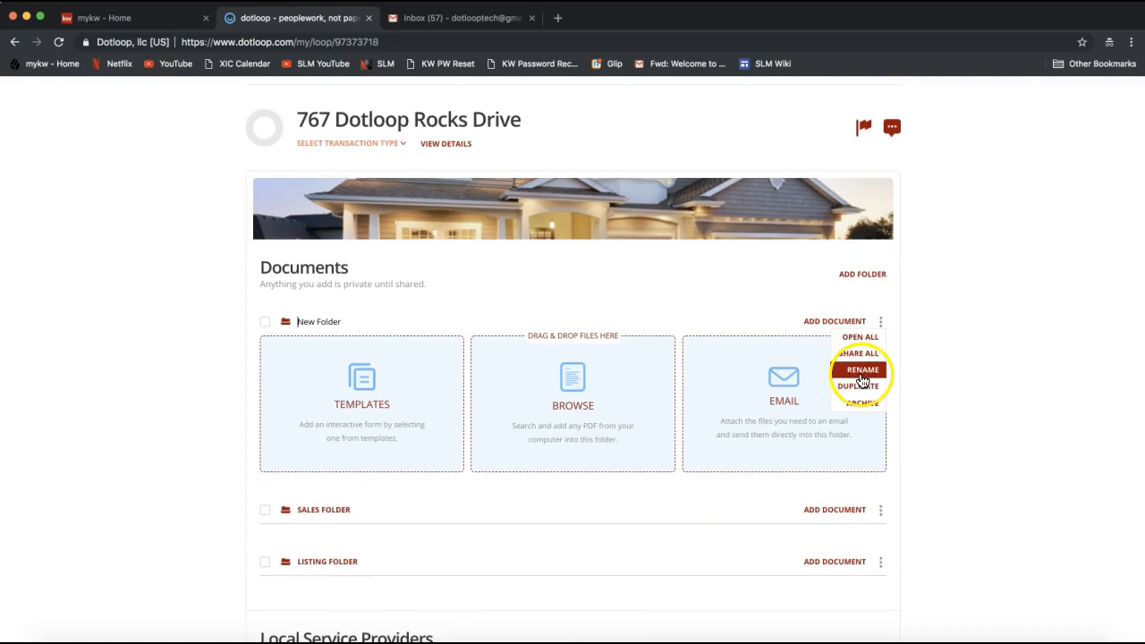
double_click(306, 322)
left_click(301, 323)
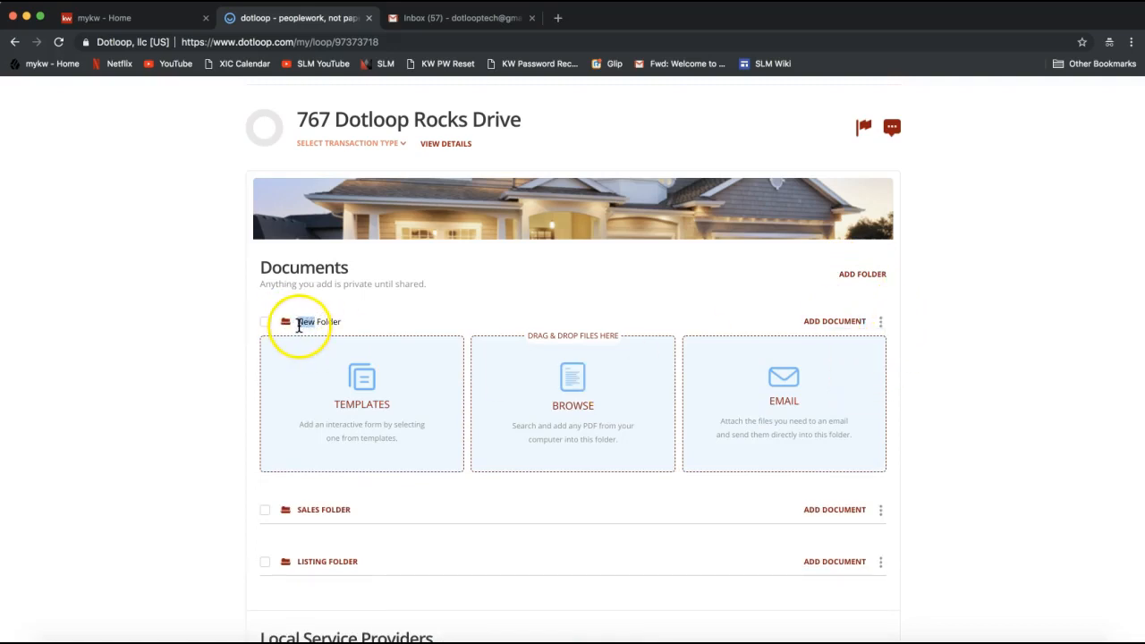
left_click(314, 322)
key("BackSpace")
key("BackSpace")
key("BackSpace")
type("Closing")
left_click(196, 360)
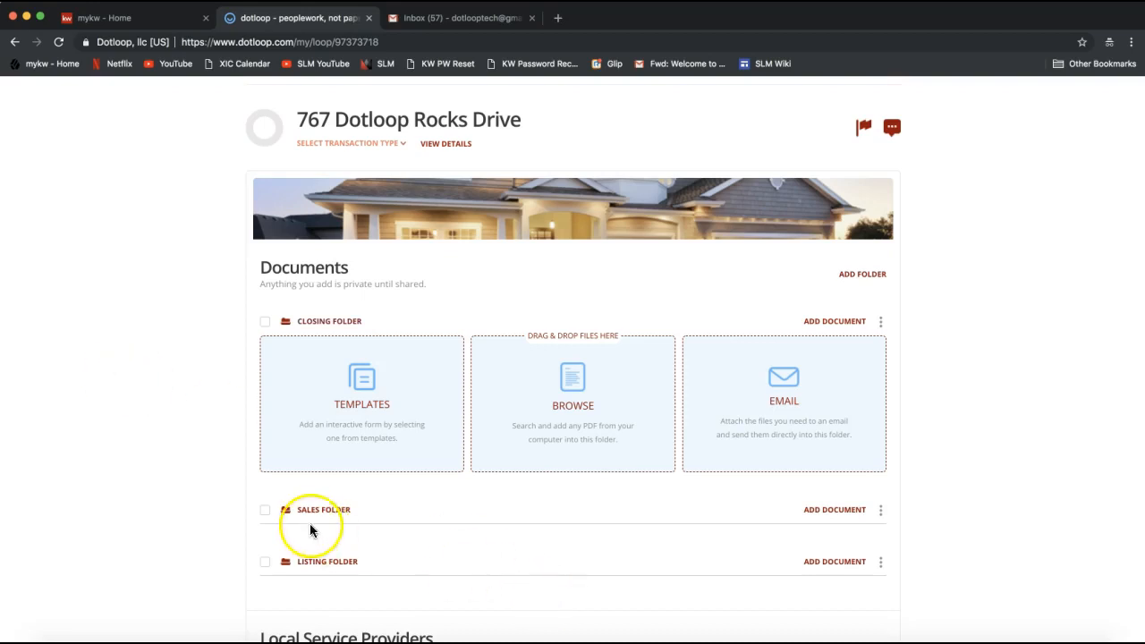
Go over the actions available for the Sales Folder, including Rename, without applying any of them
left_click(882, 510)
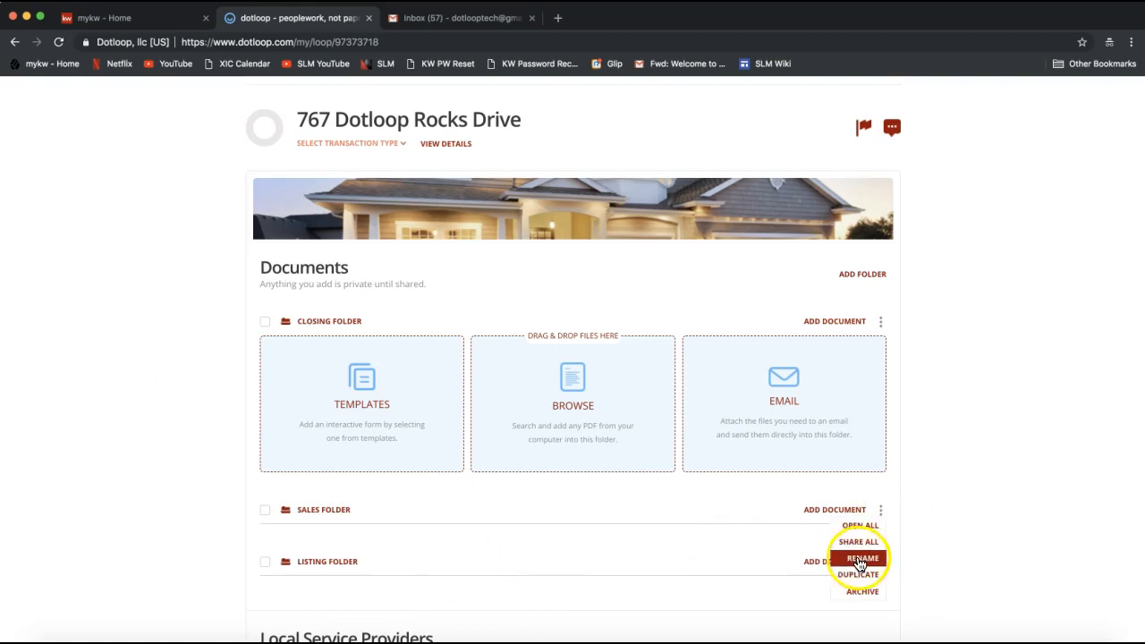
left_click(979, 397)
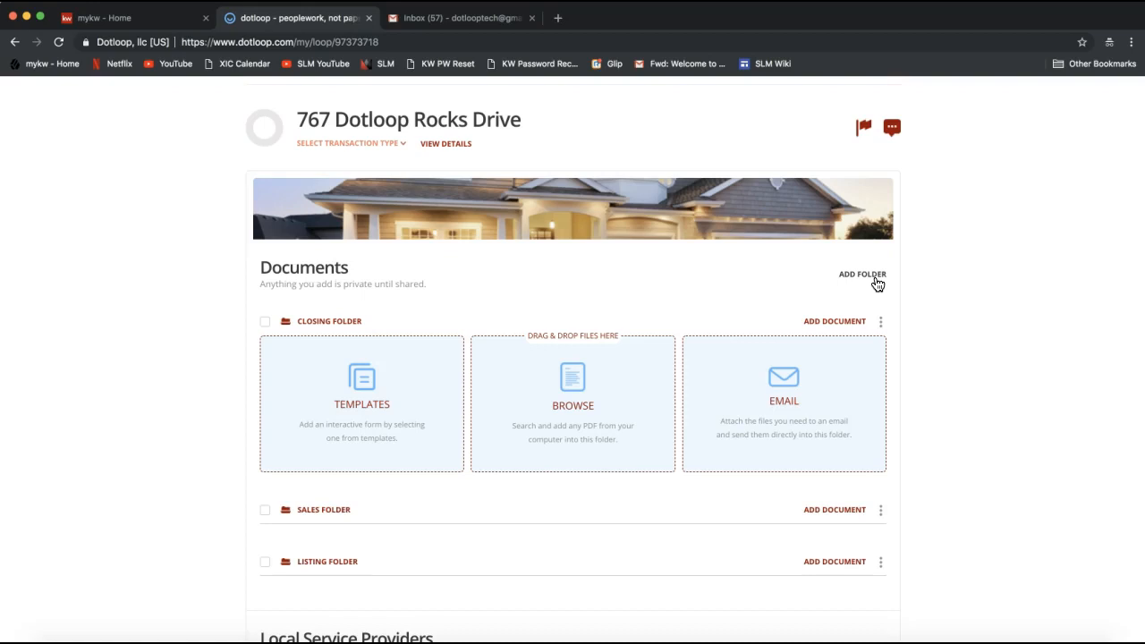
left_click(928, 287)
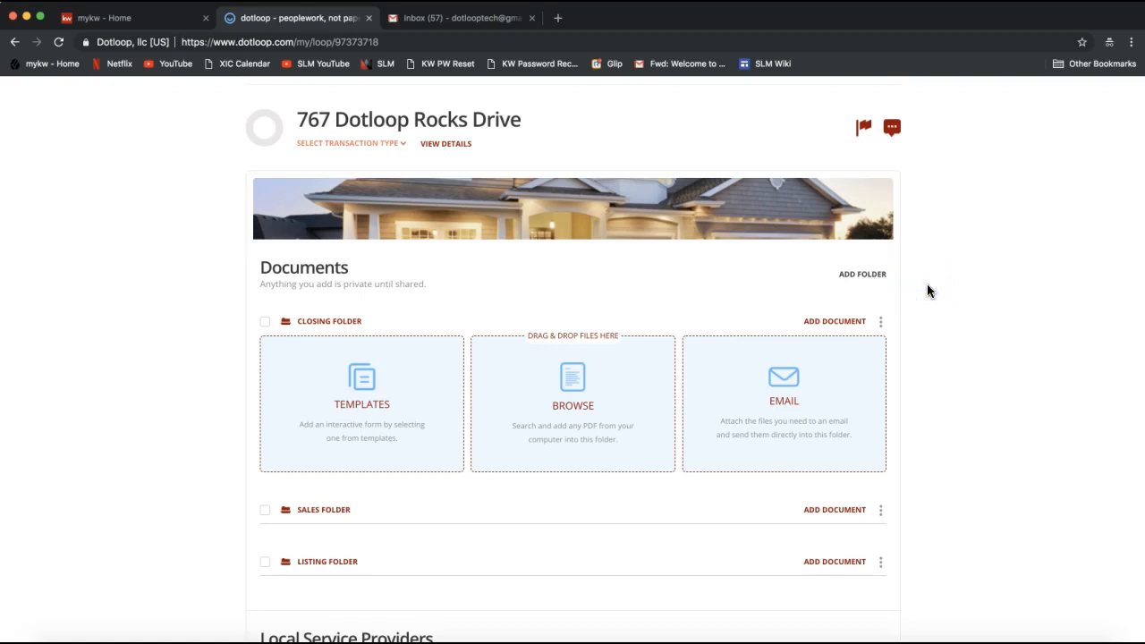
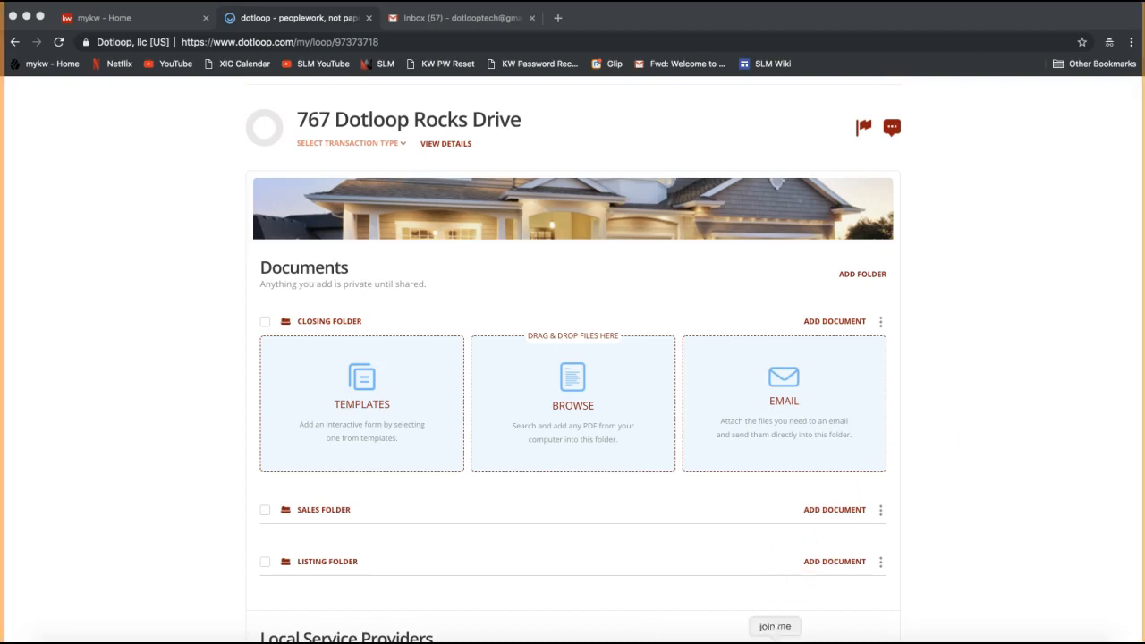
Switch to join.me, send the Make a Copy Feature video link to everyone in the chat, and put the meeting window away
left_click(573, 41)
left_click(590, 372)
key("Return")
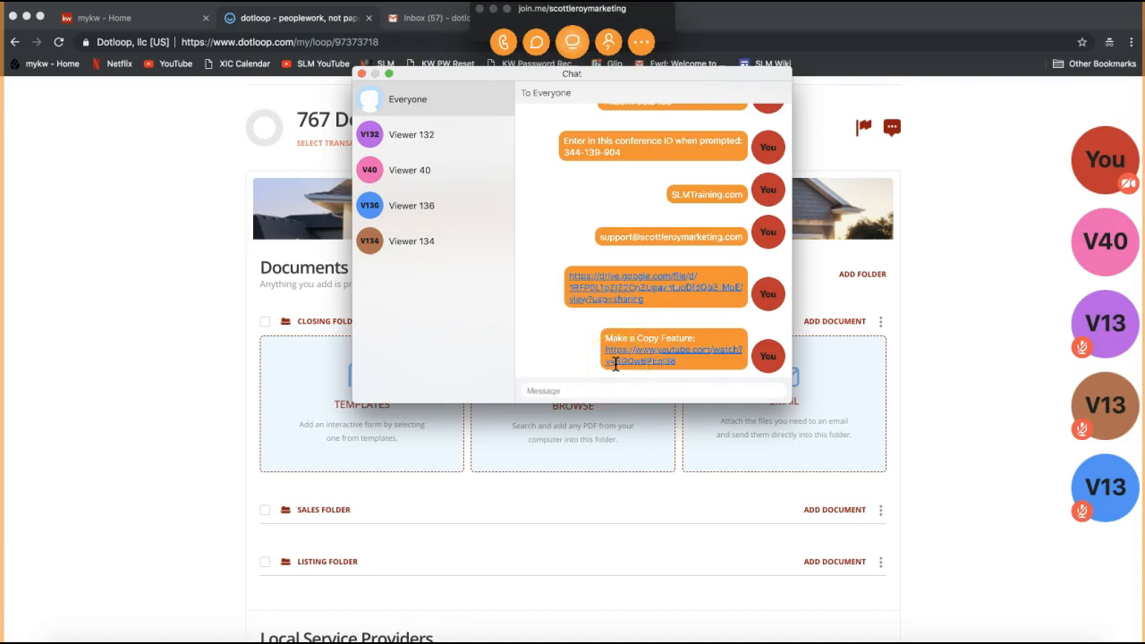
left_click(360, 74)
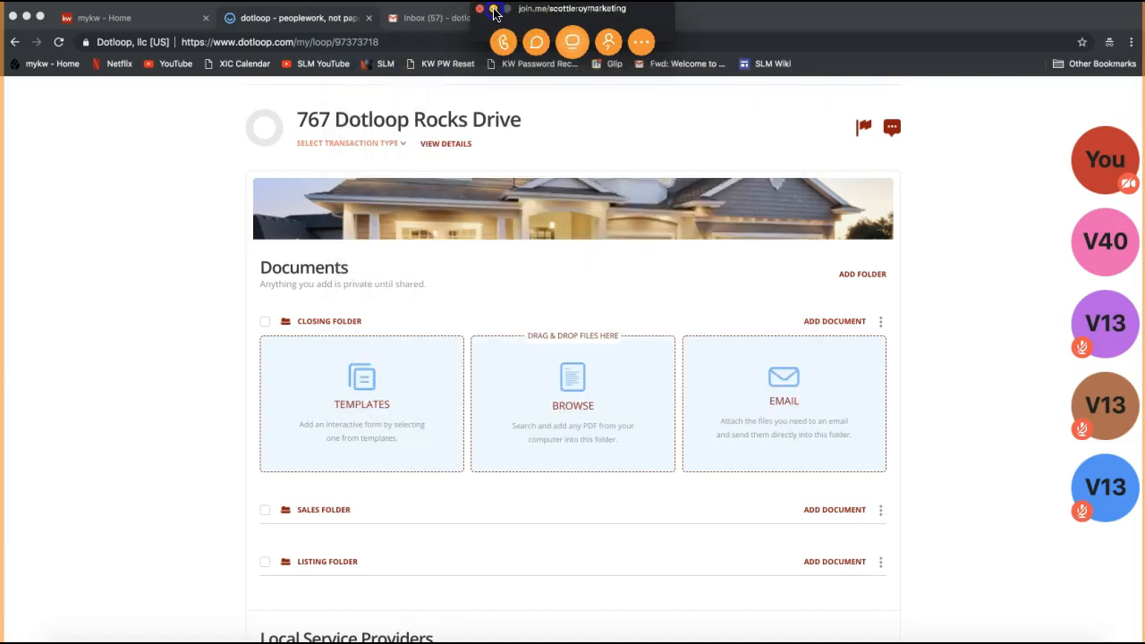
left_click(493, 9)
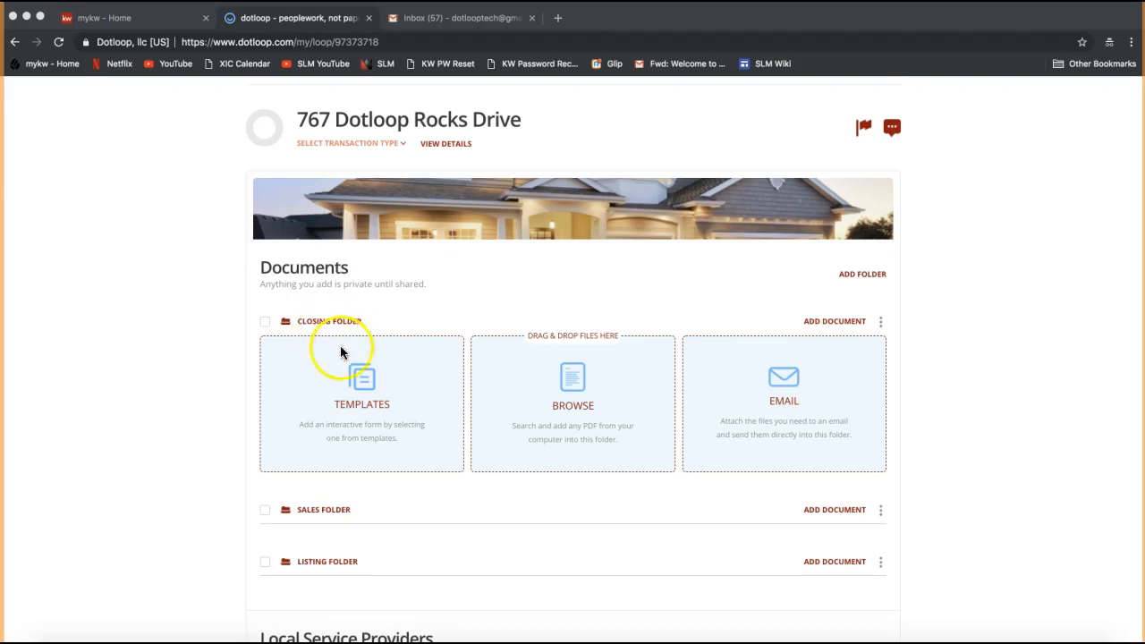
Start adding a document to the Listing Folder from the available templates
scroll(602, 488, "down", 2)
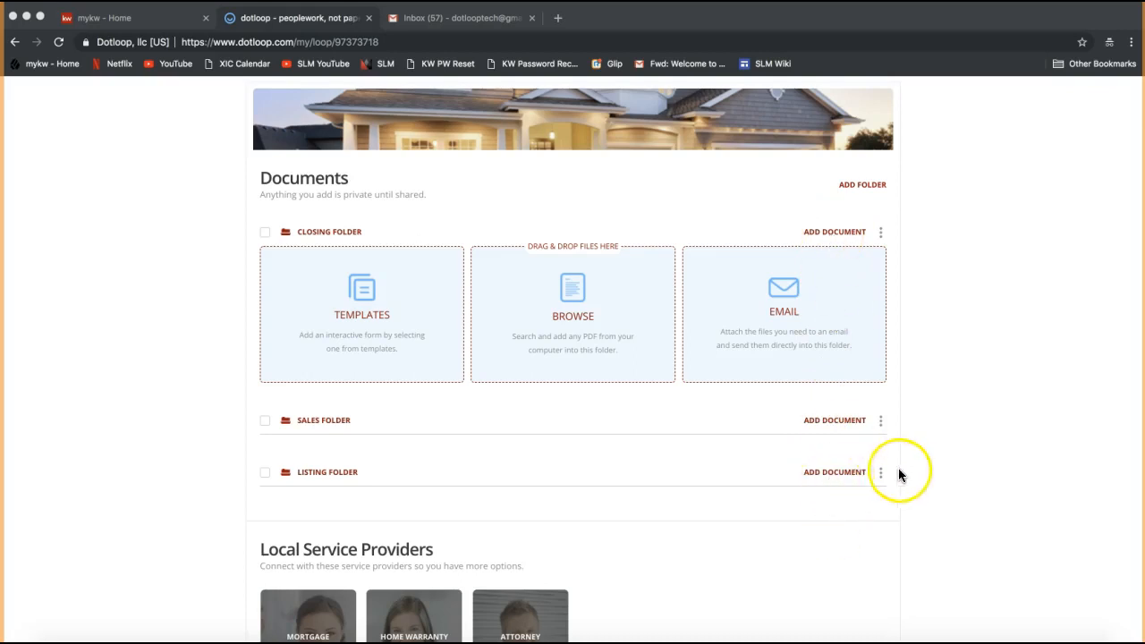
left_click(829, 472)
scroll(931, 399, "down", 2)
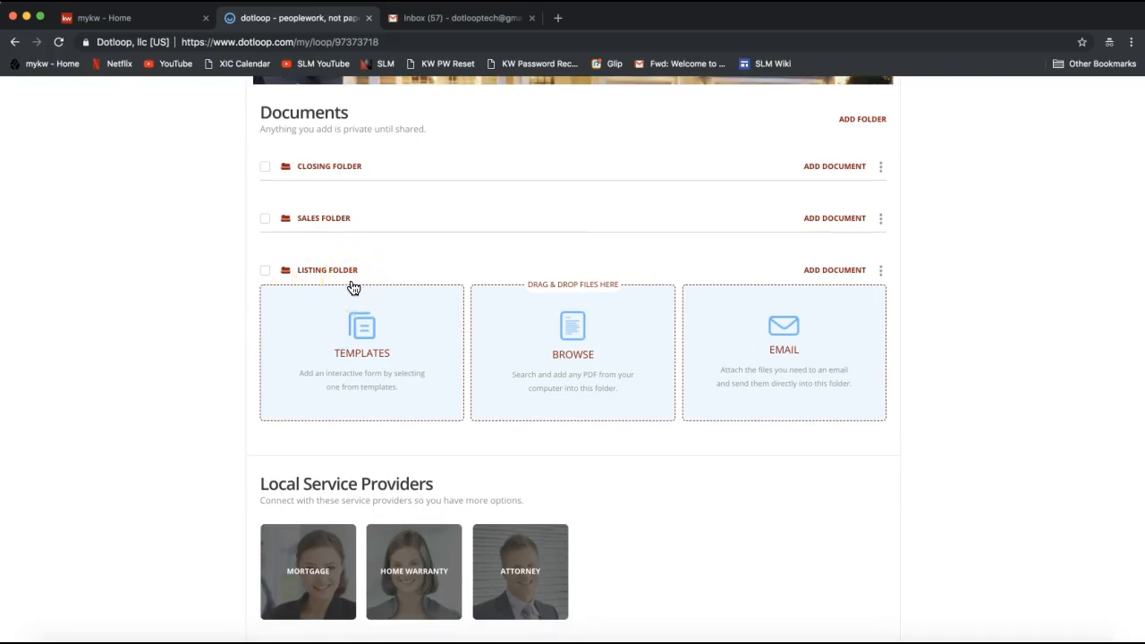
left_click(357, 369)
left_click(372, 366)
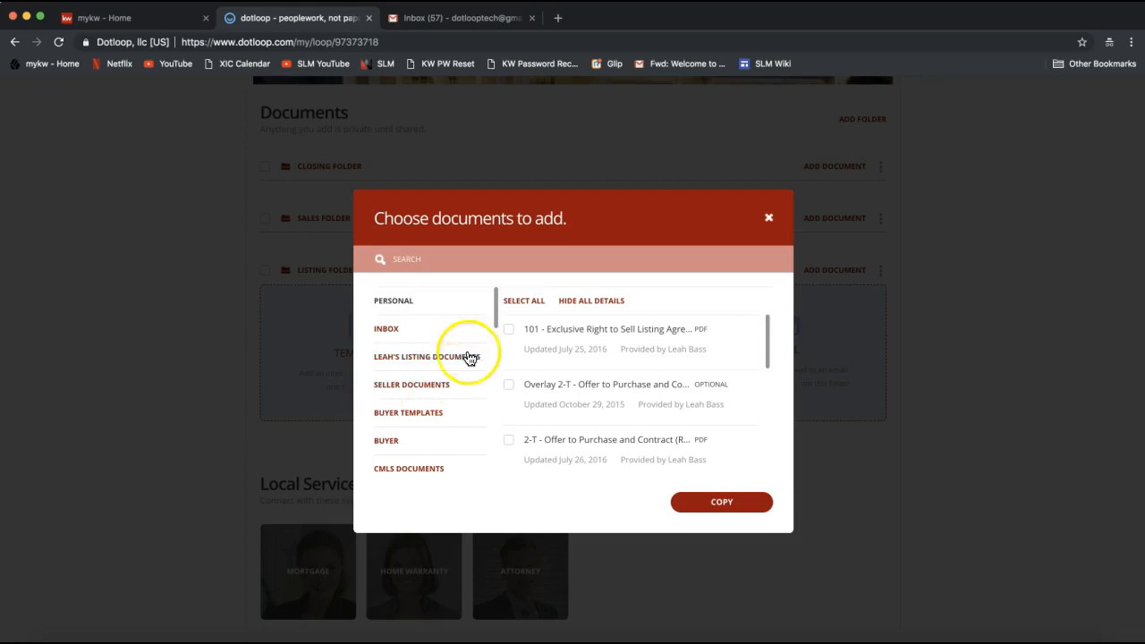
Choose the 2018 NCAR Documents template set and search it for "listing"
left_click_drag(499, 318, 499, 320)
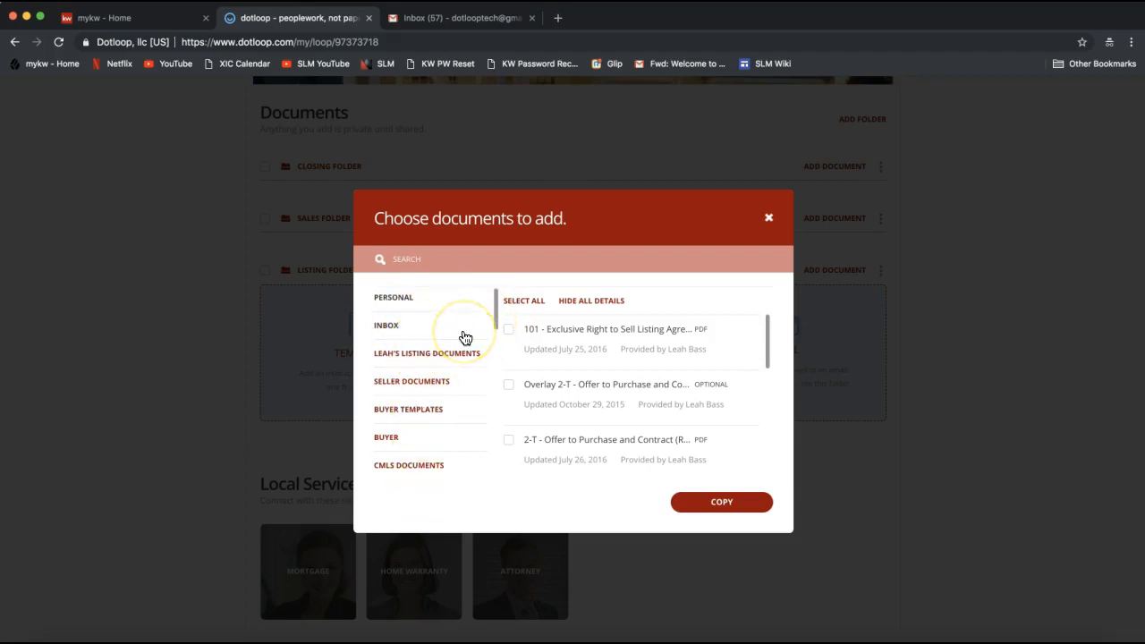
left_click_drag(497, 307, 477, 471)
left_click(397, 467)
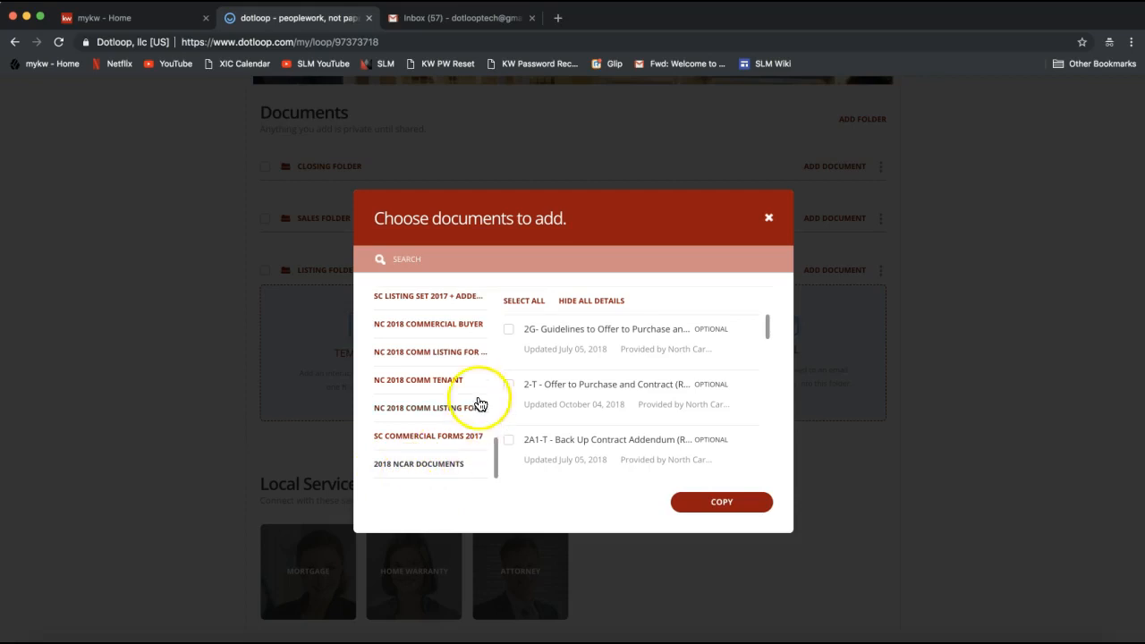
left_click(422, 260)
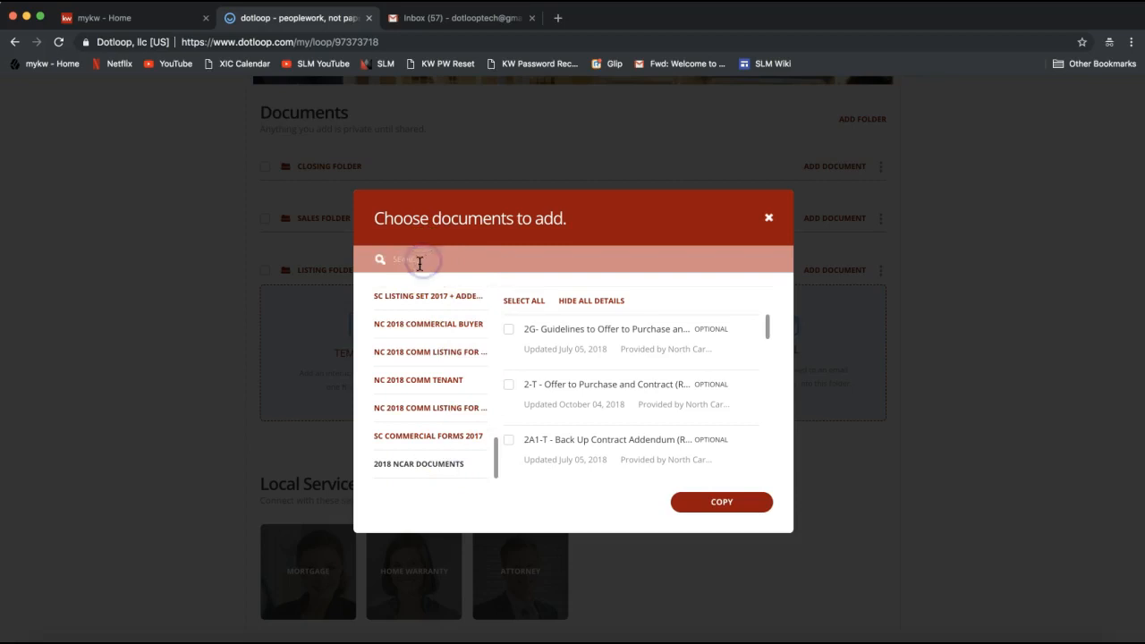
left_click(407, 260)
left_click(418, 259)
type("listing")
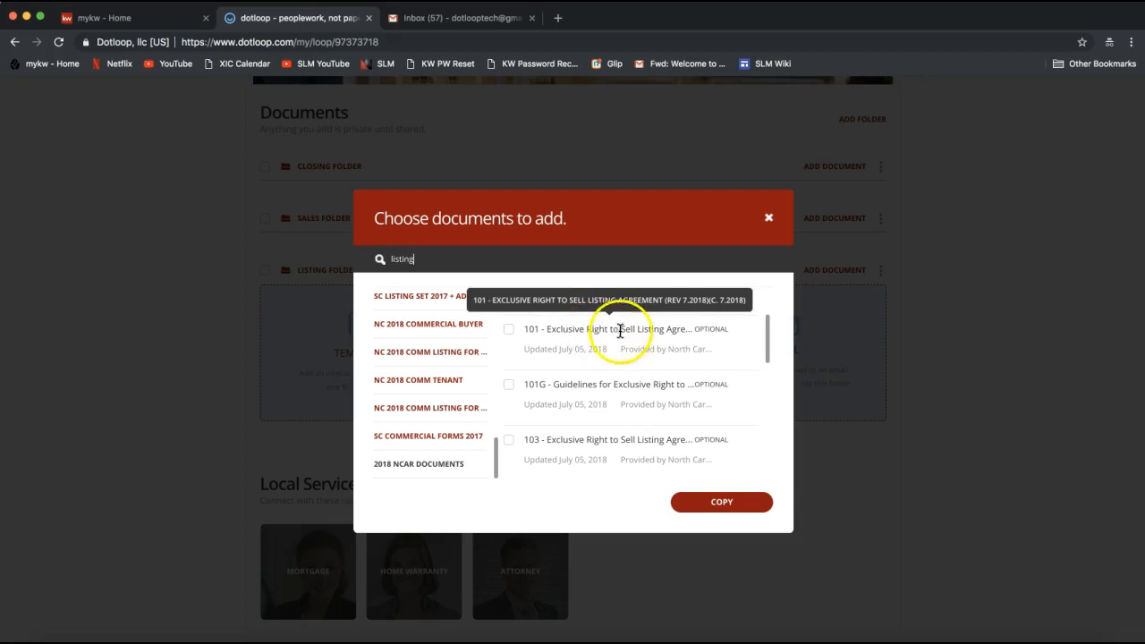
Select only the 101 - Exclusive Right to Sell Listing Agreement and copy it into the Listing Folder
left_click(510, 331)
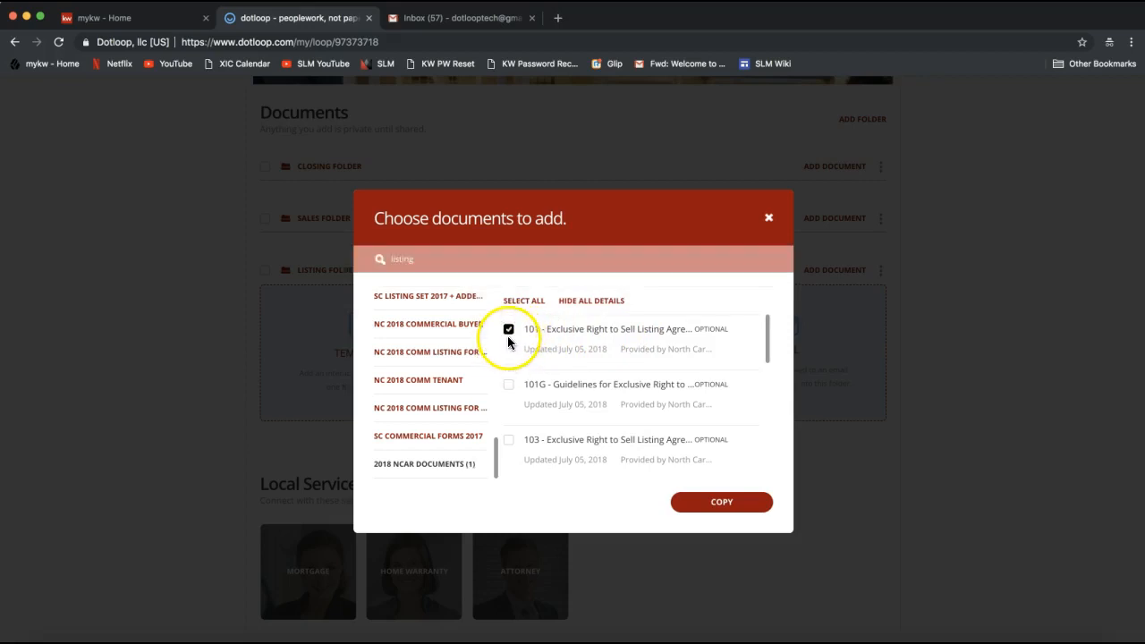
left_click(509, 388)
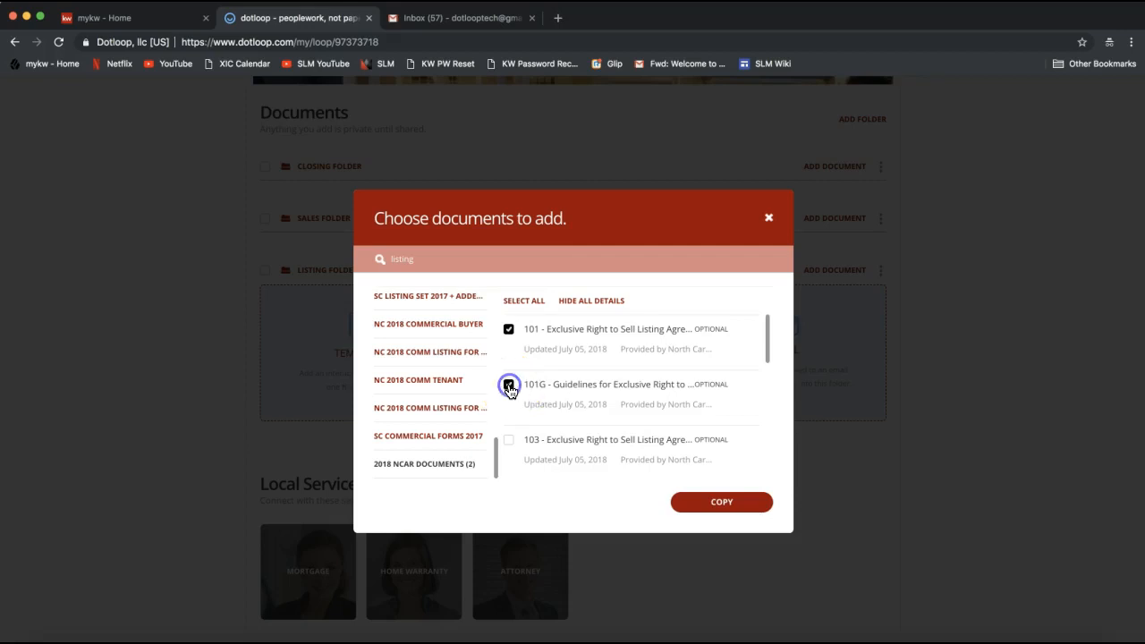
left_click(509, 443)
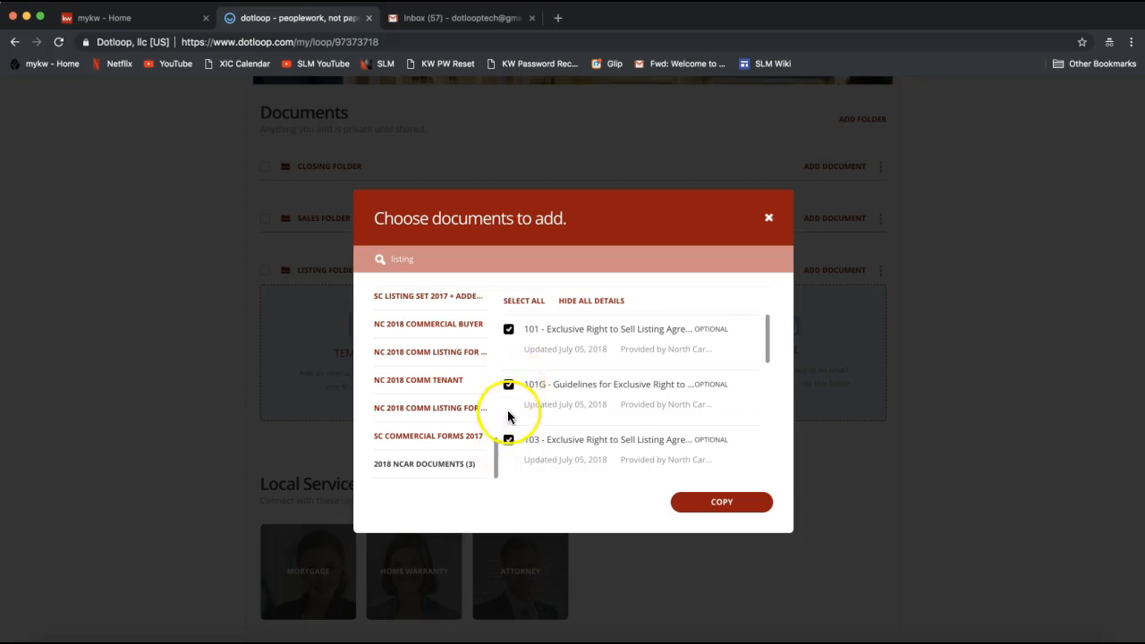
left_click(509, 442)
left_click(509, 385)
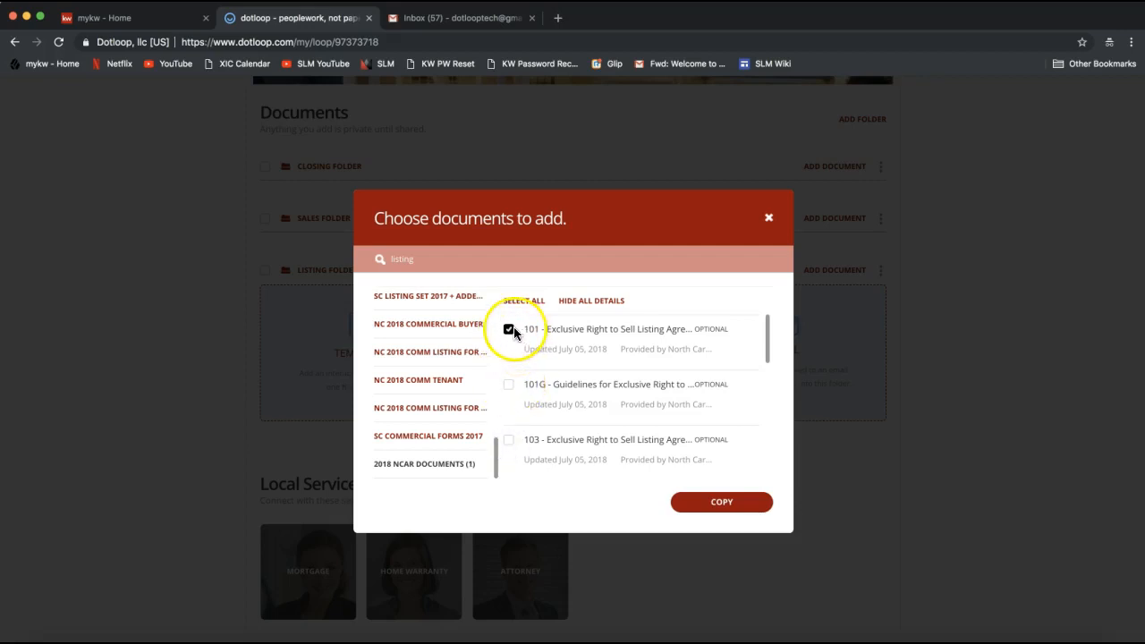
left_click(727, 506)
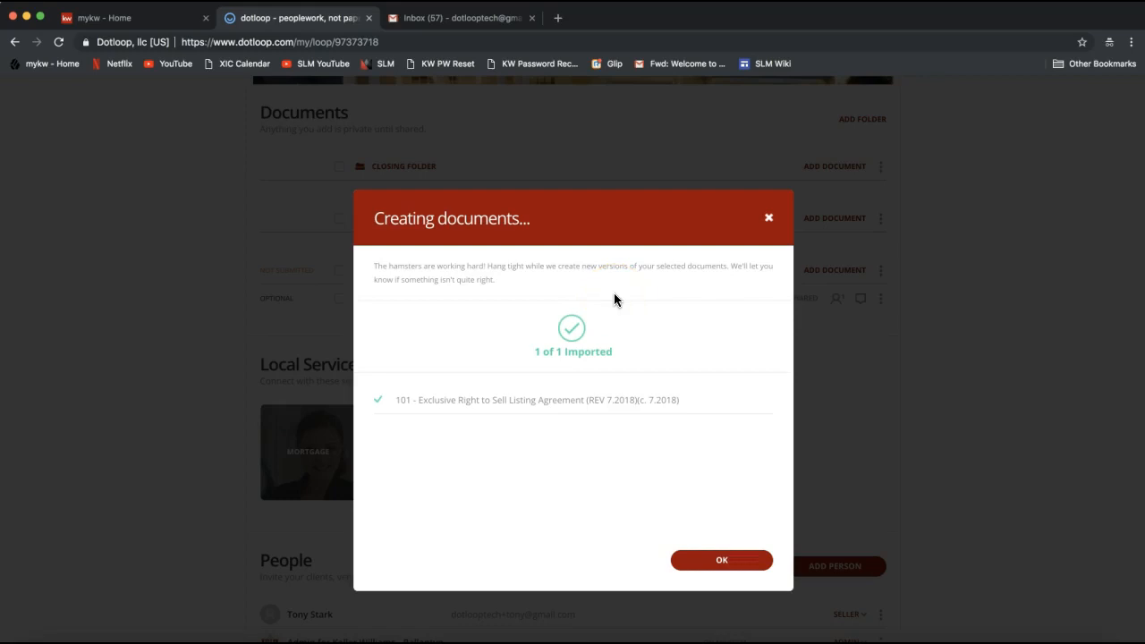
left_click(750, 573)
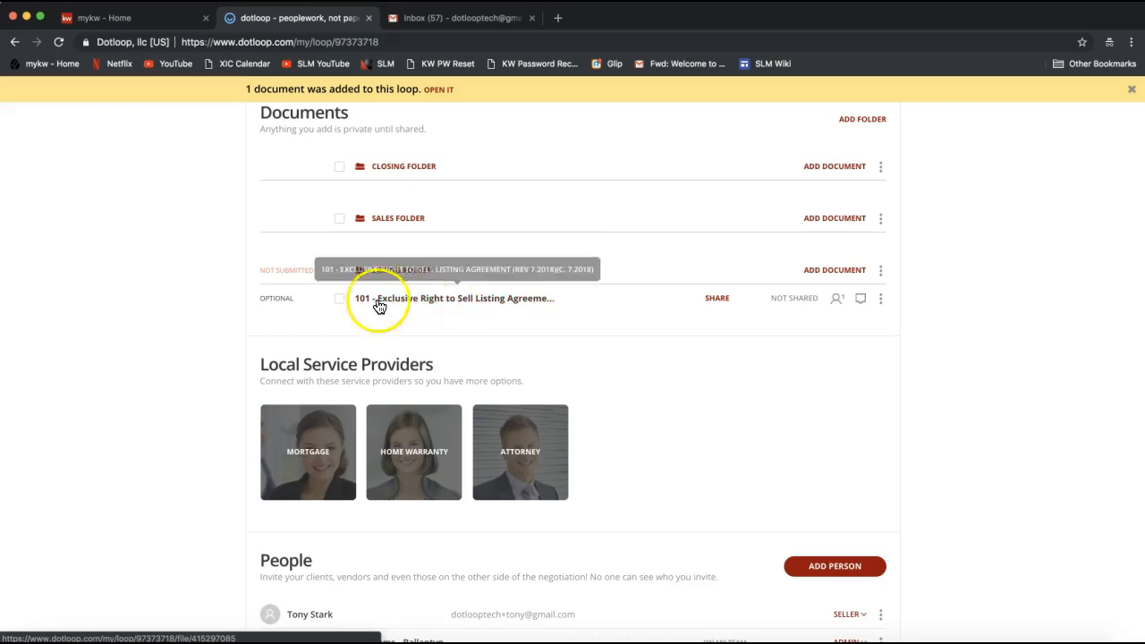
Open the 101 listing agreement and assign the loop's own agent to the Listing Agent 1 role for autofilling
left_click(432, 305)
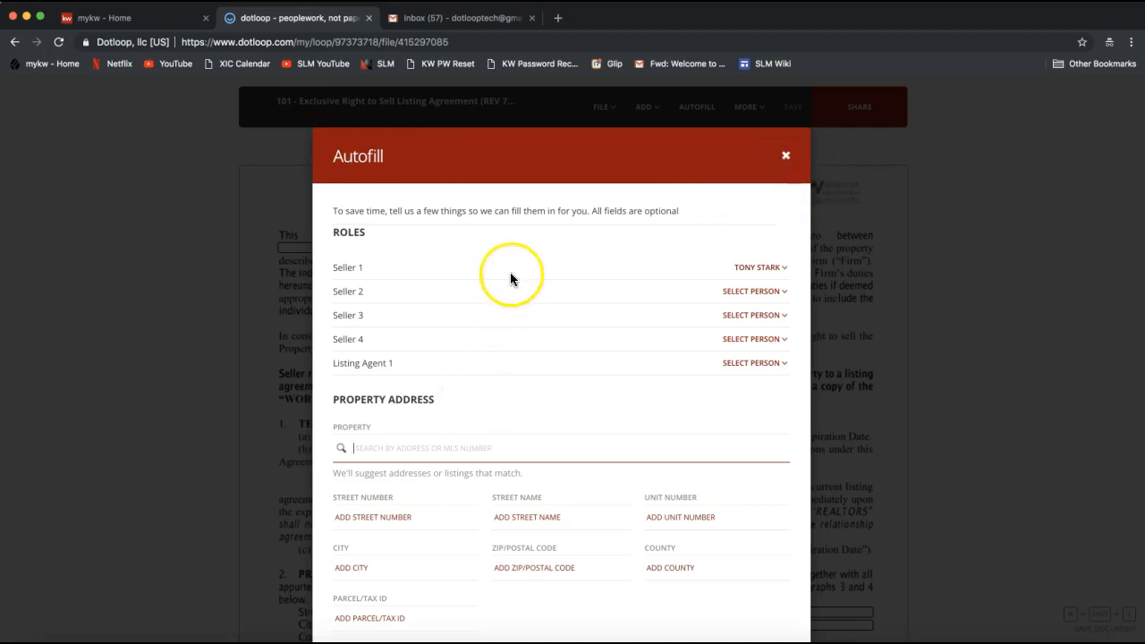
scroll(511, 273, "down", 2)
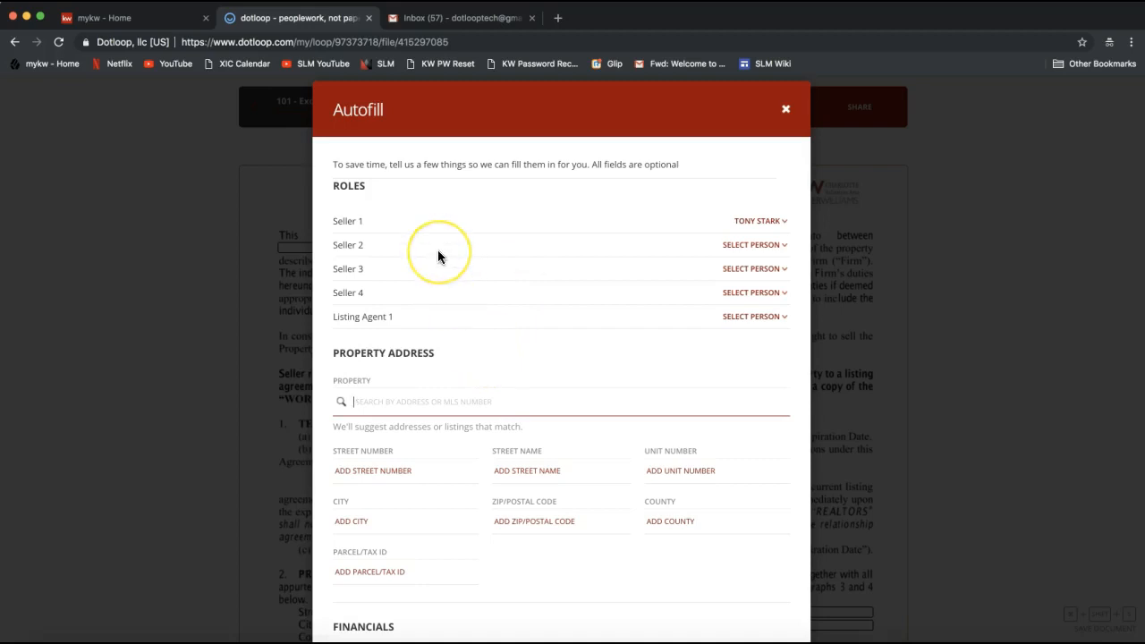
double_click(349, 185)
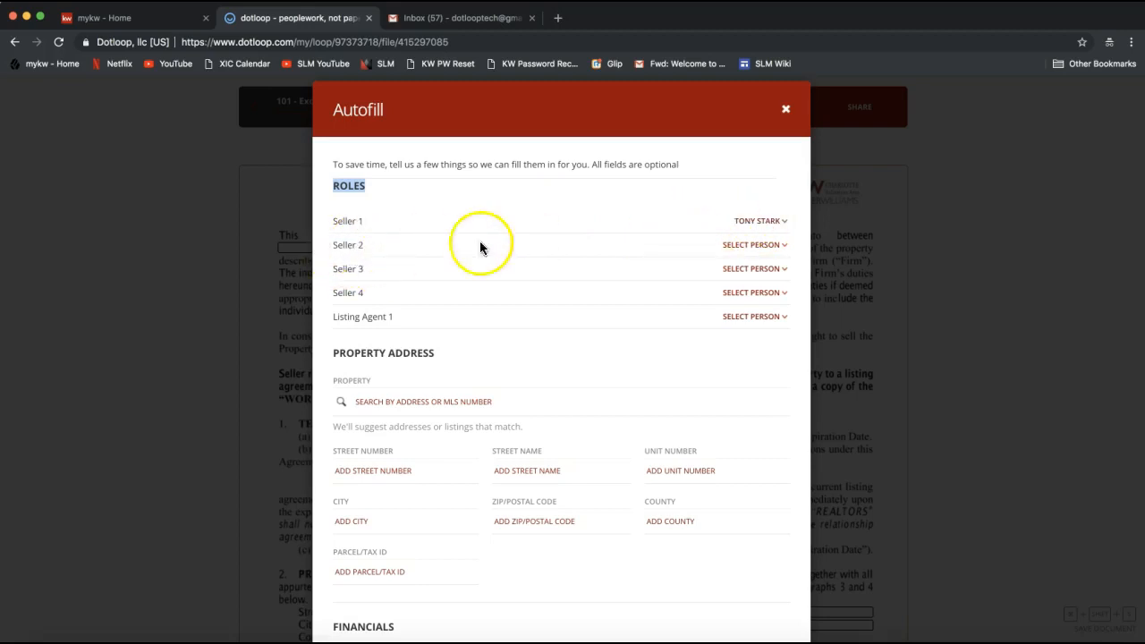
left_click(755, 247)
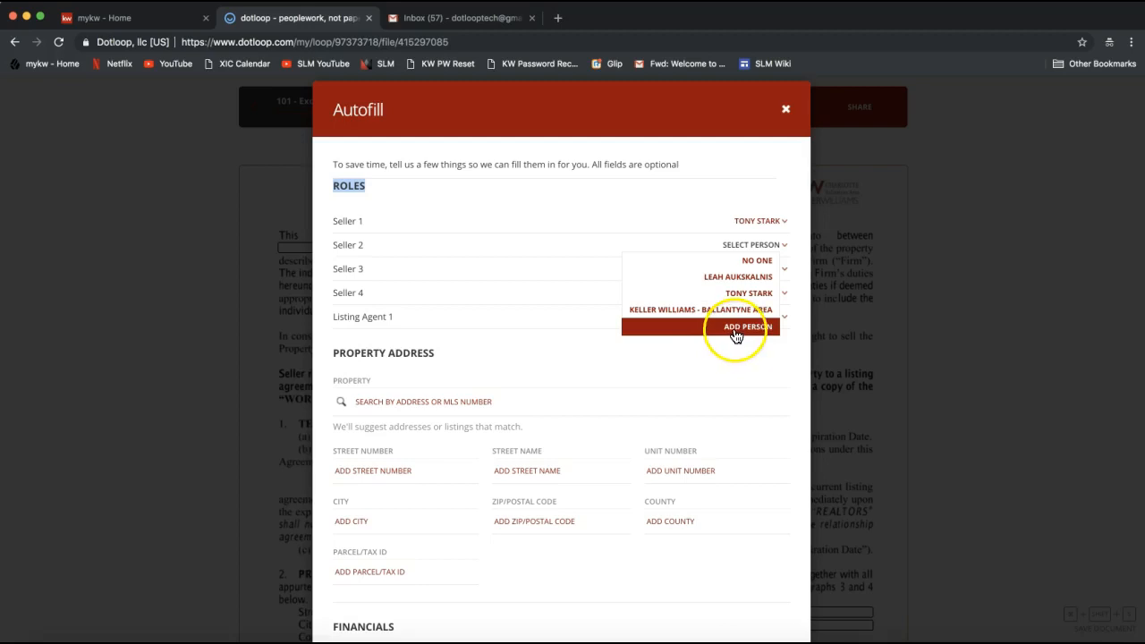
left_click(585, 182)
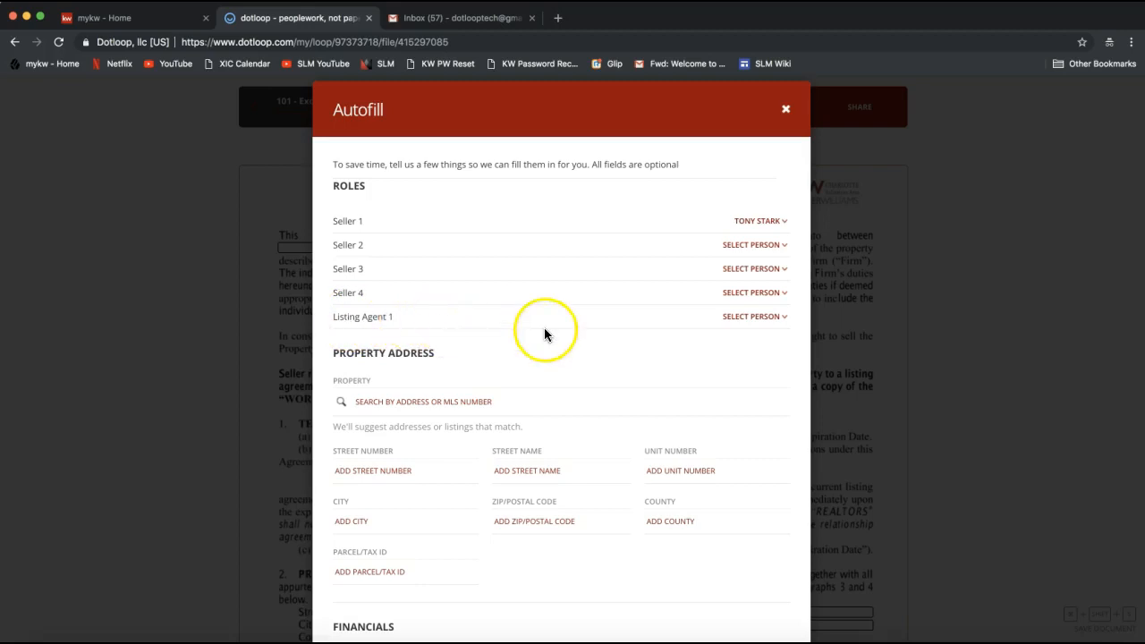
left_click(750, 321)
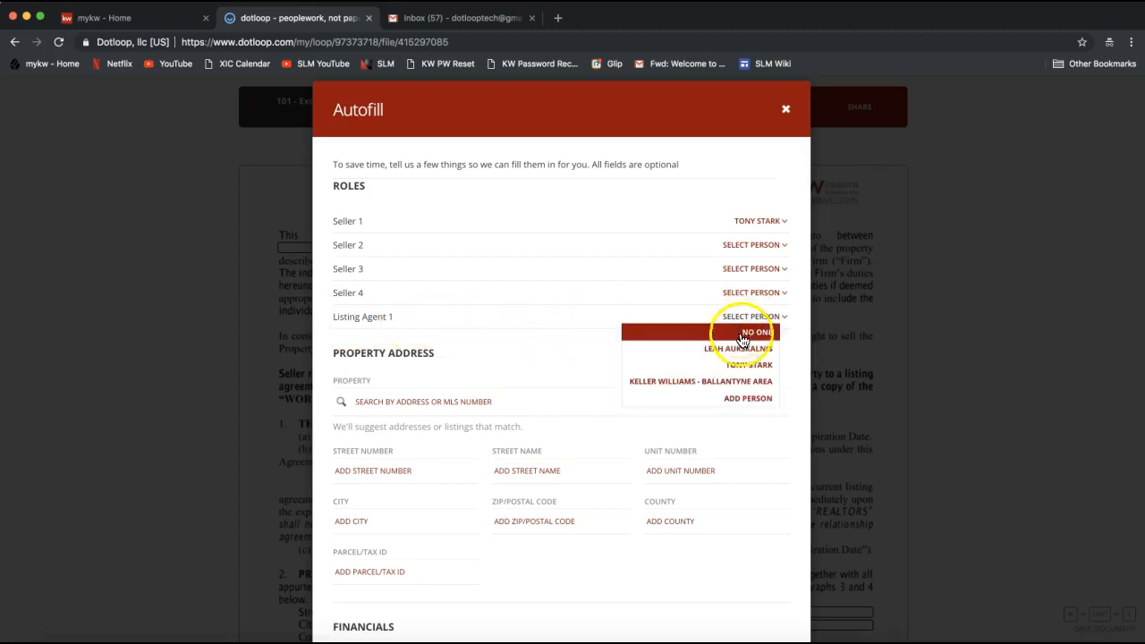
left_click(714, 352)
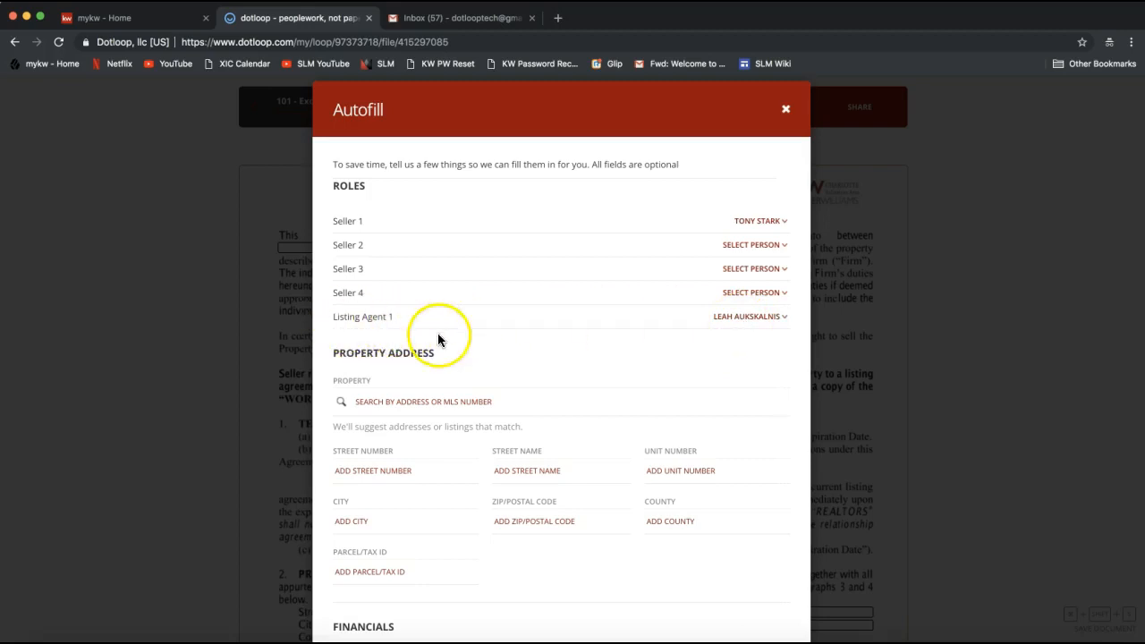
Enter the property's street number and street name in the agreement's Autofill property address
scroll(528, 345, "down", 2)
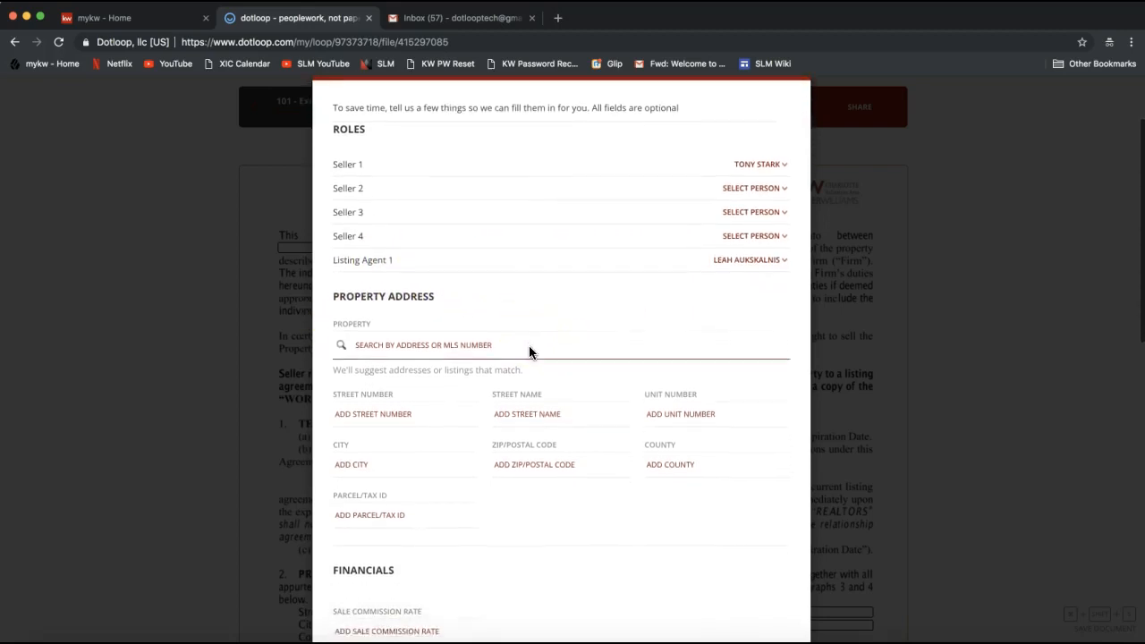
scroll(480, 335, "down", 1)
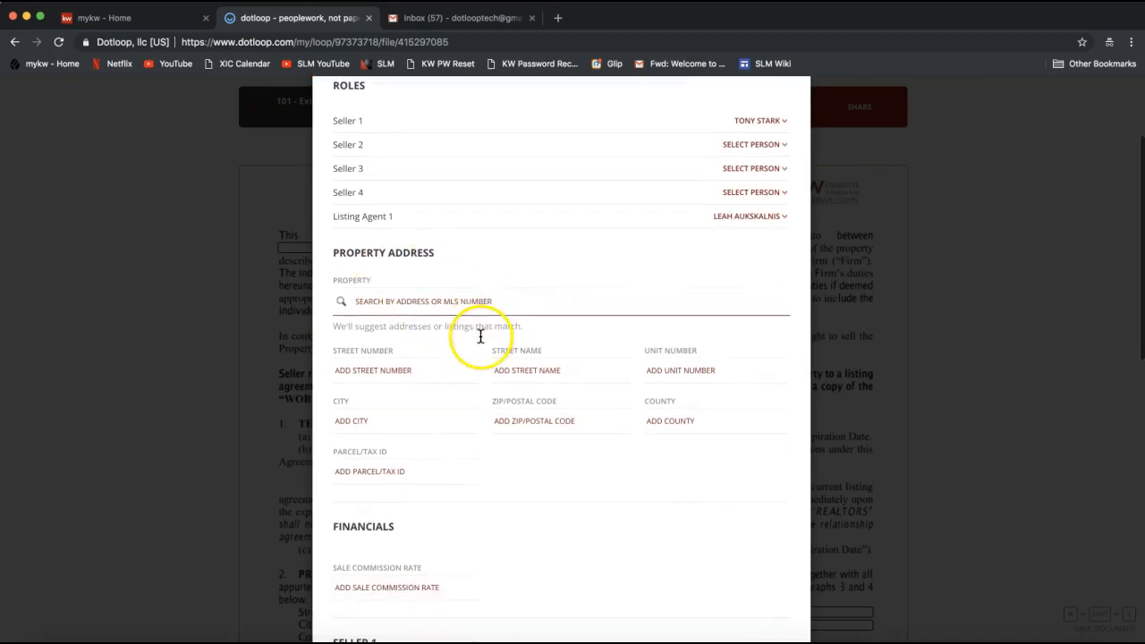
scroll(479, 352, "down", 3)
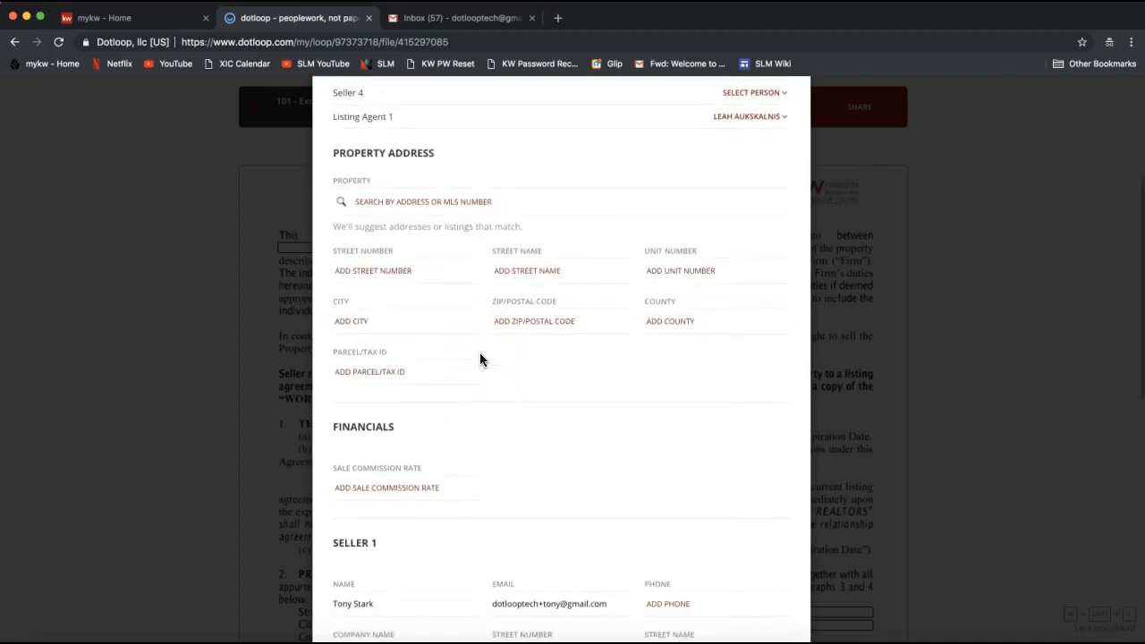
left_click(383, 170)
left_click(528, 318)
left_click(437, 282)
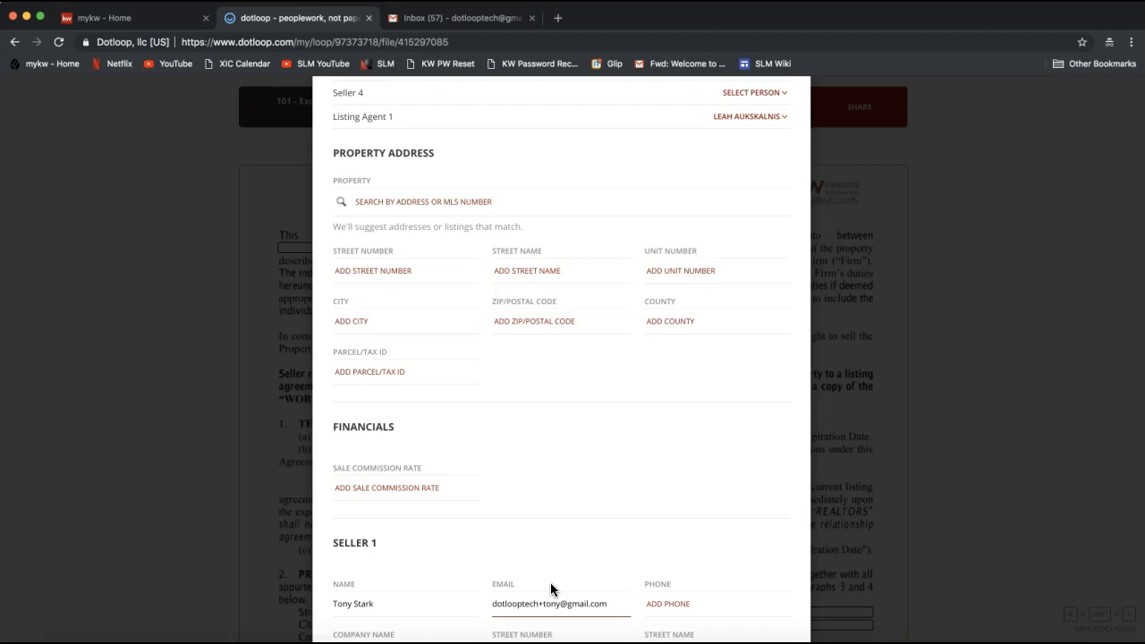
left_click(426, 269)
type("676")
left_click(578, 269)
type("Dotloop Rocks Drive")
Complete the property address with the city, county and ZIP code
key("Tab")
key("Tab")
type("Charlotte")
key("Tab")
type("NC")
key("Tab")
type("Mecklenburg")
left_click(527, 320)
double_click(527, 321)
type("28277")
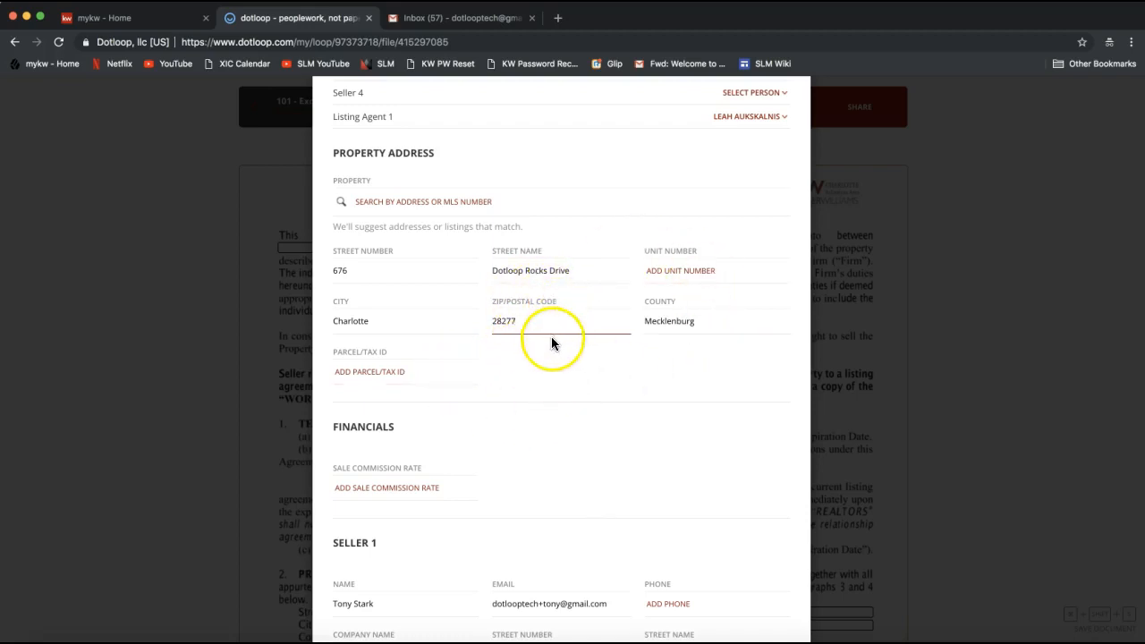
Leave the remaining optional details blank, autofill the listing agreement with the assigned roles and property address, and review the filled first page
left_click(420, 202)
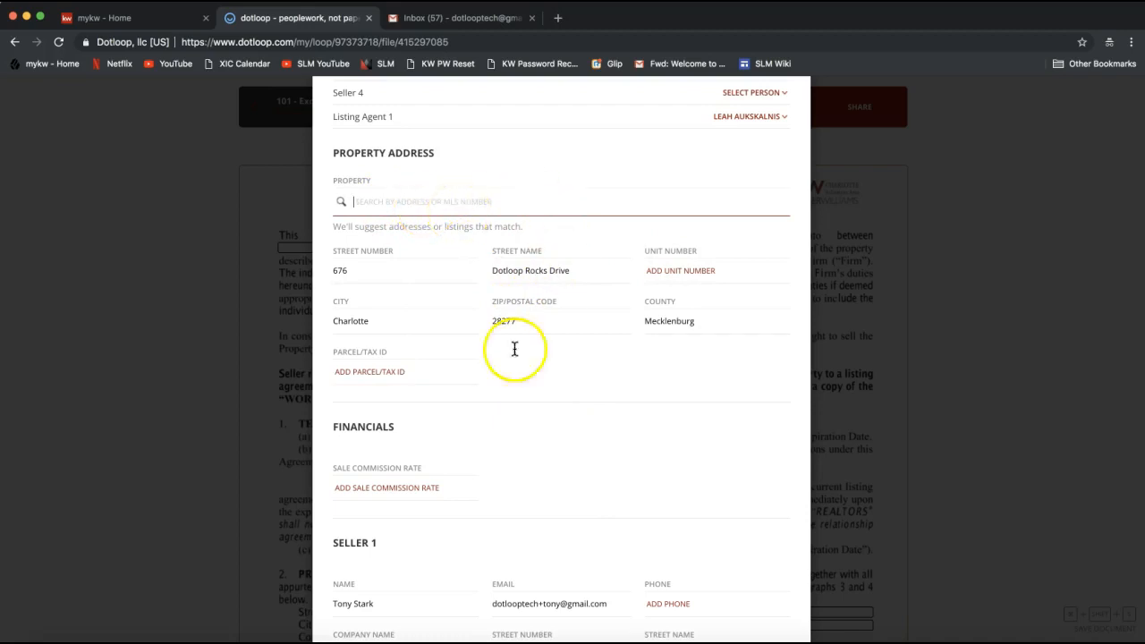
scroll(554, 376, "down", 1)
scroll(554, 378, "down", 1)
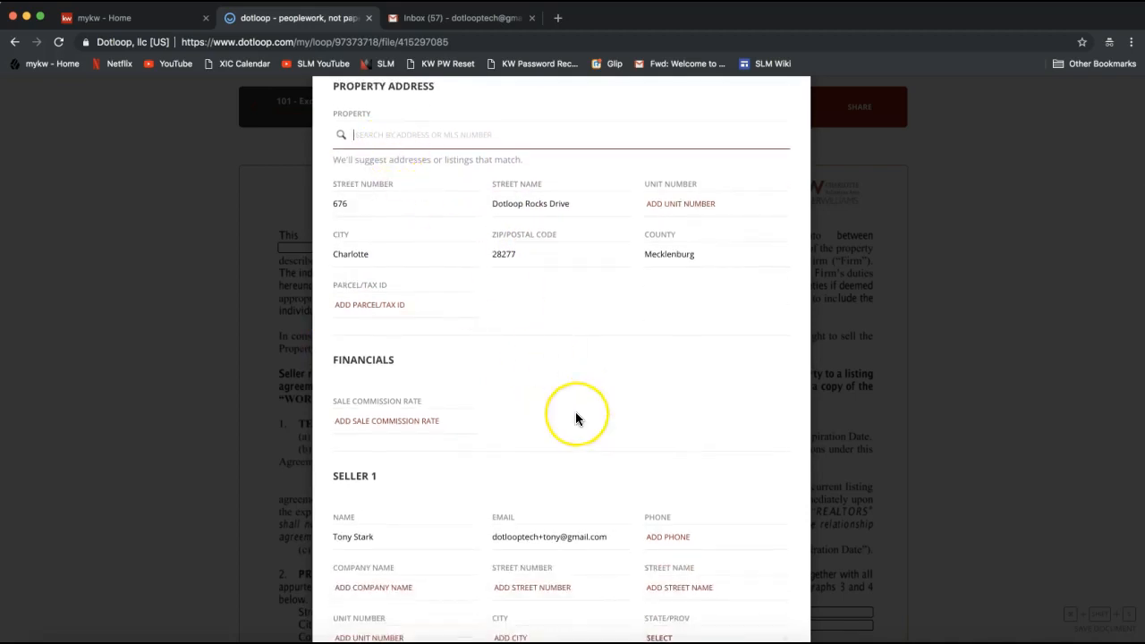
scroll(576, 412, "down", 5)
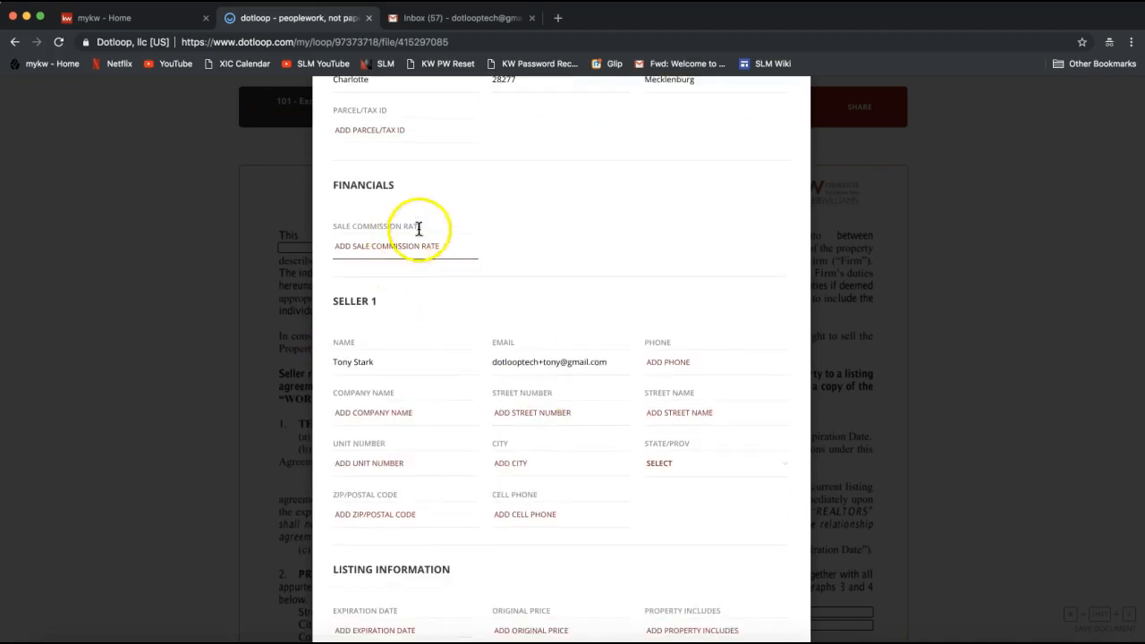
scroll(440, 201, "down", 8)
scroll(442, 206, "down", 1)
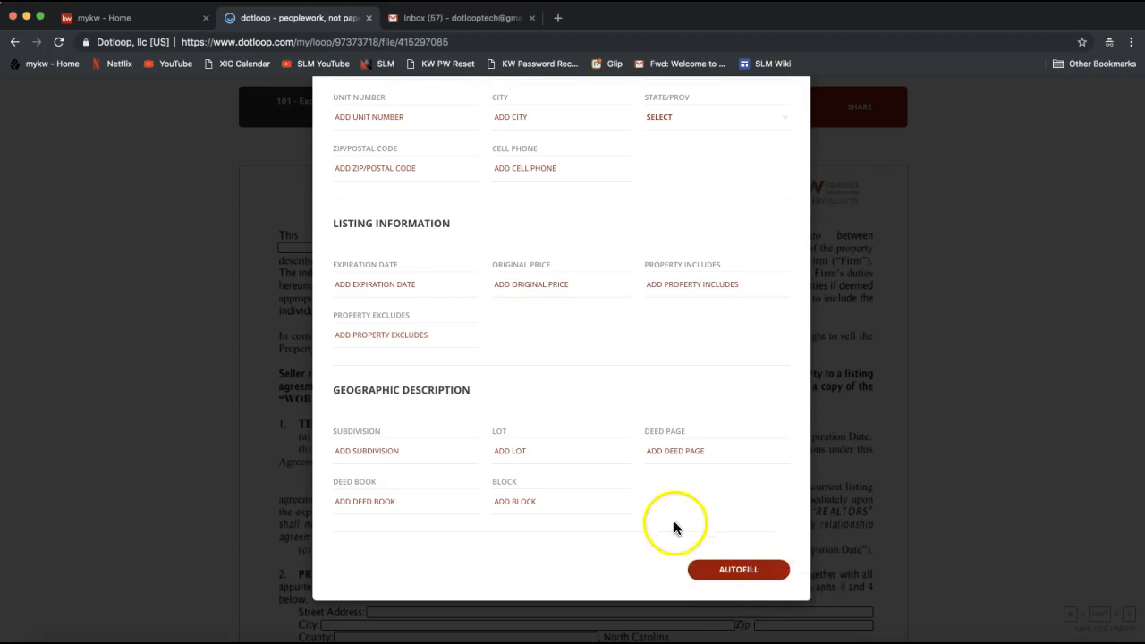
left_click(742, 576)
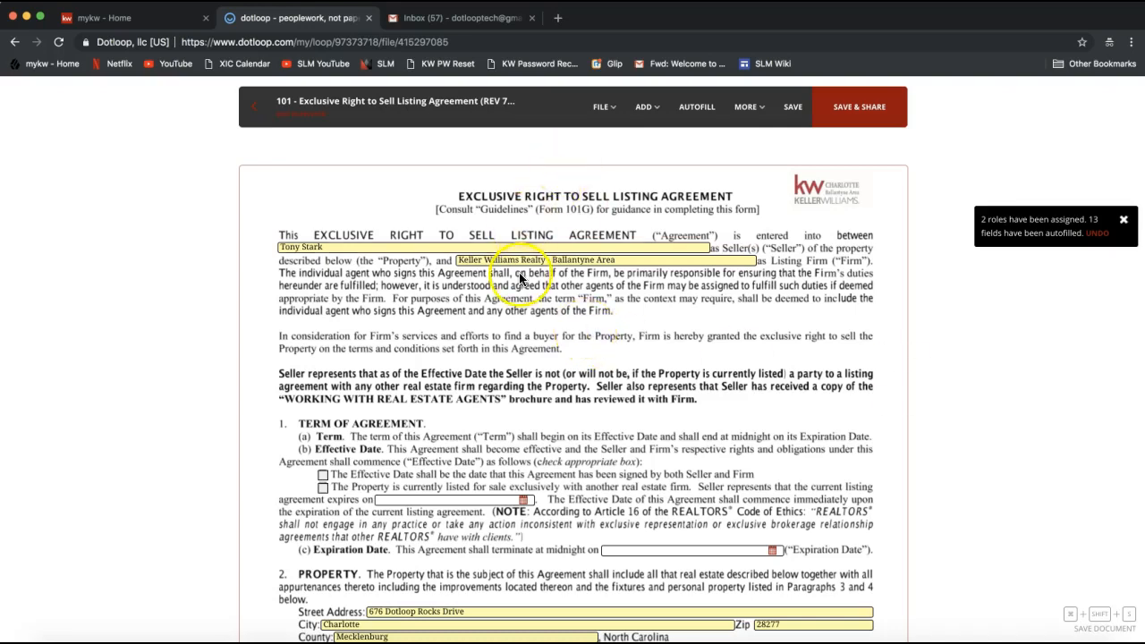
scroll(519, 272, "down", 3)
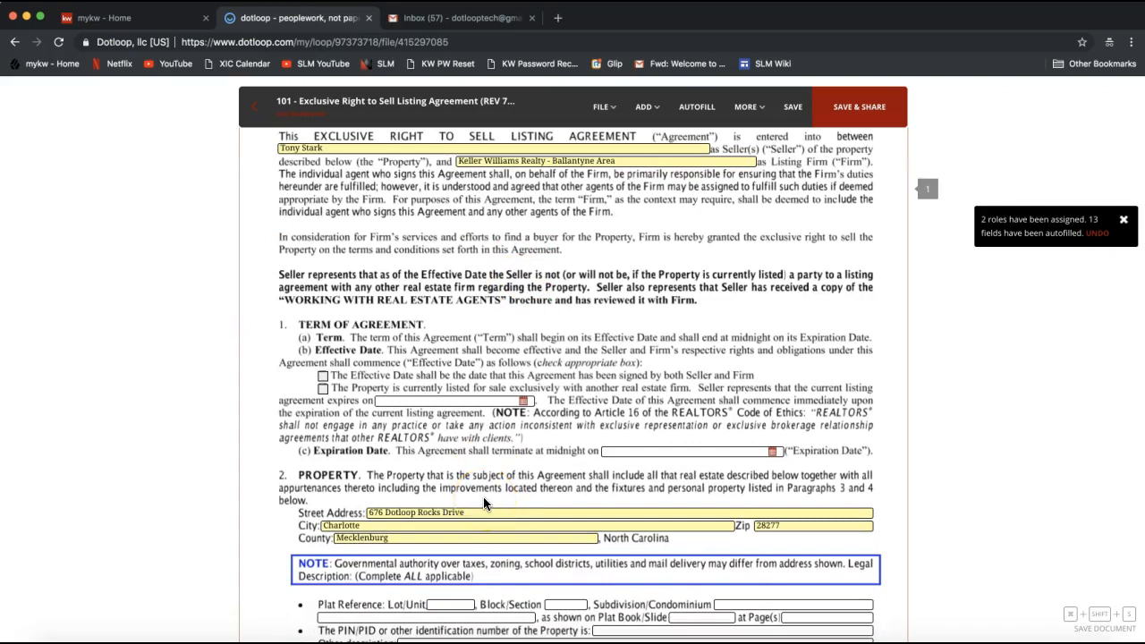
scroll(484, 499, "up", 3)
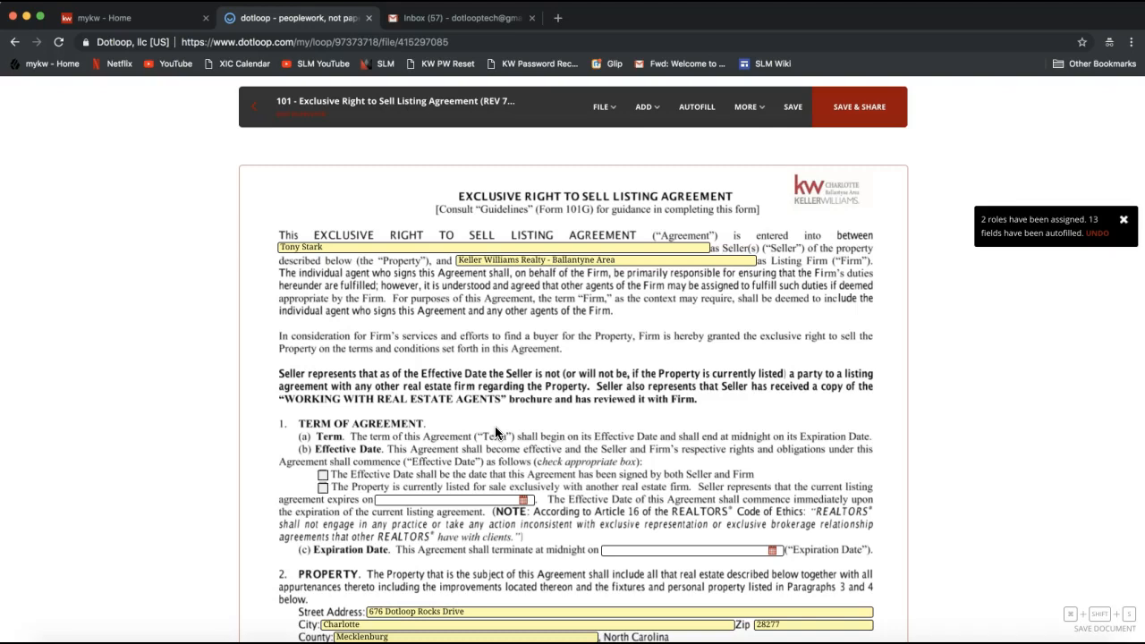
Examine the listing agreement's file options, such as Download, and its additional options, such as Host In Person Signing
left_click(602, 161)
left_click(603, 108)
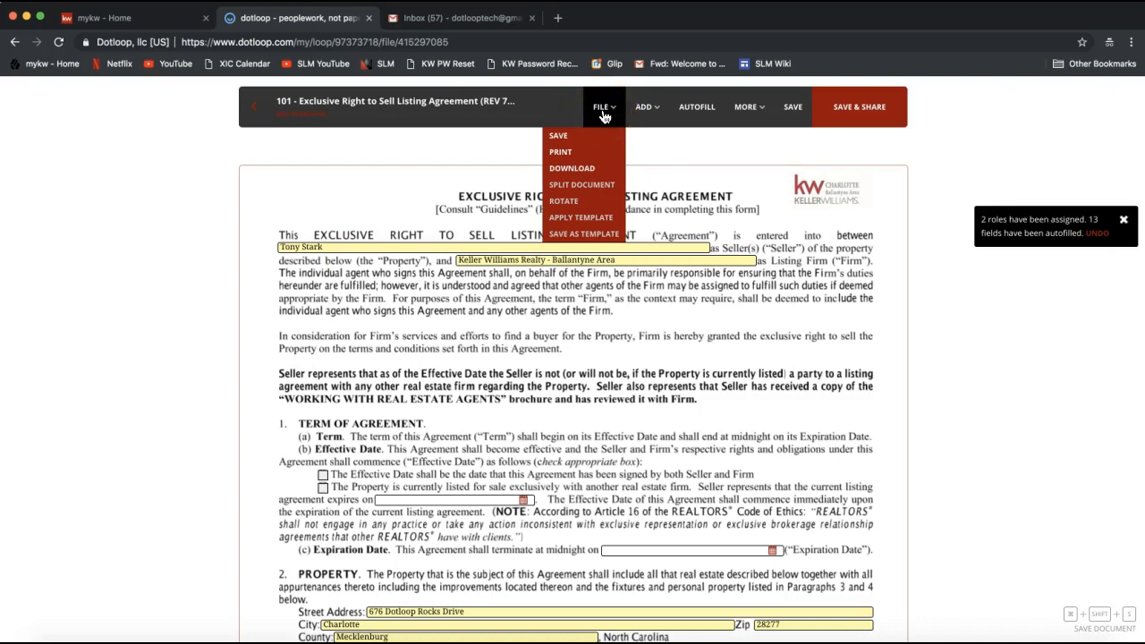
left_click(612, 125)
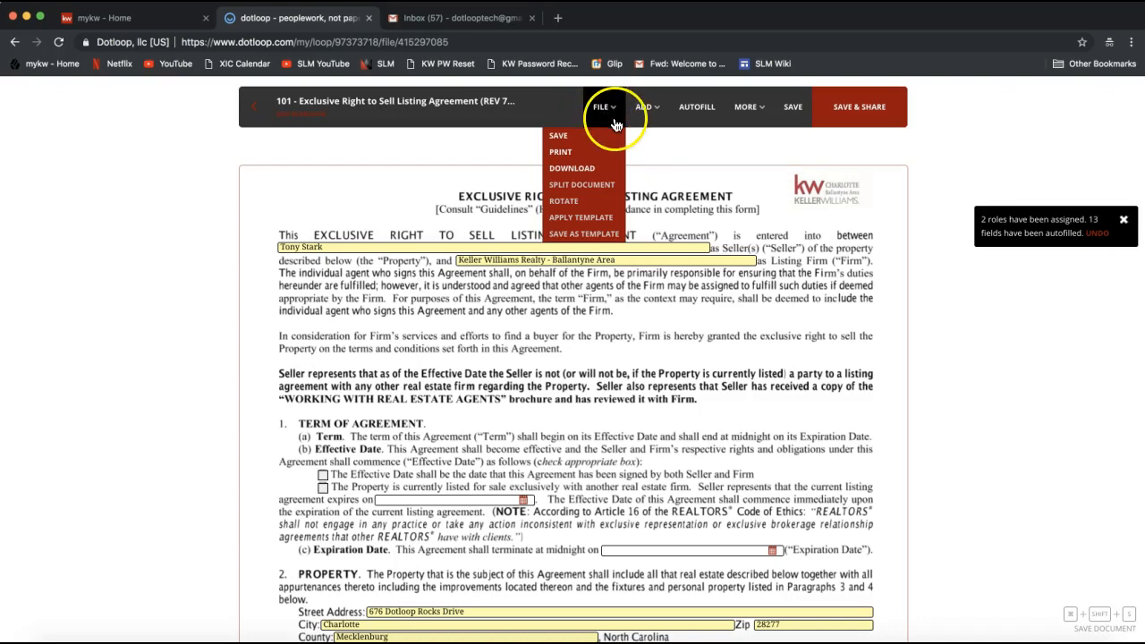
left_click(609, 170)
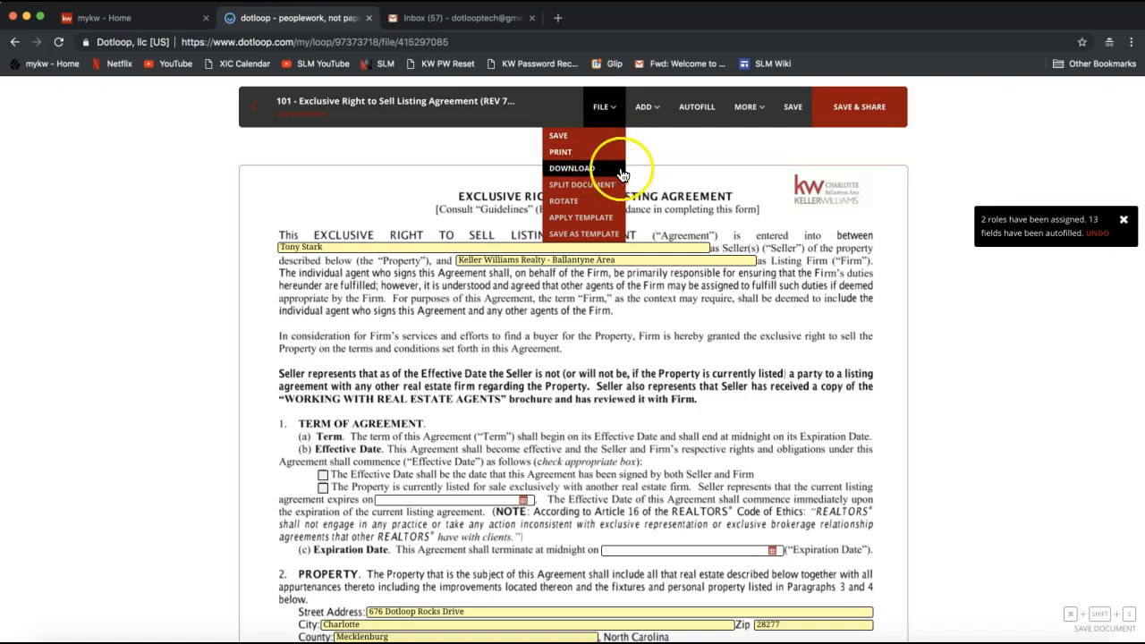
left_click(748, 111)
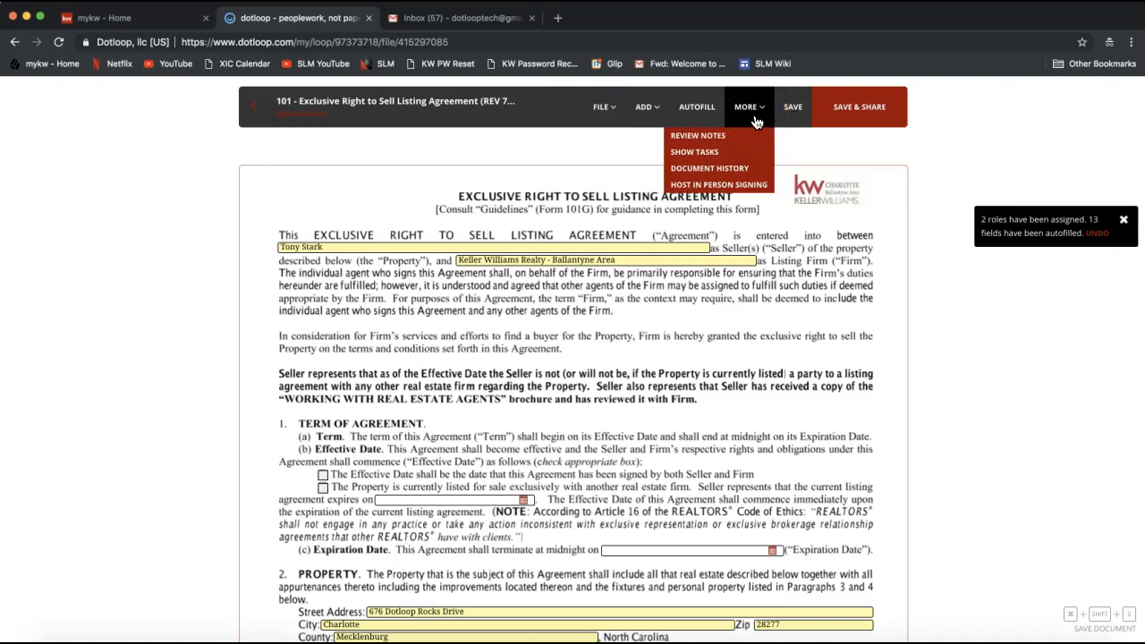
left_click(749, 185)
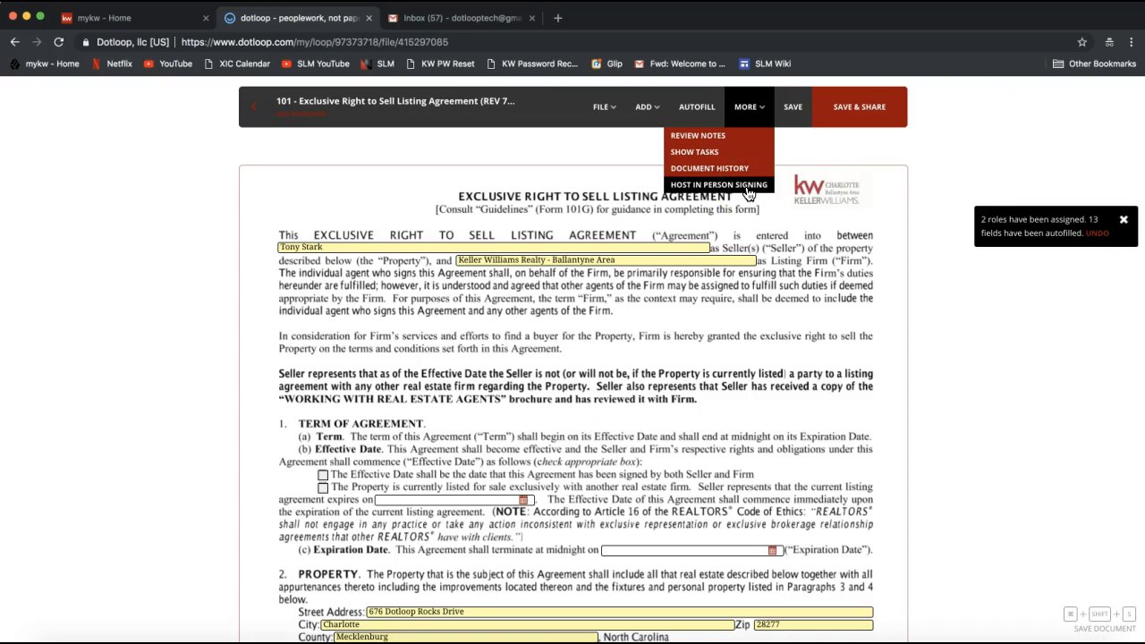
left_click(861, 122)
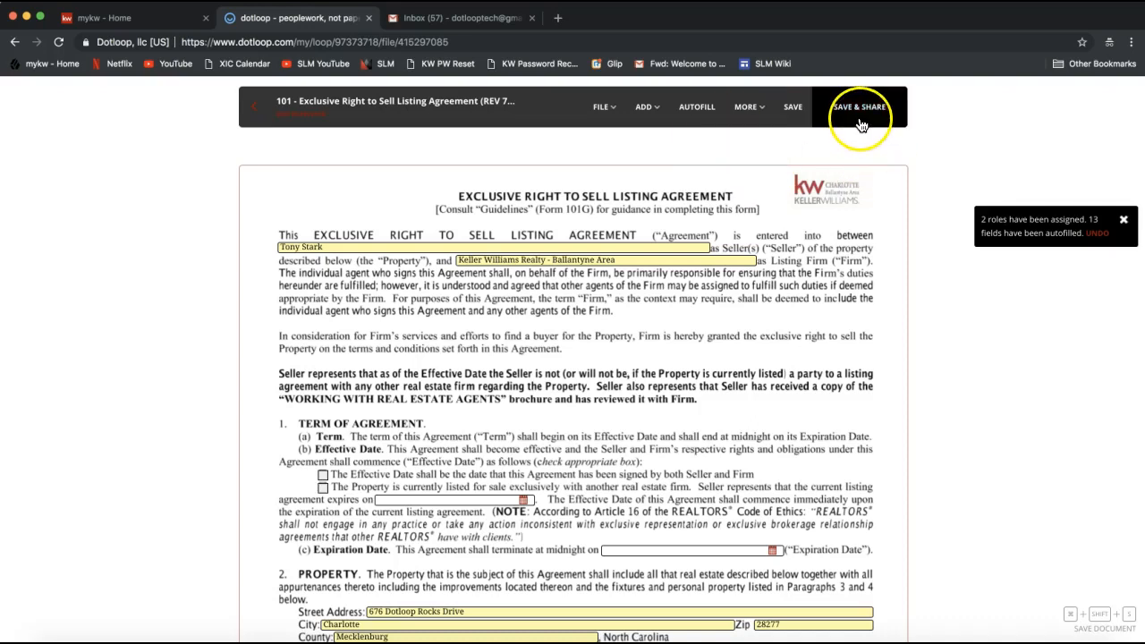
Start hosting an in-person signing of the agreement, saving the unsaved changes, and dismiss the signer selection
left_click(744, 107)
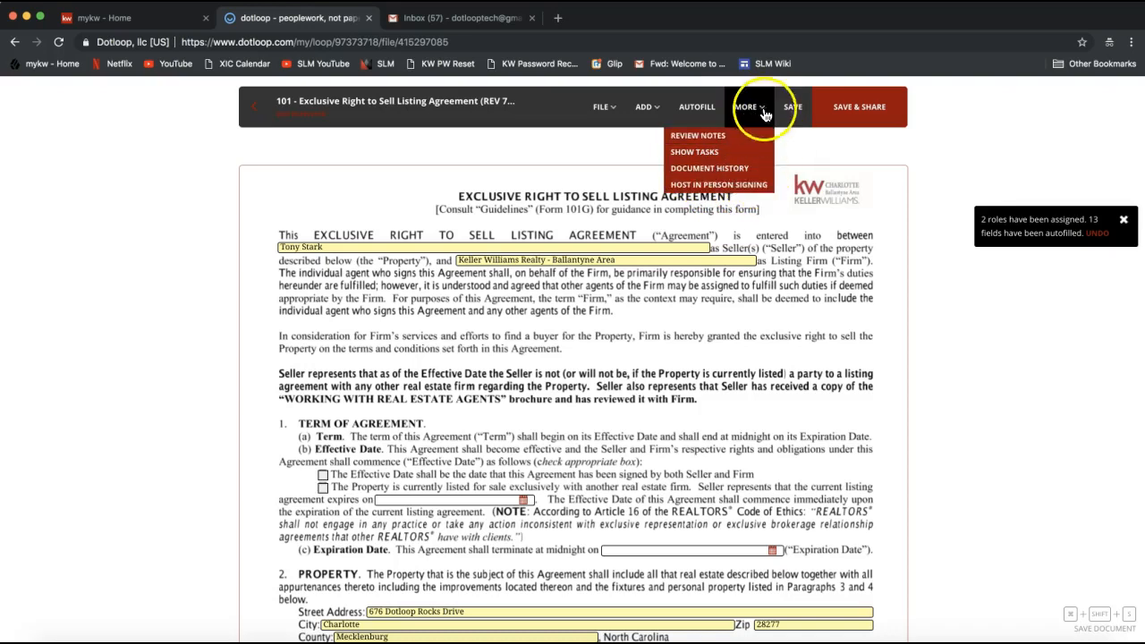
left_click(698, 189)
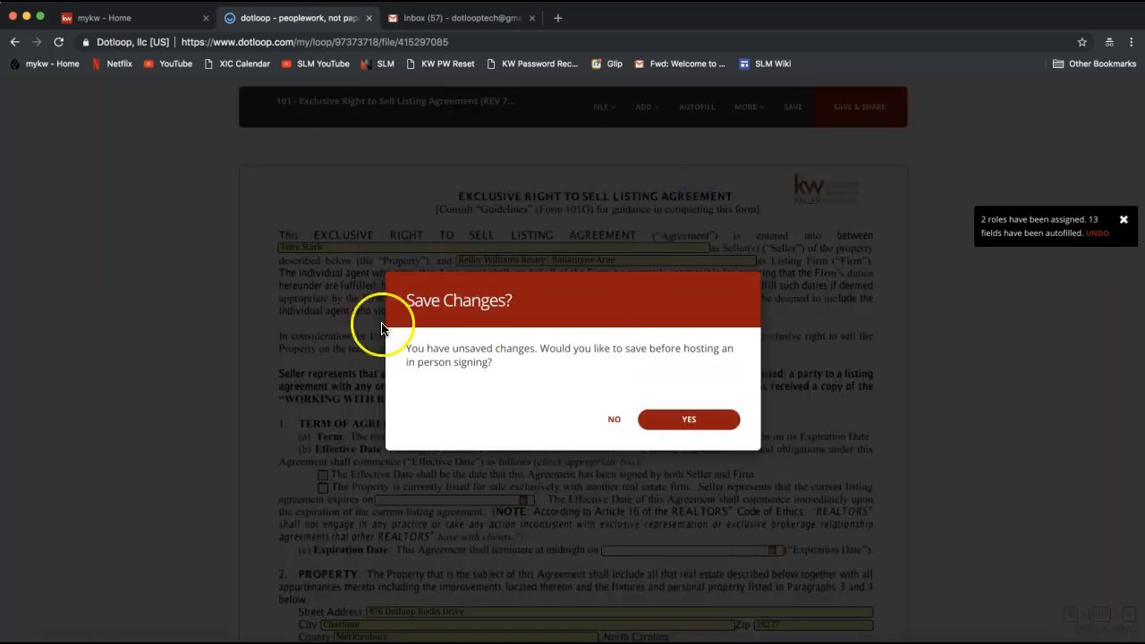
left_click(689, 422)
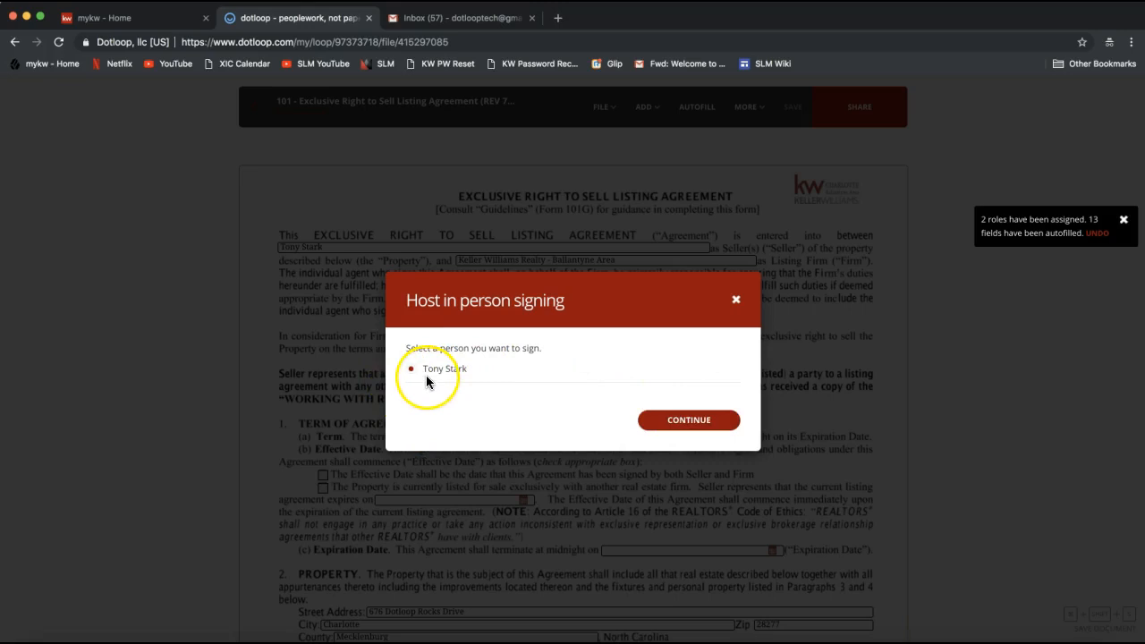
left_click(707, 433)
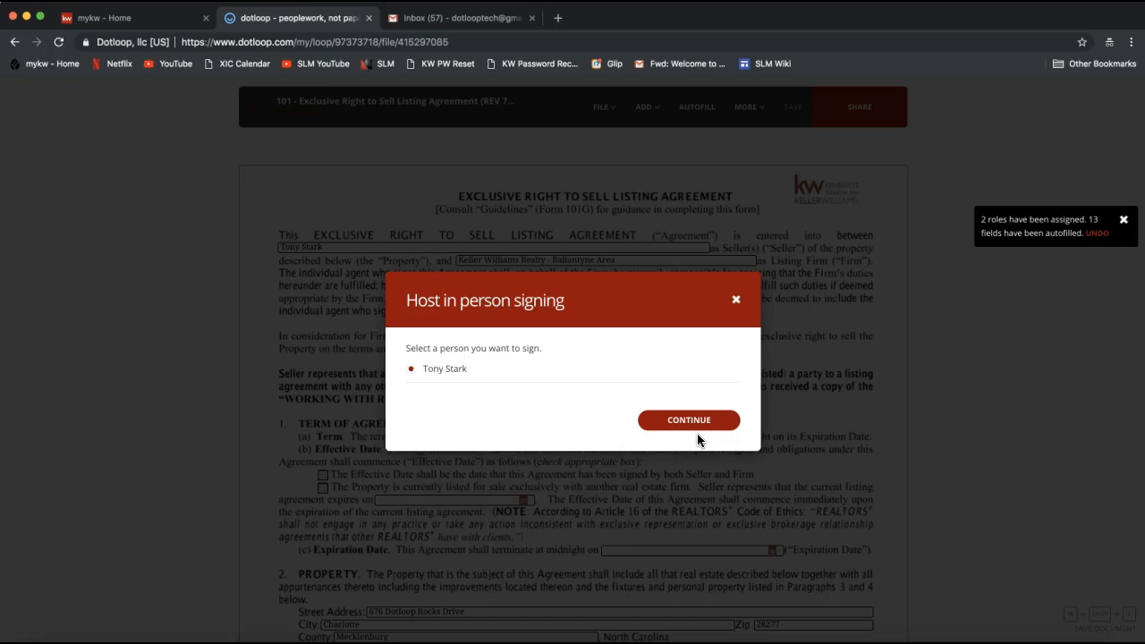
left_click(736, 299)
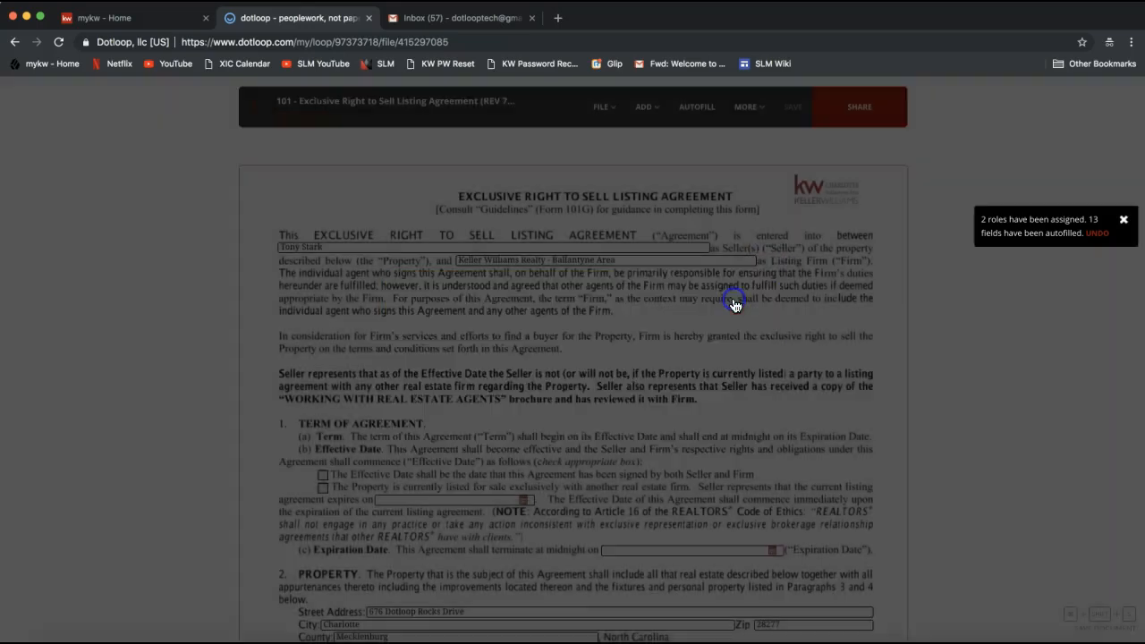
Examine the options for adding signatures, initials and strikethroughs, and check the seller initials fields at the end of page 1
left_click(750, 108)
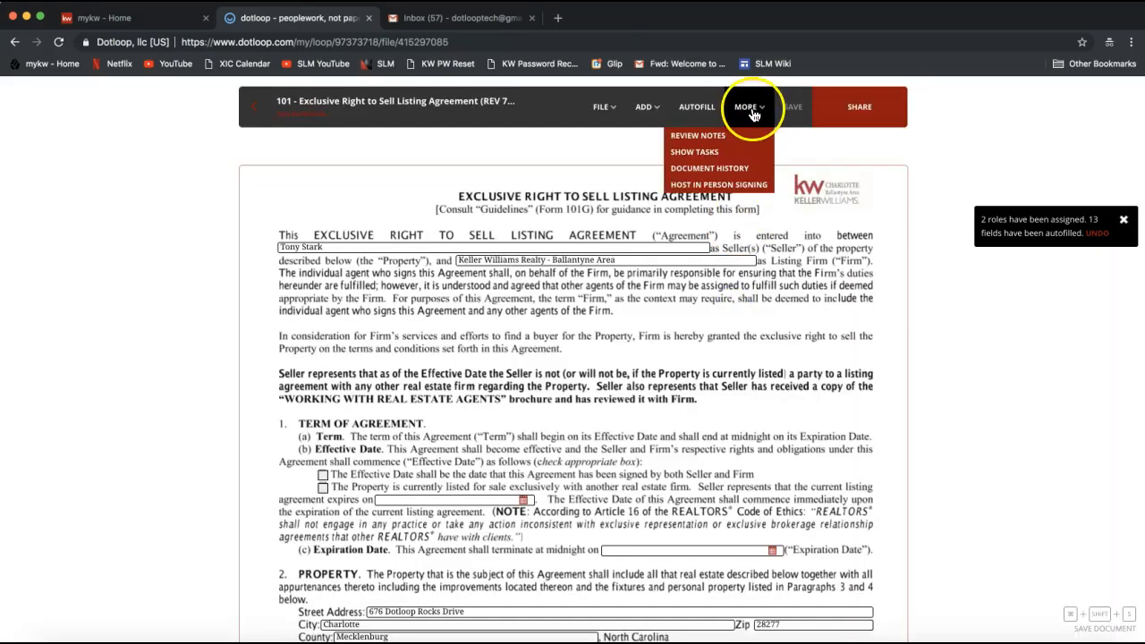
left_click(741, 194)
left_click(661, 132)
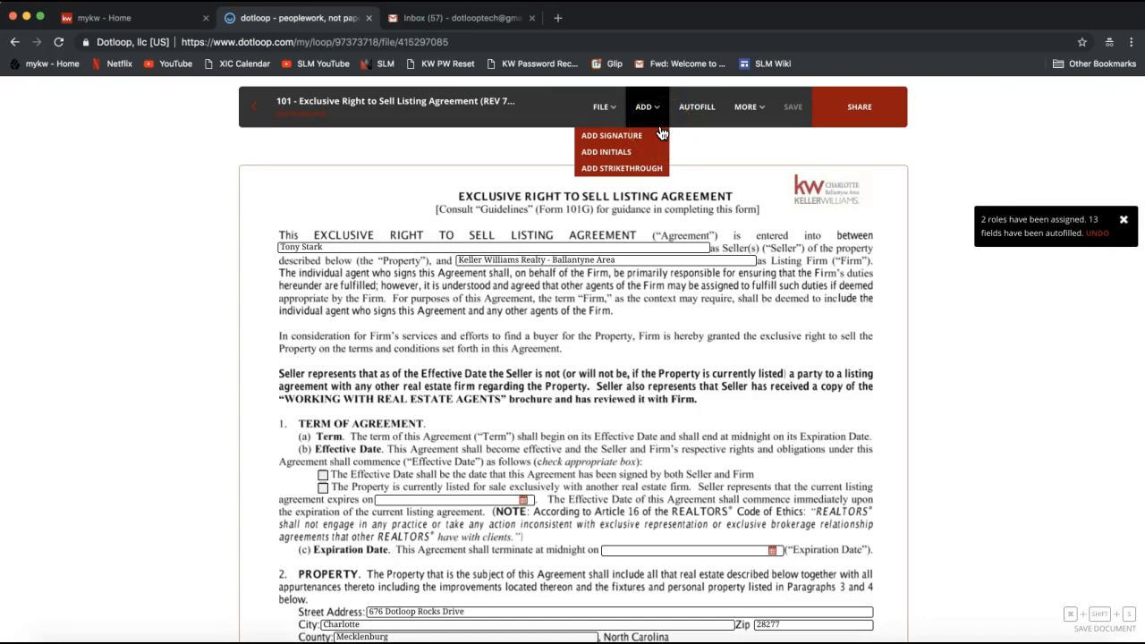
left_click(655, 113)
left_click(625, 150)
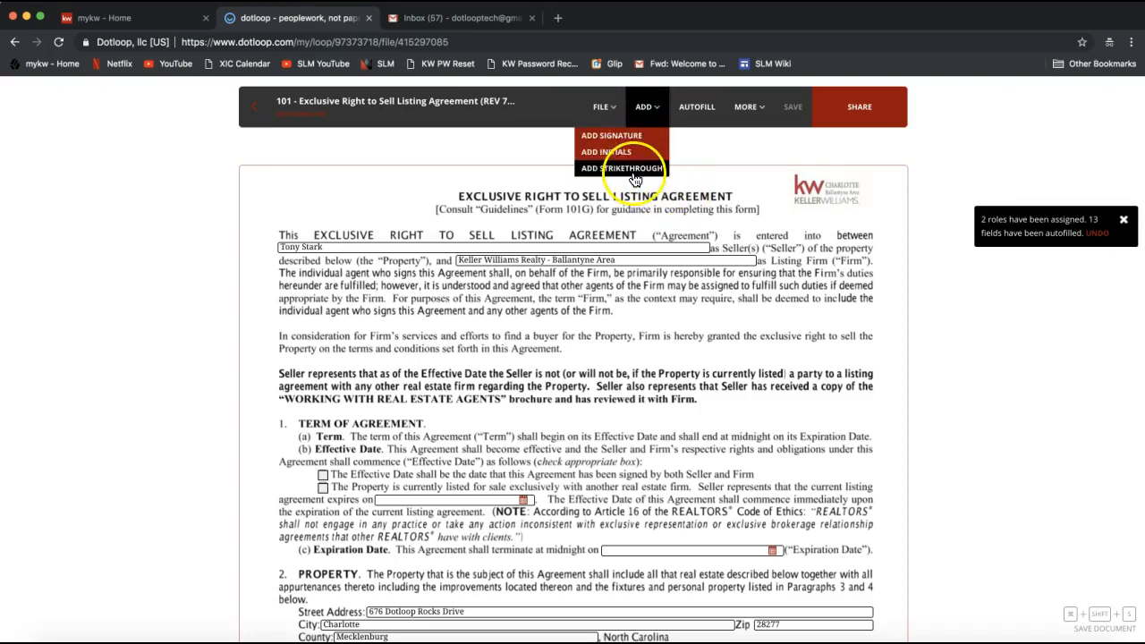
scroll(856, 225, "down", 10)
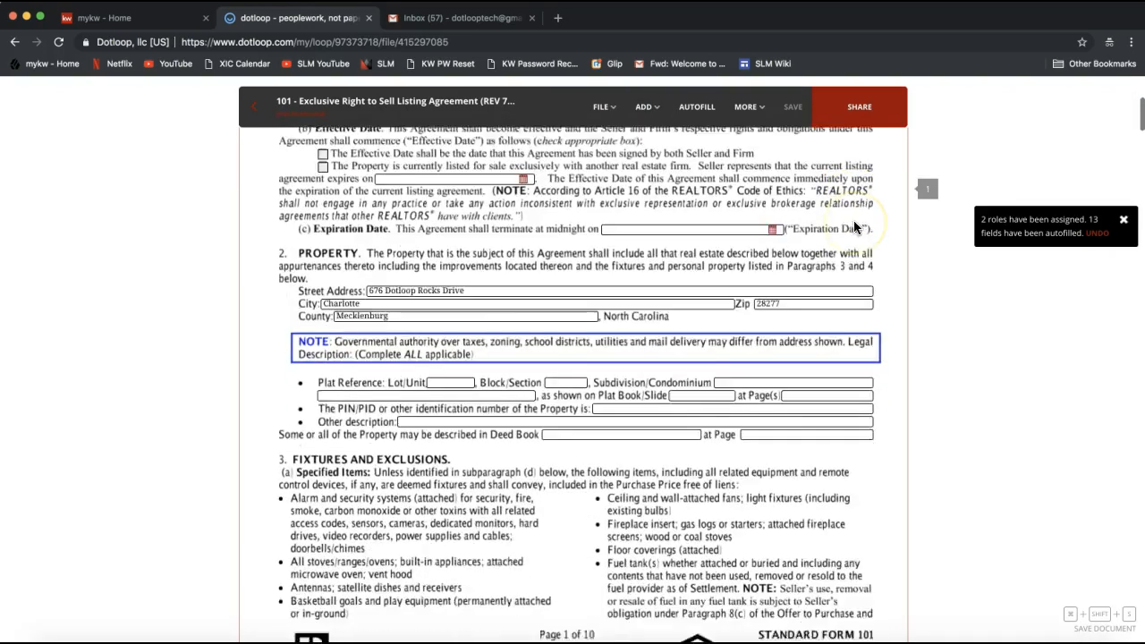
scroll(853, 224, "up", 2)
left_click(605, 291)
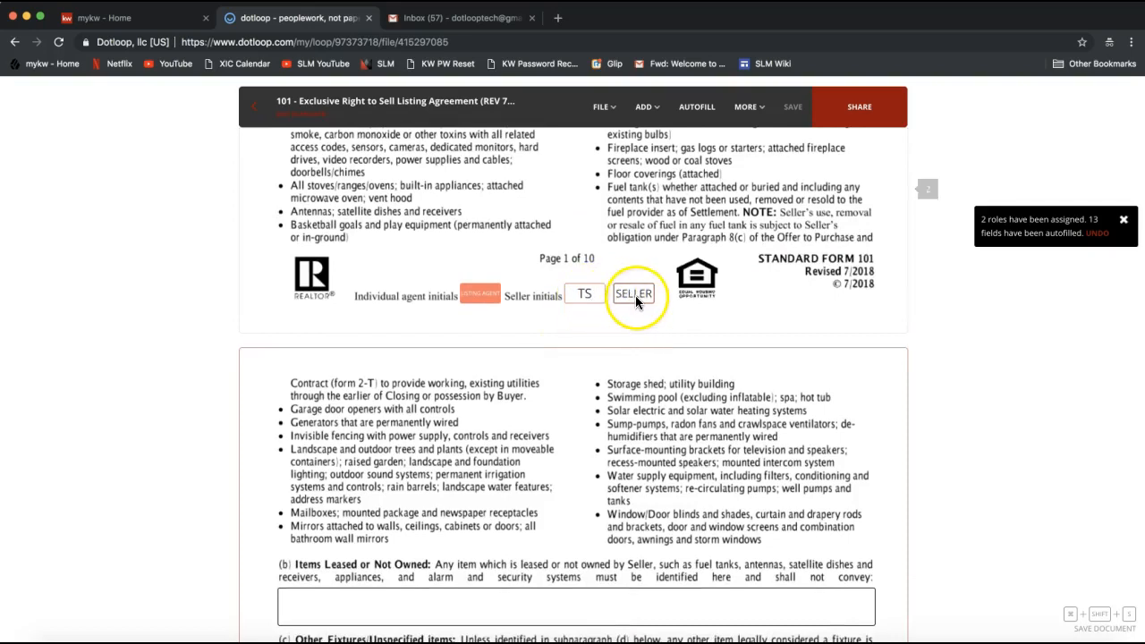
mouse_move(640, 117)
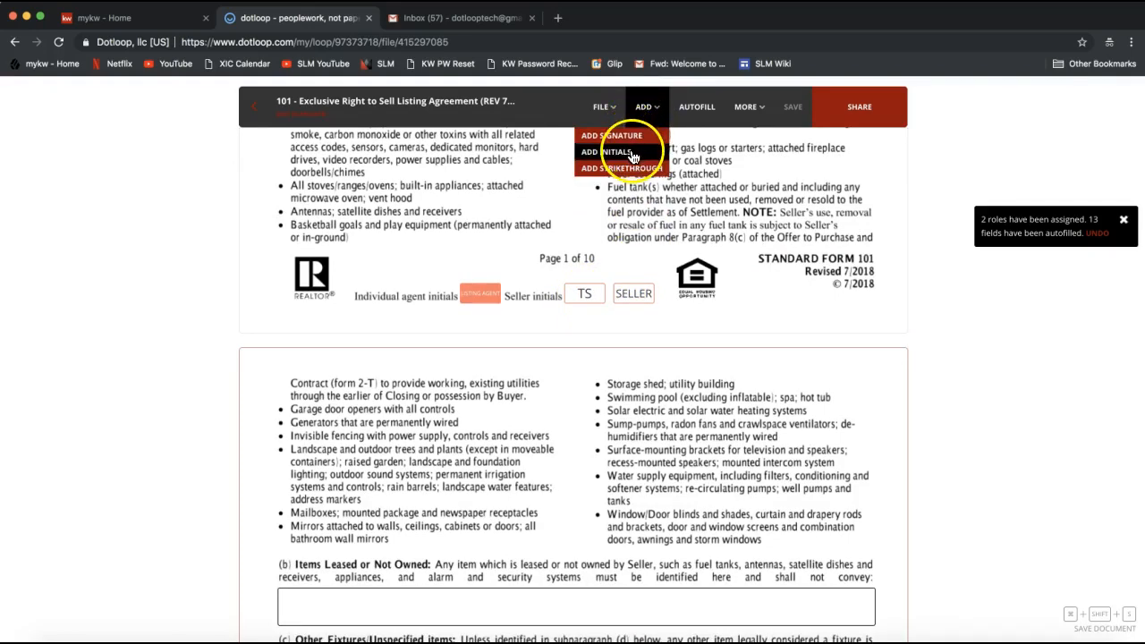
left_click(633, 154)
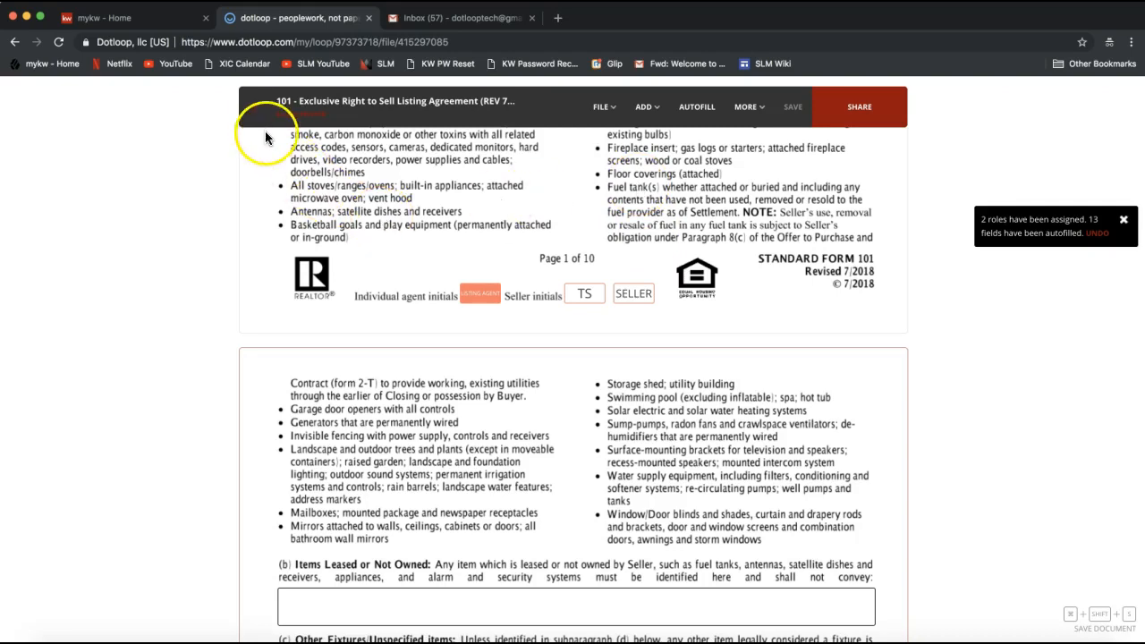
mouse_move(255, 116)
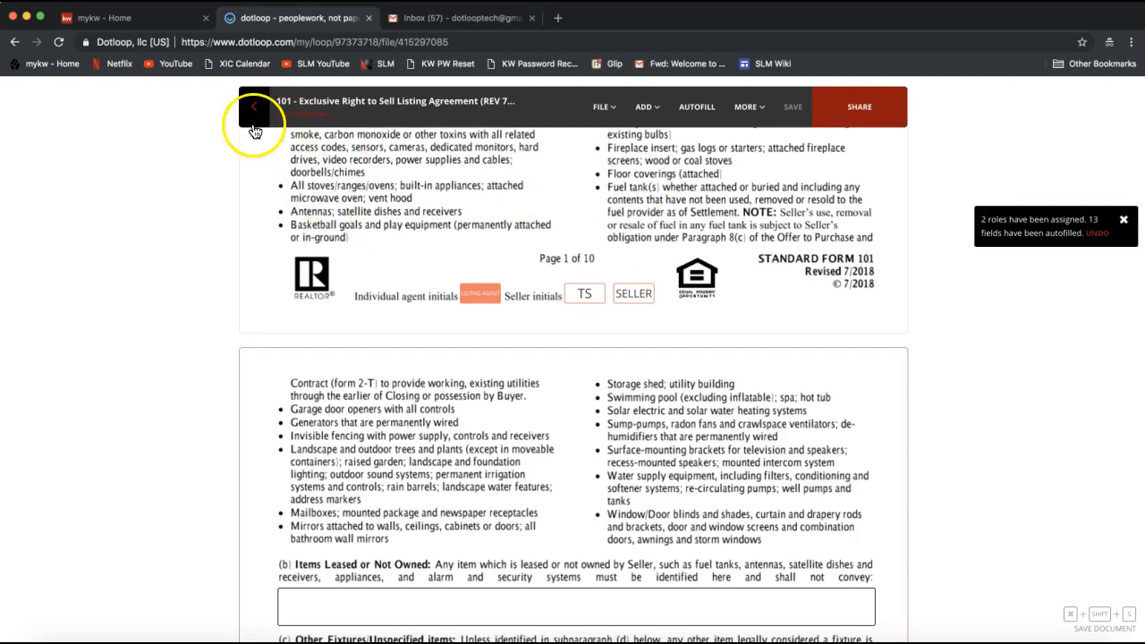
Append the second seller's name to the Seller(s) field on page 1, and return to the loop with the changes saved
scroll(255, 132, "up", 3)
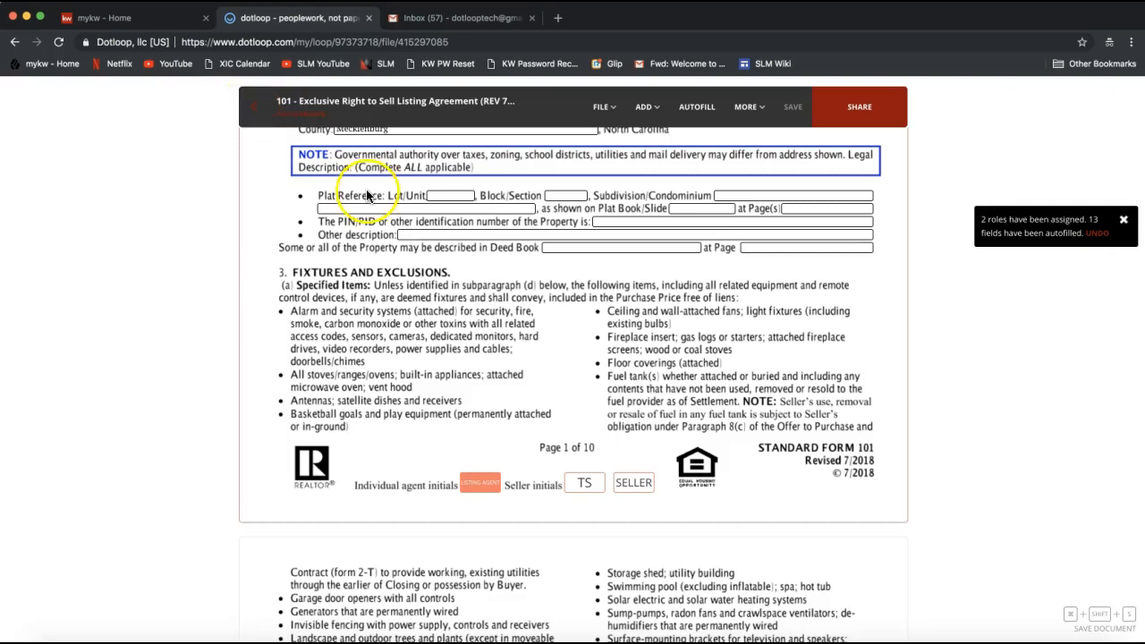
scroll(367, 192, "up", 8)
left_click(418, 225)
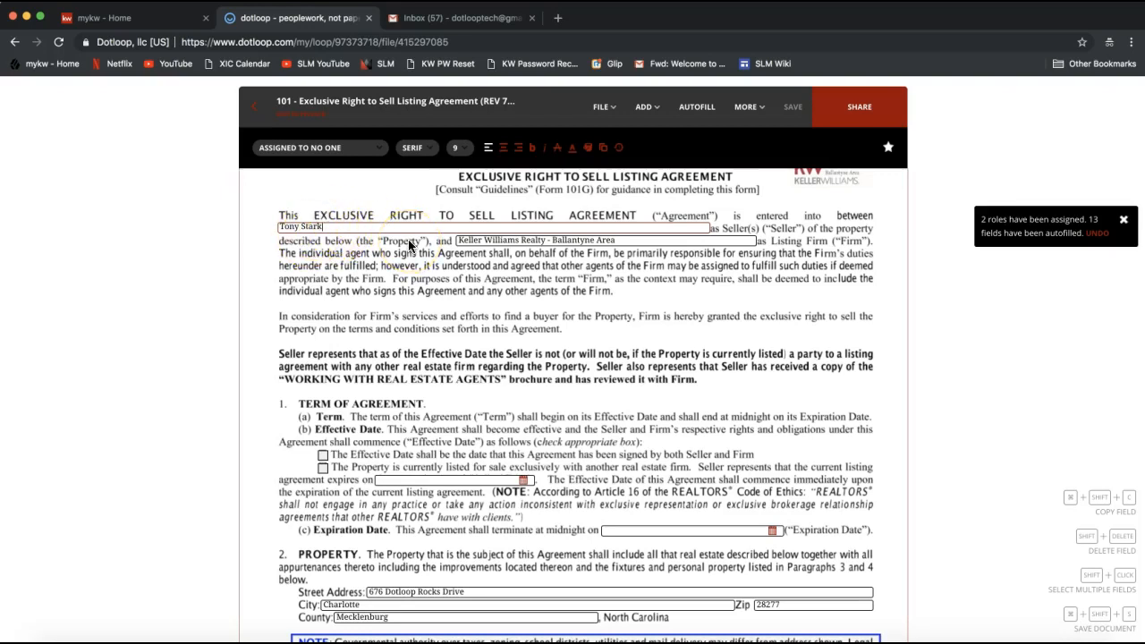
type("and Pepper Potts")
triple_click(390, 226)
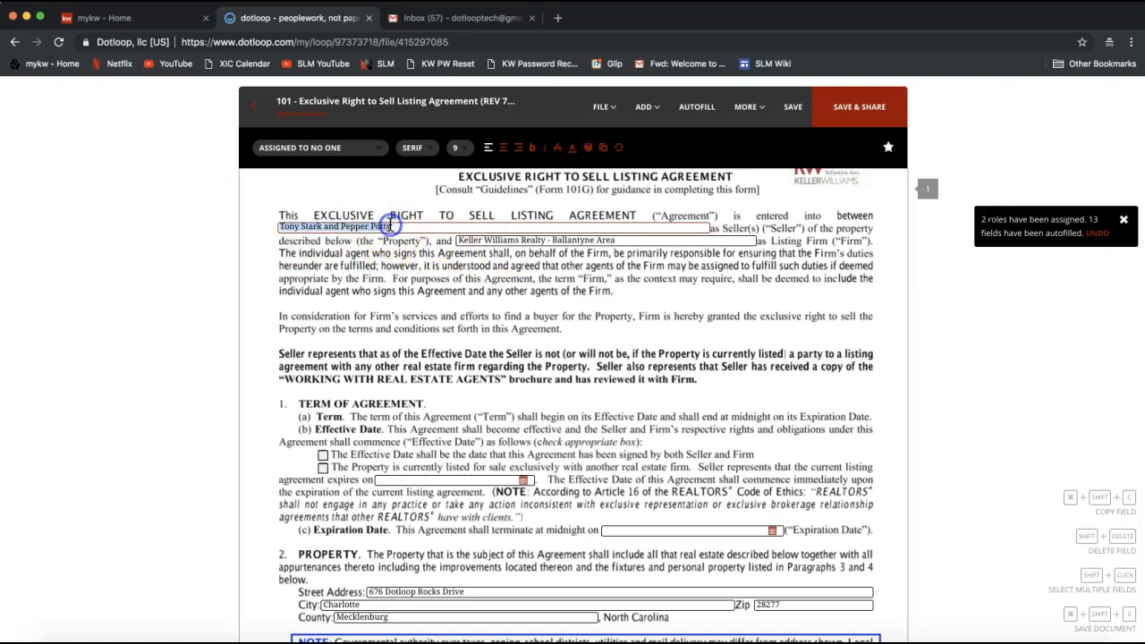
triple_click(295, 226)
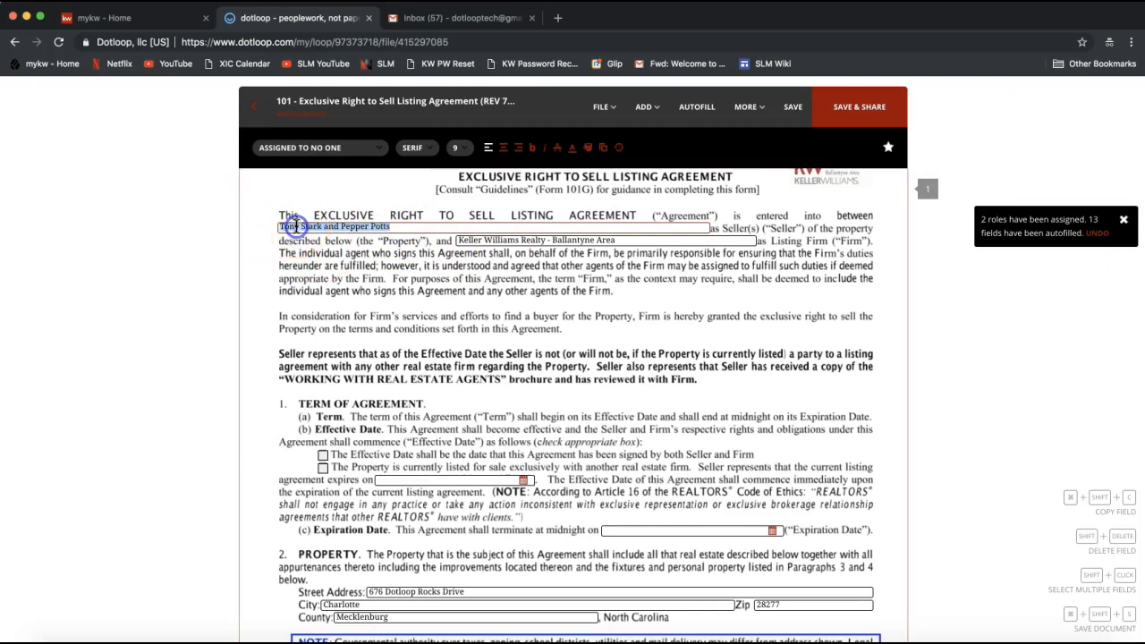
left_click(253, 120)
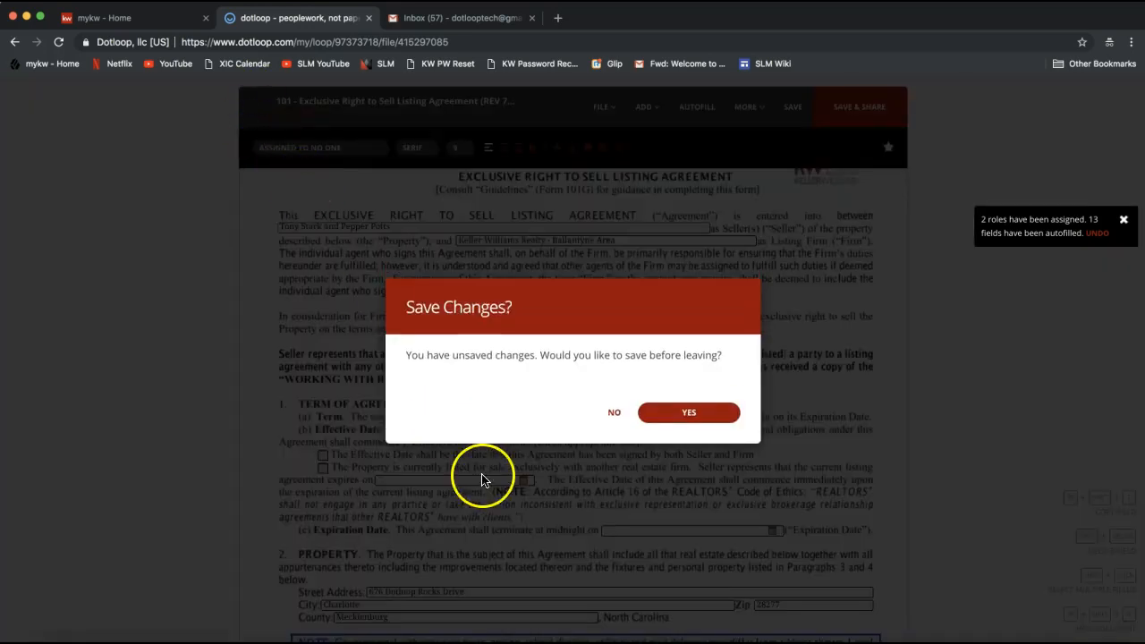
left_click(675, 416)
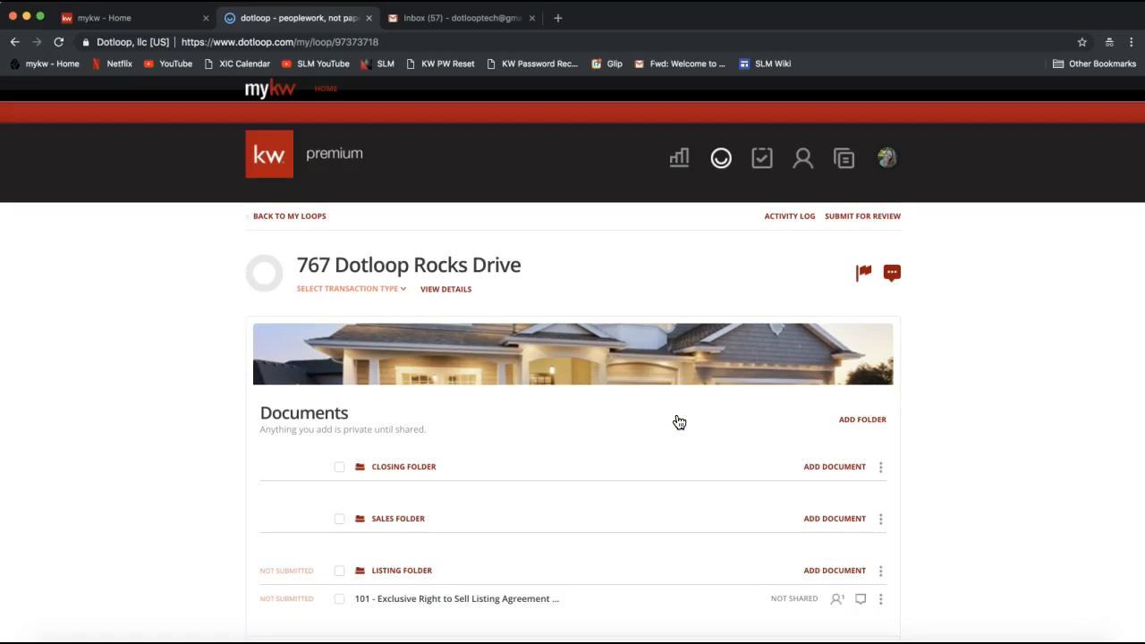
Open the Make a Copy options for the 101 listing agreement in the loop's Listing Folder
scroll(679, 422, "down", 3)
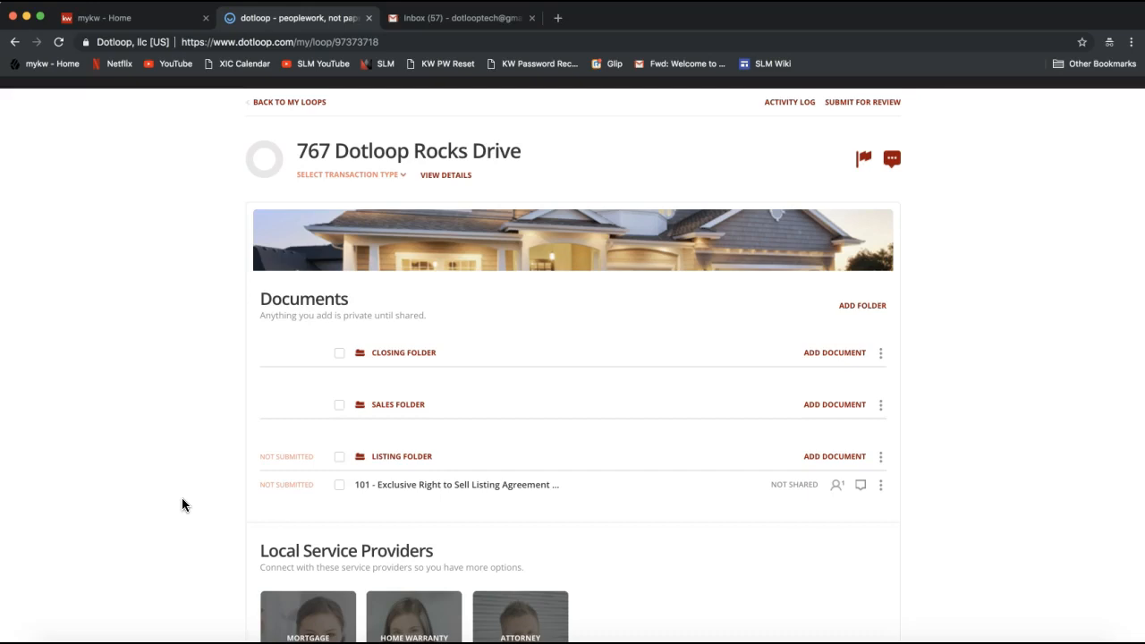
scroll(183, 498, "down", 2)
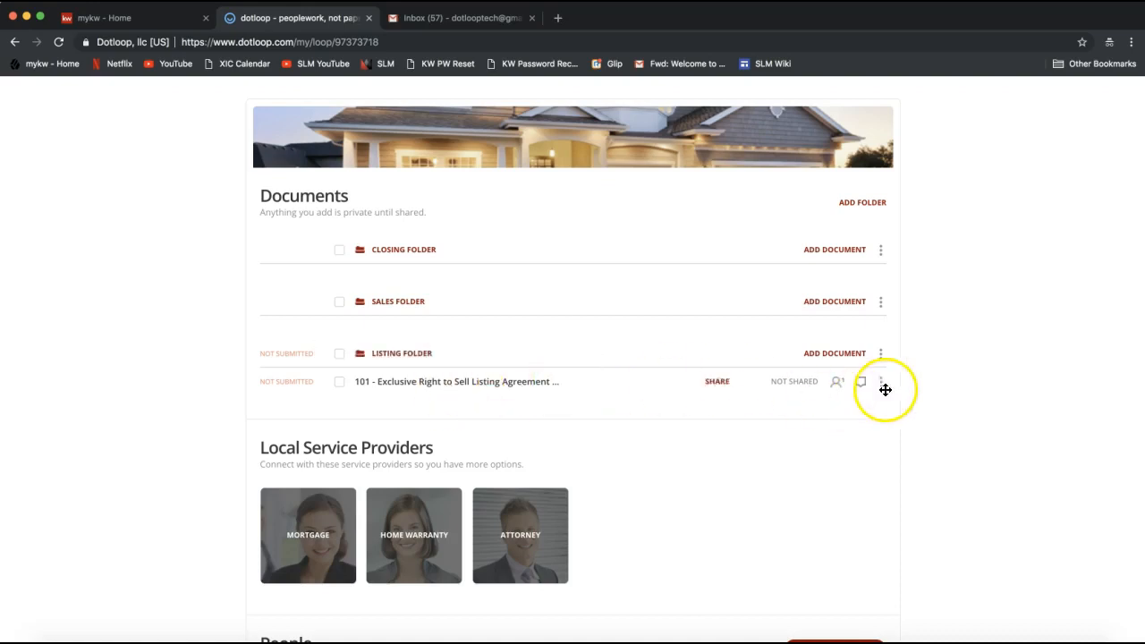
left_click(881, 389)
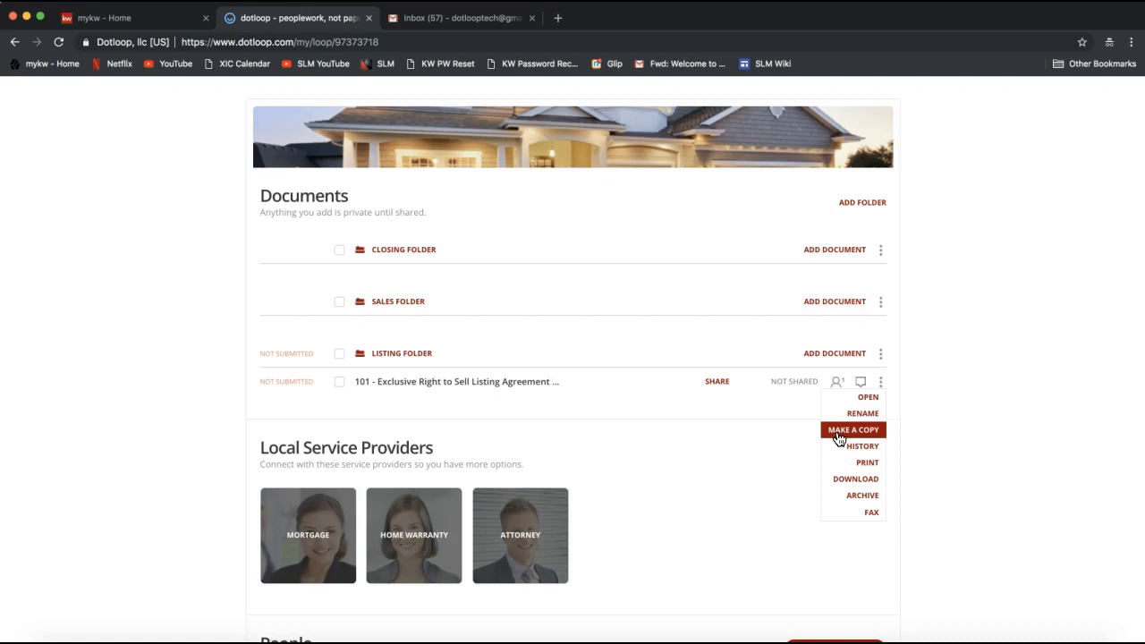
left_click(861, 436)
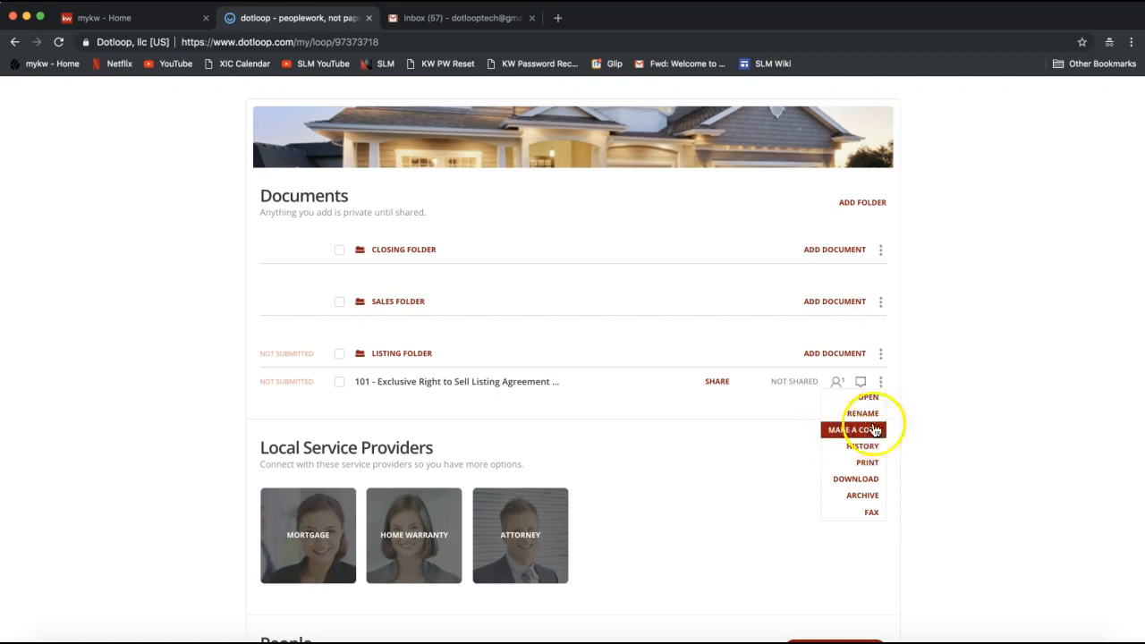
left_click(881, 383)
left_click(882, 383)
left_click(849, 436)
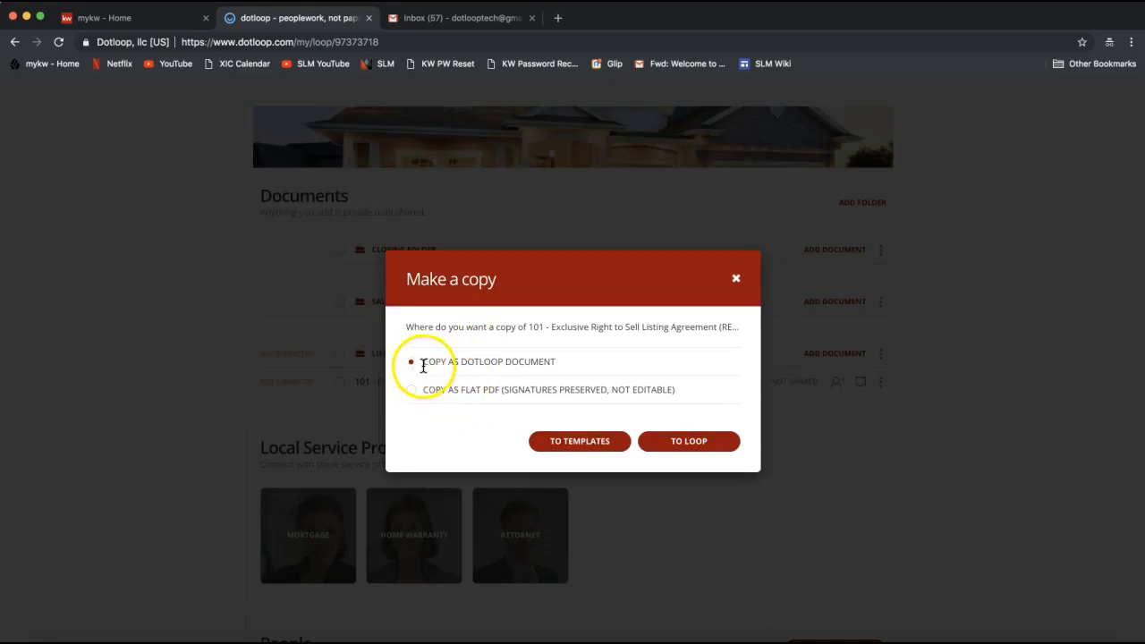
Choose to copy the agreement as a flat PDF to a loop, view the destination loops, and cancel the copy
left_click_drag(422, 368, 564, 363)
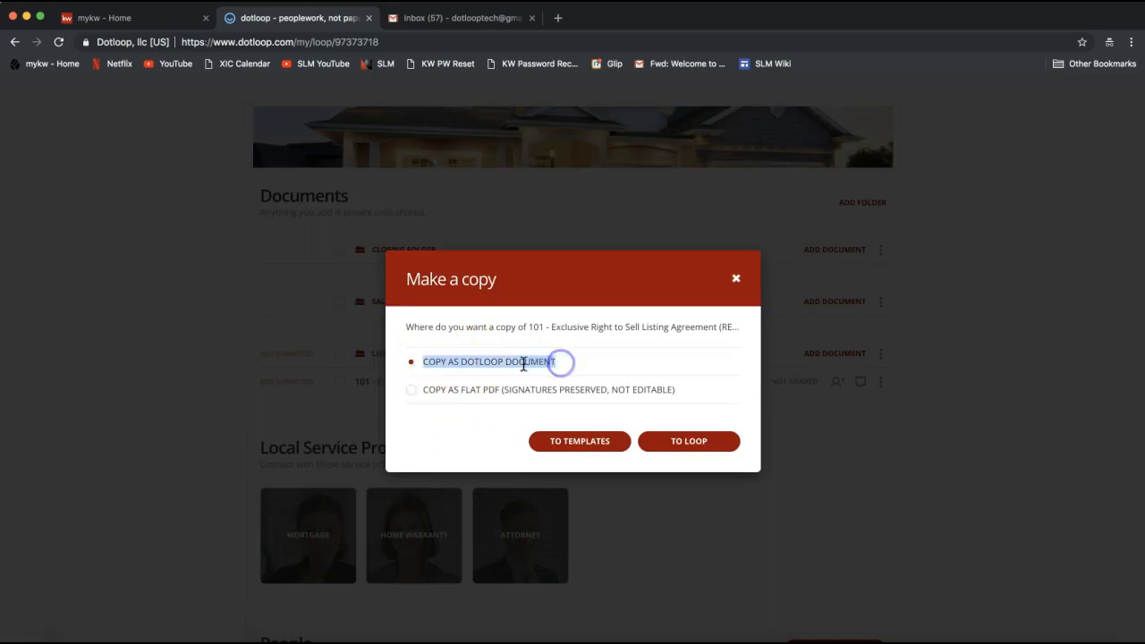
left_click(412, 392)
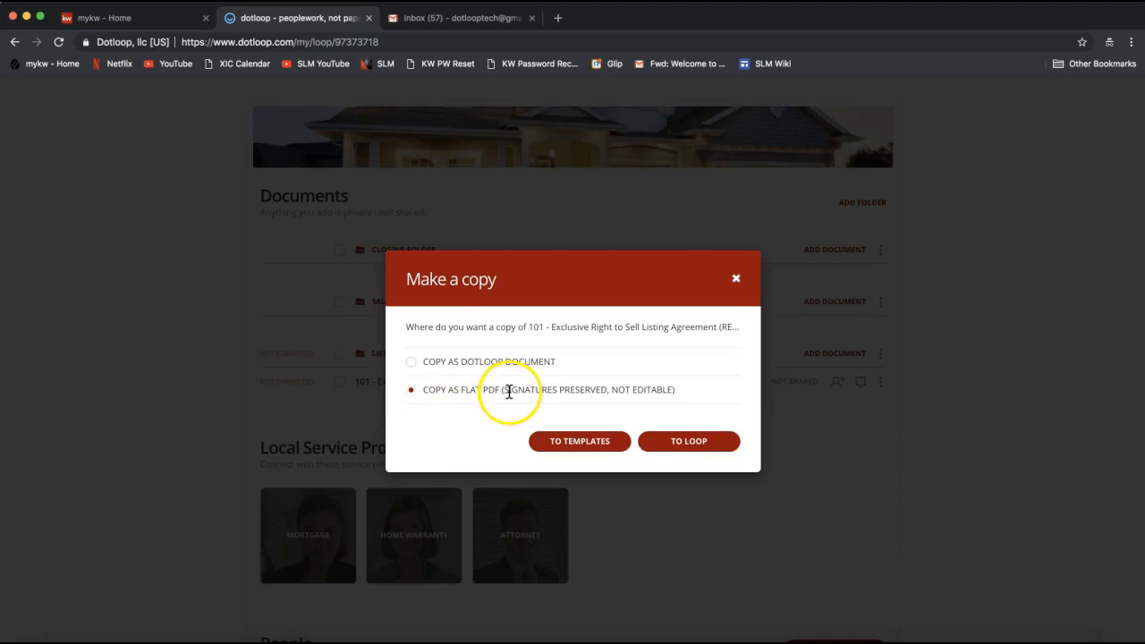
left_click_drag(505, 389, 610, 388)
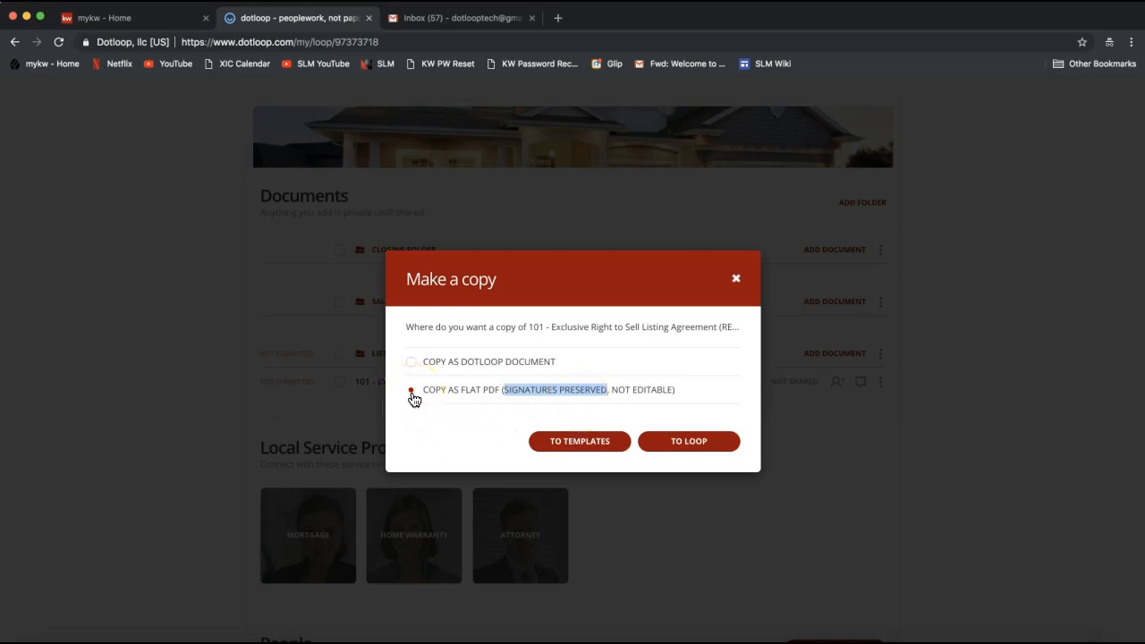
left_click(691, 444)
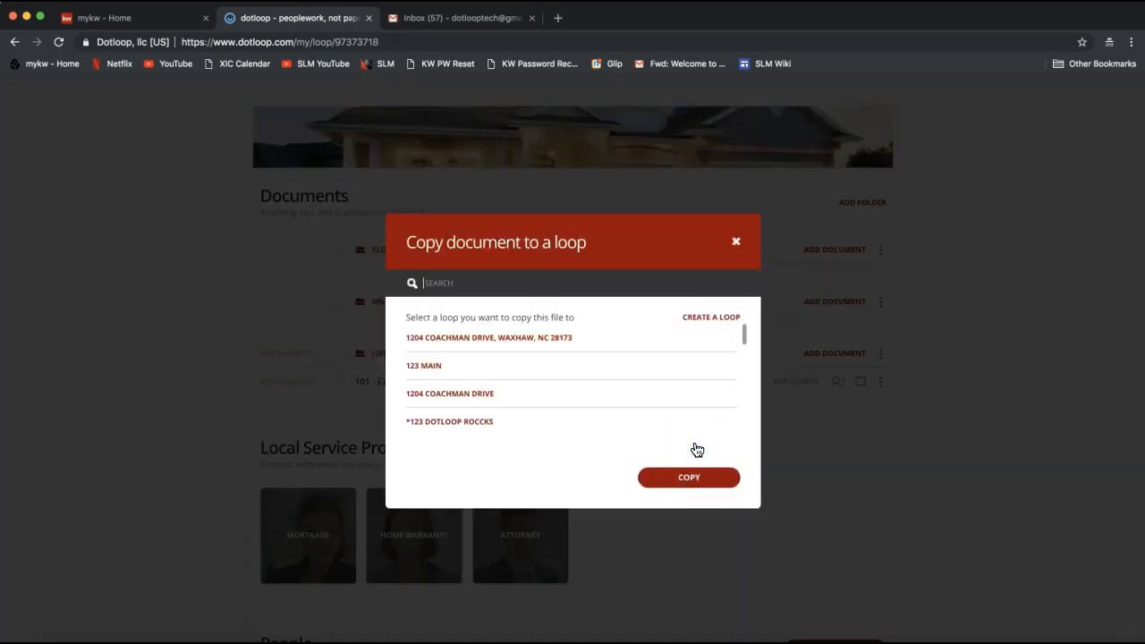
left_click(736, 244)
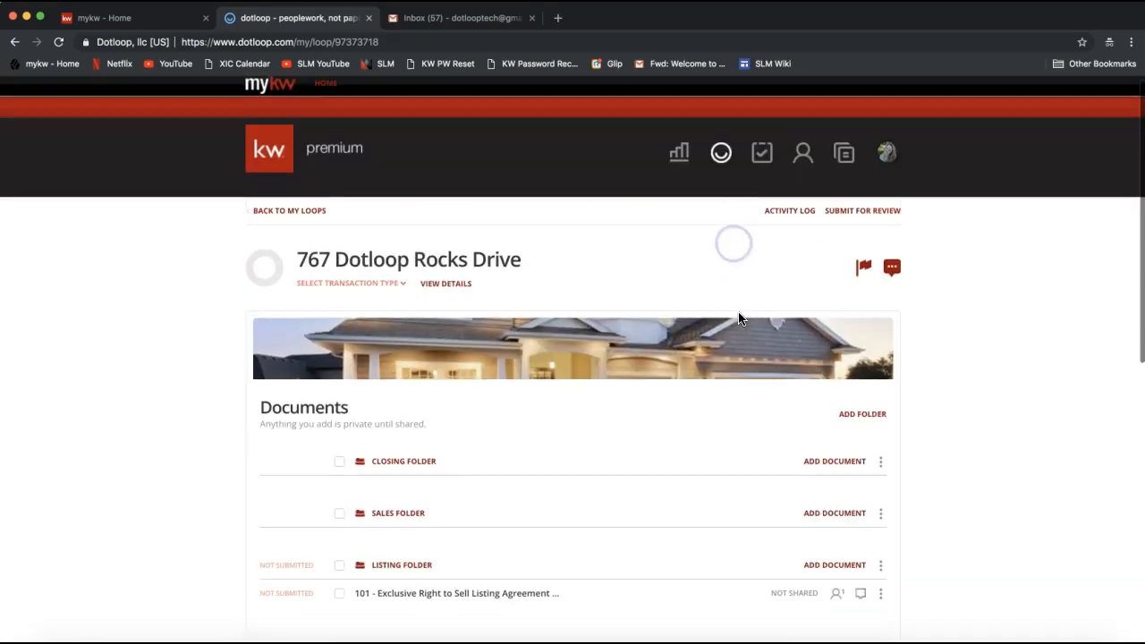
Start copying the 101 listing agreement in the Listing Folder to a loop as a flat PDF
scroll(901, 548, "down", 1)
left_click(880, 540)
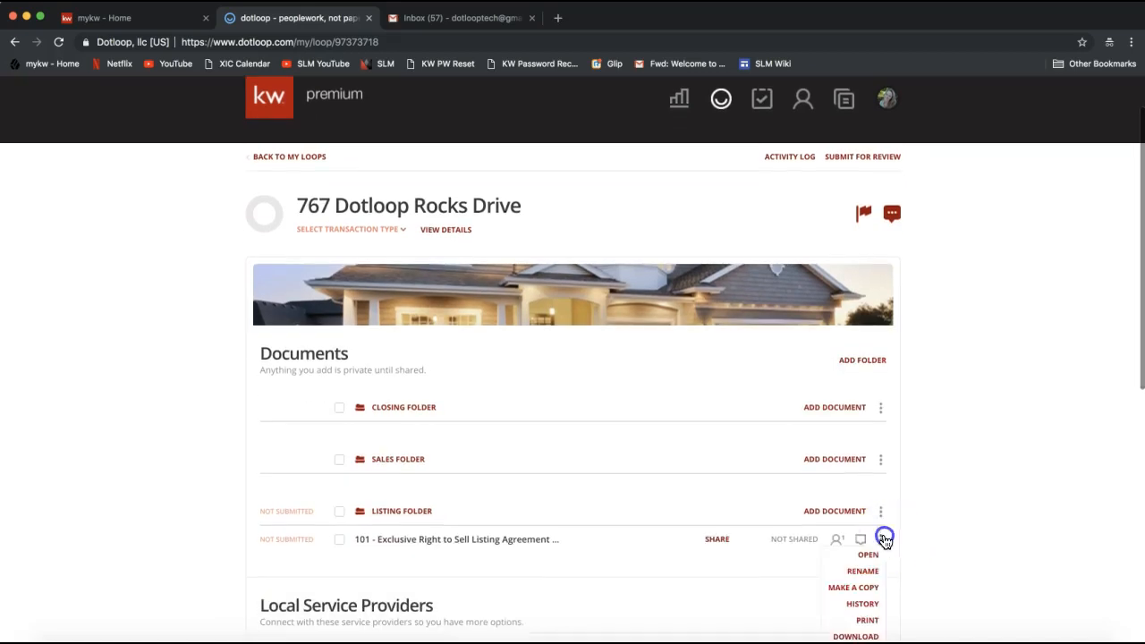
left_click(866, 593)
left_click(411, 391)
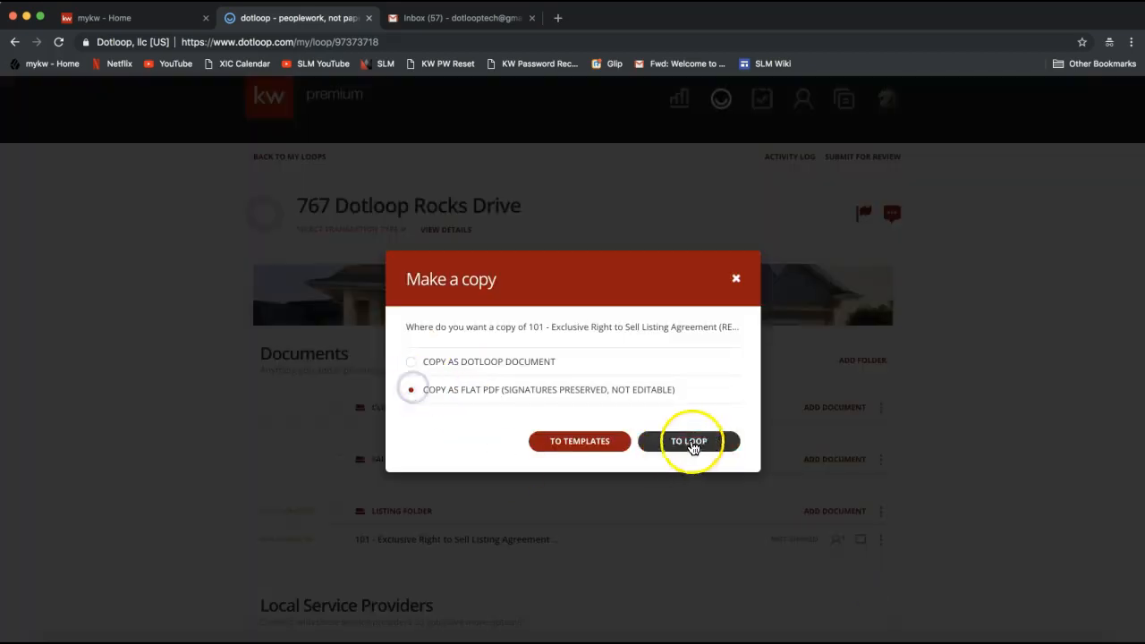
left_click(702, 441)
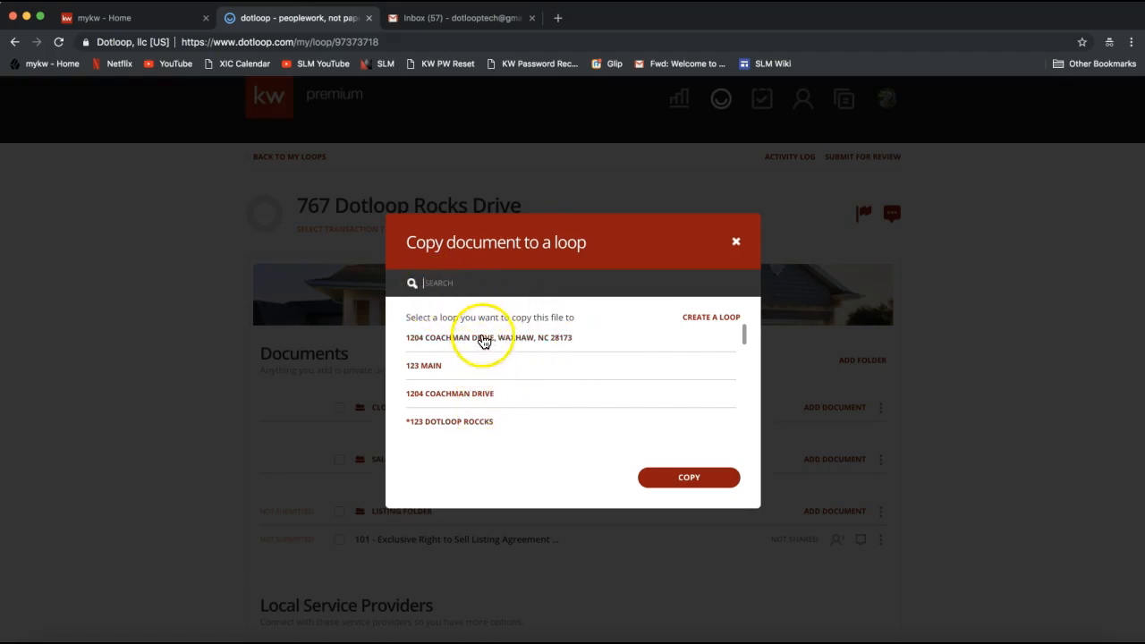
Search for loop 767 and copy the agreement into the Sales Folder of 767 Dotloop Rocks Drive
type("767")
left_click(450, 297)
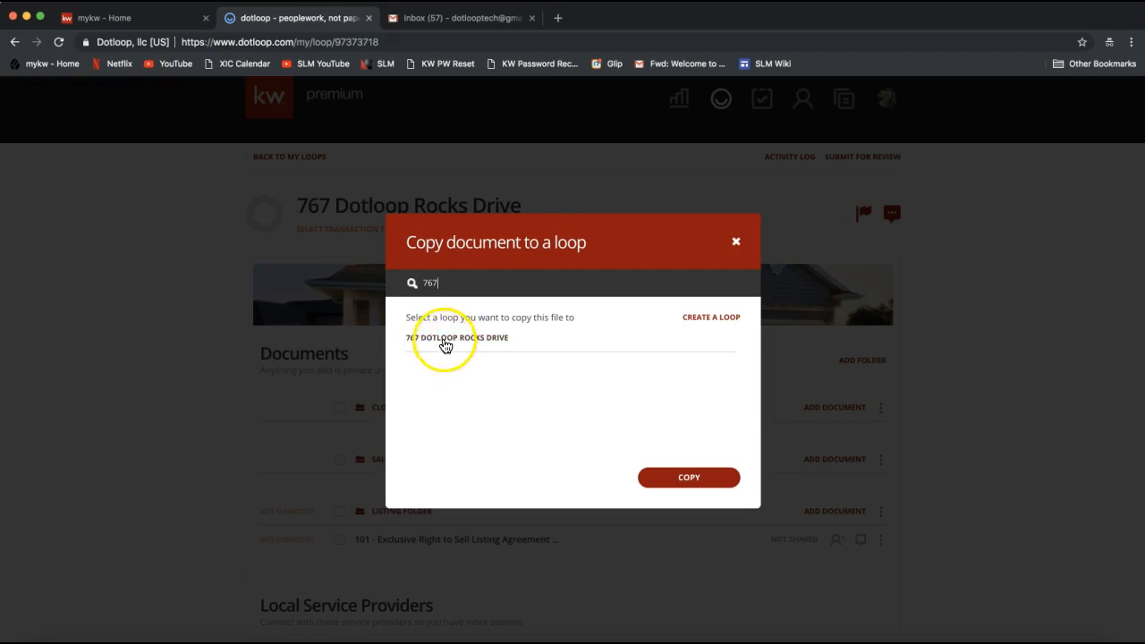
left_click(444, 345)
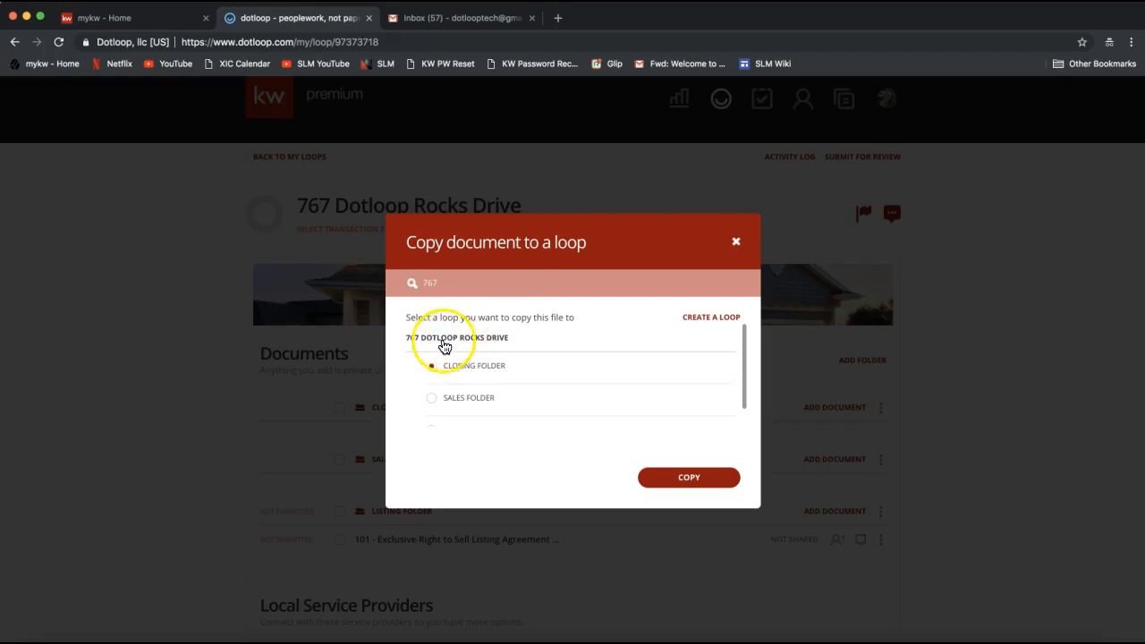
scroll(470, 362, "down", 1)
scroll(465, 417, "up", 1)
scroll(458, 391, "down", 1)
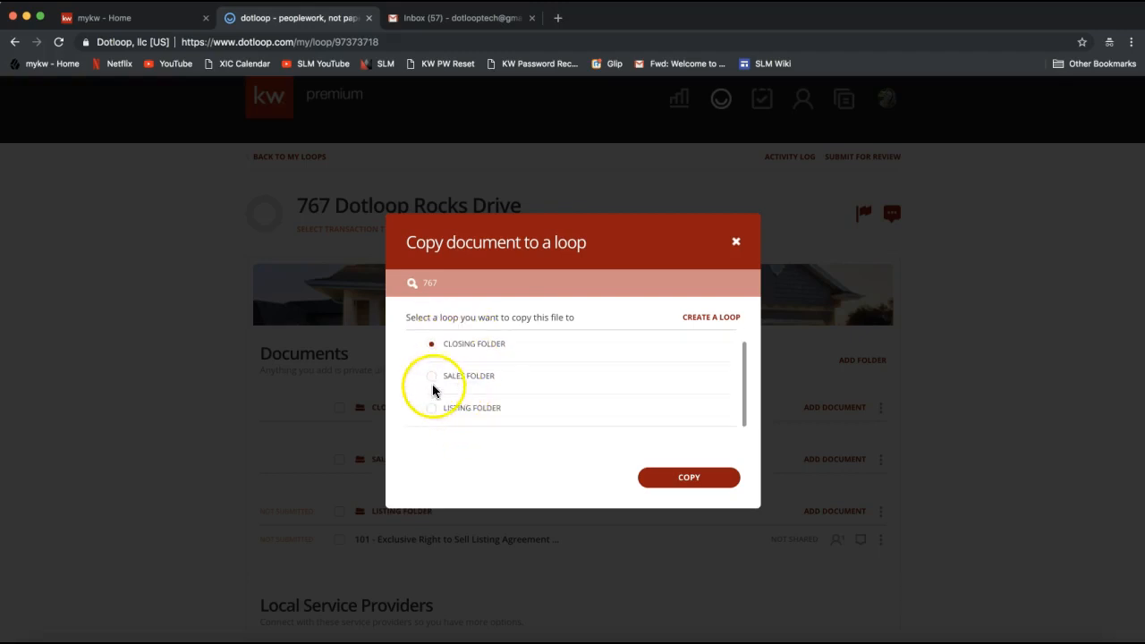
left_click(431, 380)
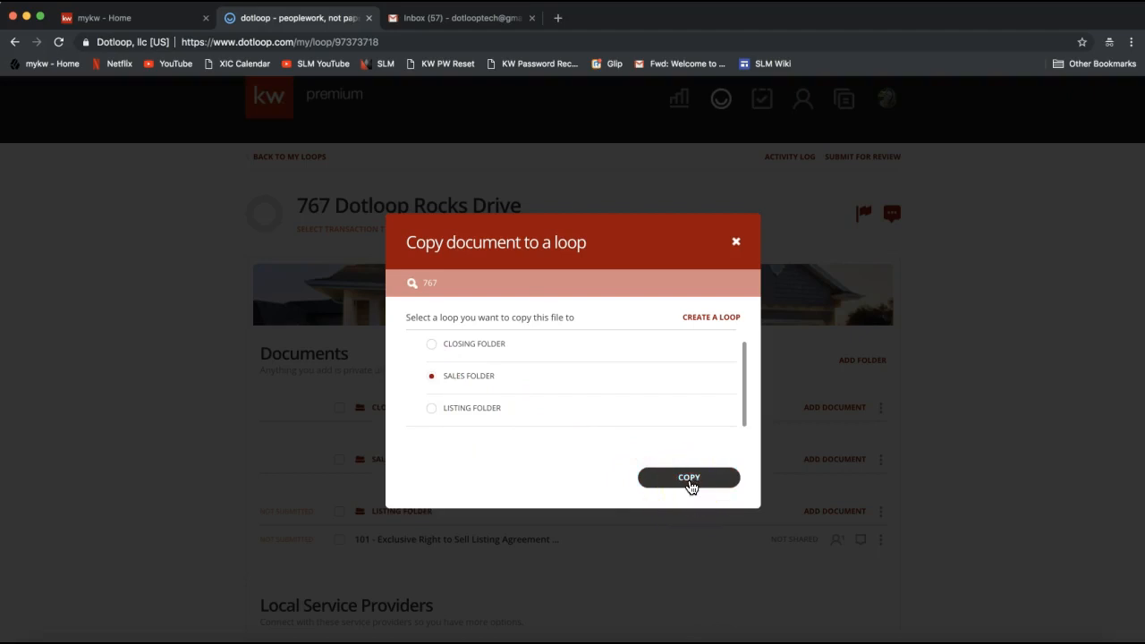
left_click(689, 480)
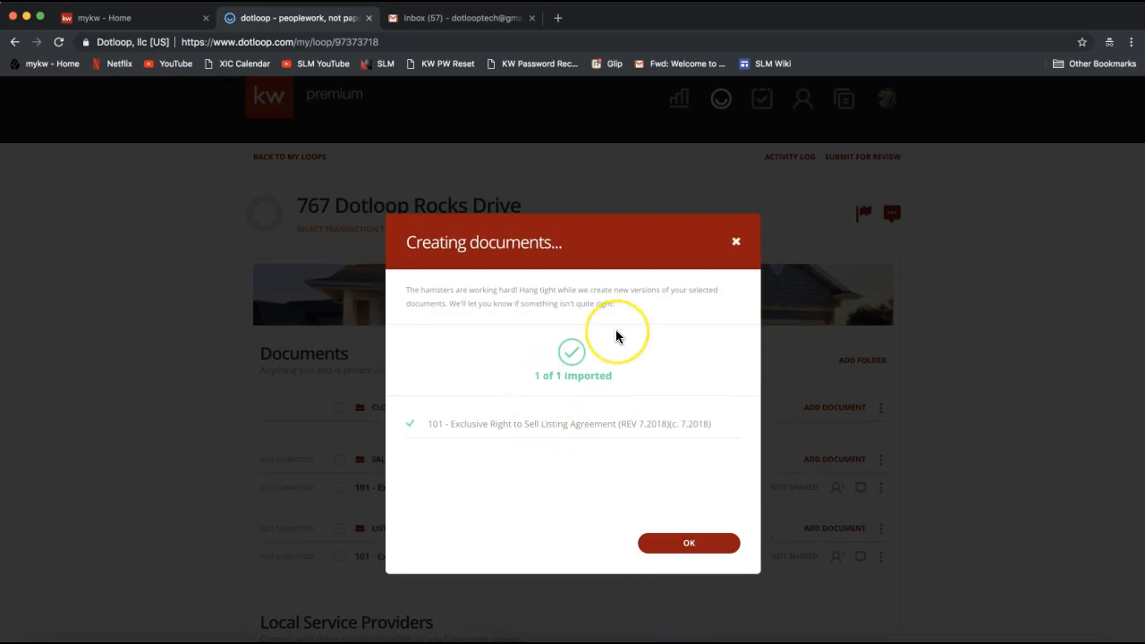
left_click(673, 543)
Open the copied 101 listing agreement in the Sales Folder and review its first page
scroll(965, 514, "down", 1)
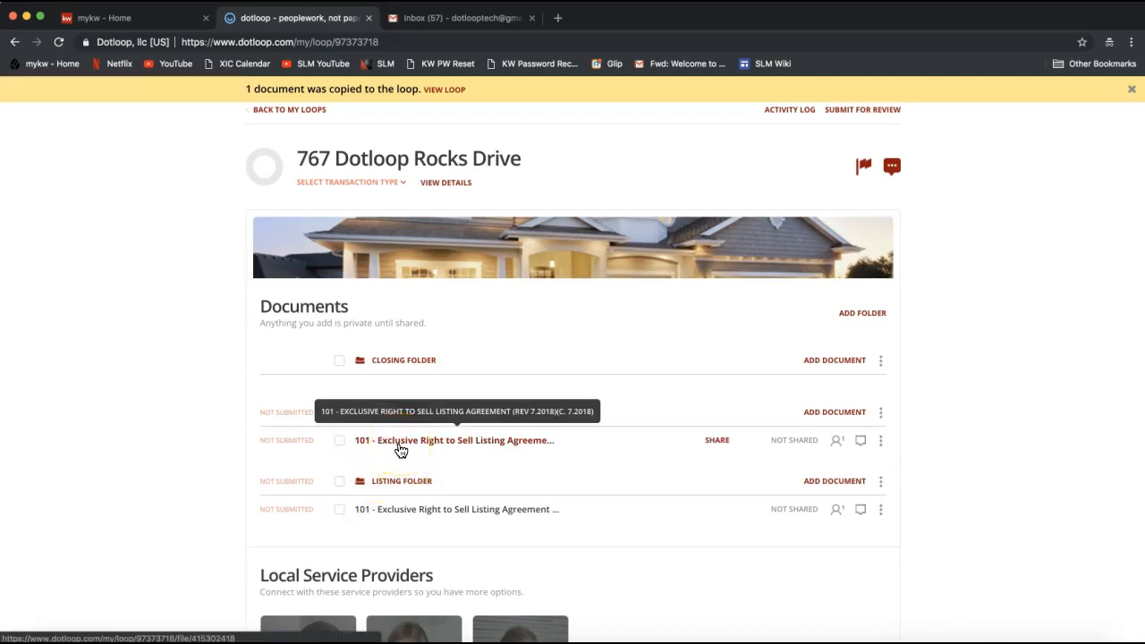
left_click(399, 517)
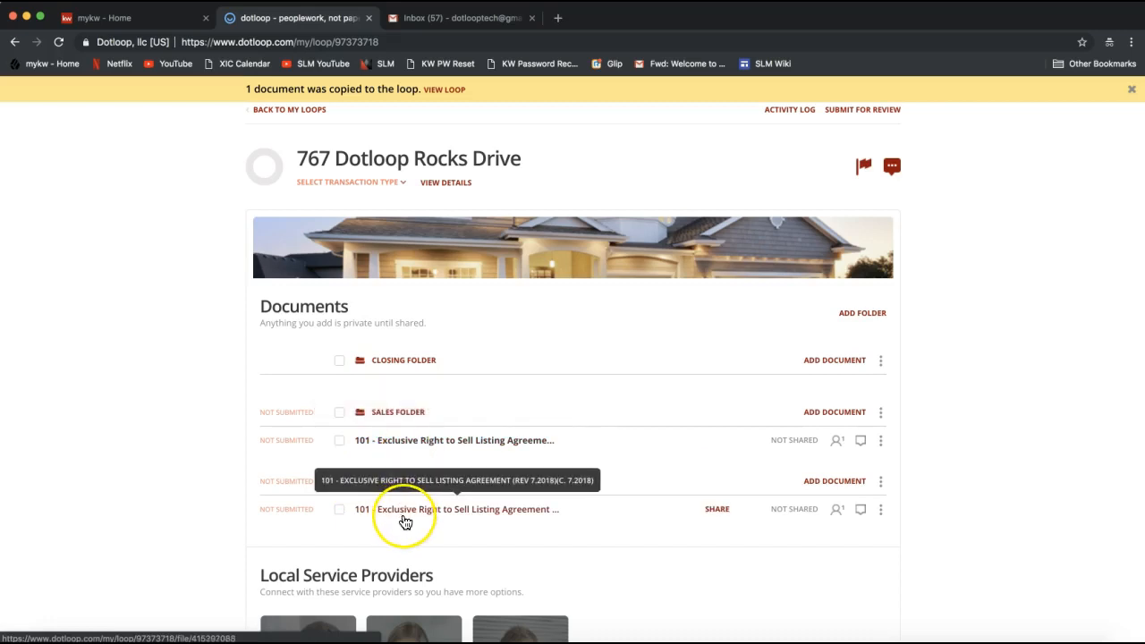
left_click(487, 440)
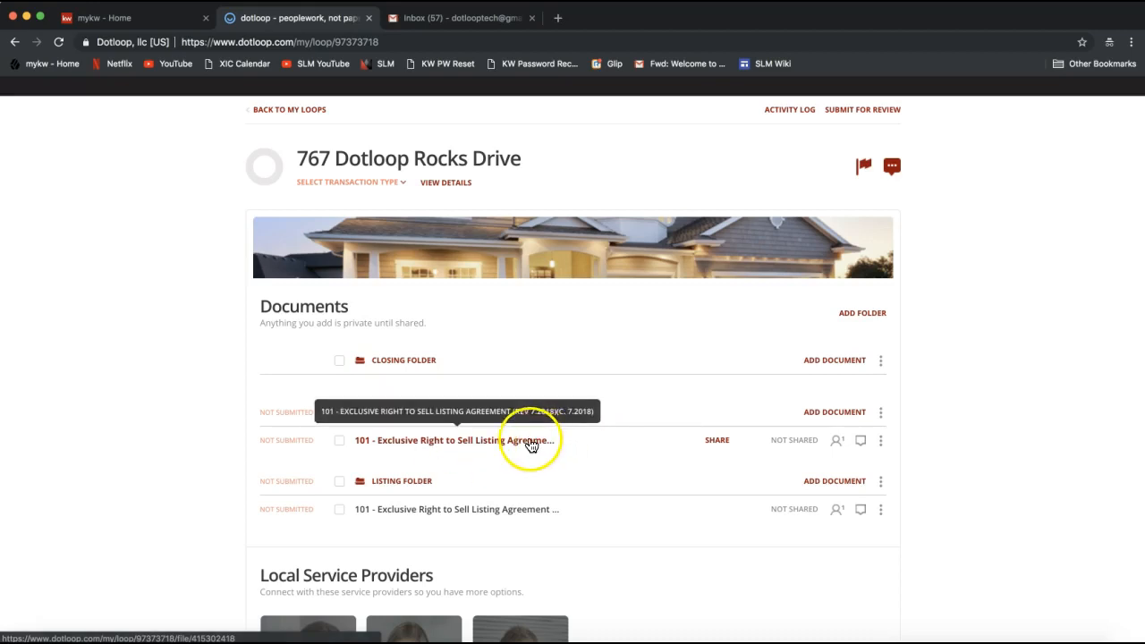
left_click(490, 439)
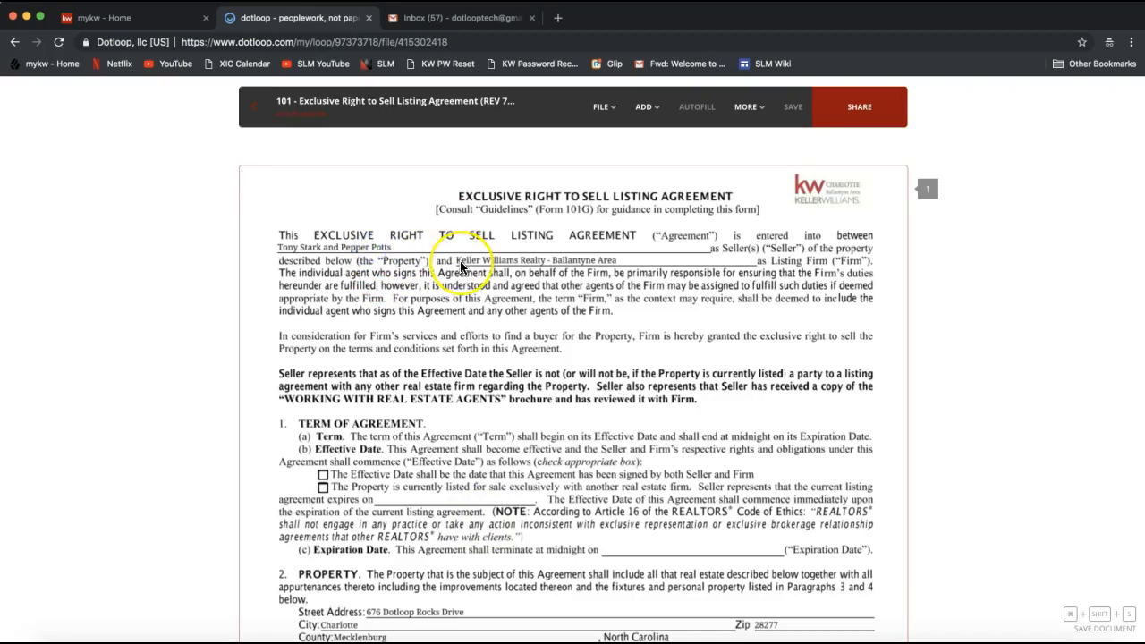
scroll(460, 266, "down", 2)
scroll(461, 266, "down", 4)
scroll(461, 265, "up", 5)
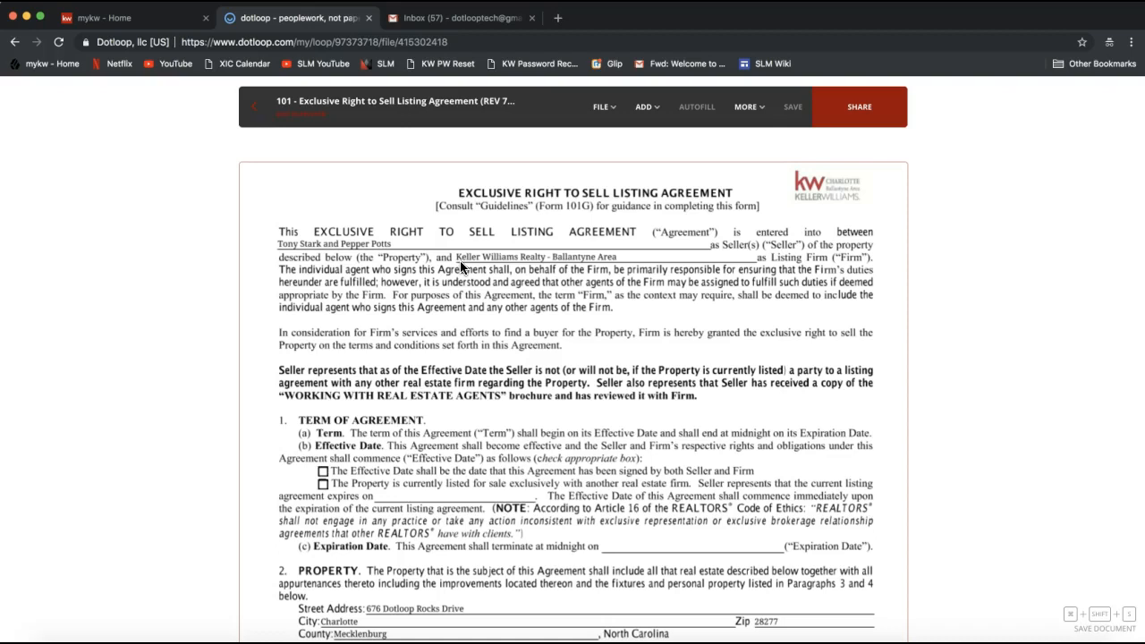
Examine the file options for the flat PDF agreement, including the choices for rotating pages or the whole file
left_click(600, 107)
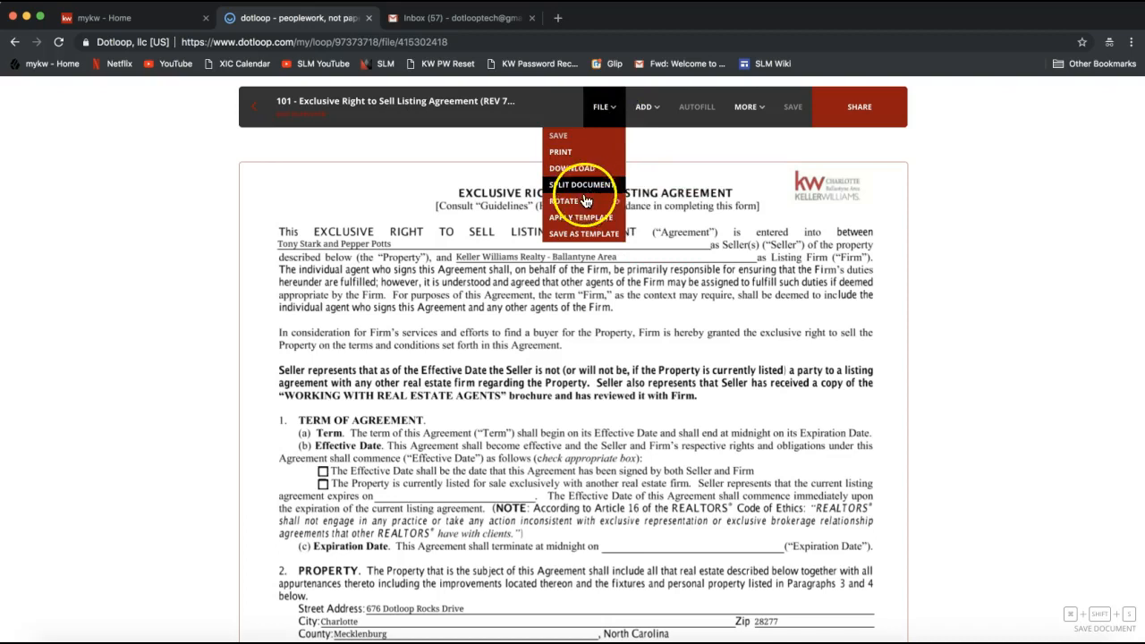
mouse_move(588, 203)
left_click(636, 162)
left_click(643, 108)
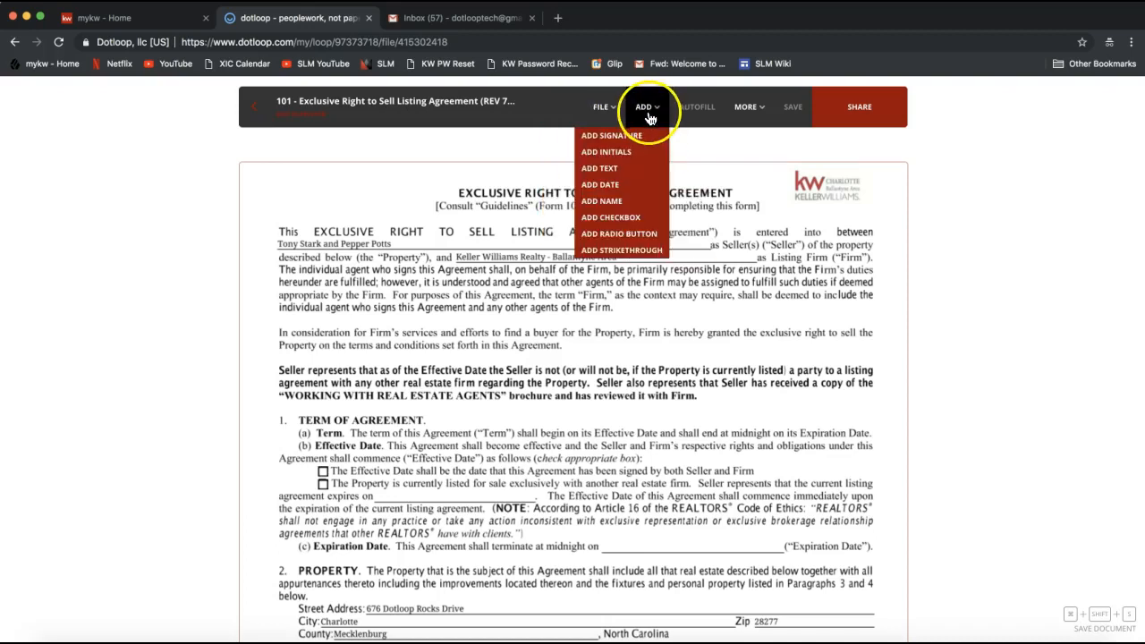
left_click(617, 109)
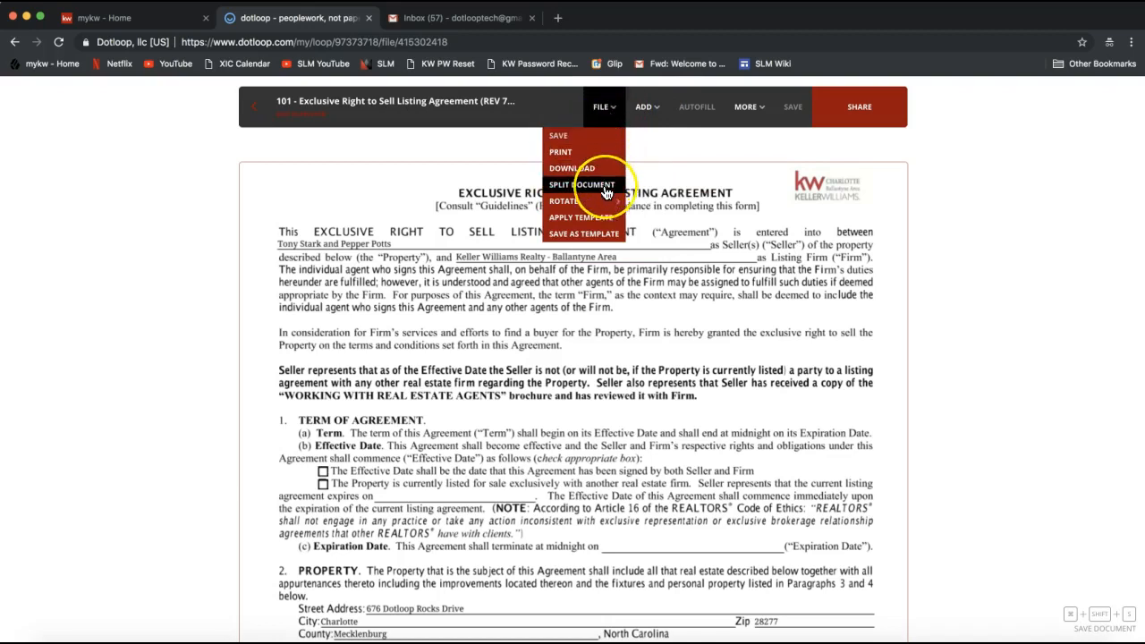
mouse_move(589, 206)
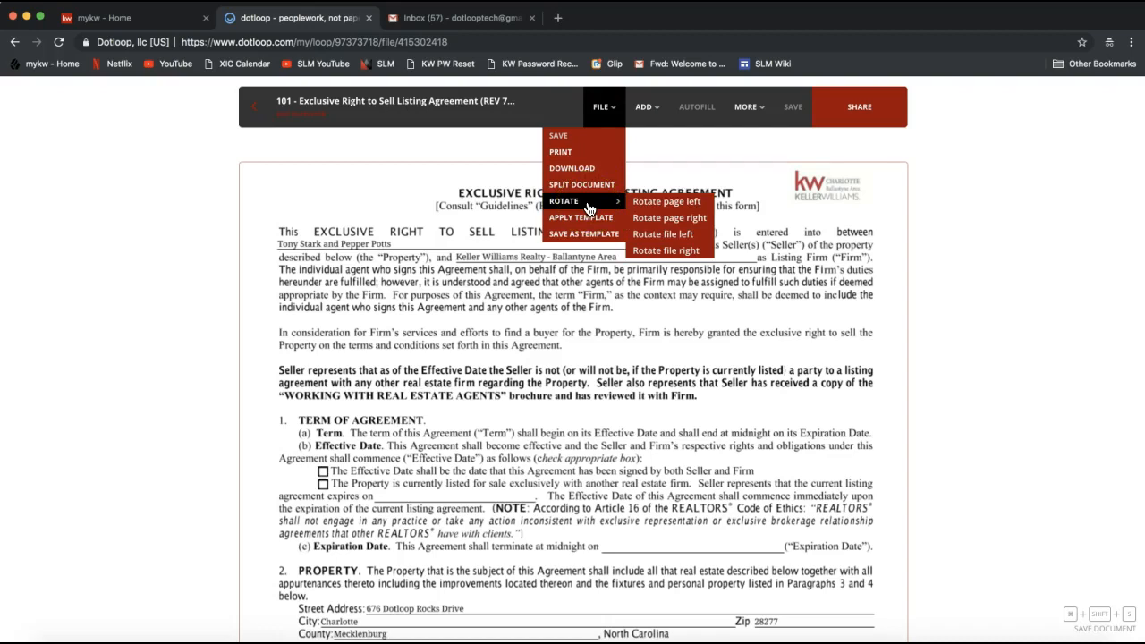
left_click(588, 210)
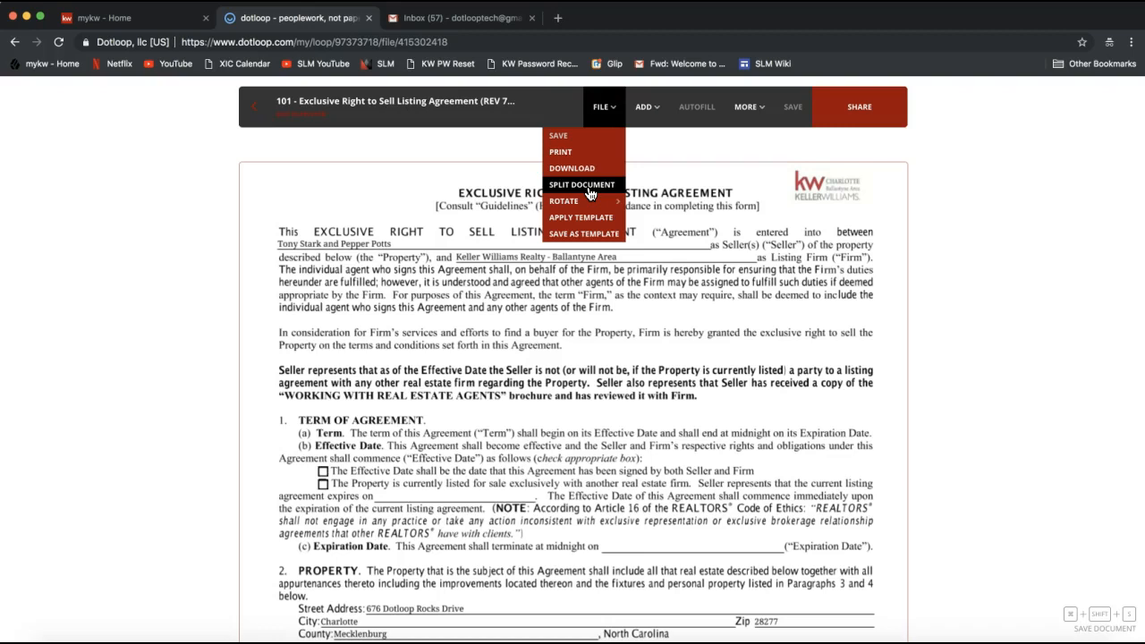
Set up a split of the agreement into 3 files, and close the split settings without splitting it
left_click(583, 188)
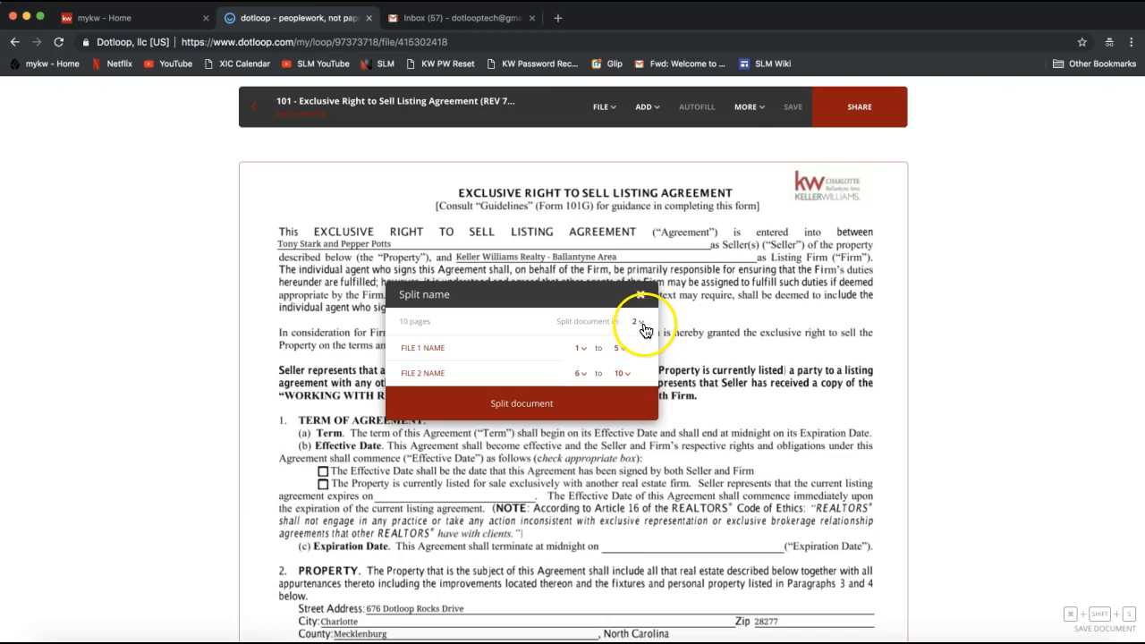
left_click(640, 324)
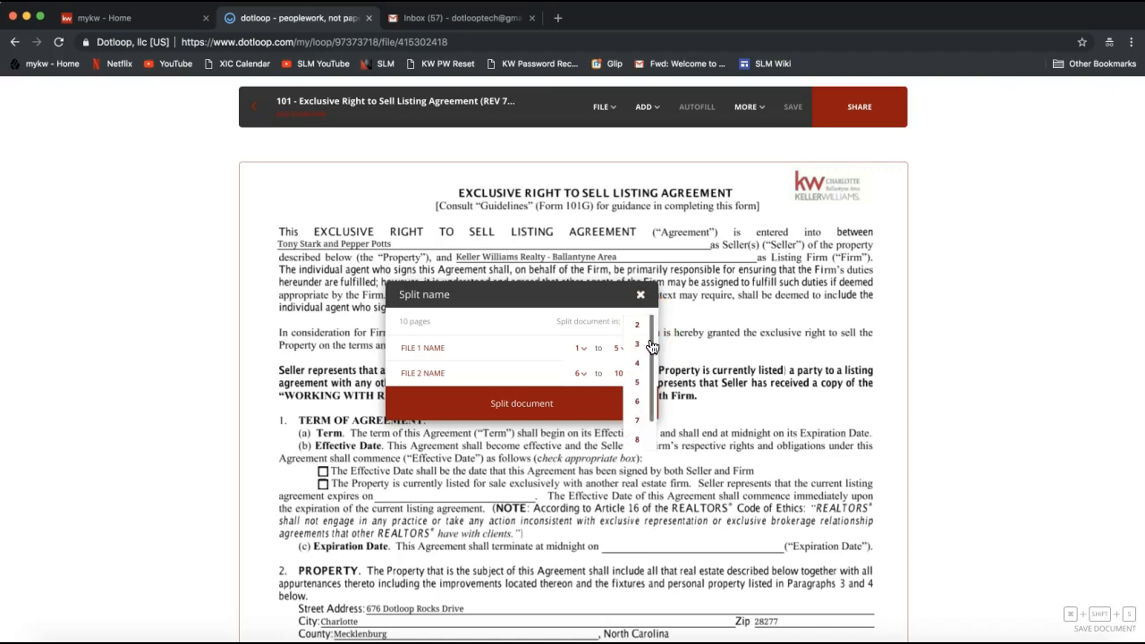
left_click_drag(651, 345, 652, 374)
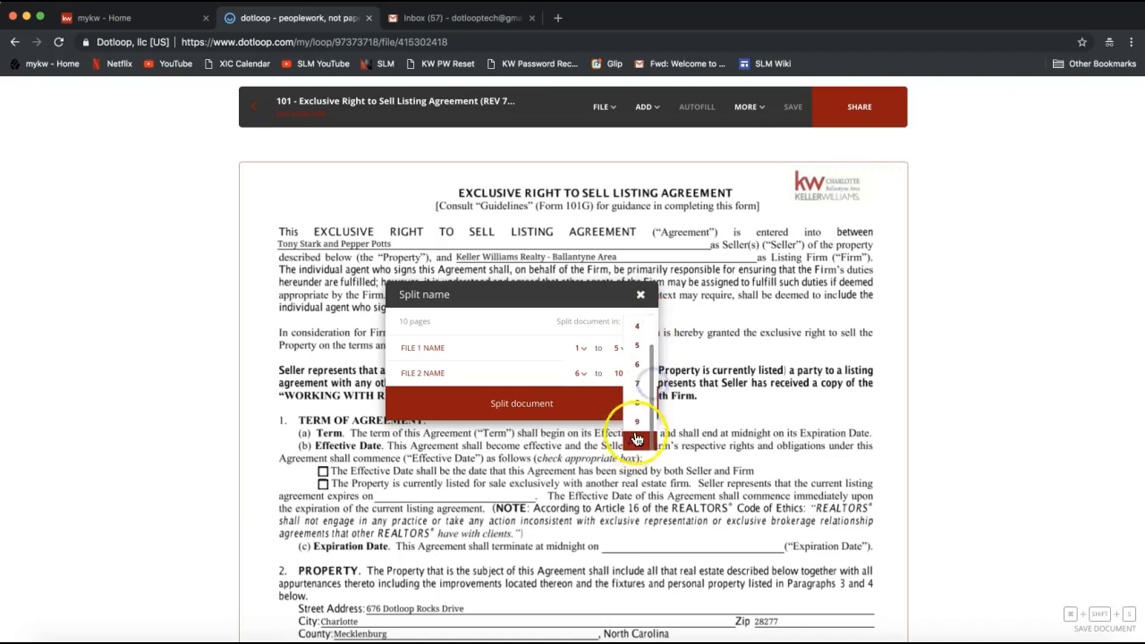
scroll(641, 385, "up", 3)
left_click(638, 344)
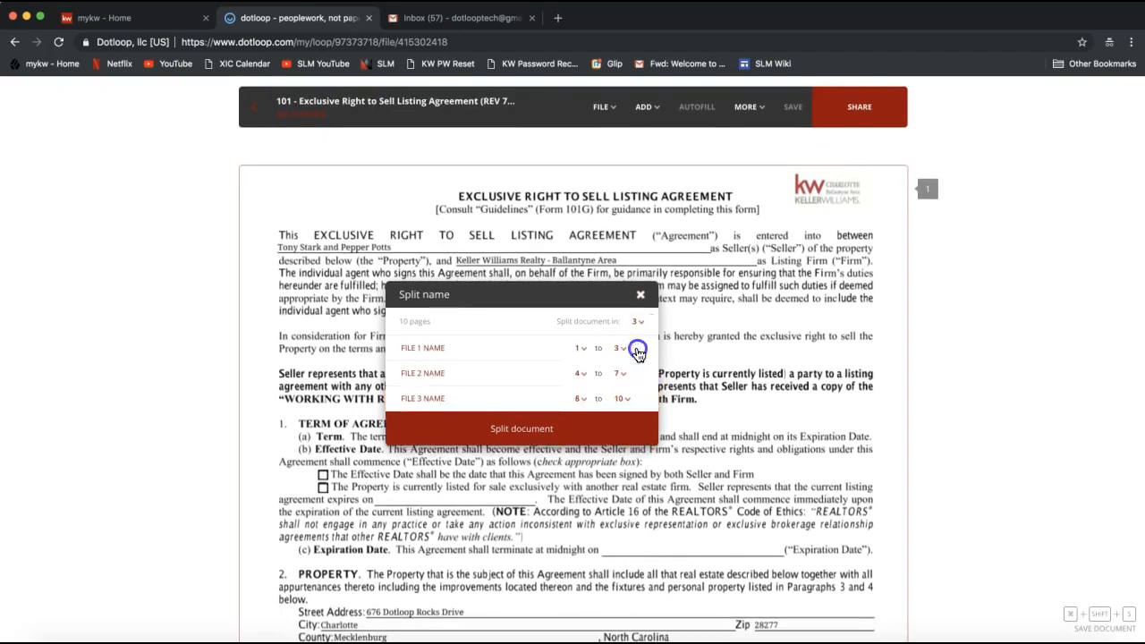
left_click(455, 347)
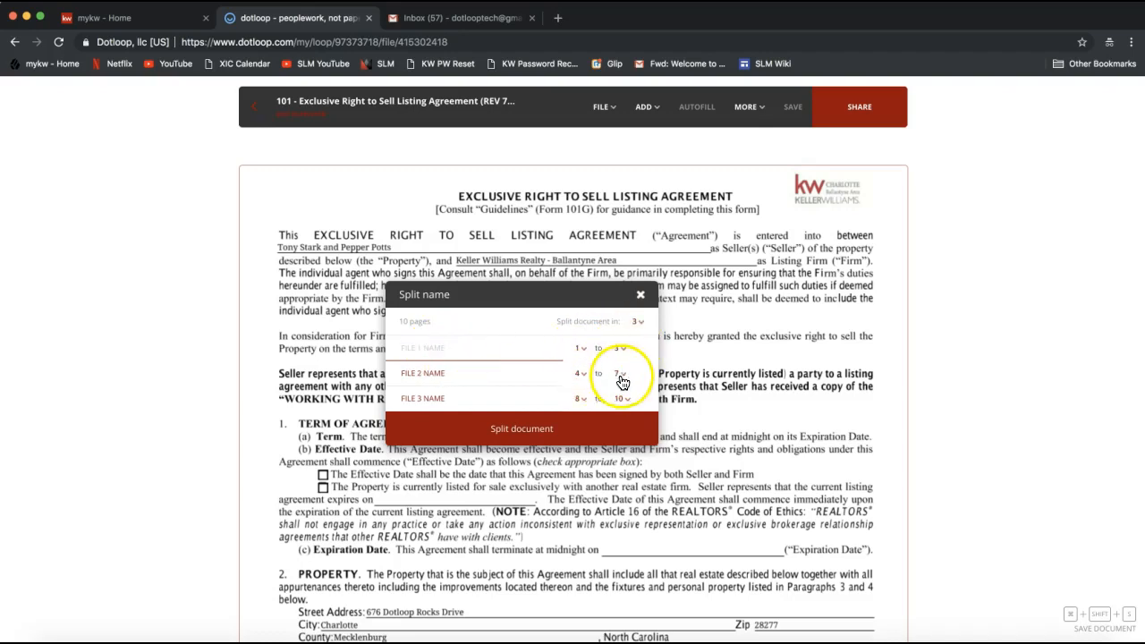
left_click(640, 295)
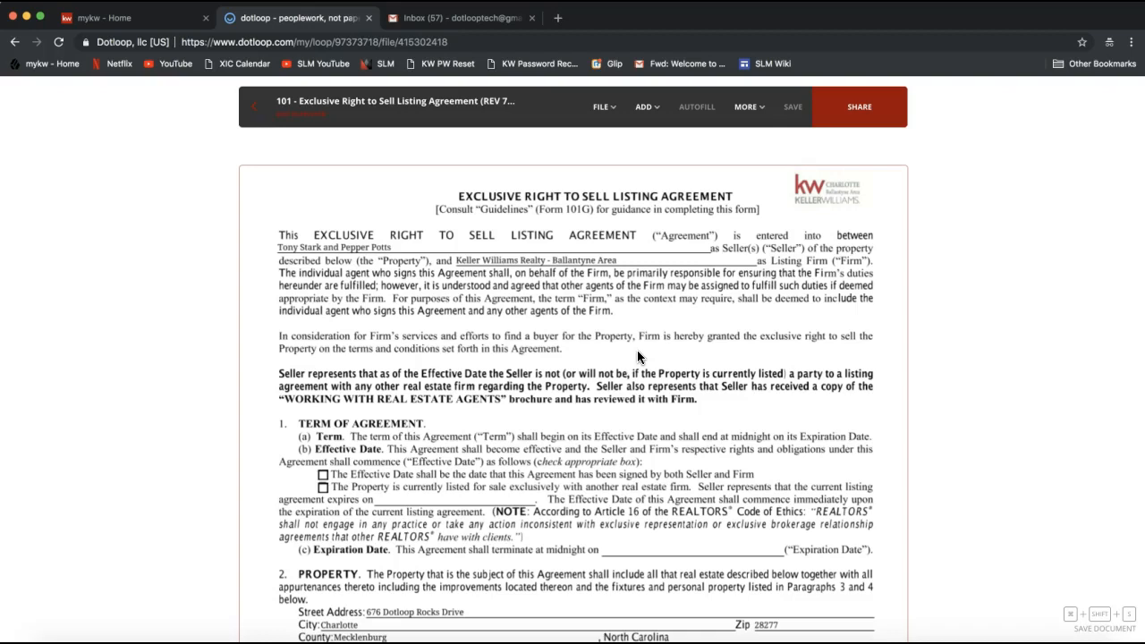
Add a strikethrough over the first seller's name on page 1 of the agreement
left_click(631, 259)
left_click(646, 108)
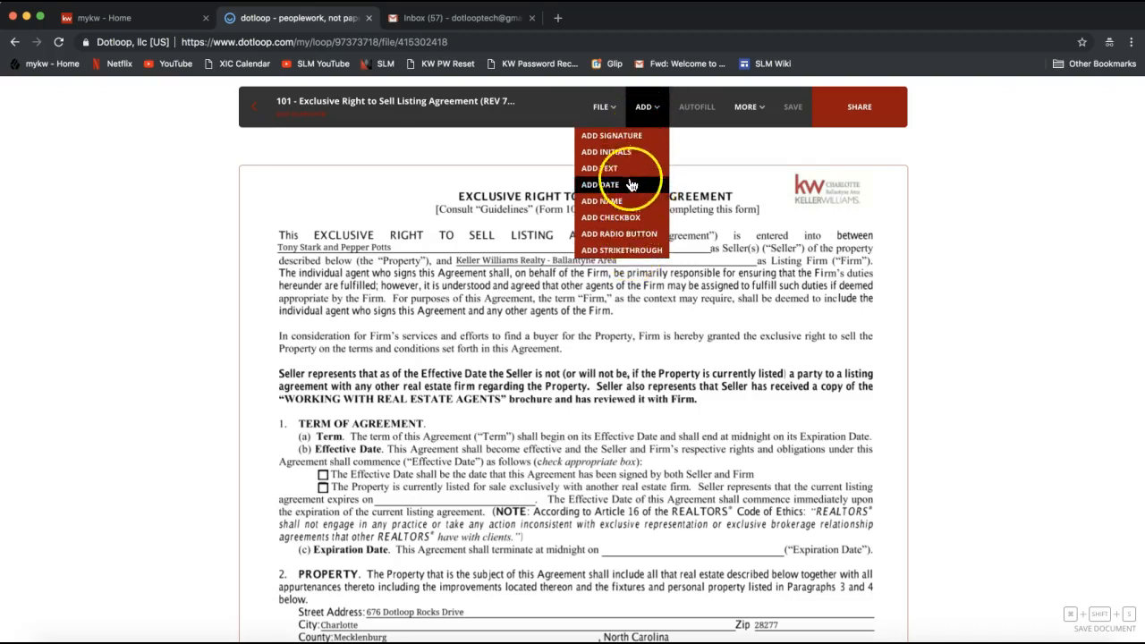
left_click(607, 256)
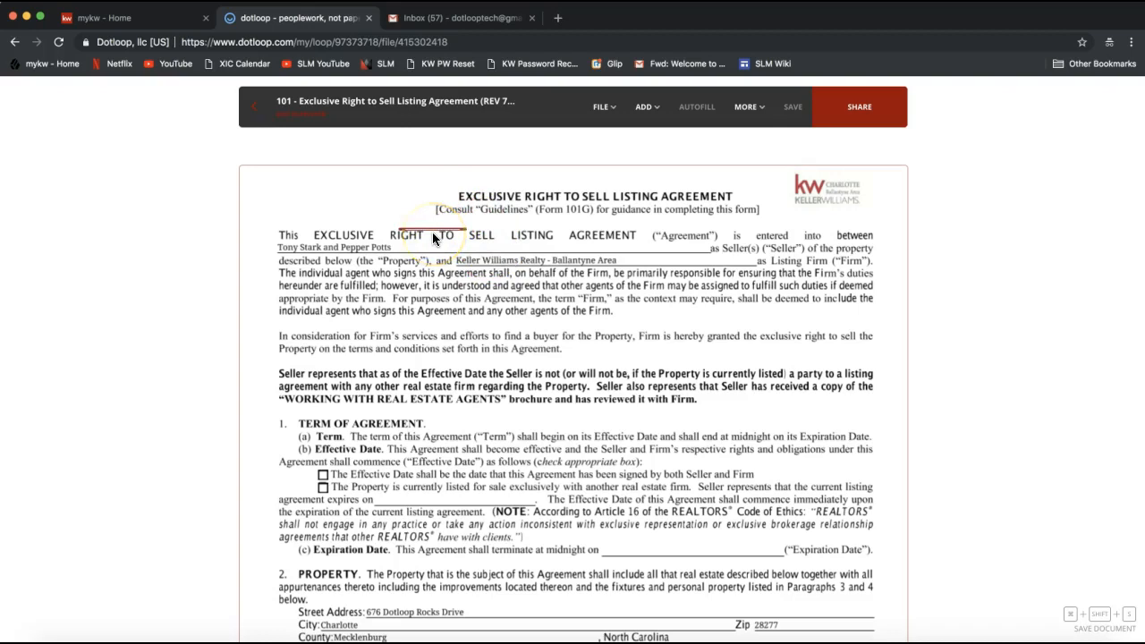
left_click(293, 251)
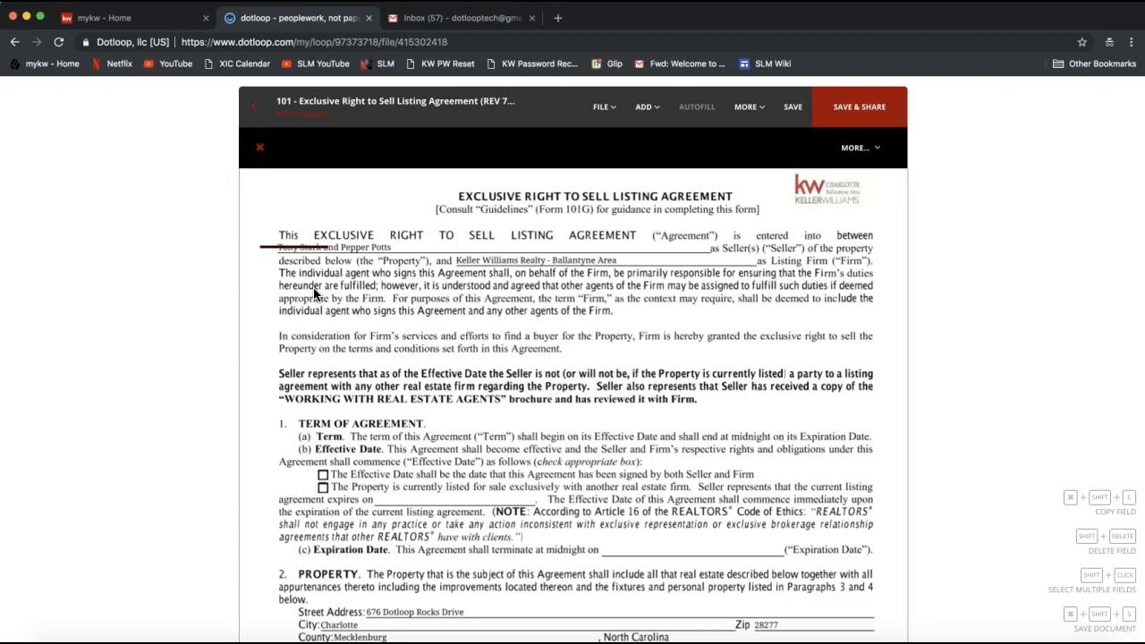
Add a text field after the seller names, widen it to the end of the line, and enter "and" with the replacement seller's full name
left_click(653, 112)
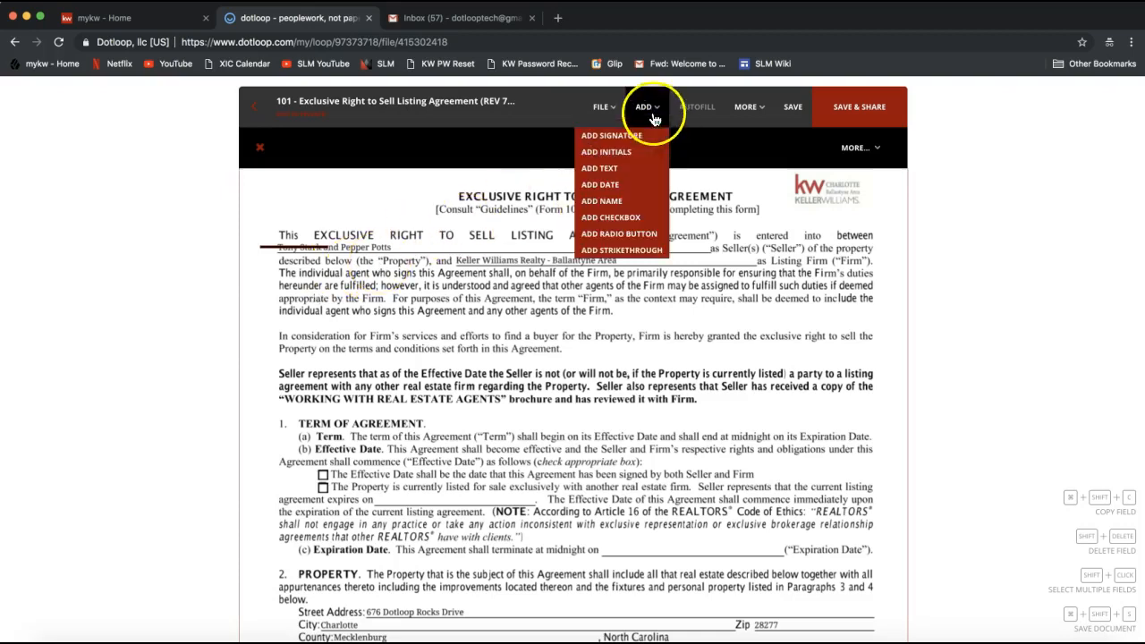
left_click(651, 116)
left_click(633, 171)
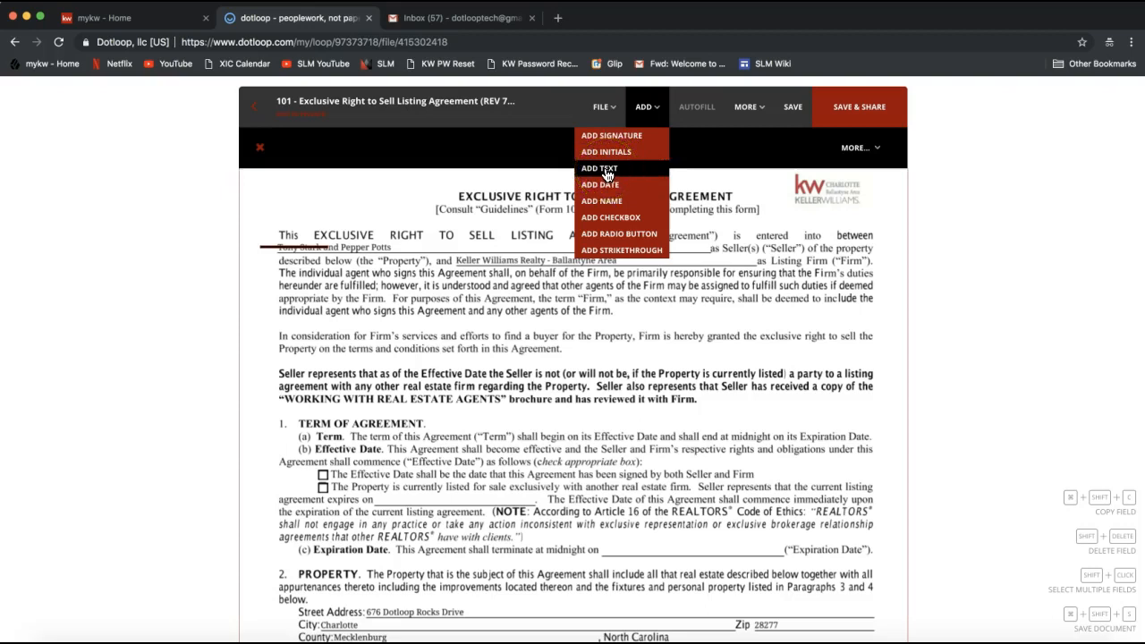
left_click(607, 172)
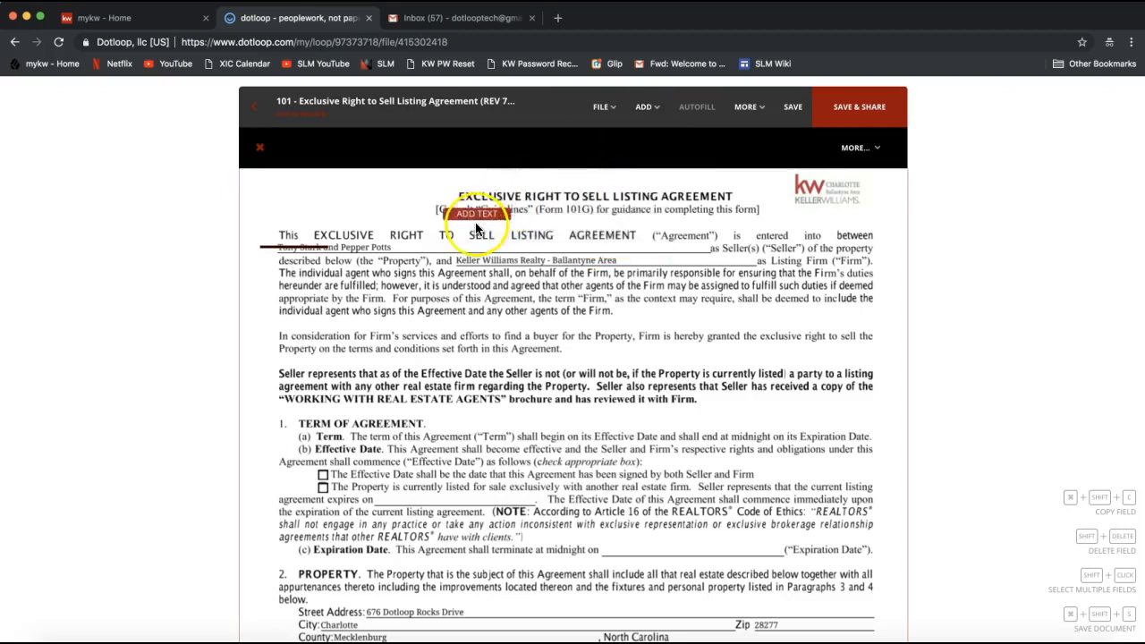
left_click(429, 260)
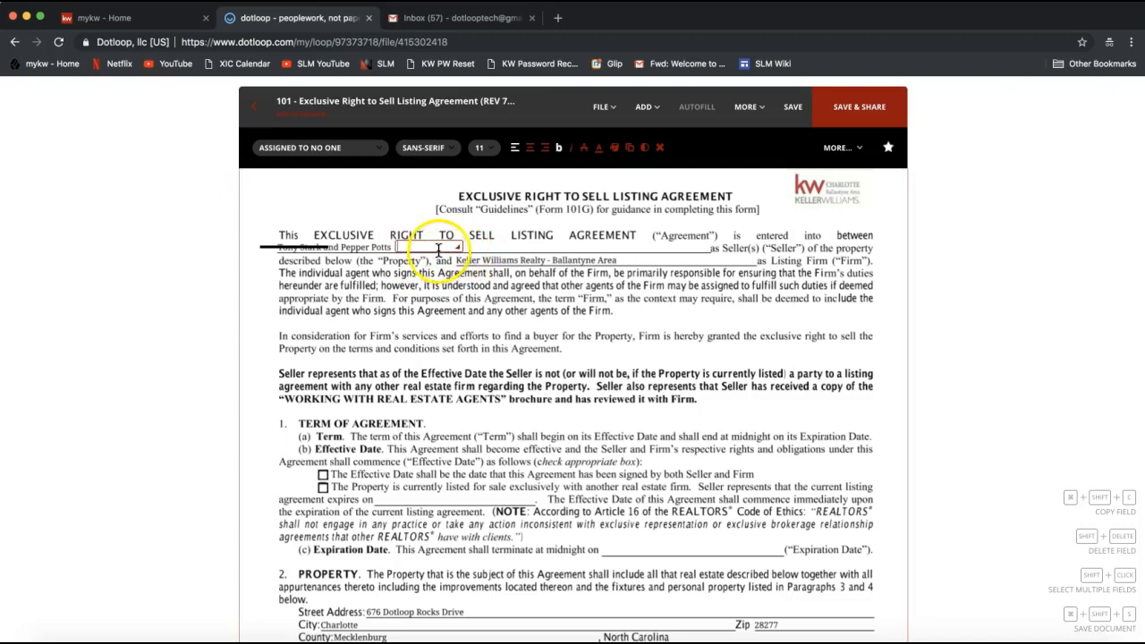
left_click(416, 244)
left_click_drag(458, 248, 724, 252)
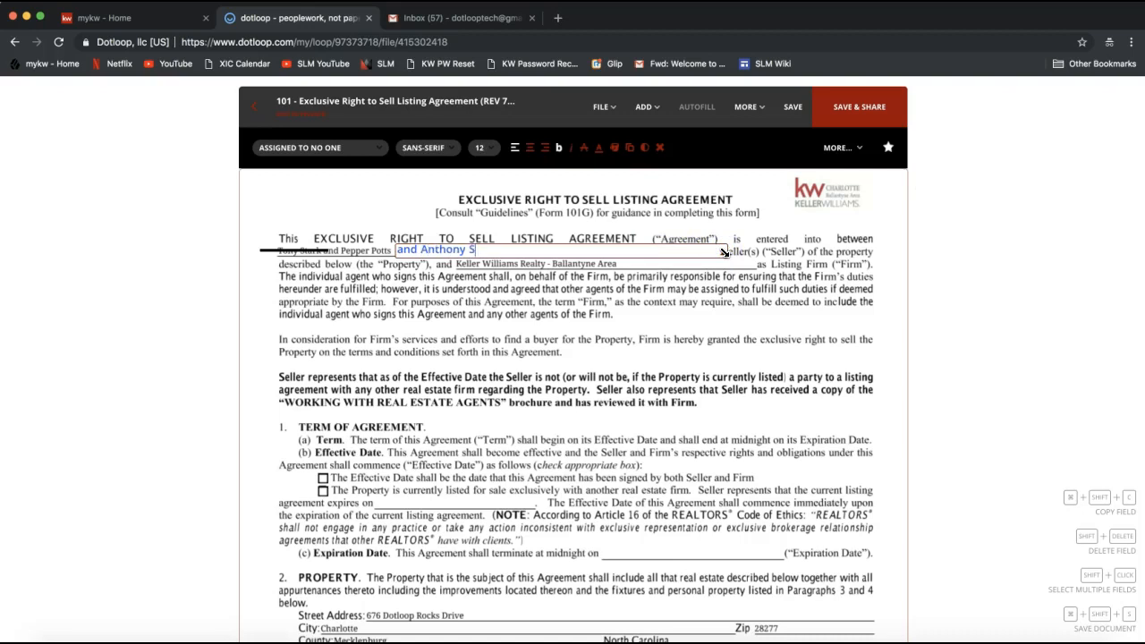
Shift the strikethrough along the line so that it covers the first seller's name and the word "and"
left_click(294, 250)
left_click_drag(294, 250, 308, 250)
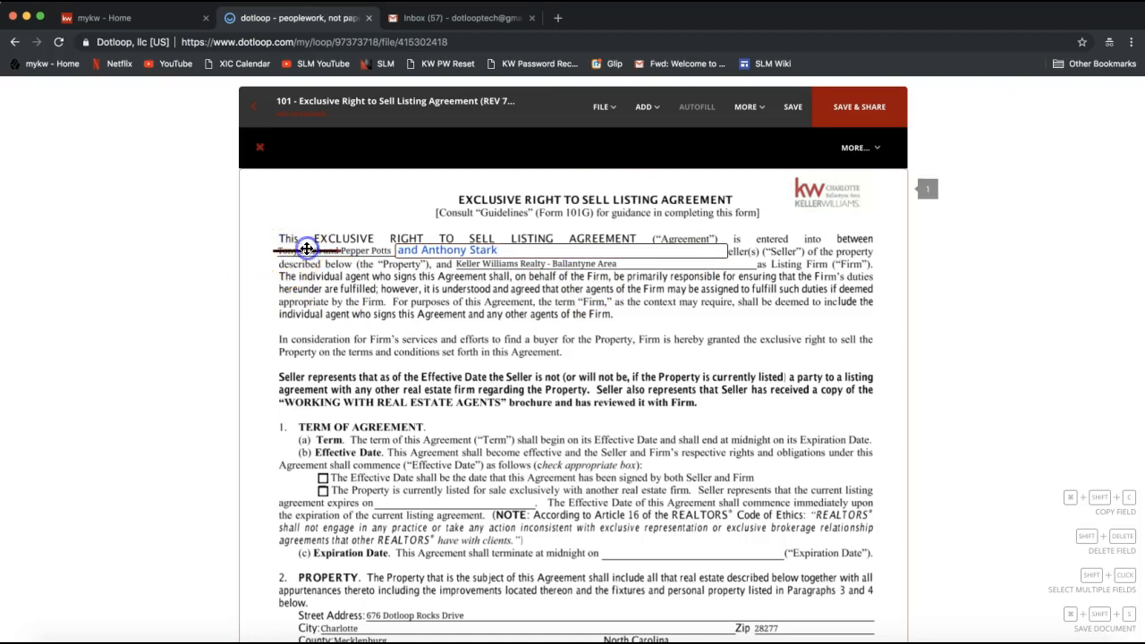
left_click(439, 268)
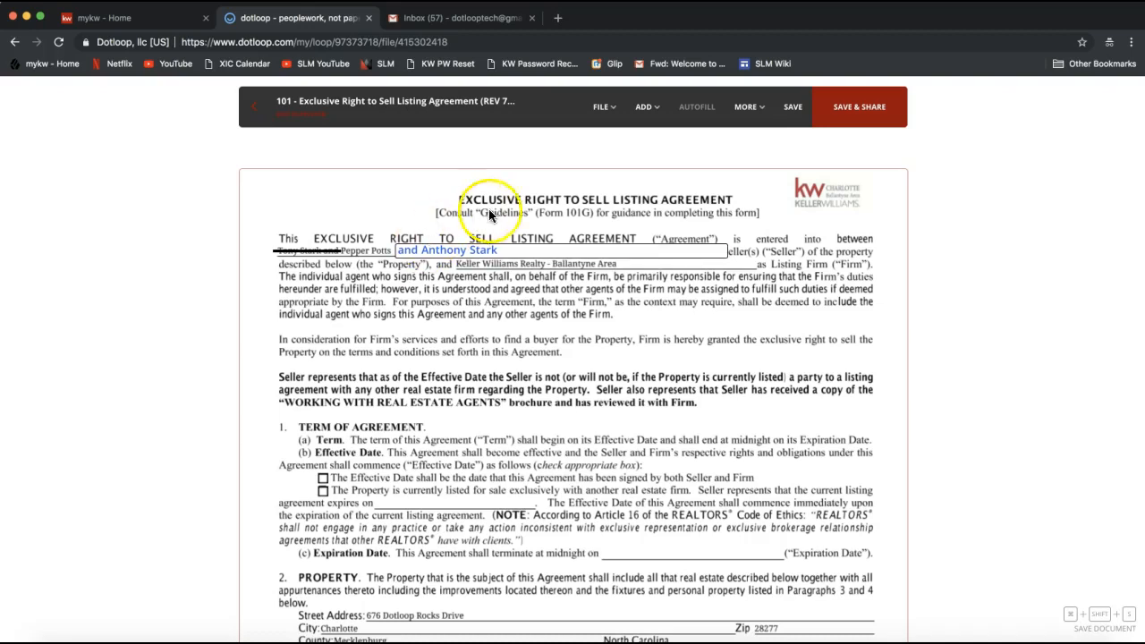
Place an initials field in the margin above the struck-out seller name on page 1 of the agreement
left_click(645, 108)
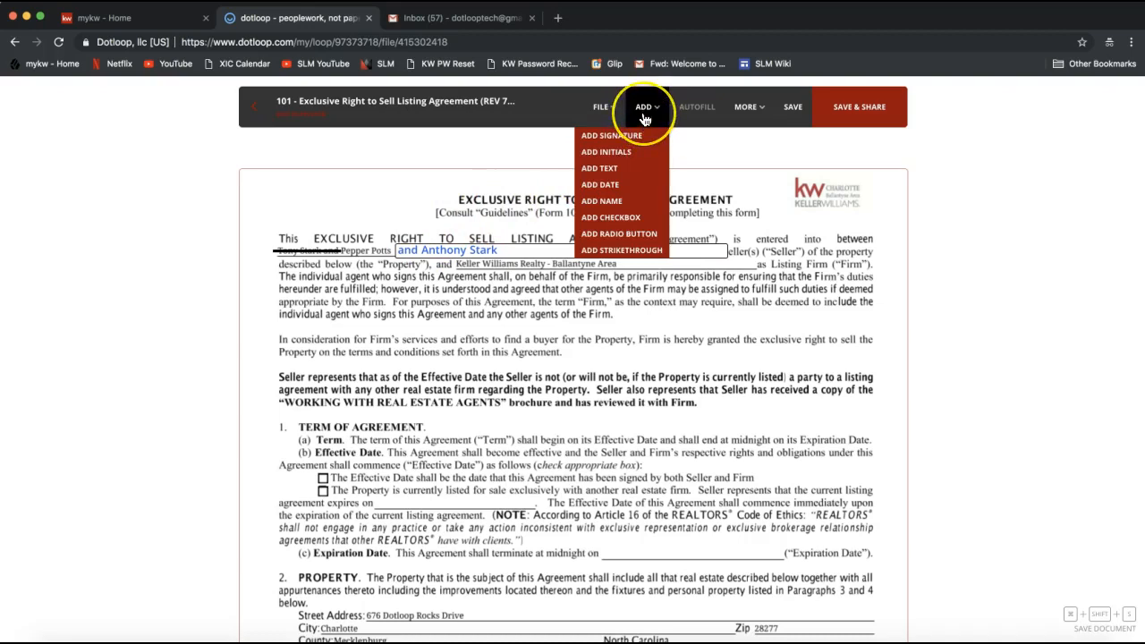
left_click(601, 152)
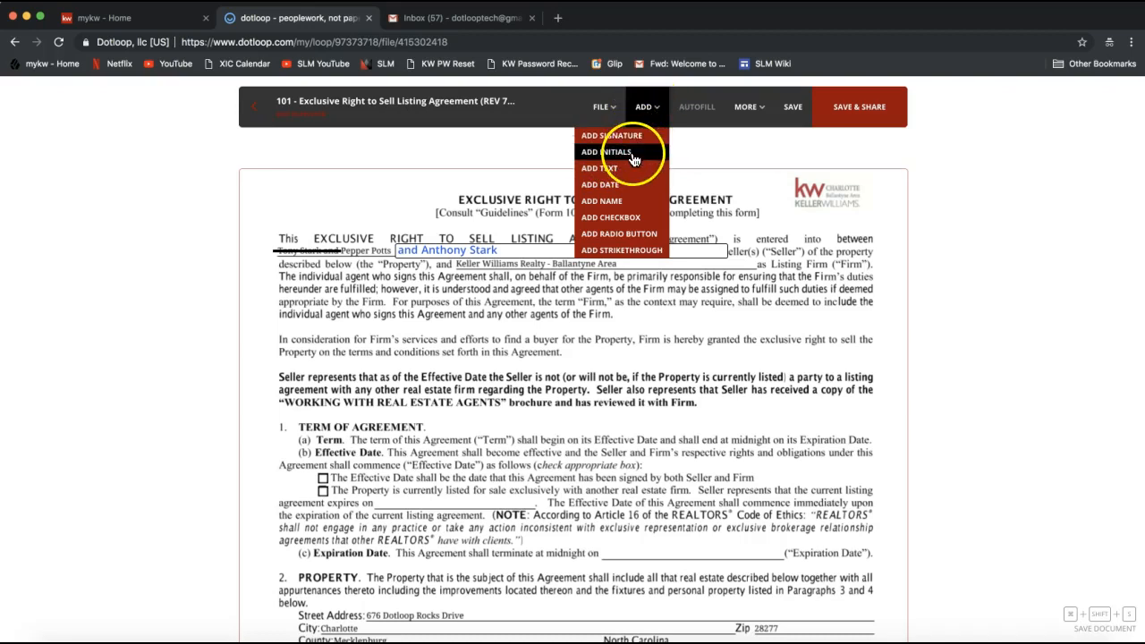
left_click(633, 154)
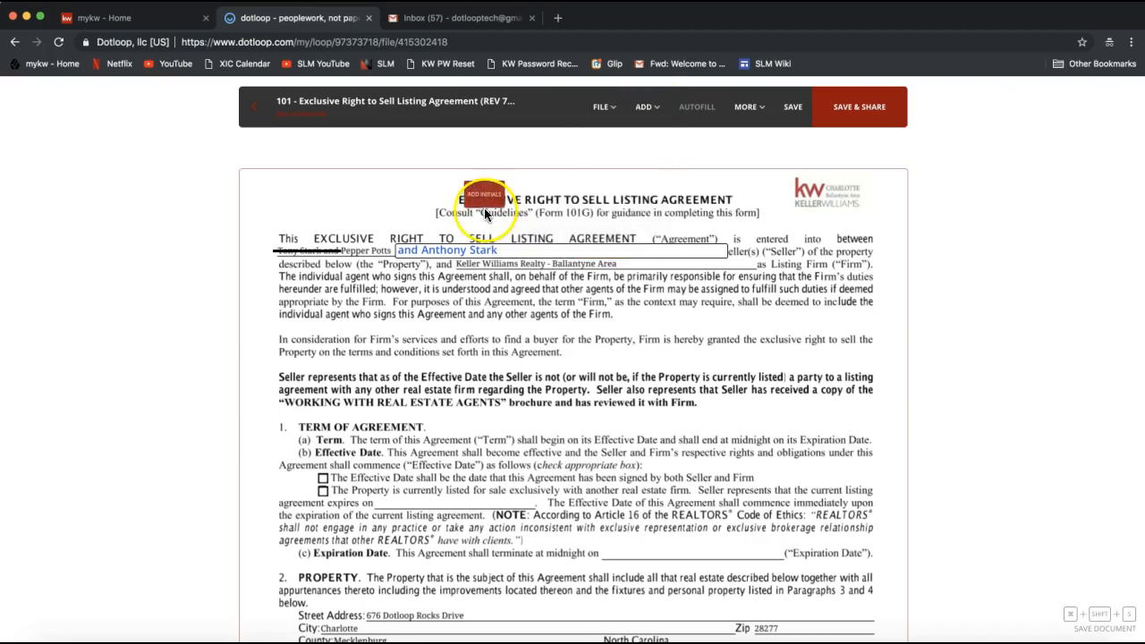
left_click(285, 234)
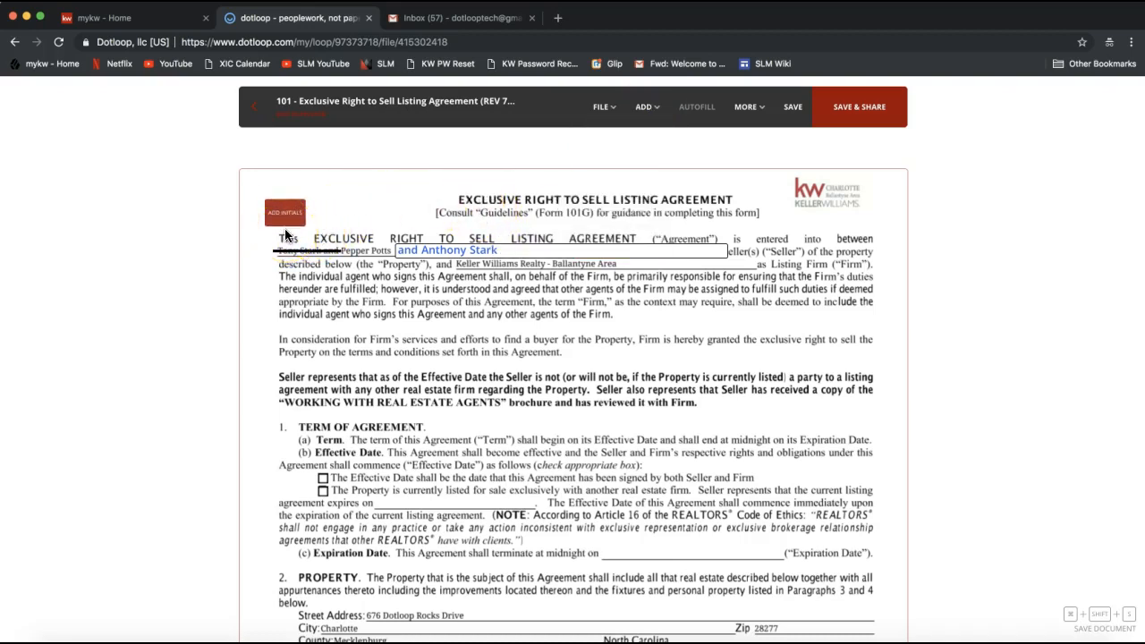
left_click(271, 230)
left_click(275, 231)
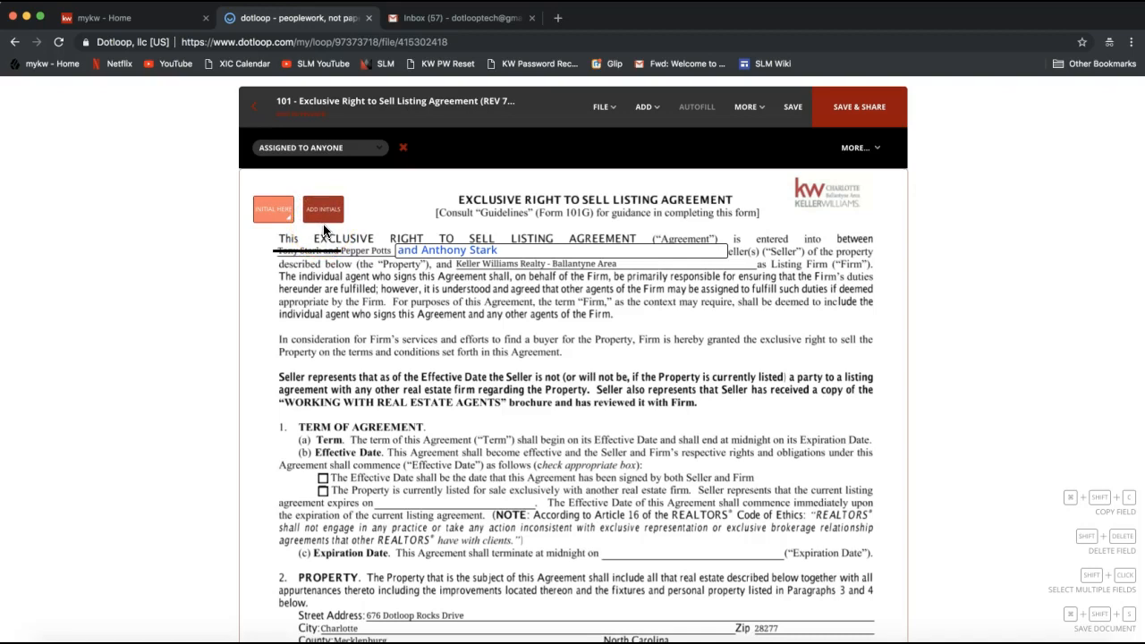
Try a second initials field beside the first and below the seller line, and remove it
left_click(324, 231)
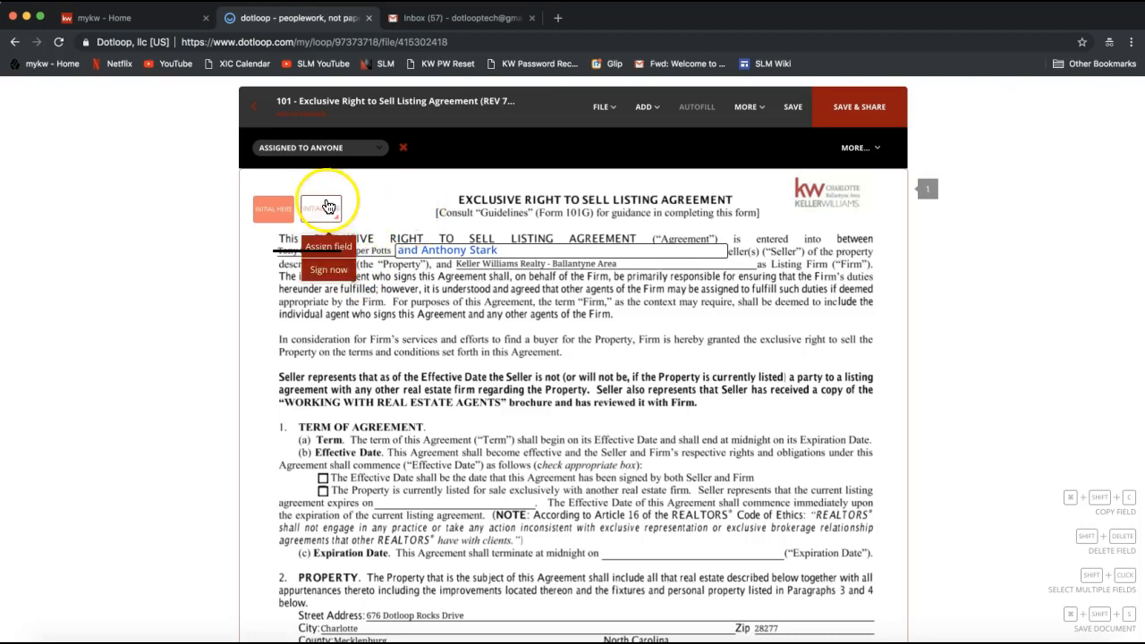
left_click(321, 195)
left_click_drag(322, 195, 347, 271)
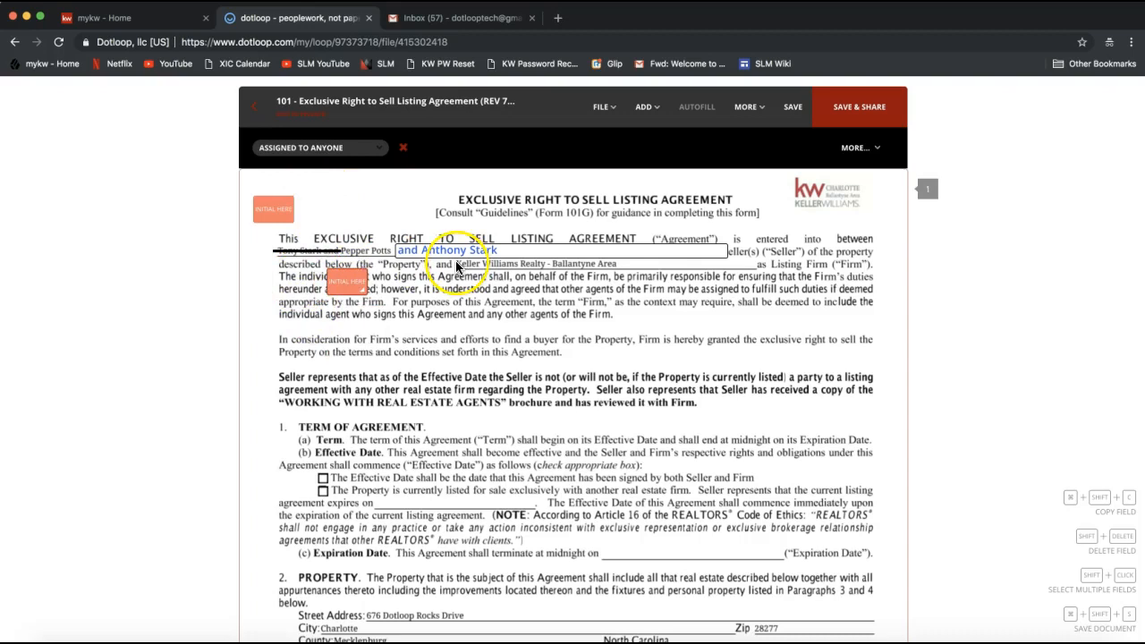
left_click(344, 280)
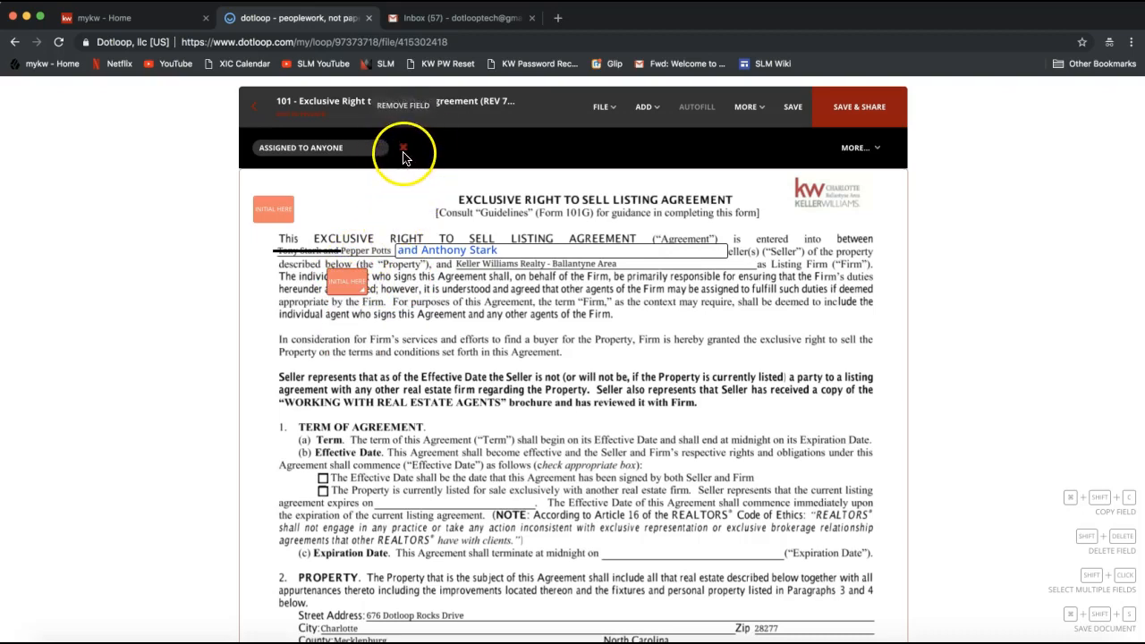
left_click(403, 149)
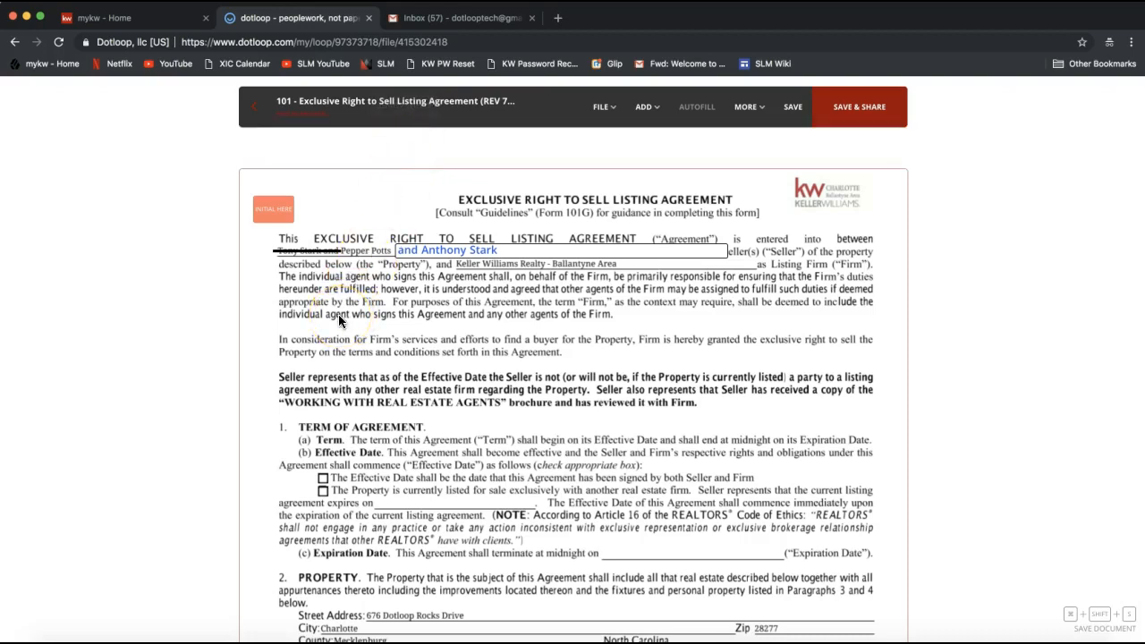
Move the remaining initials field up to the corner of page 1 and assign it to the seller whose name is struck out
left_click(269, 222)
left_click(268, 204)
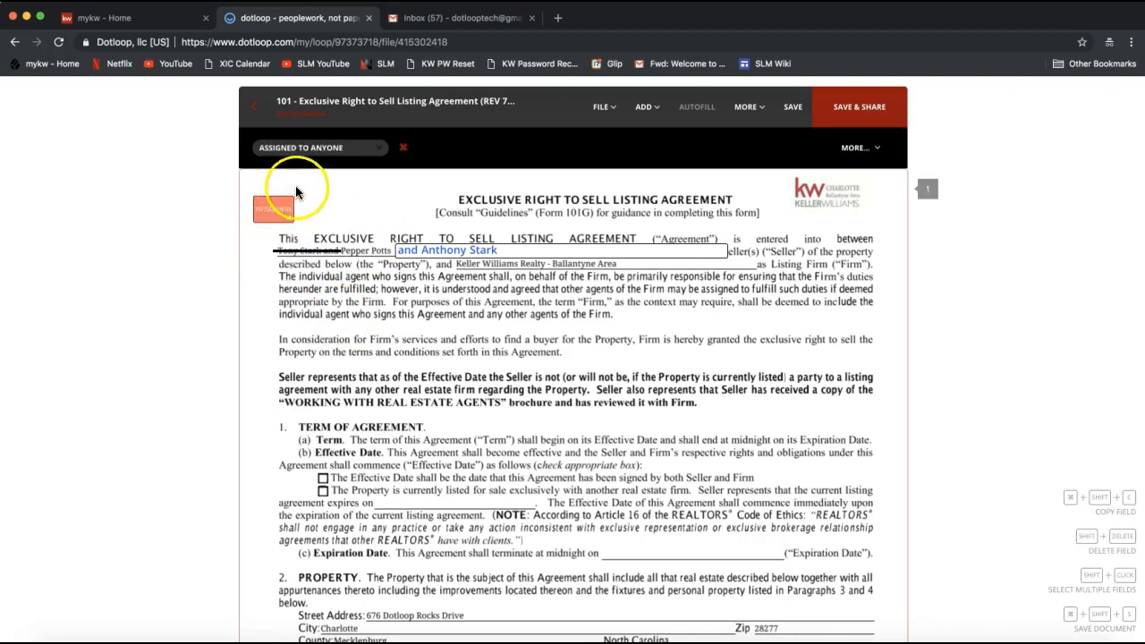
left_click(321, 230)
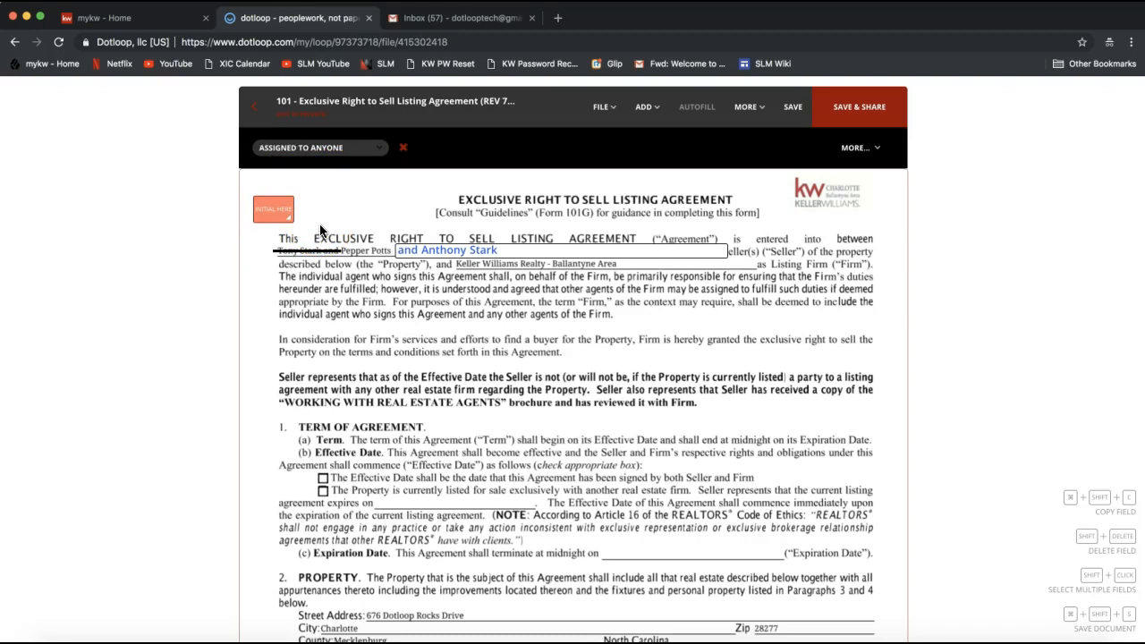
left_click(276, 202)
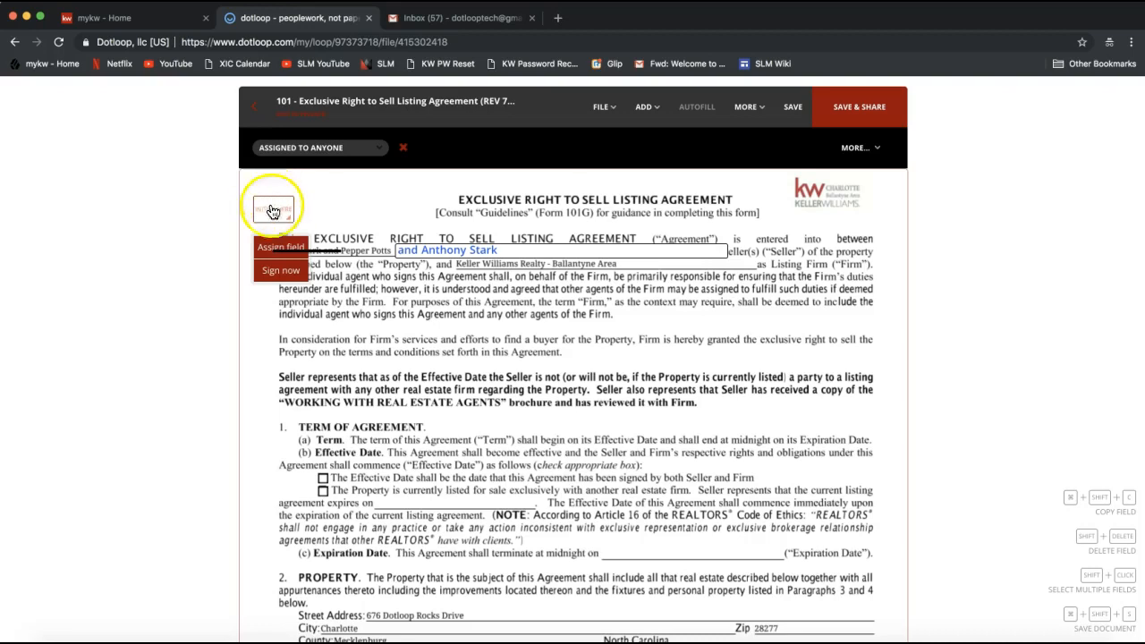
left_click_drag(278, 191, 274, 173)
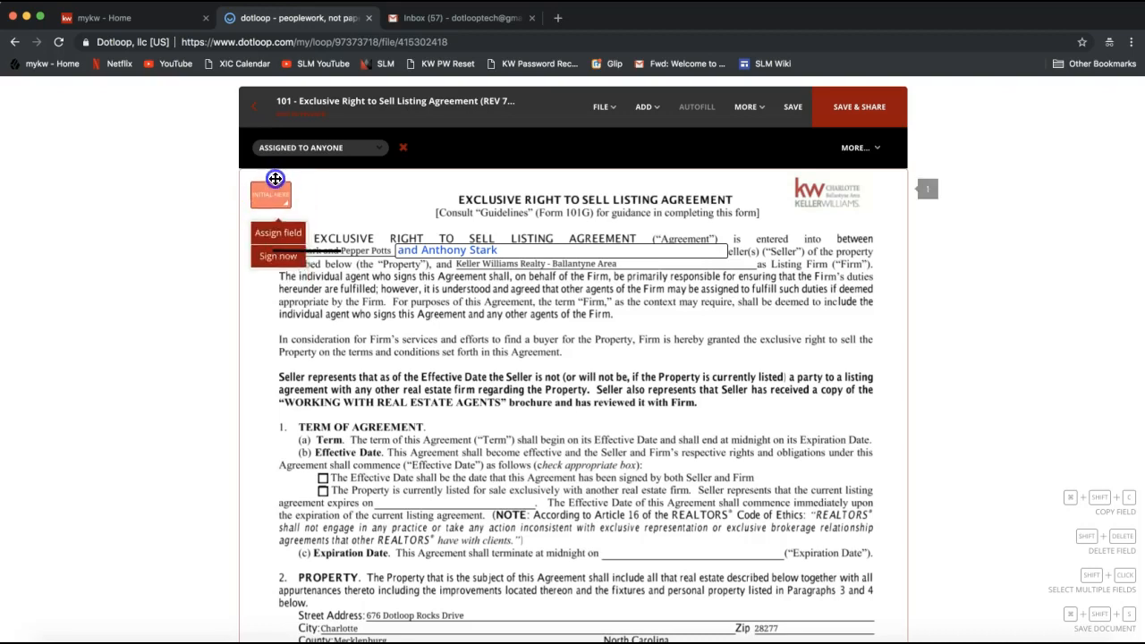
left_click(279, 242)
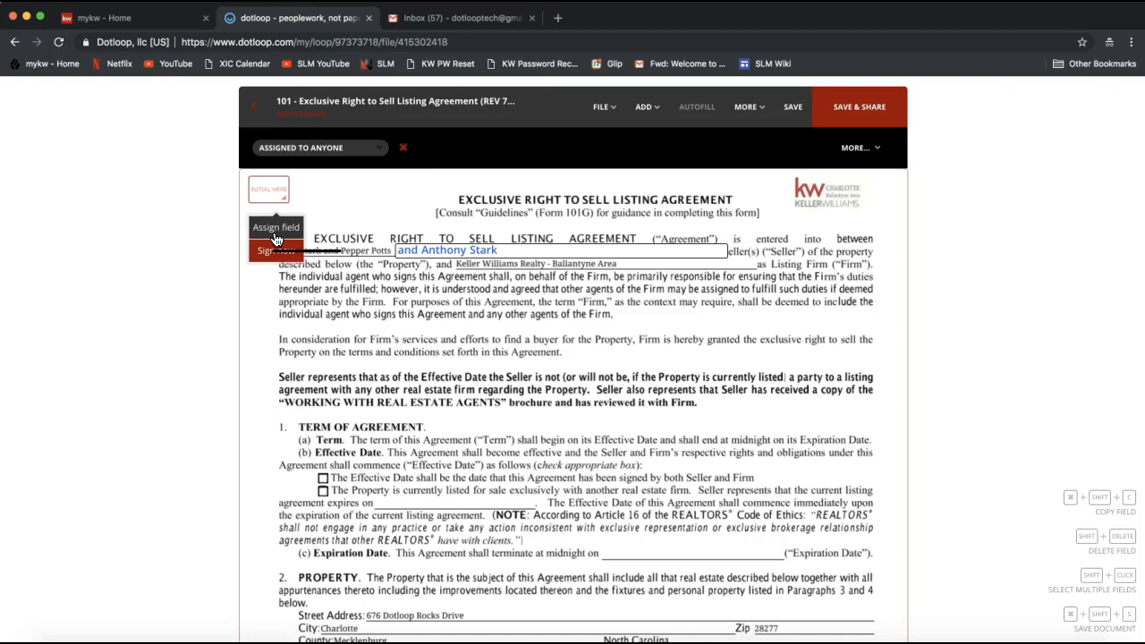
left_click(276, 234)
left_click(293, 151)
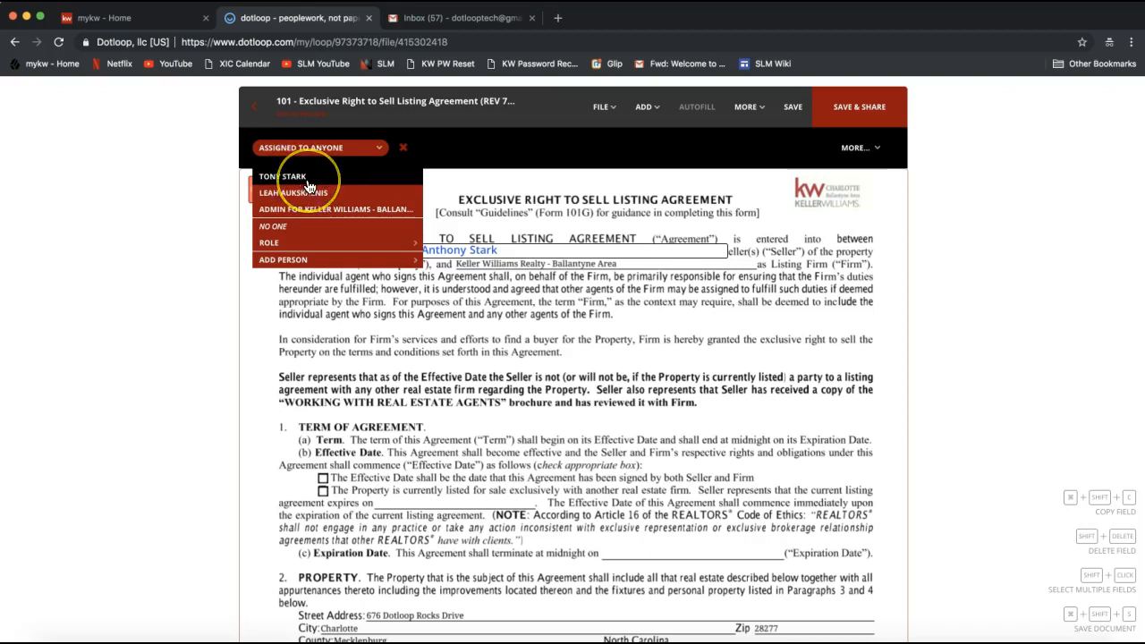
left_click(307, 182)
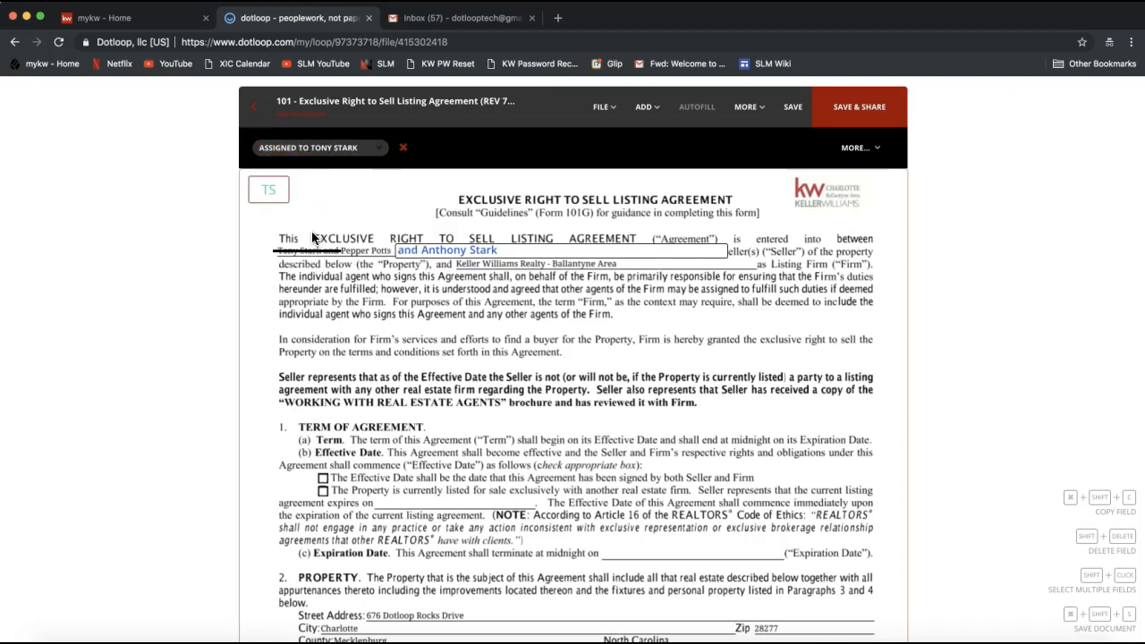
Move the assigned initials field down to just above the strikethrough on the seller's name
left_click_drag(267, 182, 270, 201)
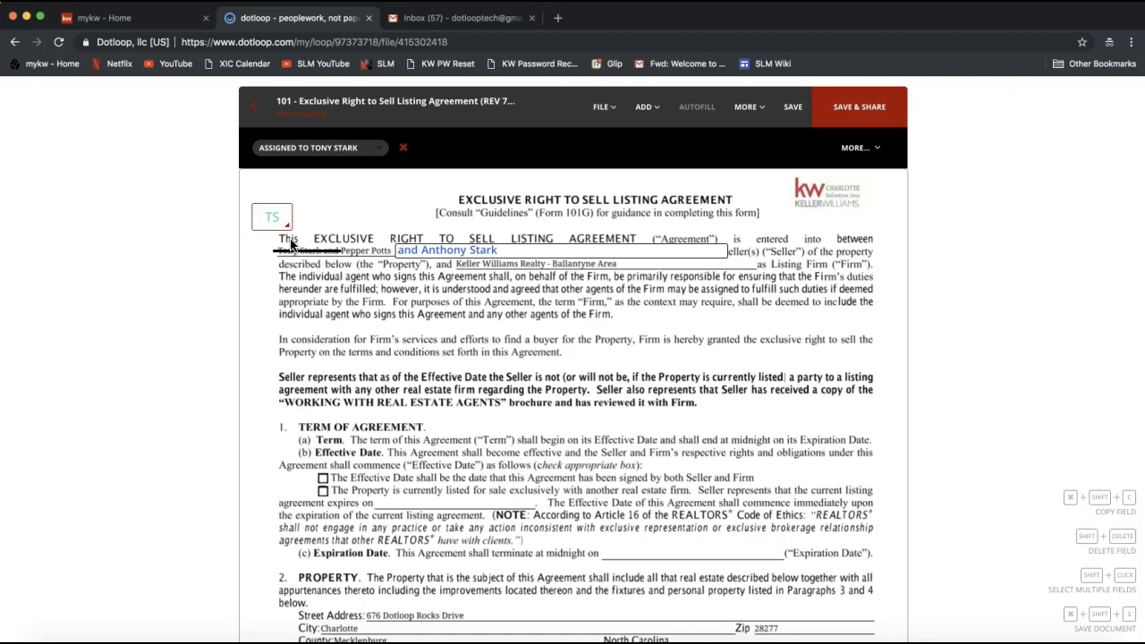
left_click(273, 220)
left_click(268, 226)
Leave the agreement and save its changes, returning to the 767 Dotloop Rocks Drive loop
mouse_move(256, 147)
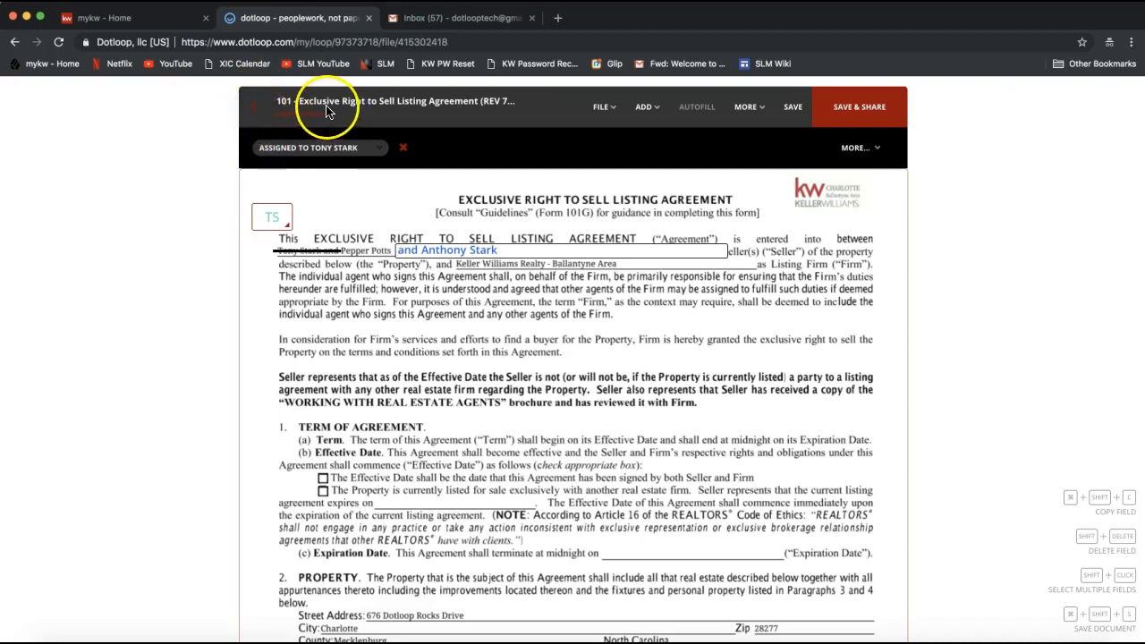
left_click(254, 117)
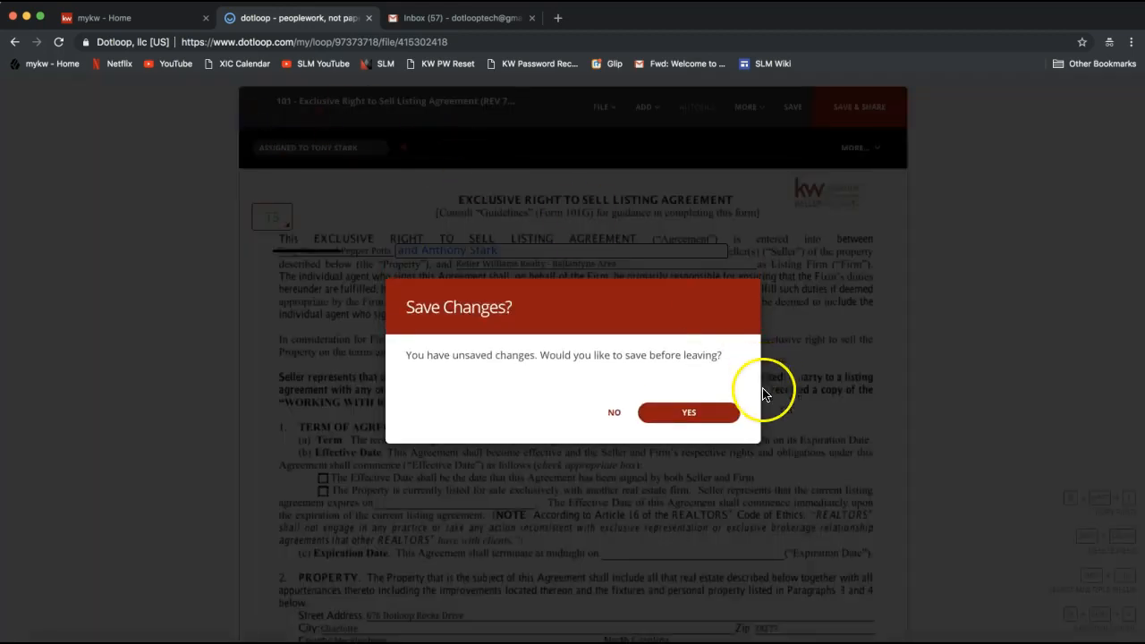
left_click(701, 422)
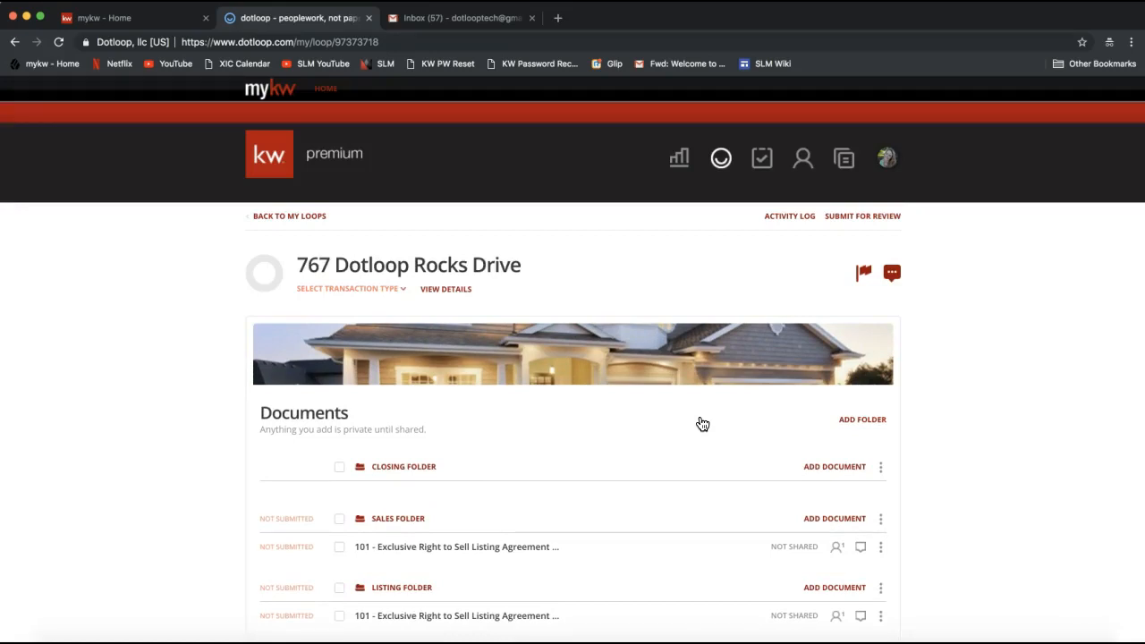
Show the options for adding a document to the Sales Folder
scroll(703, 423, "down", 2)
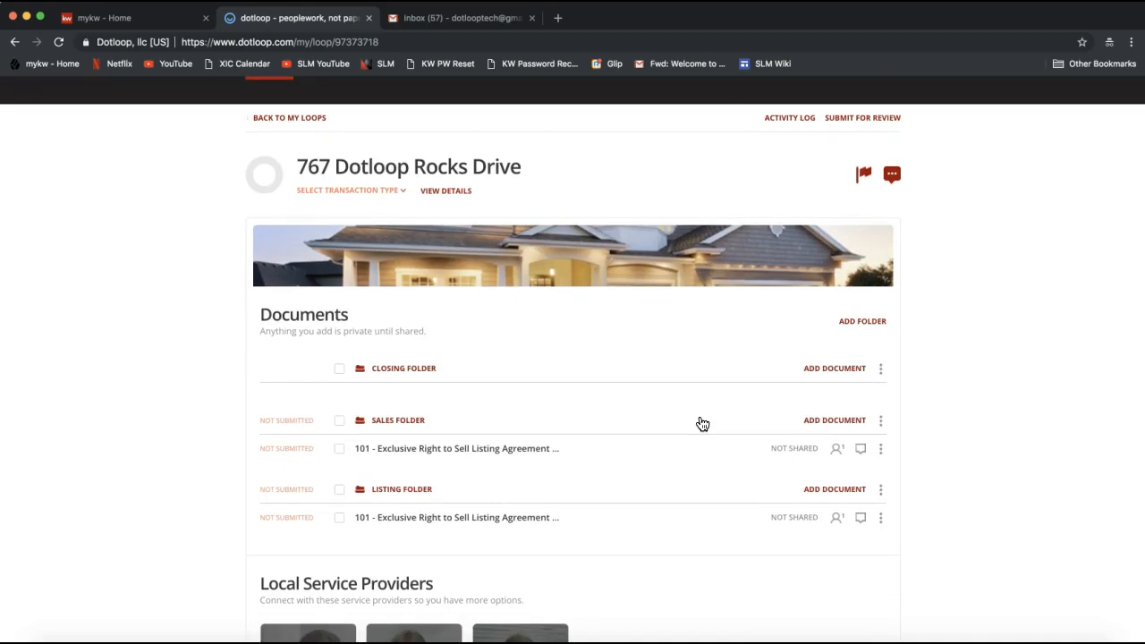
left_click(832, 422)
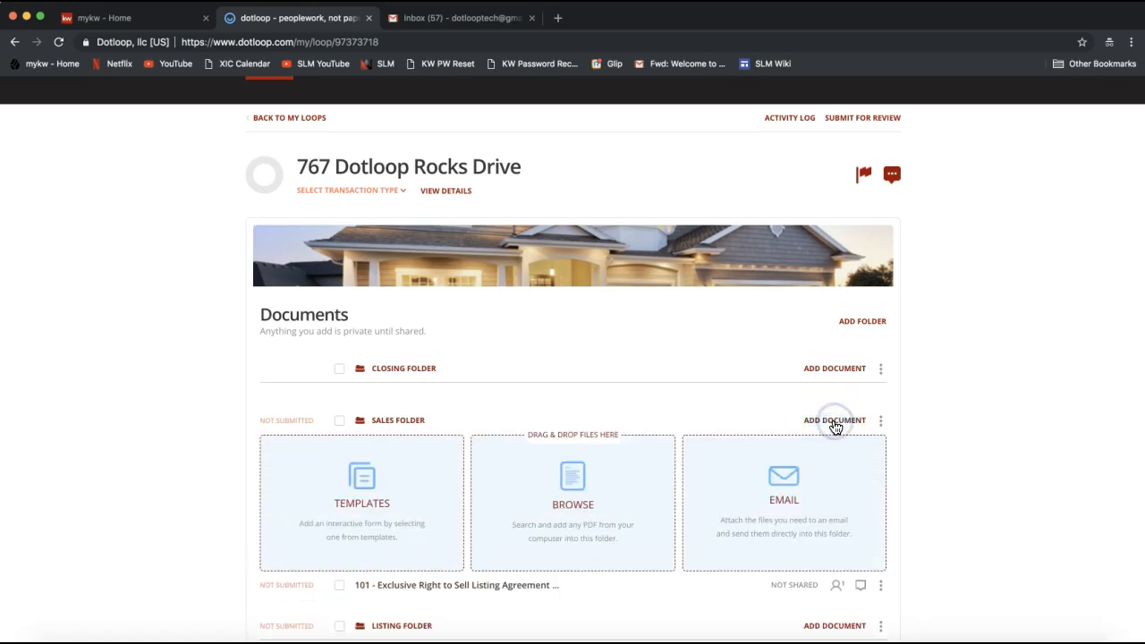
scroll(832, 426, "down", 1)
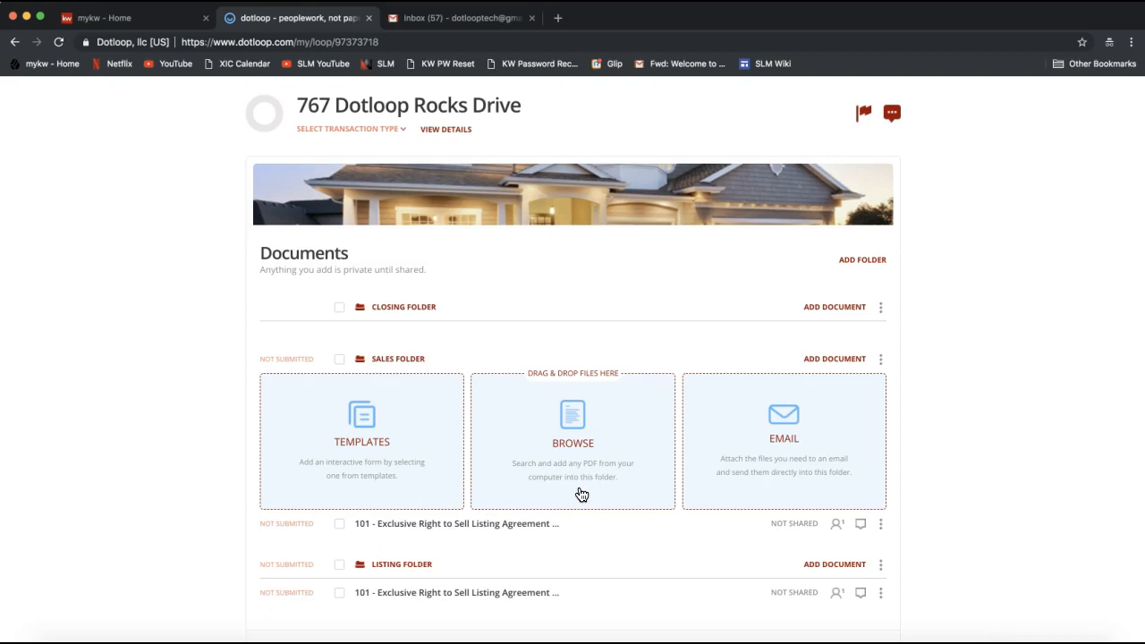
scroll(895, 475, "down", 2)
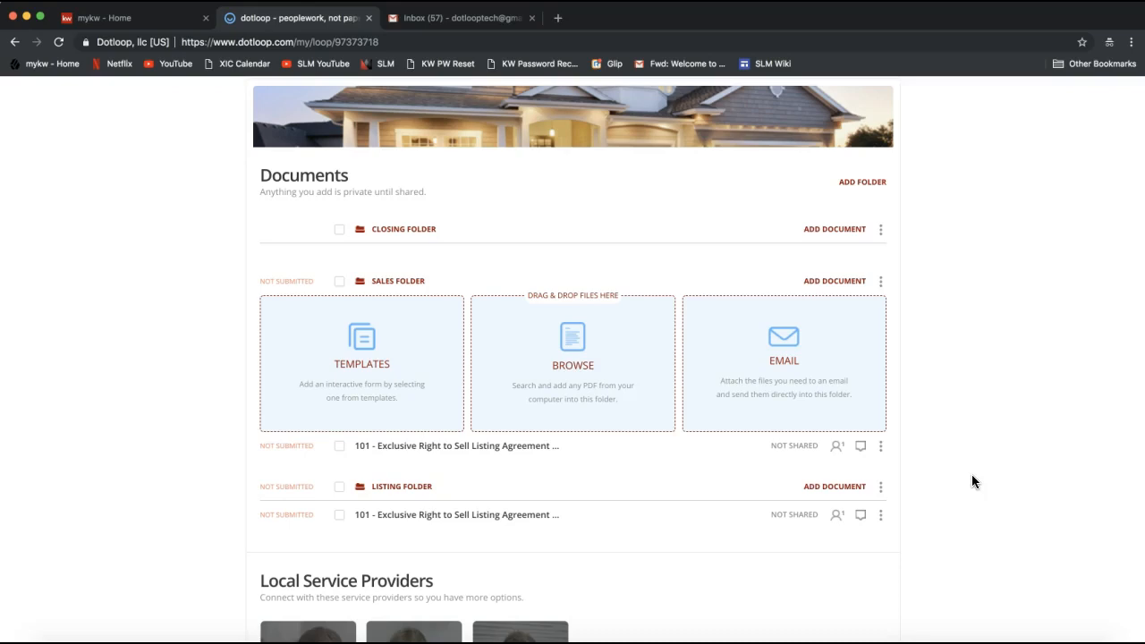
View the available actions for the listing agreement in the Listing Folder, and close them without choosing one
scroll(972, 474, "down", 1)
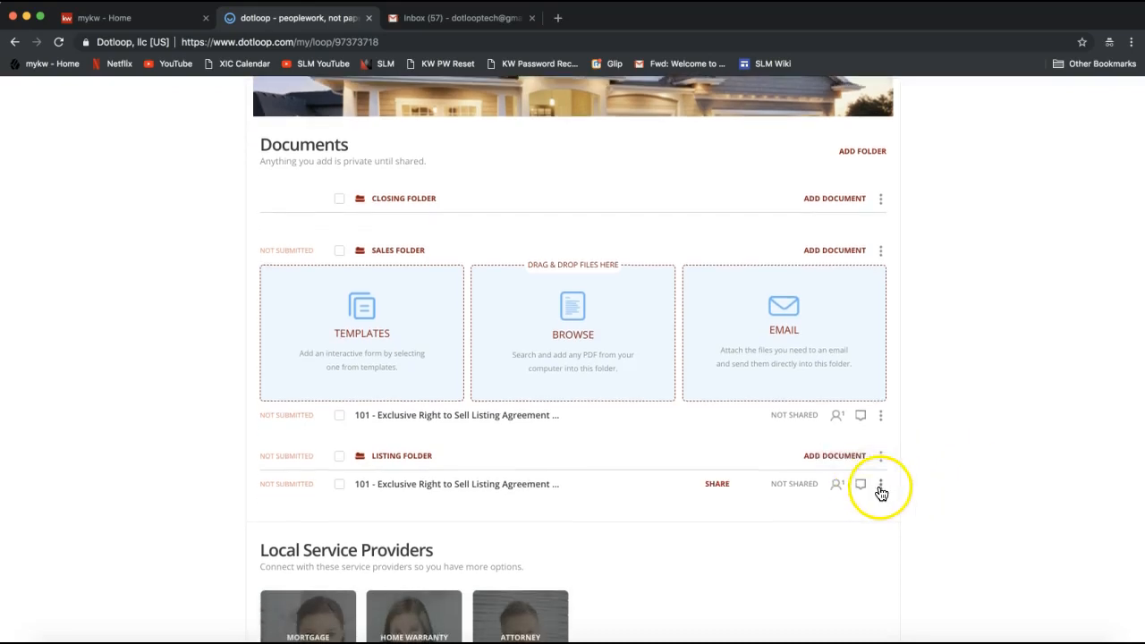
left_click(881, 489)
left_click(880, 488)
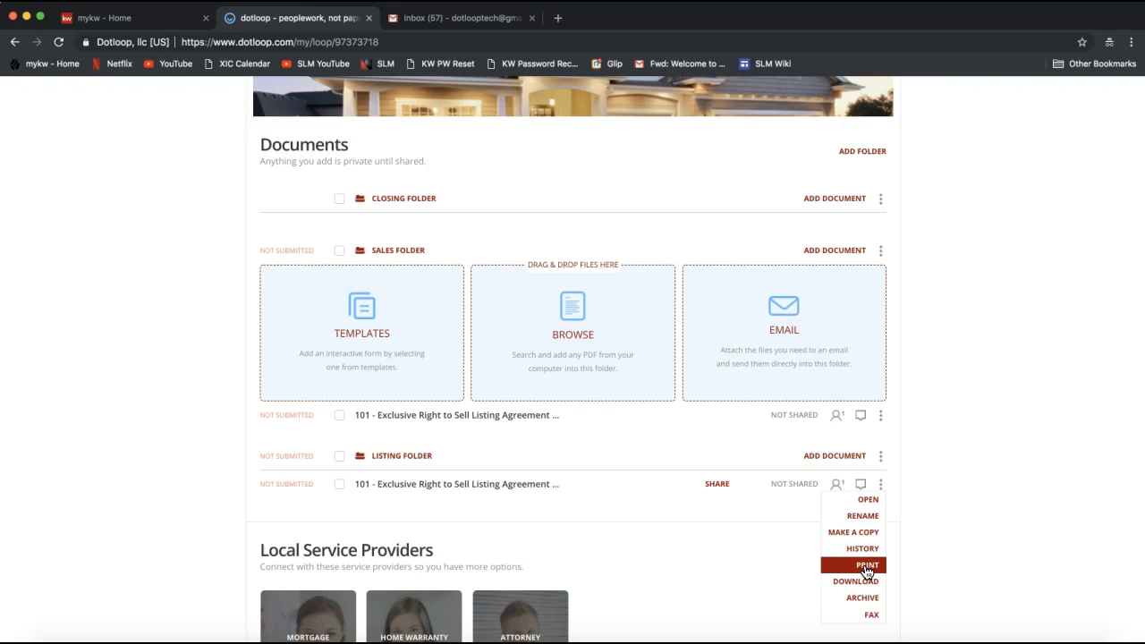
left_click(951, 388)
Upload "2-T - Offer to Purchase and Contract (REV 7.2017) (c. 7.2017).pdf" from the Desktop into the Sales Folder
scroll(950, 391, "up", 1)
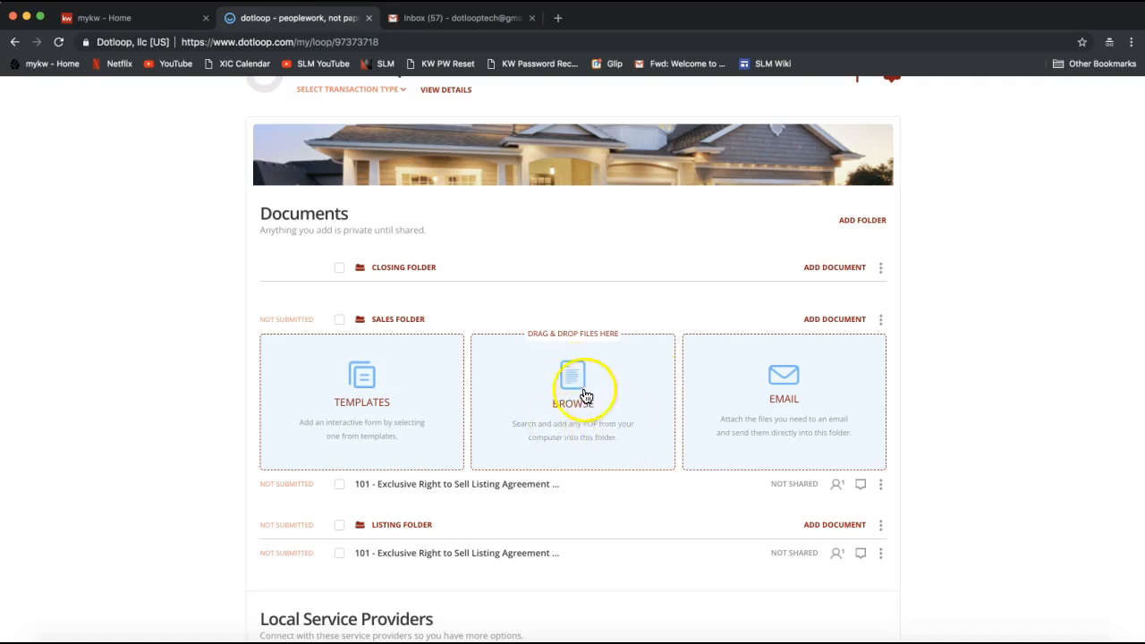
left_click(574, 424)
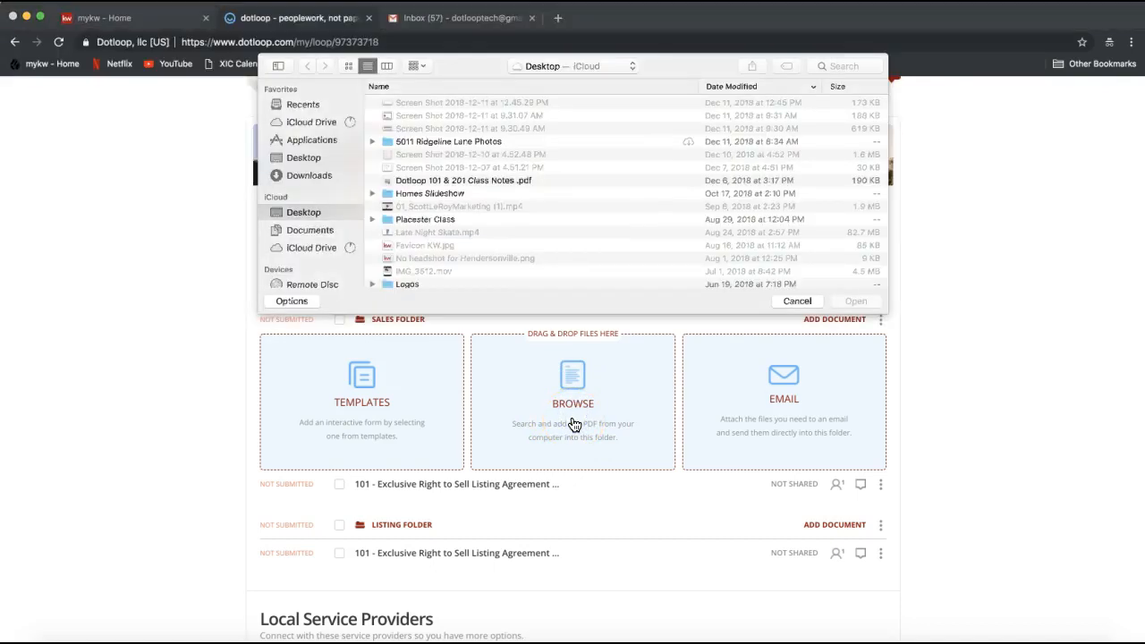
left_click(303, 165)
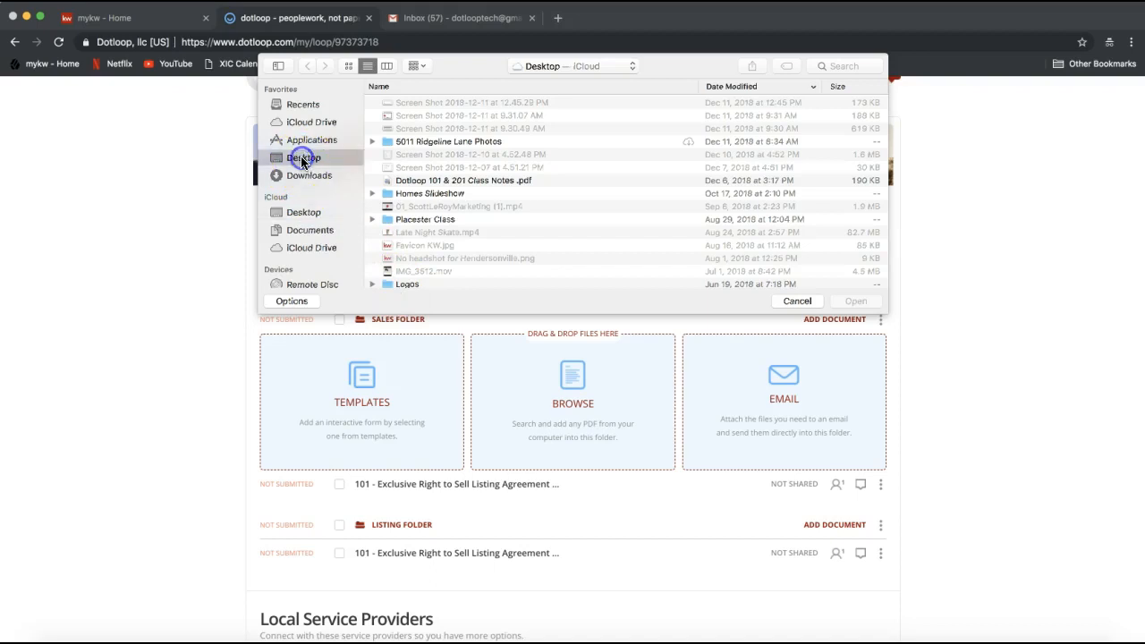
scroll(422, 193, "down", 2)
scroll(422, 190, "down", 5)
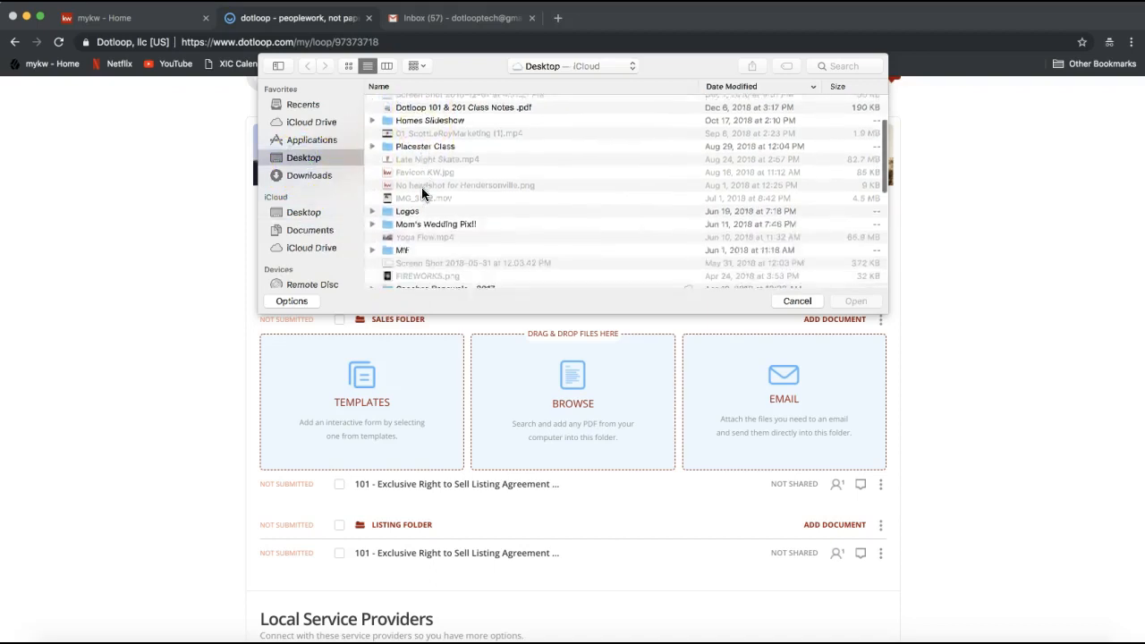
scroll(422, 193, "down", 10)
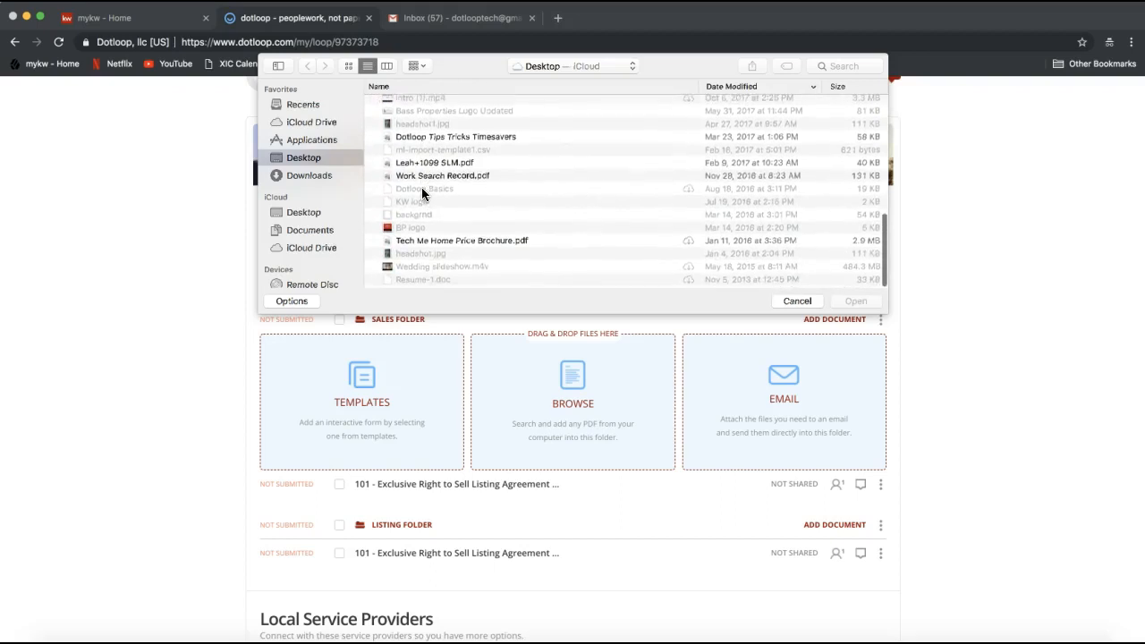
scroll(446, 253, "up", 3)
scroll(447, 253, "up", 5)
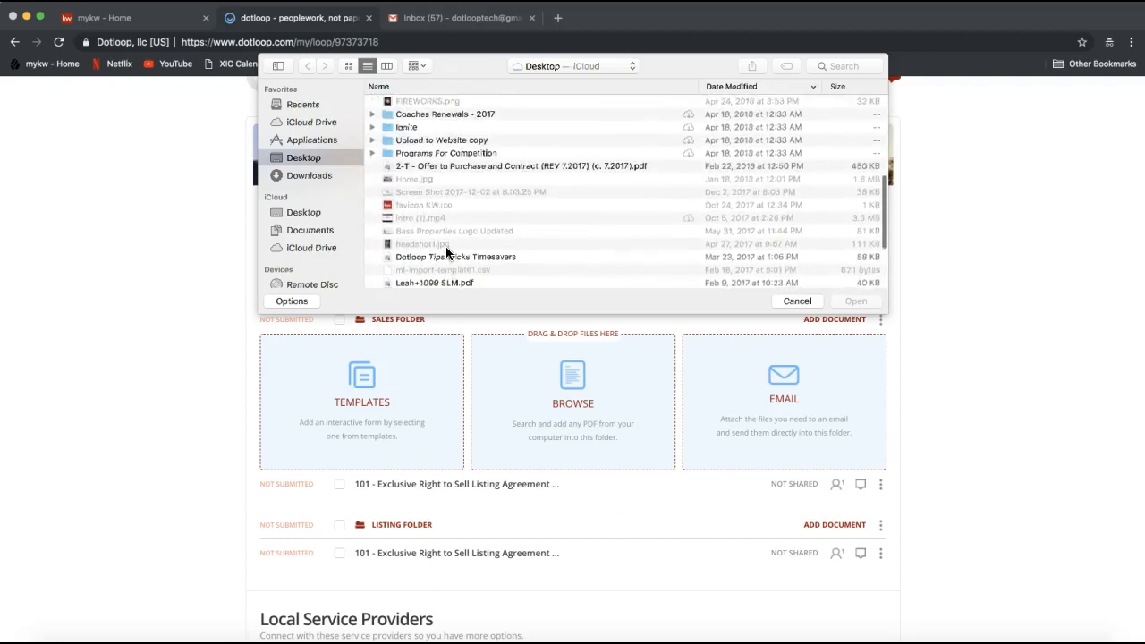
double_click(429, 184)
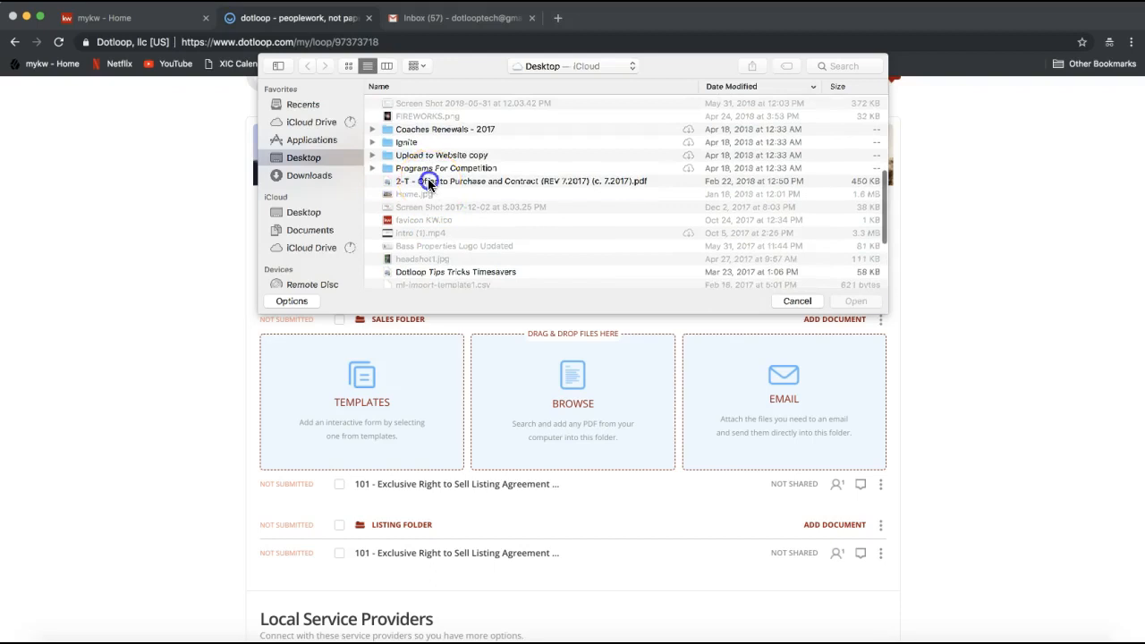
scroll(488, 409, "down", 5)
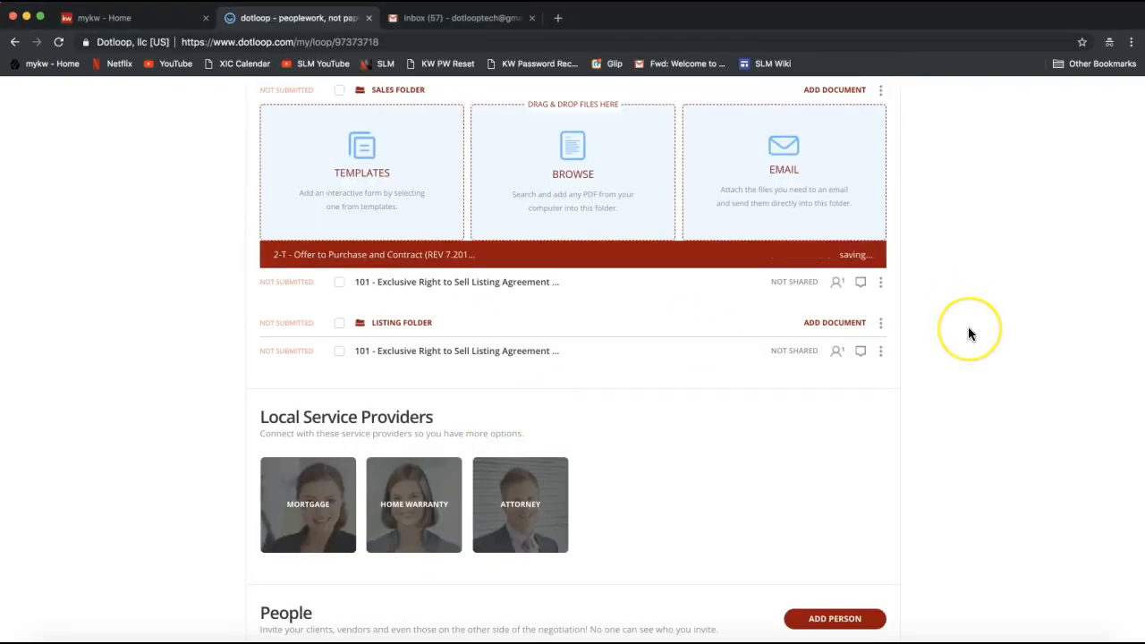
scroll(968, 328, "up", 2)
scroll(968, 334, "up", 1)
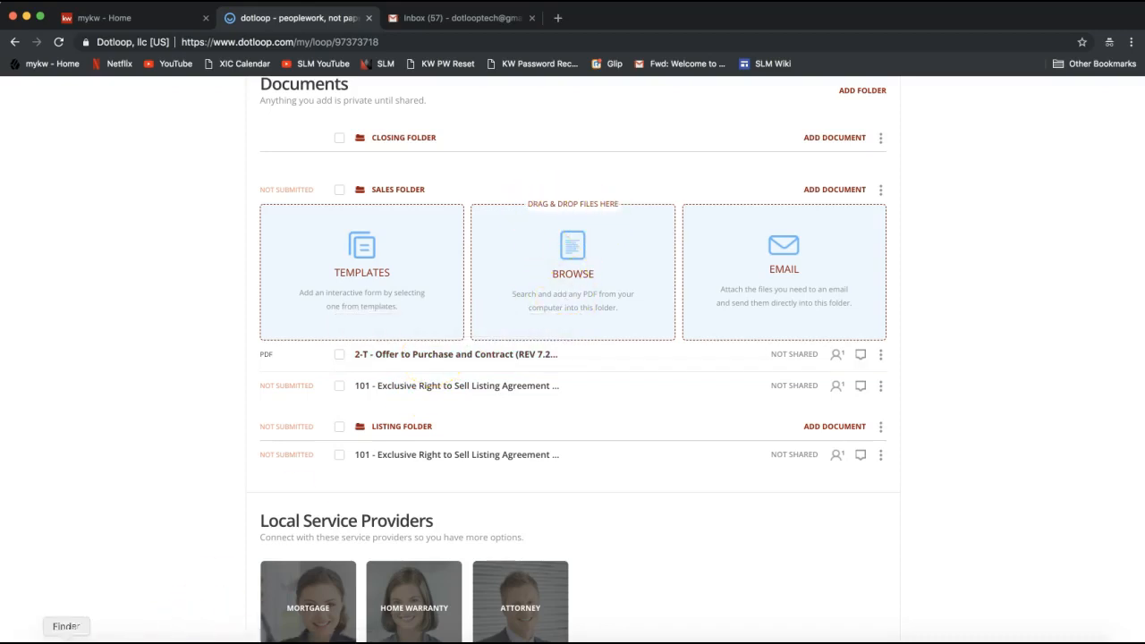
Switch to Finder and drop "2-T - Offer to Purchase and Contract (REV 7.2017) (c. 7.2017).pdf" from the Desktop folder directly into the loop's Sales Folder
left_click(66, 642)
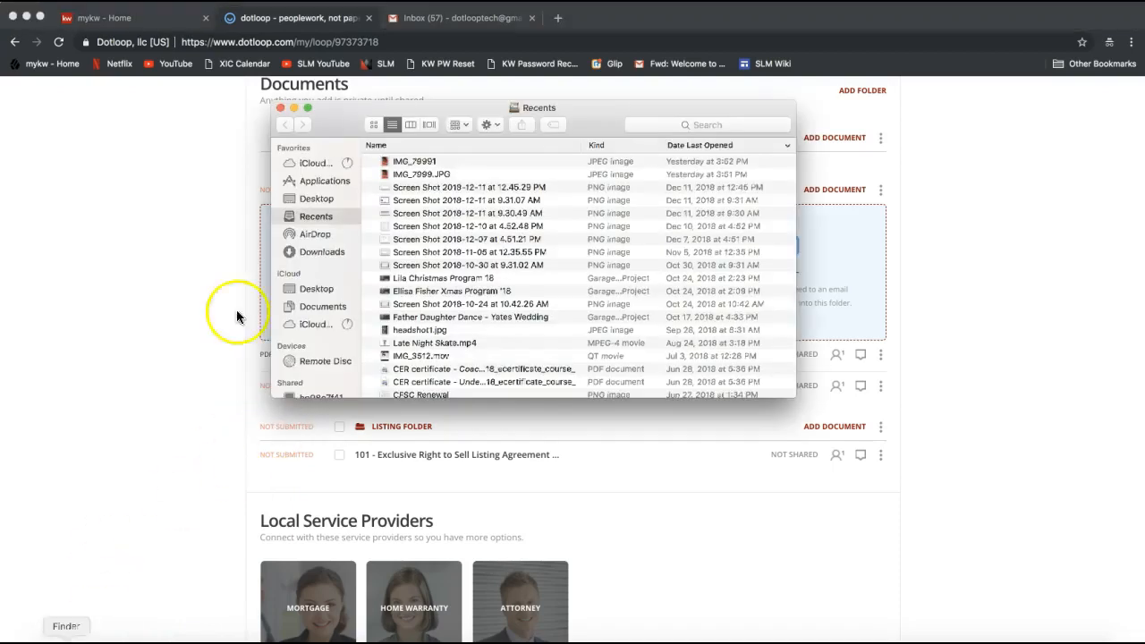
left_click(313, 251)
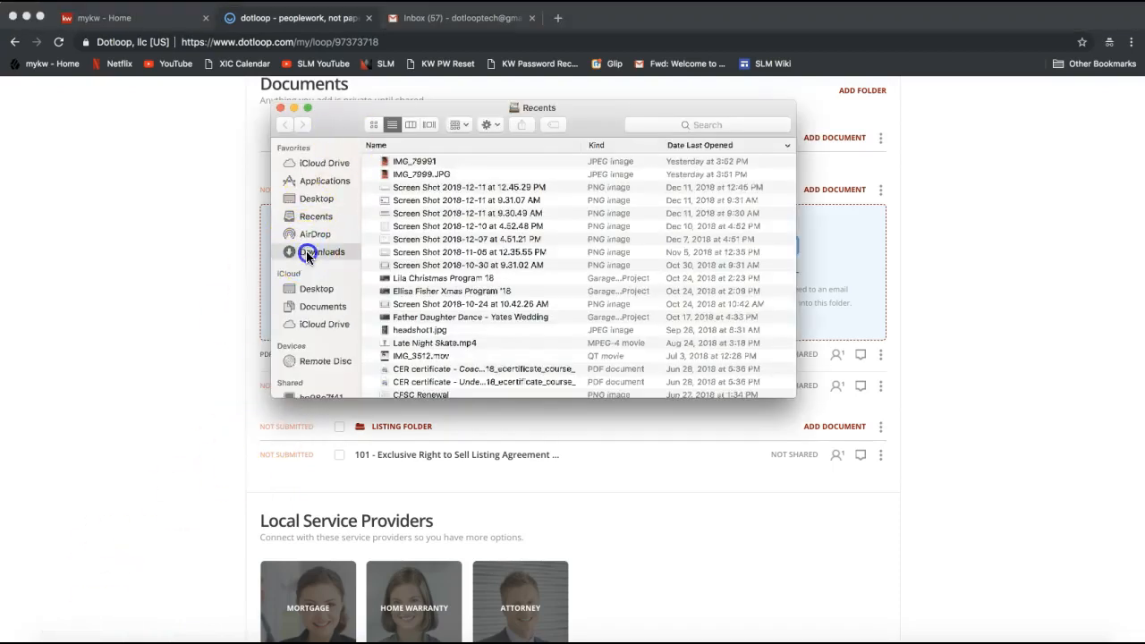
left_click(318, 198)
left_click_drag(615, 106, 358, 306)
scroll(281, 473, "down", 5)
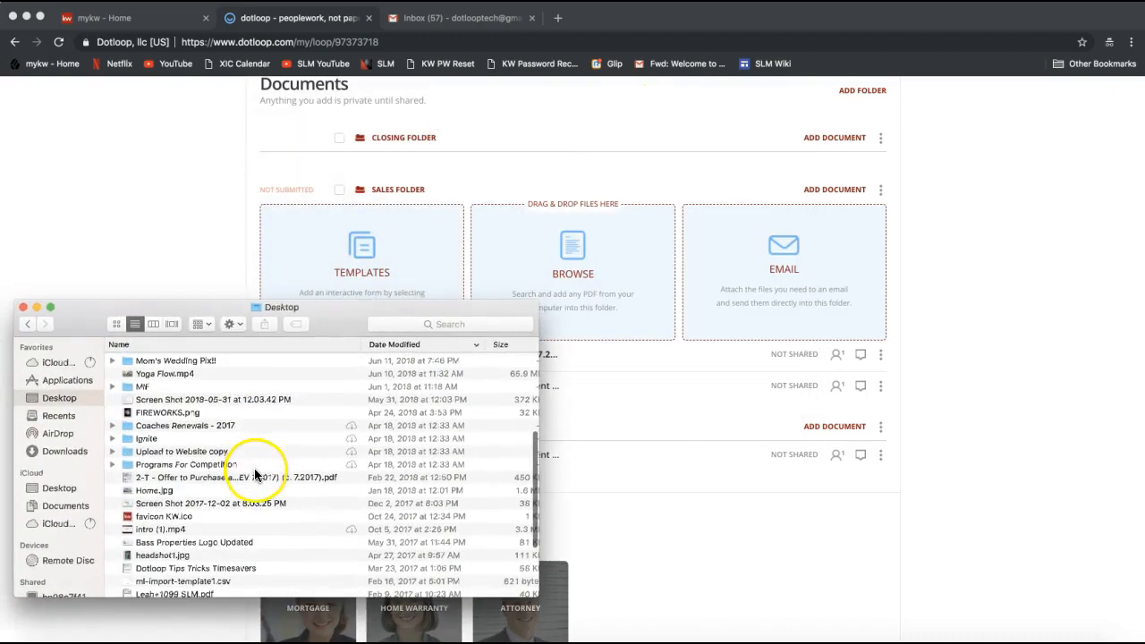
scroll(152, 554, "down", 3)
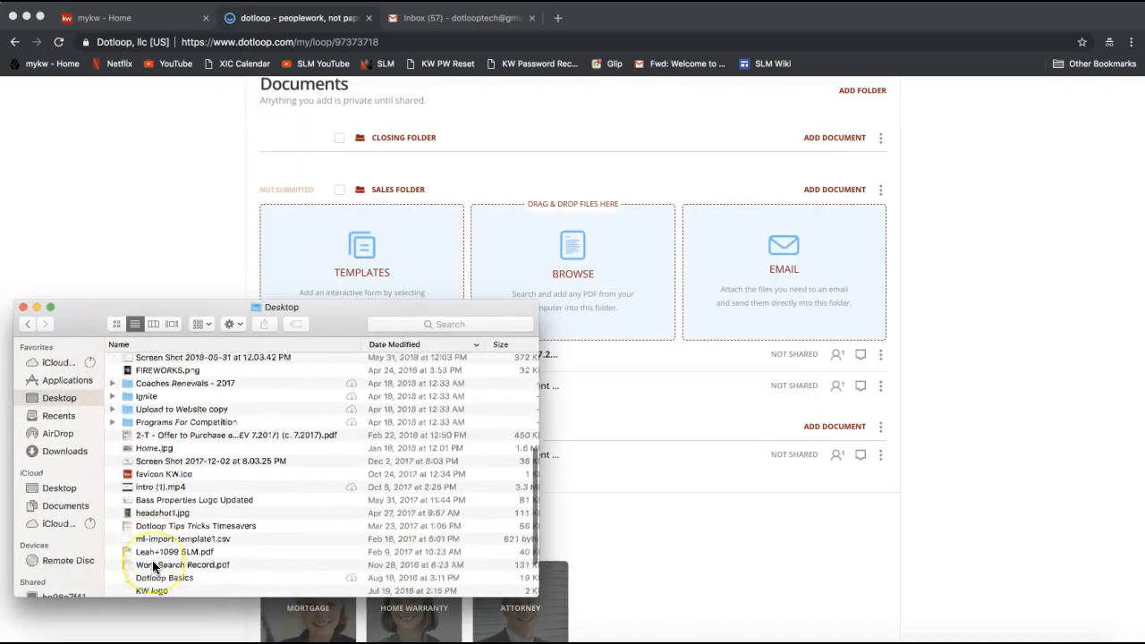
scroll(152, 411, "down", 1)
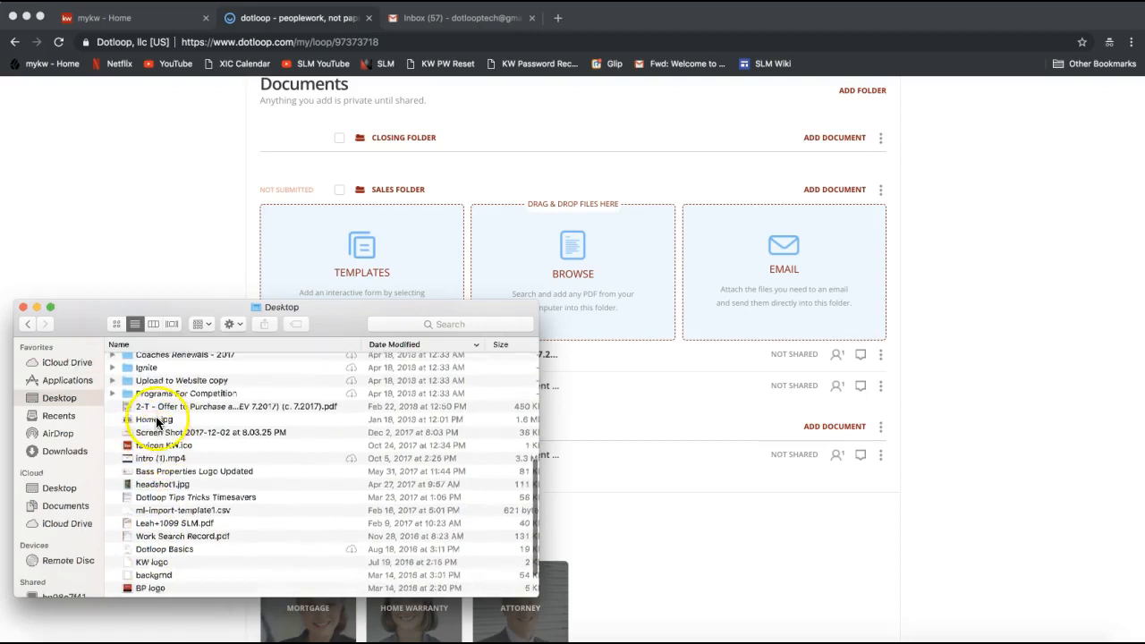
left_click(154, 408)
left_click_drag(153, 409, 511, 243)
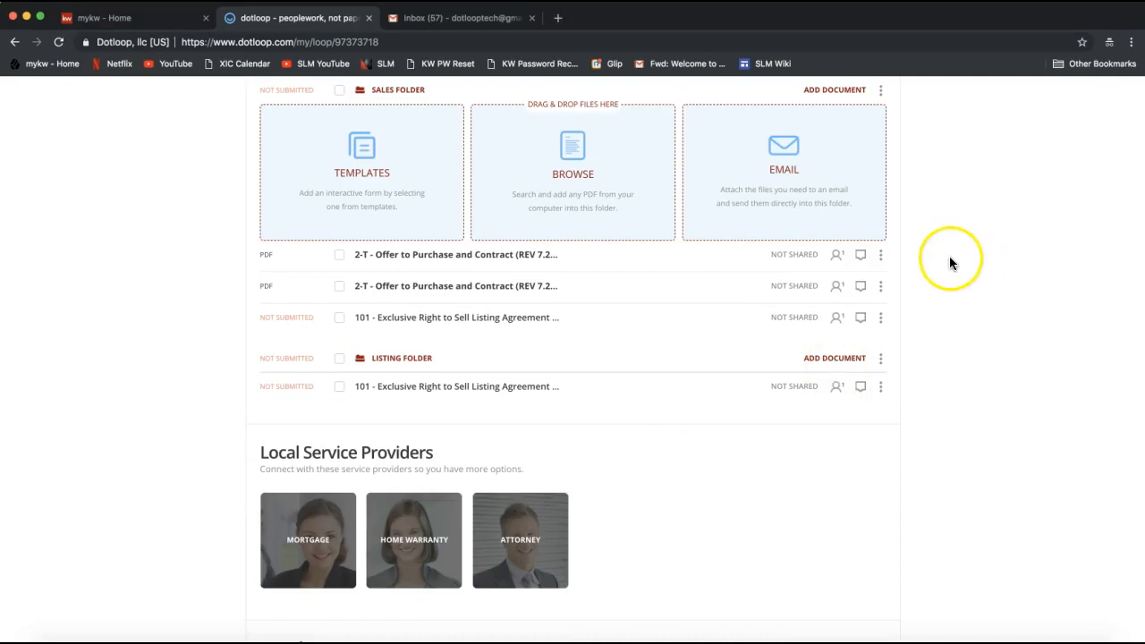
Show the Sales Folder's upload email address and copy it to the clipboard
scroll(910, 273, "up", 2)
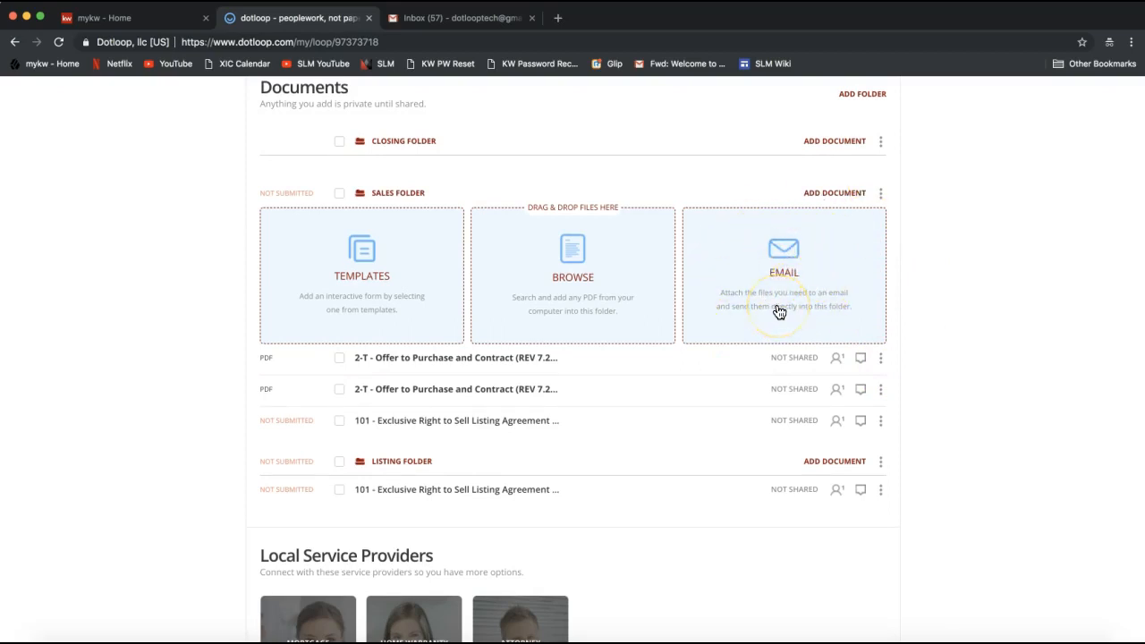
left_click(765, 277)
left_click(780, 294)
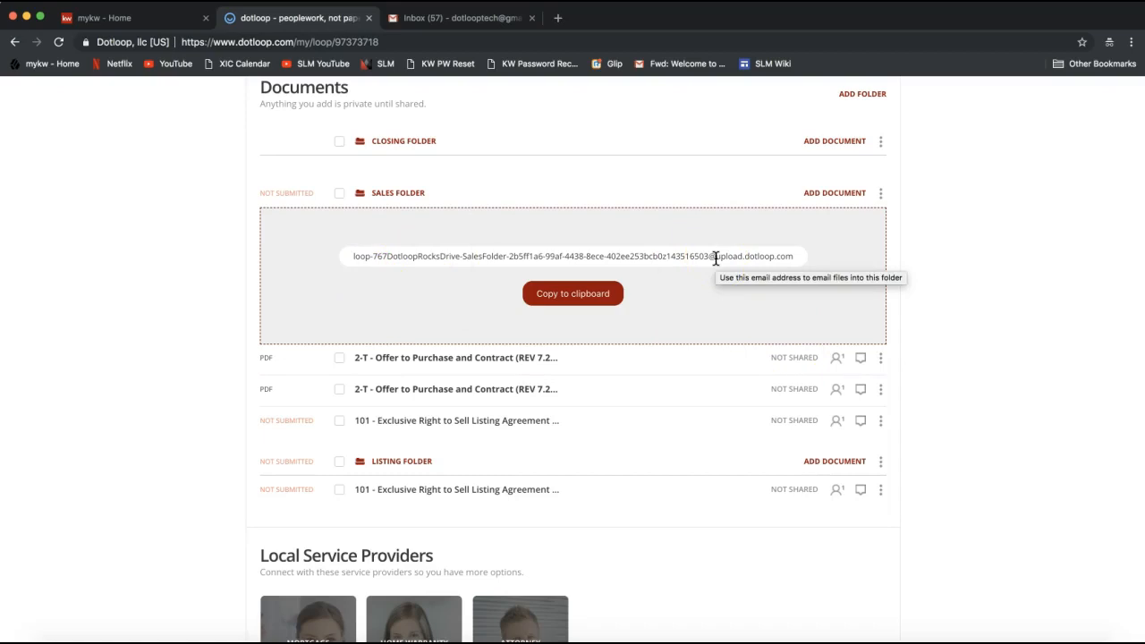
left_click(548, 296)
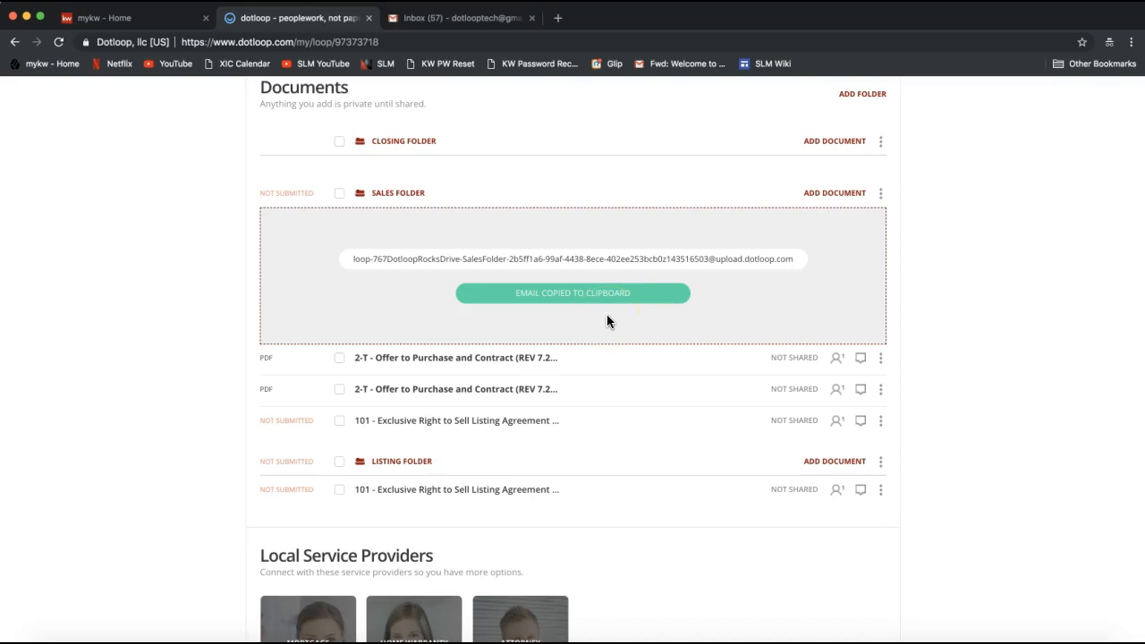
Switch to the Gmail inbox and open the starred "OTP" conversation with the attached Offer to Purchase PDF
left_click(479, 23)
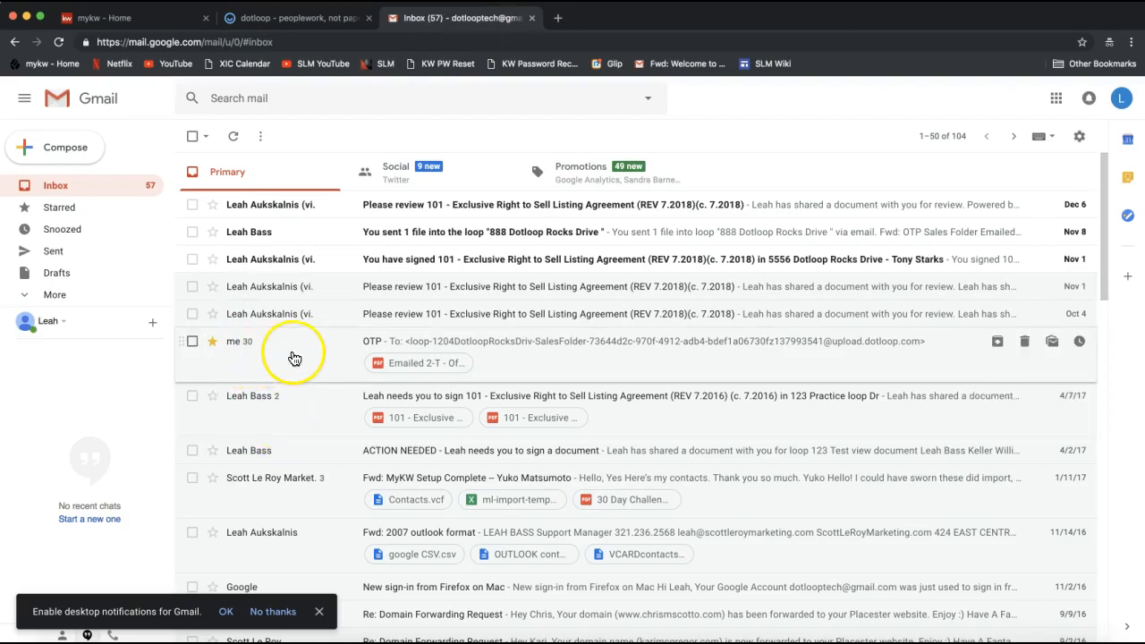
left_click(291, 358)
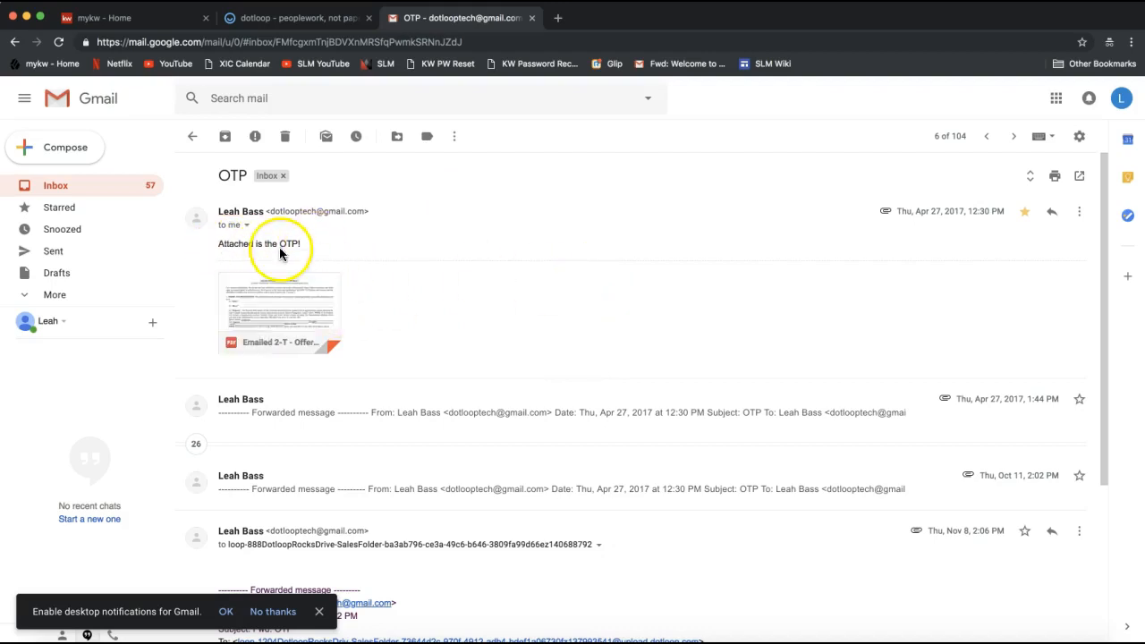
mouse_move(299, 333)
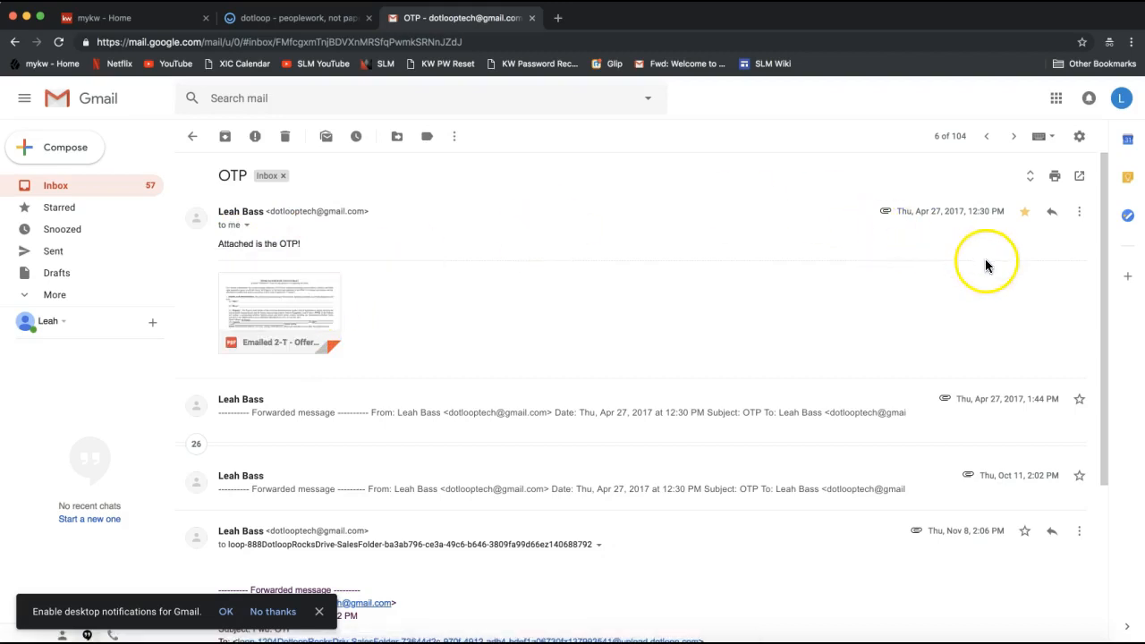
Forward the first OTP message with its PDF attachment to the copied Sales Folder upload address
left_click(1080, 215)
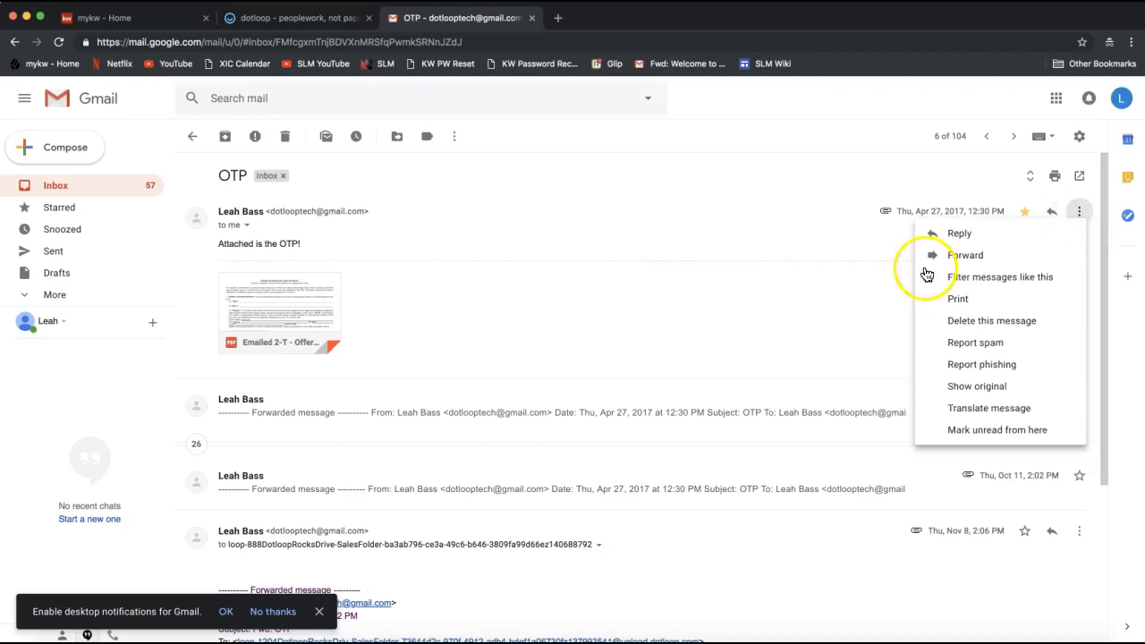
left_click(819, 328)
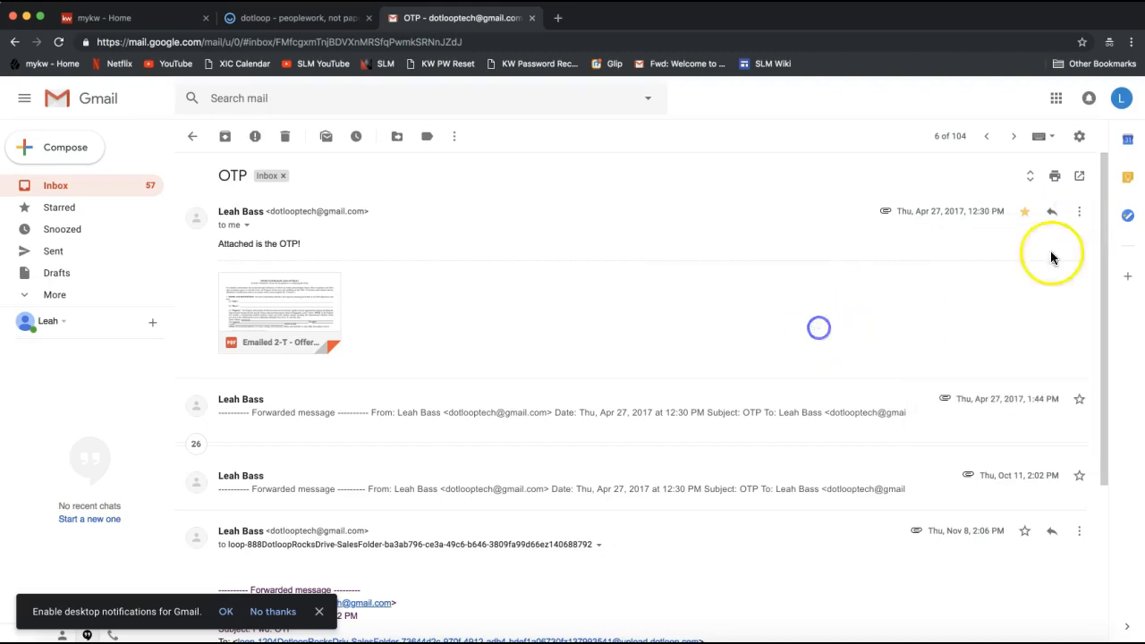
left_click(1081, 215)
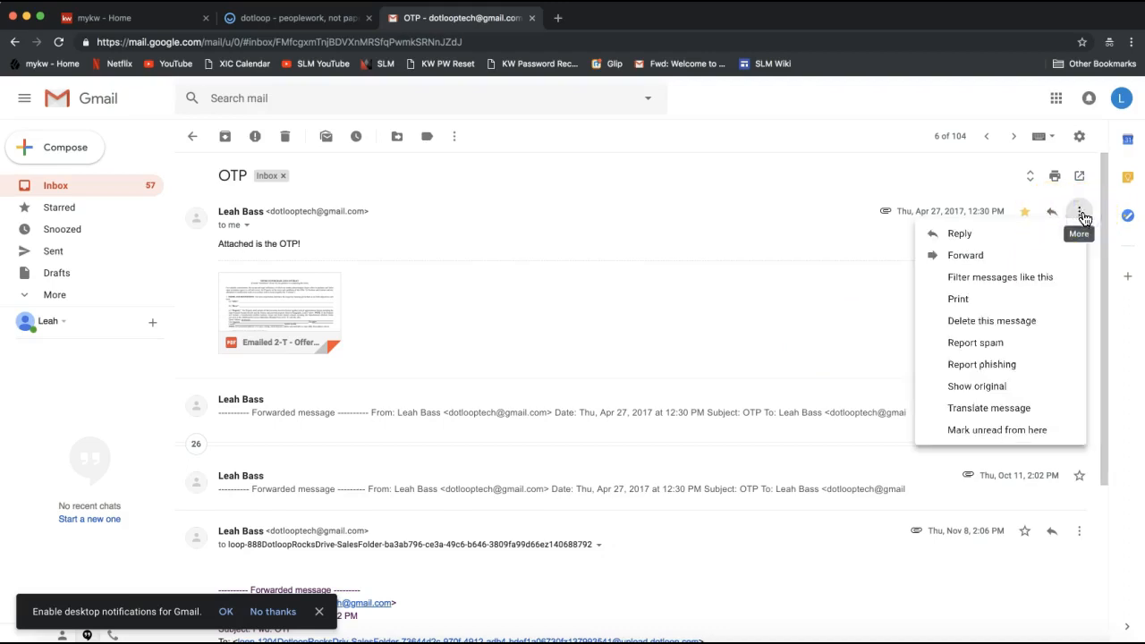
left_click(971, 258)
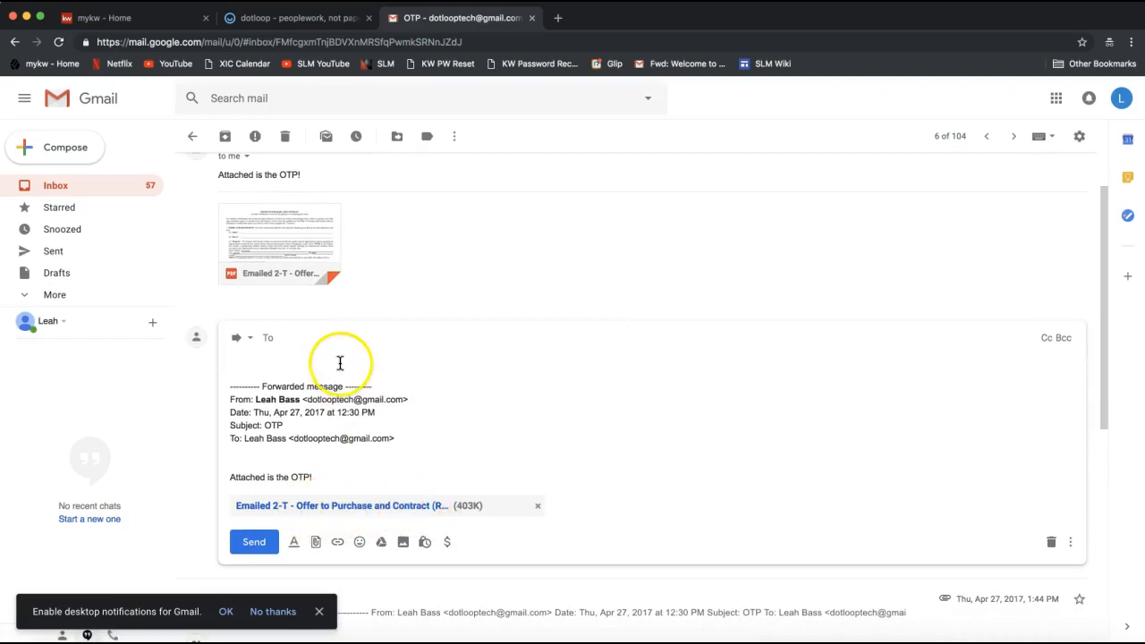
right_click(303, 337)
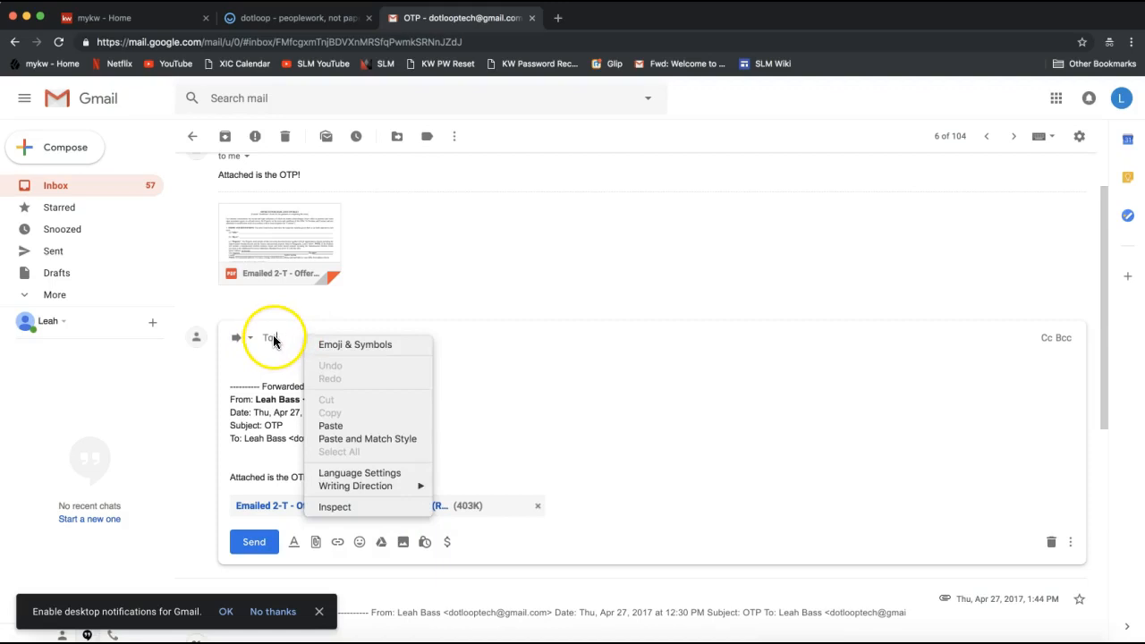
left_click(374, 428)
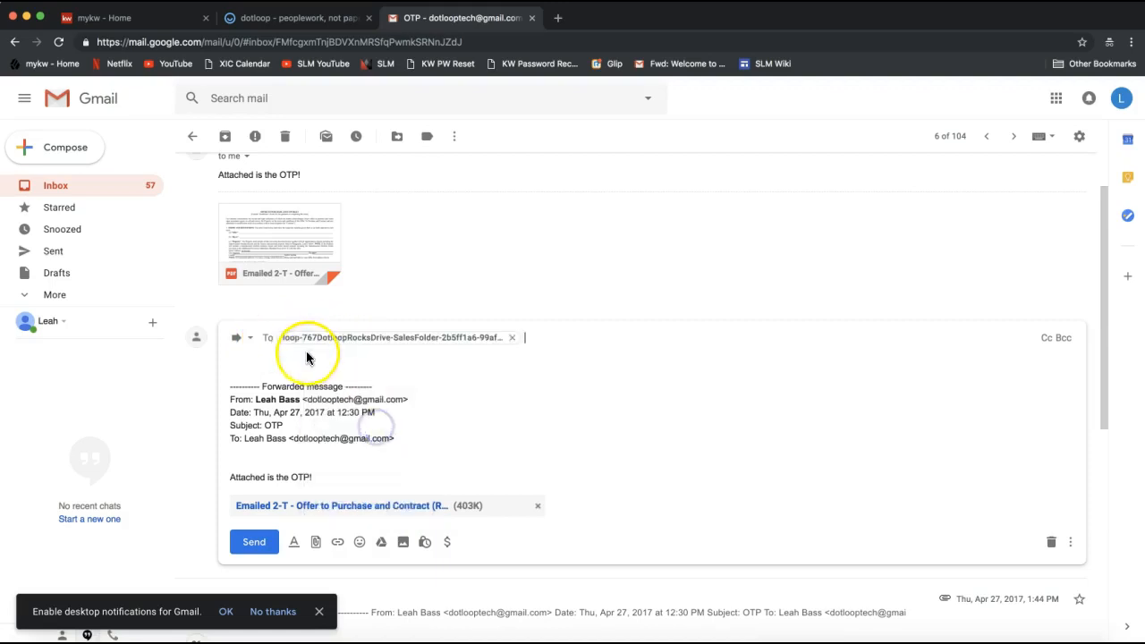
left_click(499, 365)
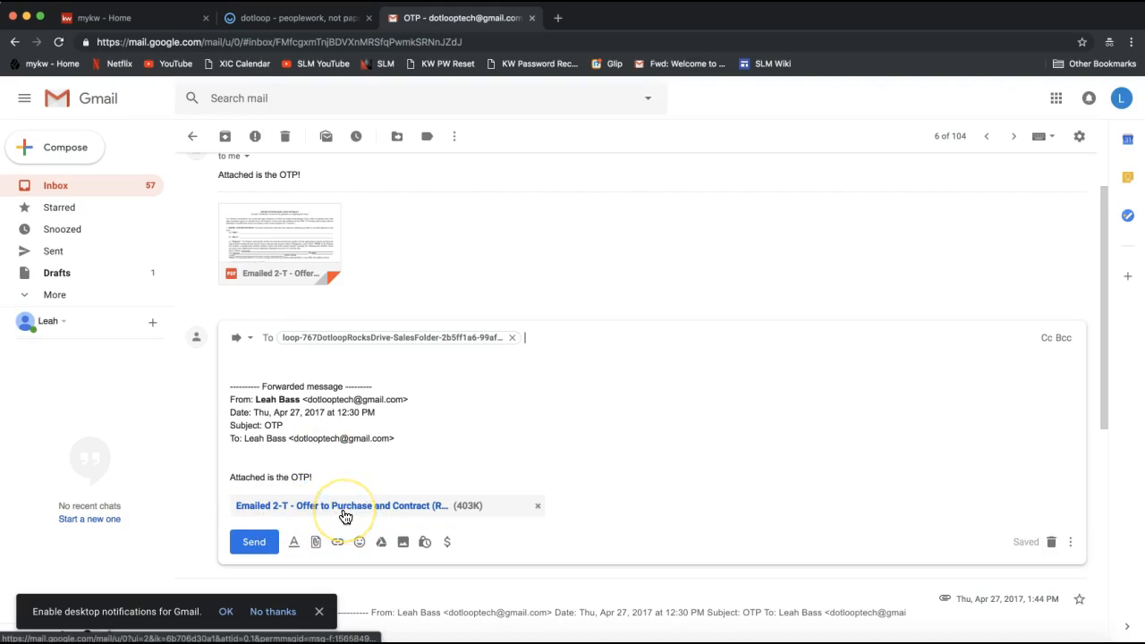
left_click(254, 546)
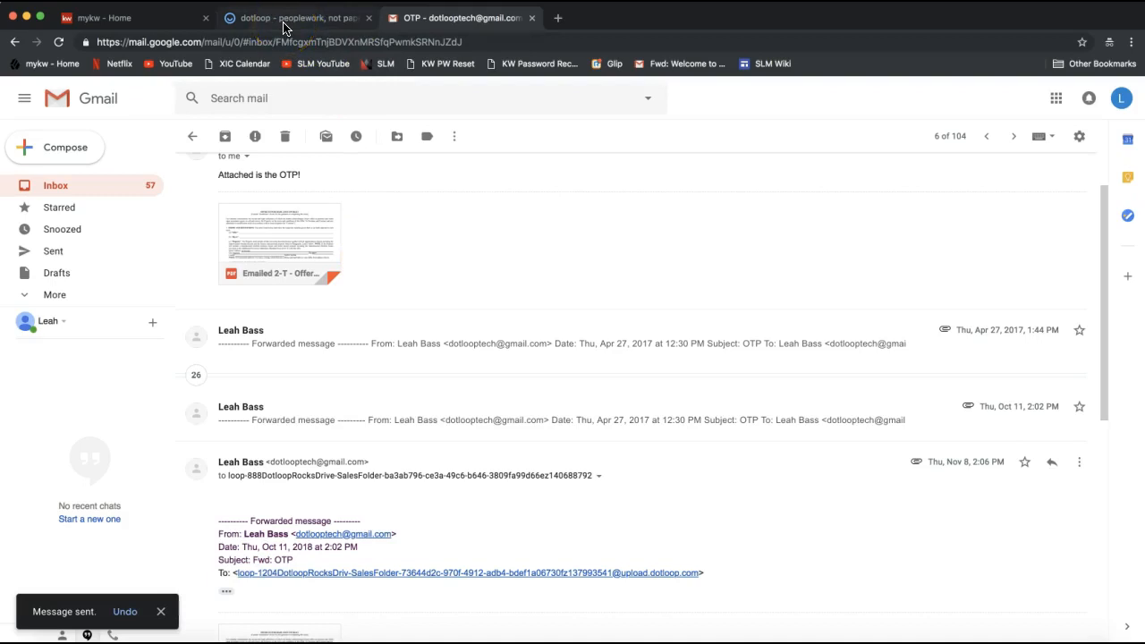
Switch back to dotloop and reload the 767 Dotloop Rocks Drive loop
left_click(336, 20)
scroll(161, 231, "up", 3)
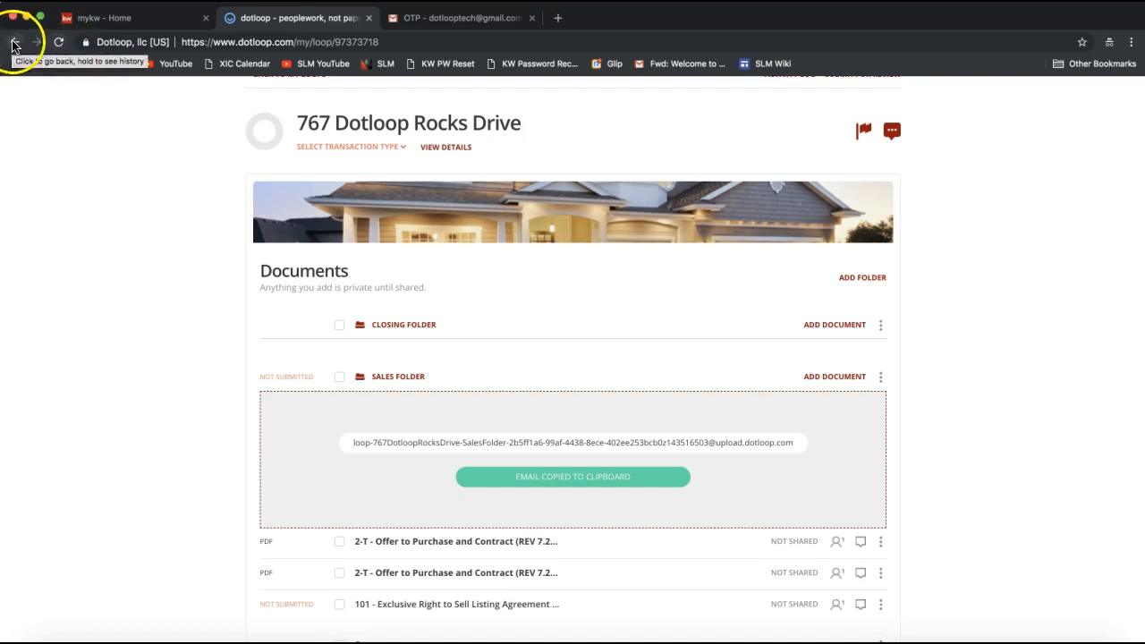
left_click(58, 43)
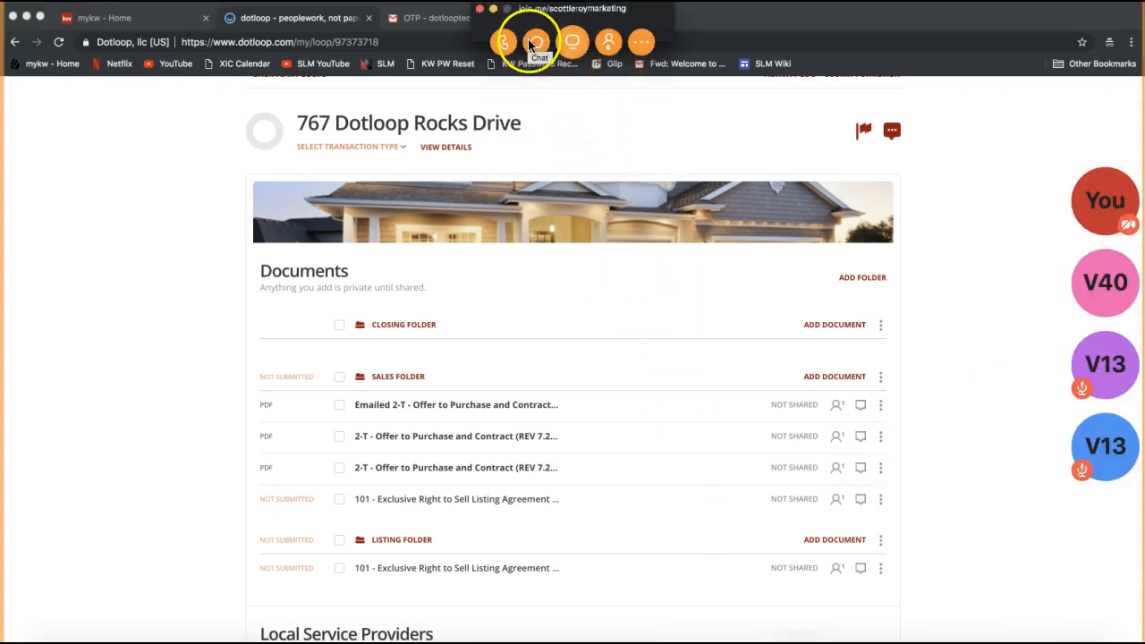
Send everyone the copied "Email Into Dotloop" video link in the join.me chat, and put the meeting windows away
left_click(537, 41)
left_click(580, 386)
key("super+v")
key("Return")
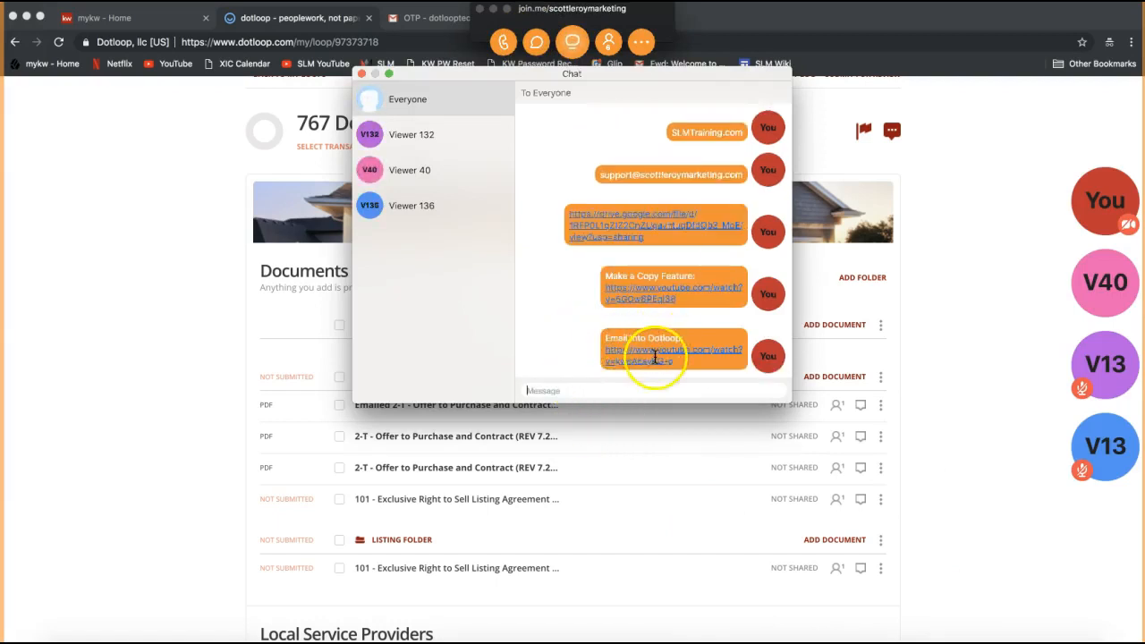
left_click(362, 73)
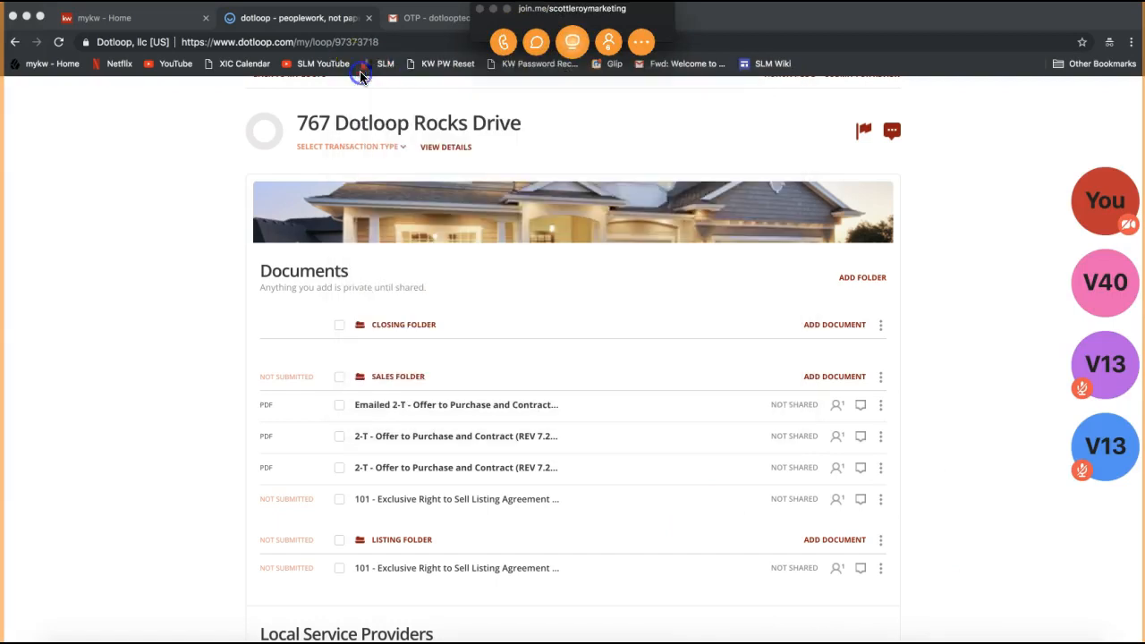
left_click(493, 9)
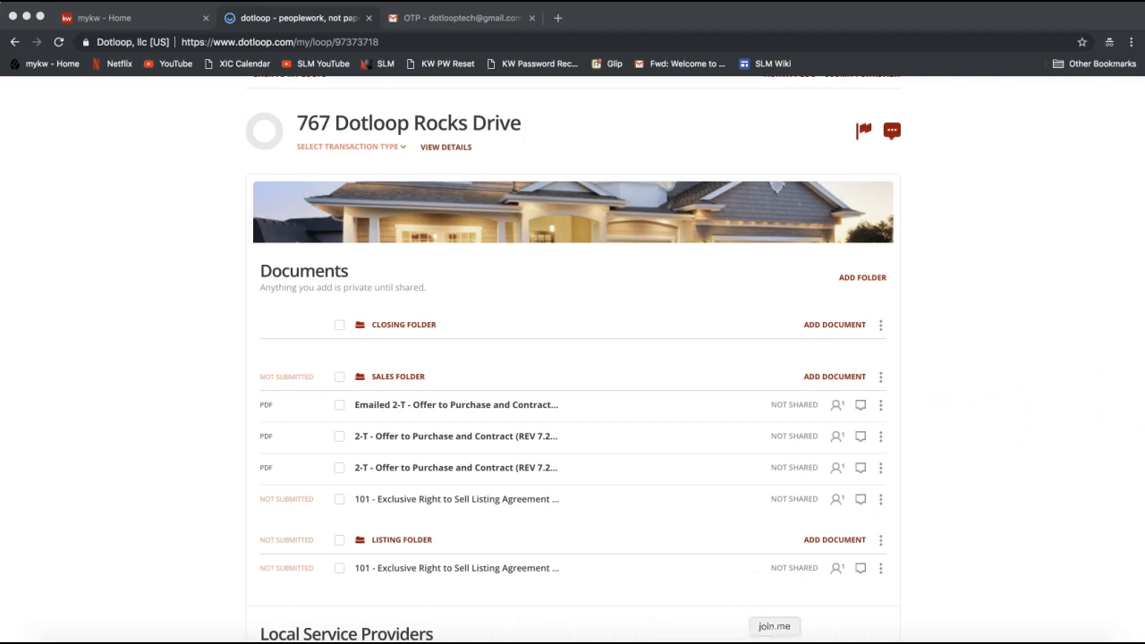
Restore join.me and send everyone the copied "Form Templates" video link in the chat, then hide the meeting windows again
left_click(776, 642)
left_click(535, 43)
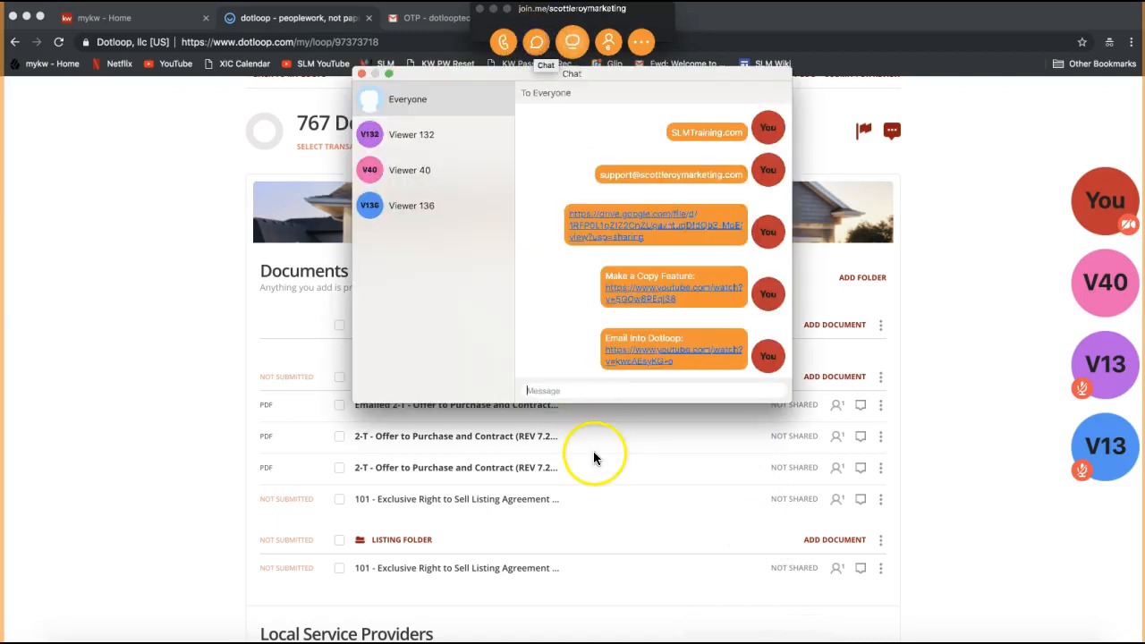
left_click(556, 390)
key("super+v")
key("Return")
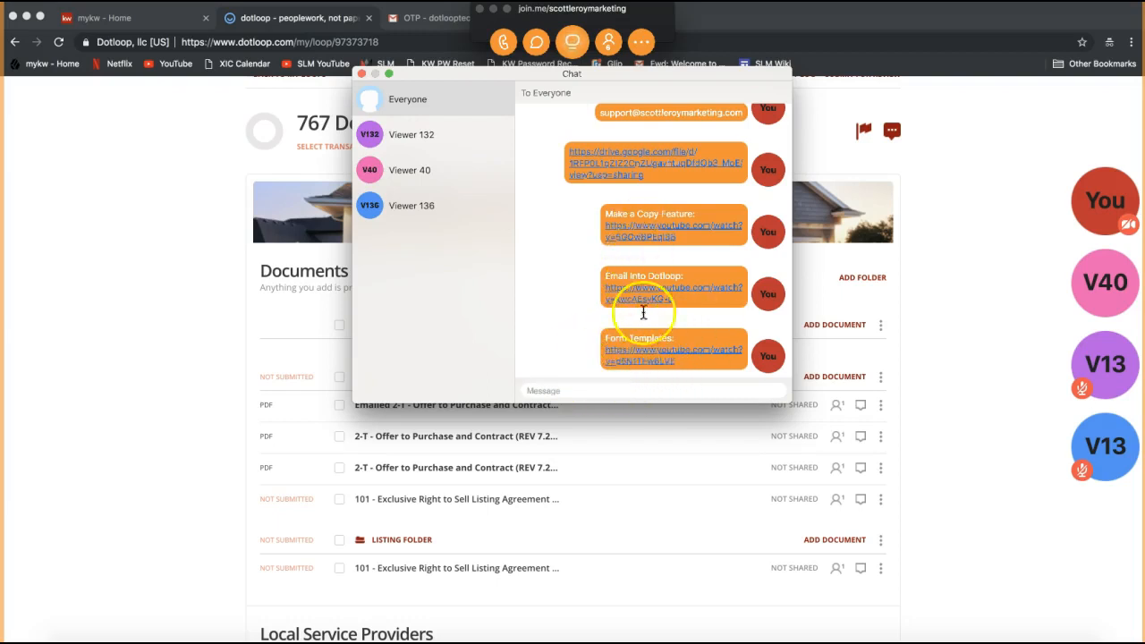
left_click(374, 75)
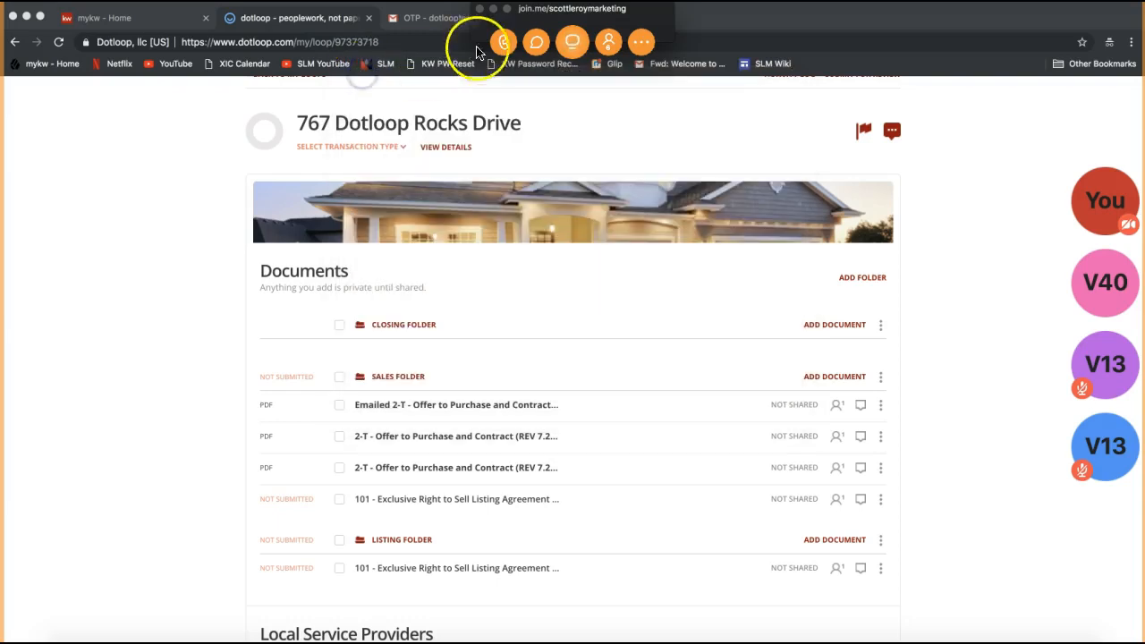
left_click(493, 10)
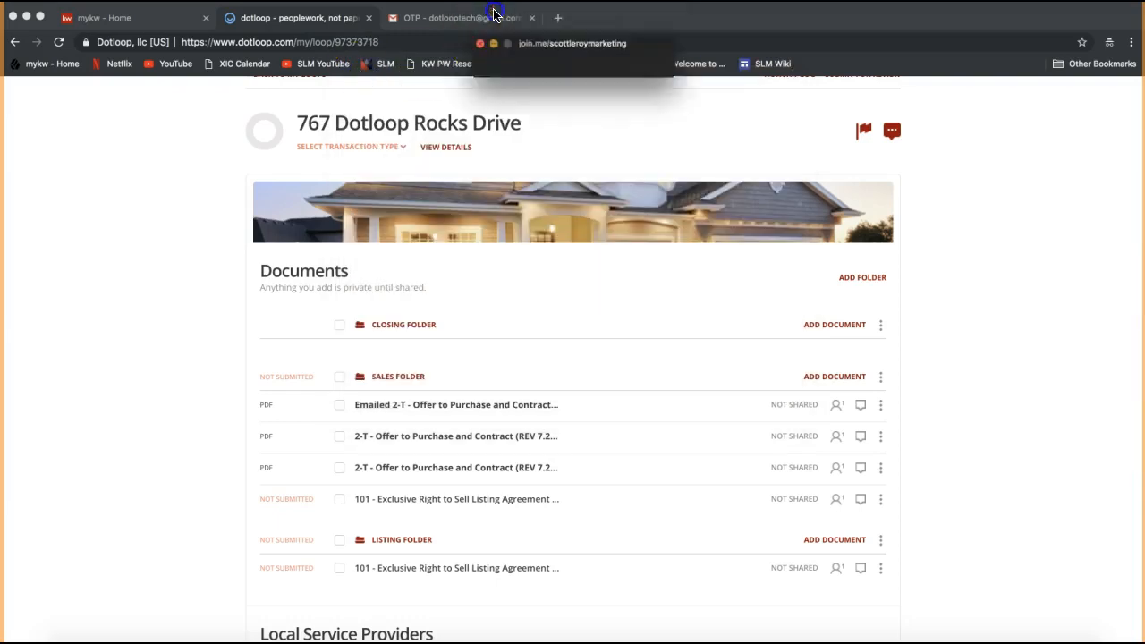